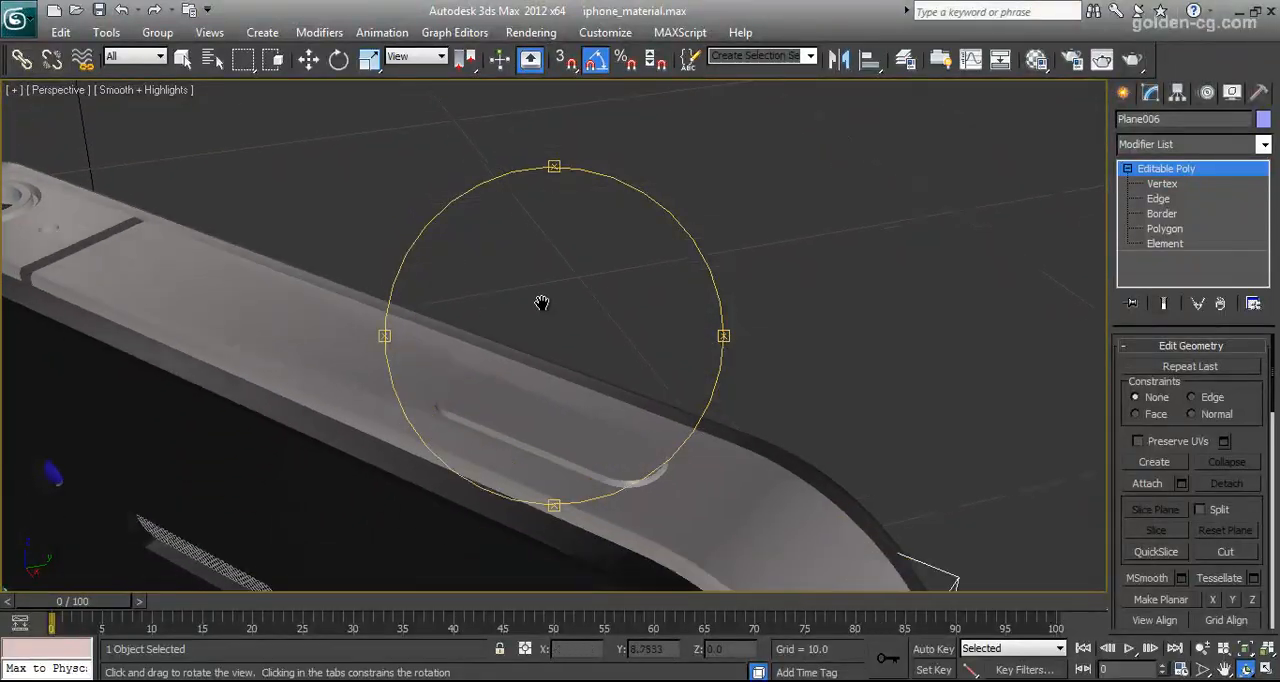
Examine the phone model's shading around the top edge, earpiece, home button and bottom speaker grilles
drag(529, 494, 527, 390)
scroll(520, 388, up, 3)
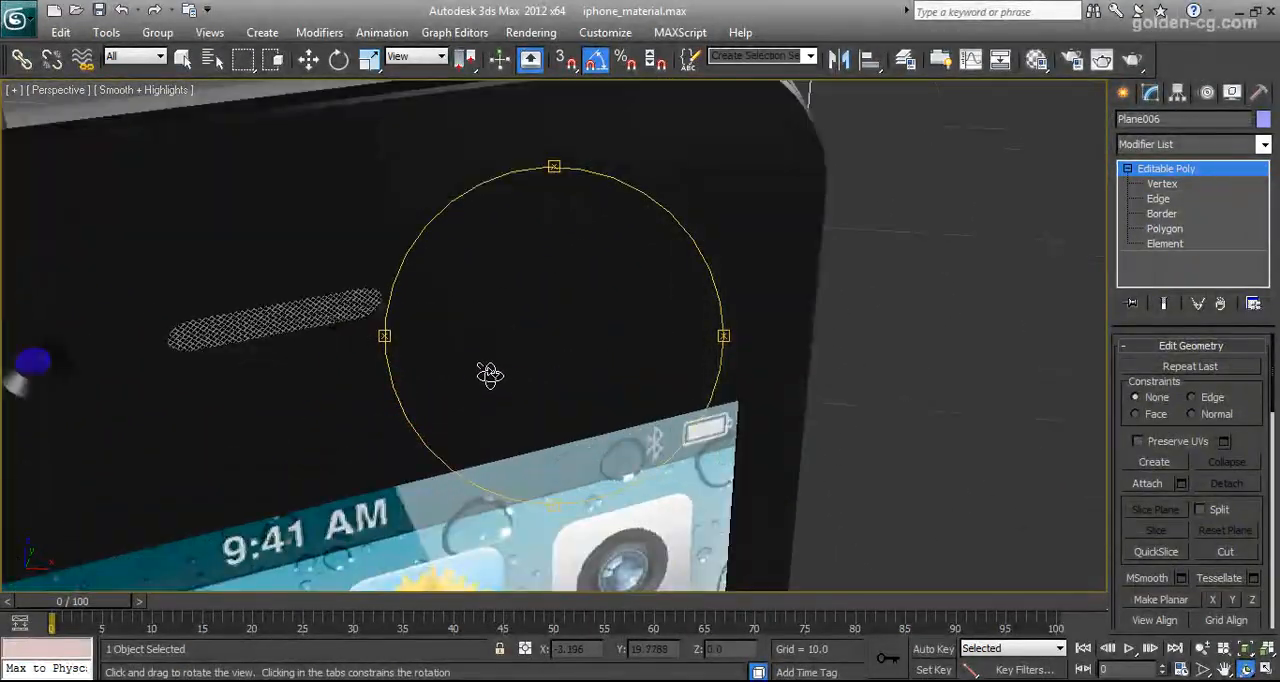
right_click(329, 326)
click(303, 311)
scroll(391, 378, down, 5)
middle_drag(391, 378, 415, 100)
click(1246, 670)
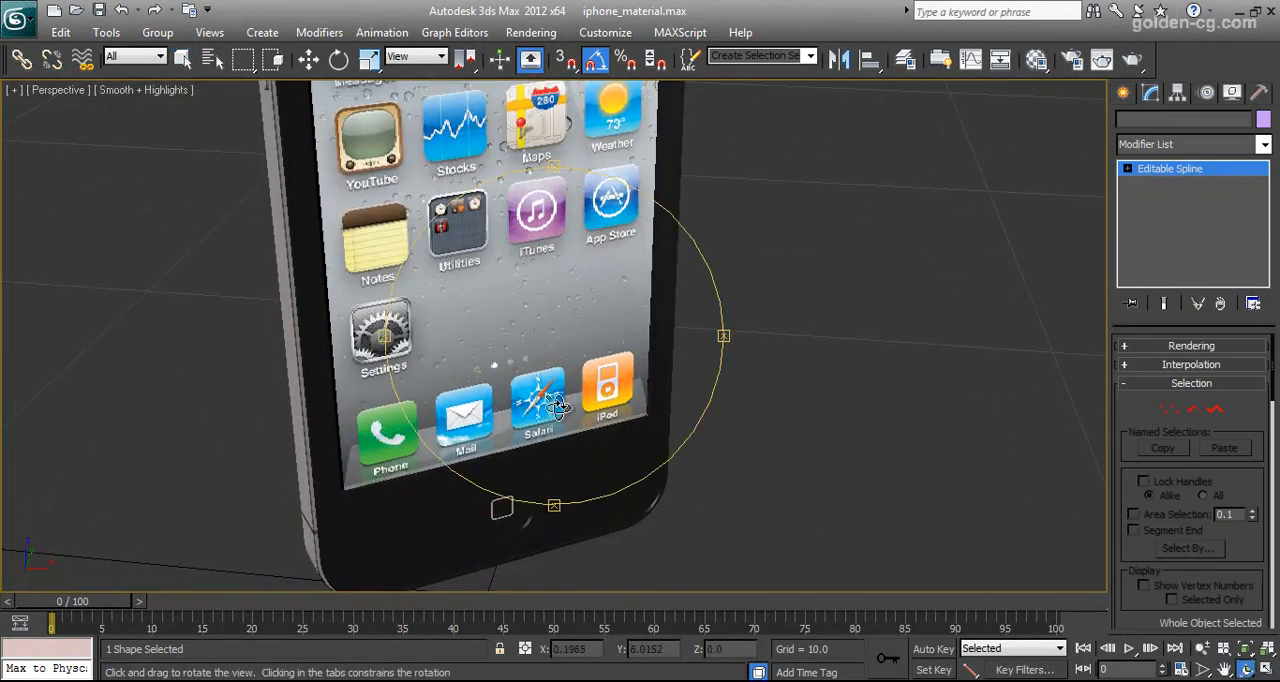
drag(550, 402, 549, 306)
middle_drag(549, 306, 641, 343)
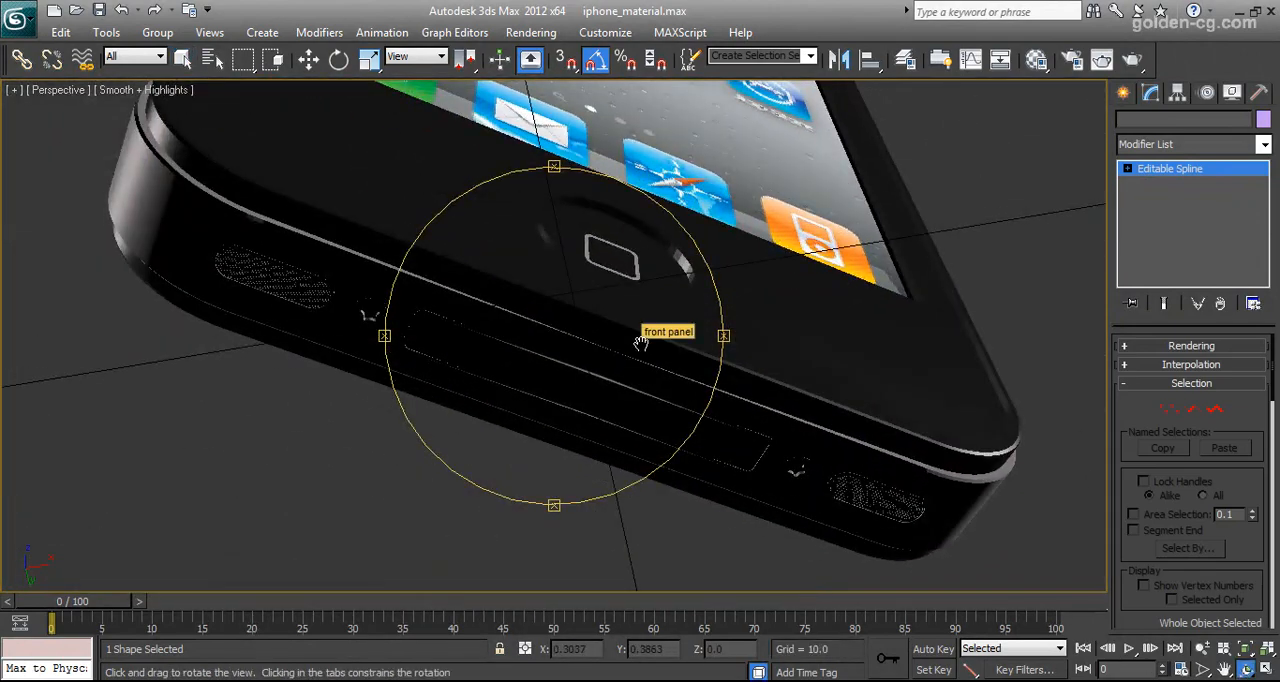
right_click(385, 321)
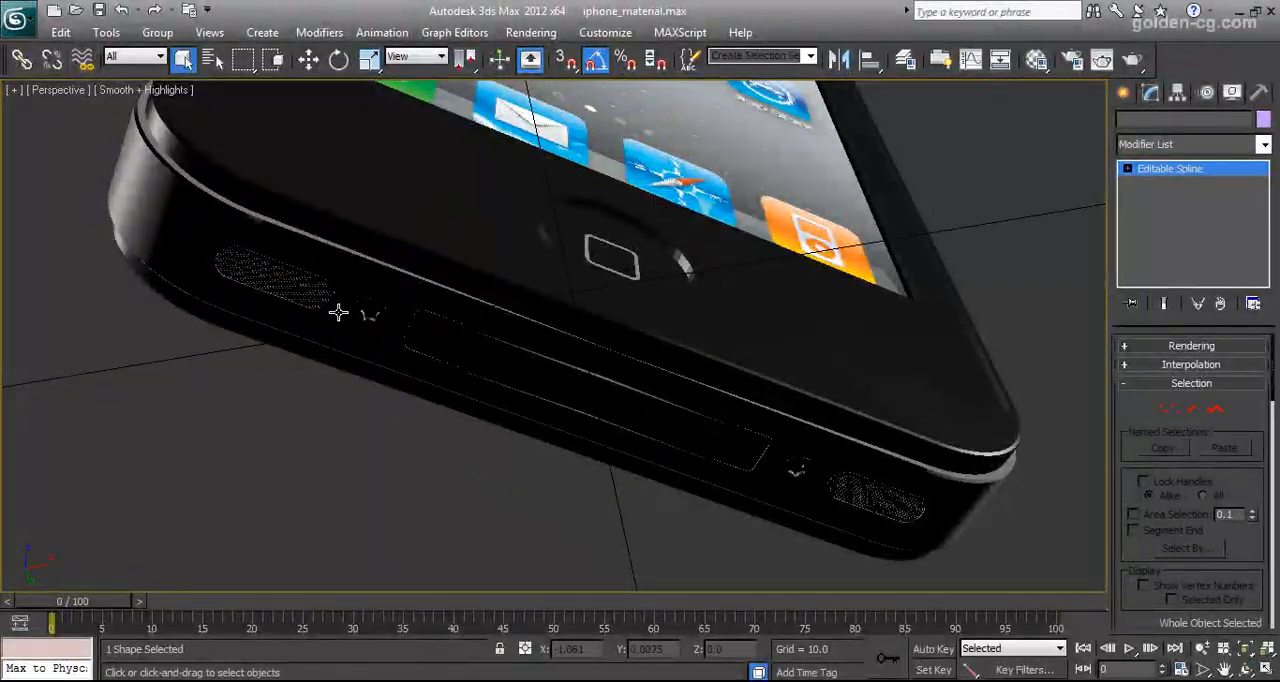
click(288, 285)
key(z)
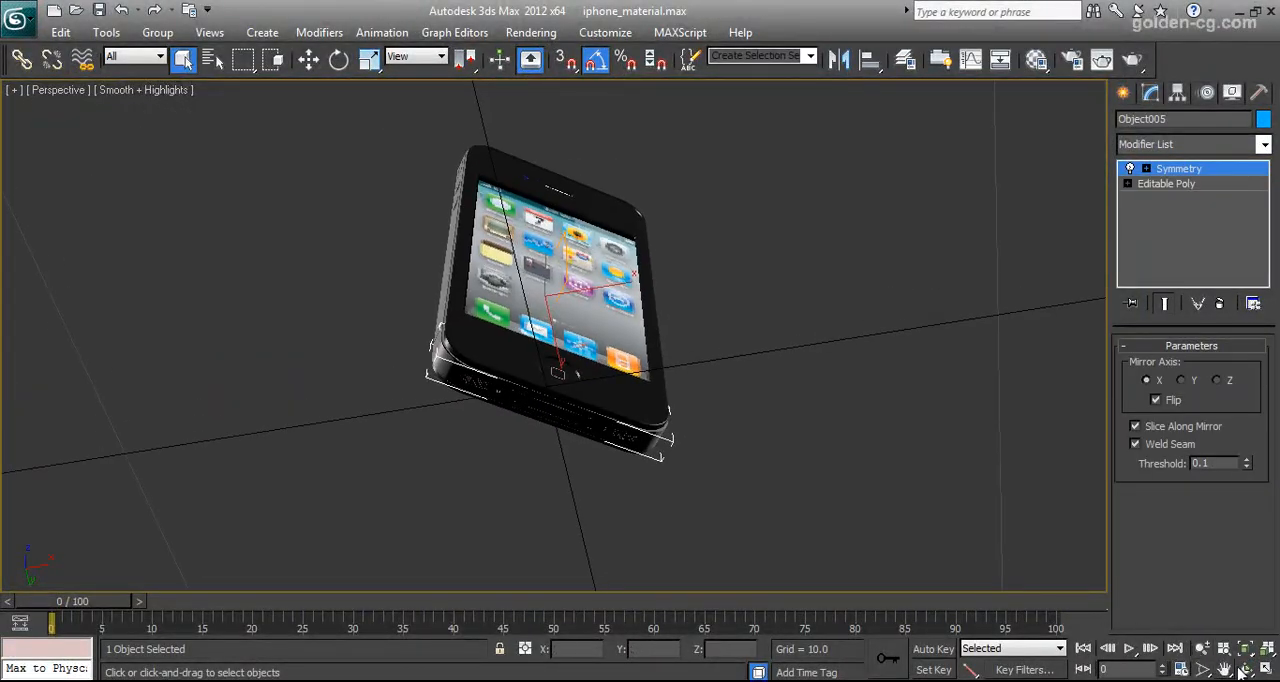
click(1246, 670)
drag(757, 391, 544, 371)
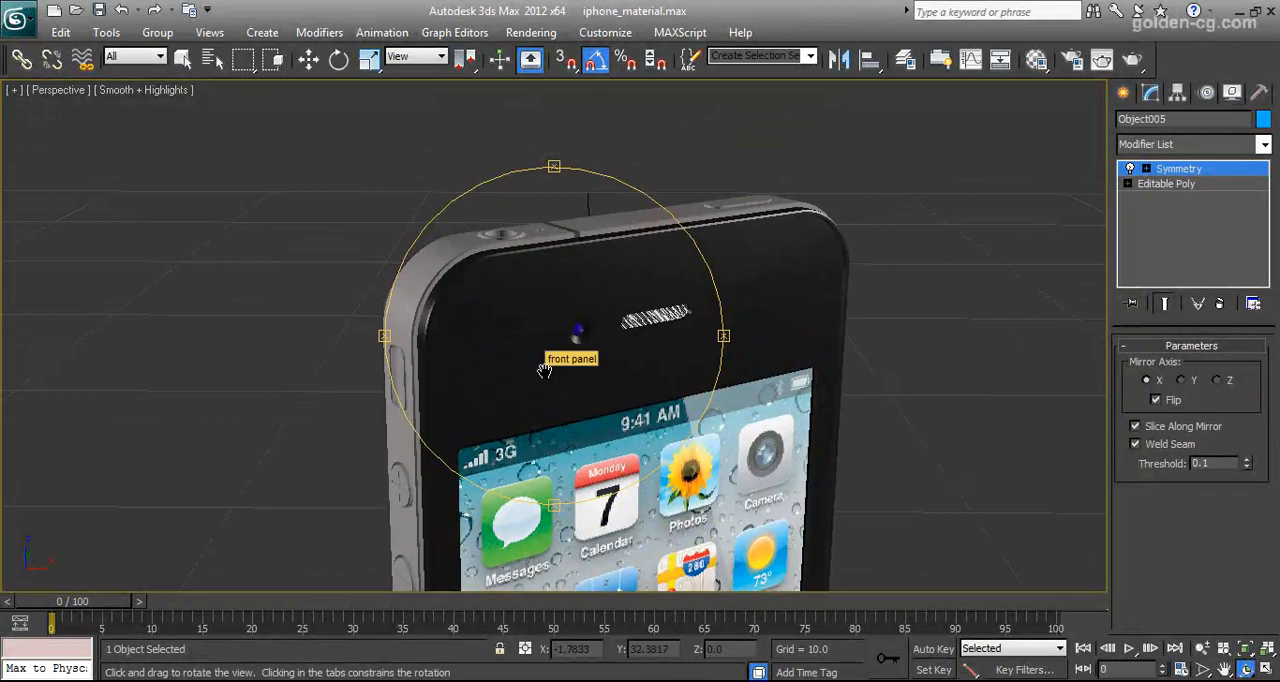
Turn off Angle Snap and select the metal frame section with the recessed screw hole on the phone's side
click(595, 59)
drag(514, 274, 580, 309)
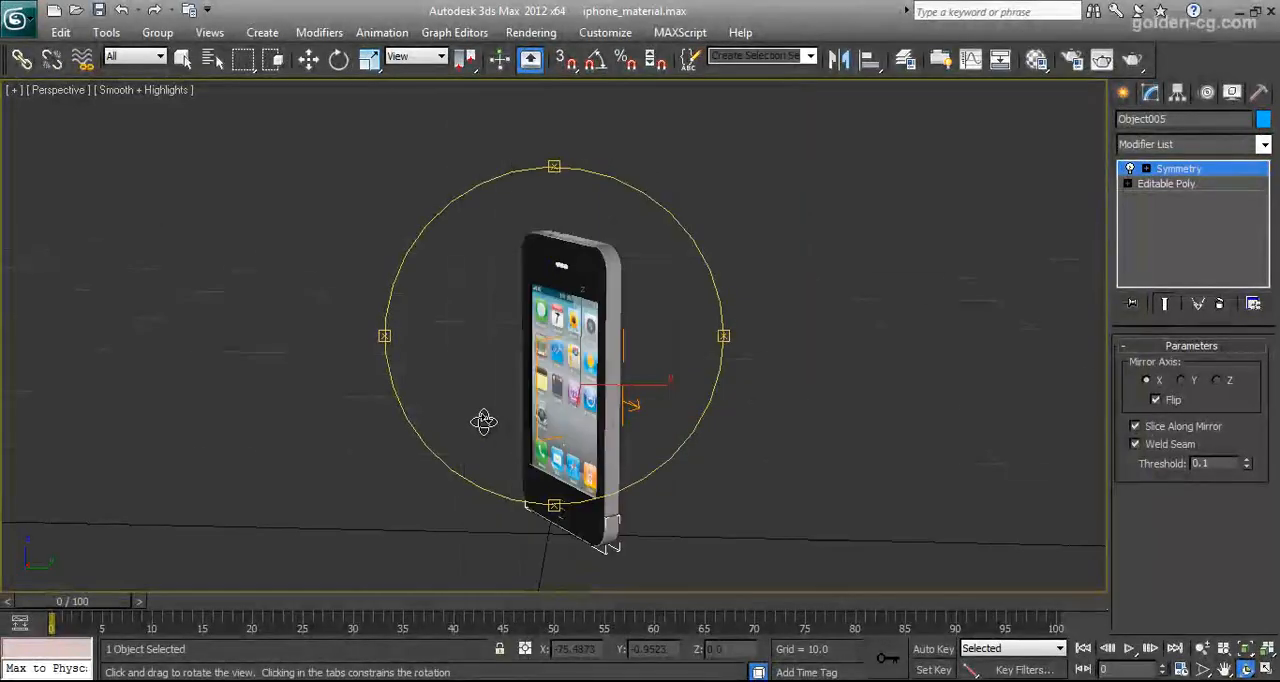
key(q)
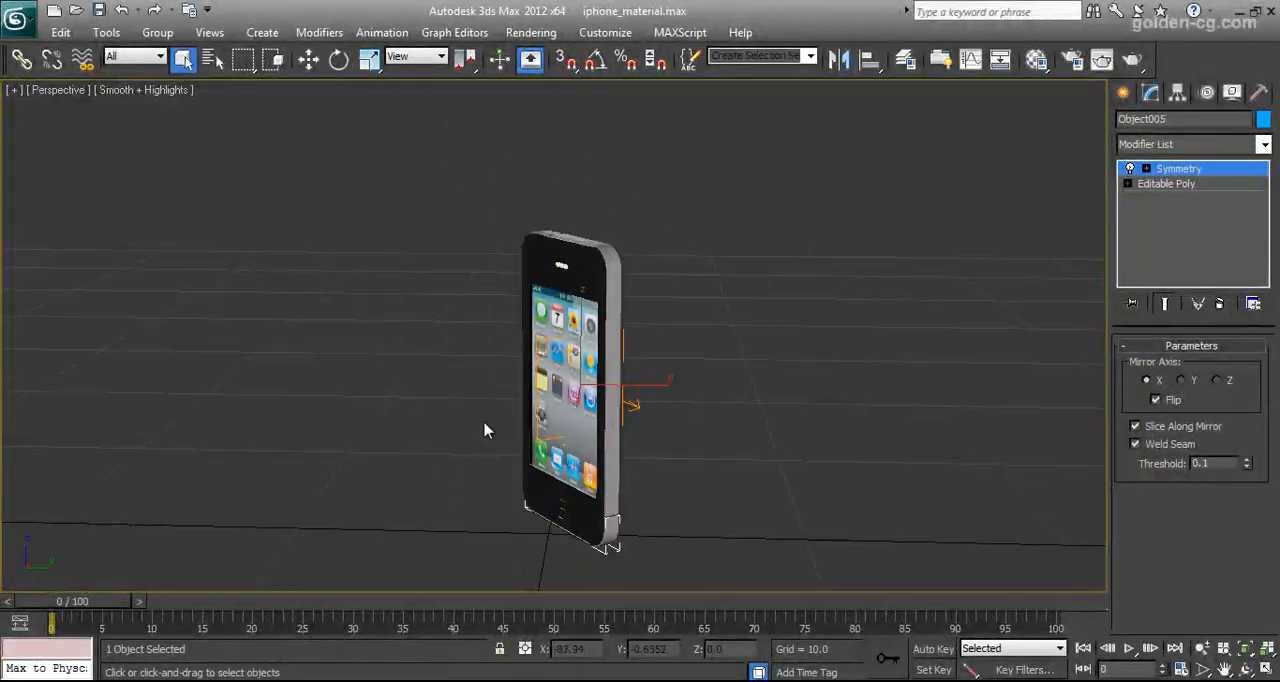
scroll(595, 260, up, 10)
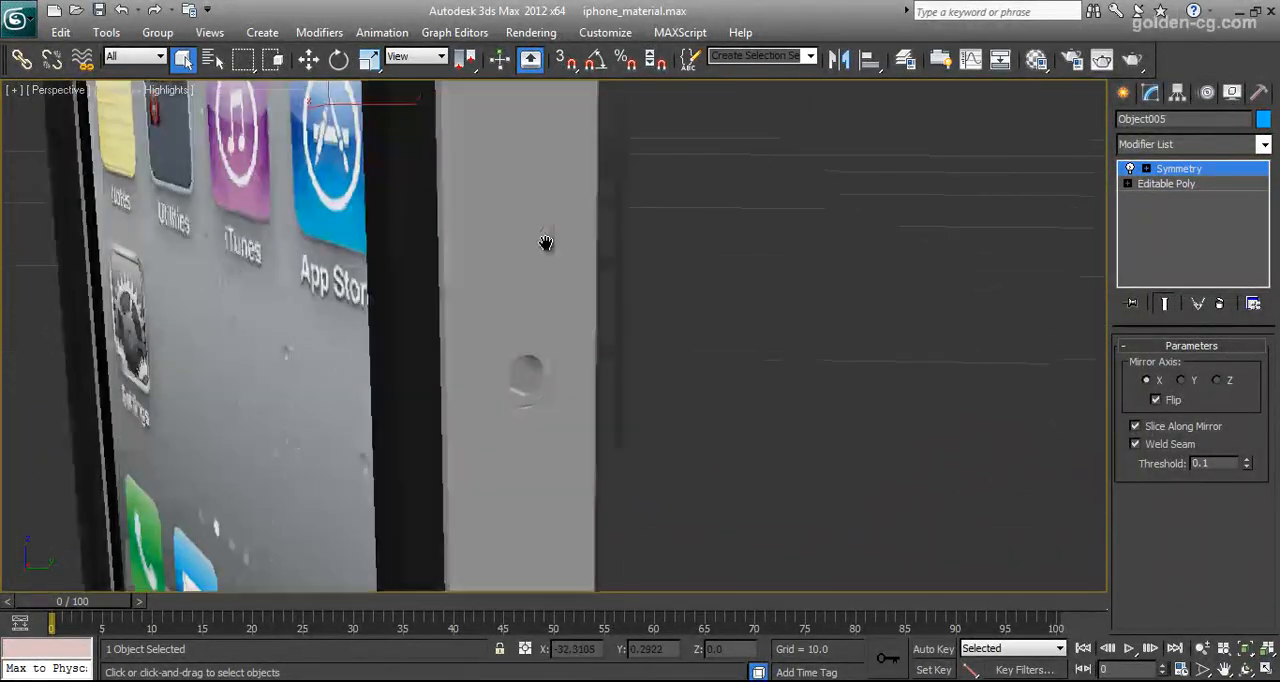
middle_drag(538, 307, 559, 238)
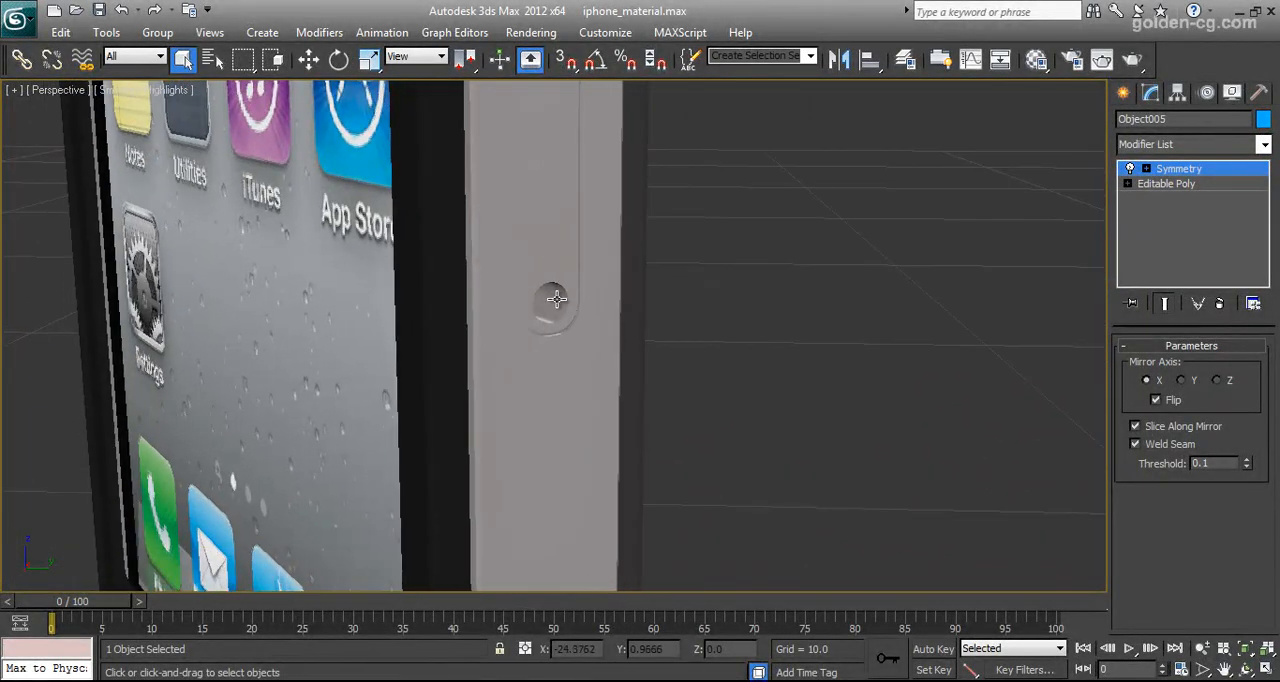
click(557, 301)
Examine the rim of the power button on the phone's top edge up close, with and without edged faces
middle_drag(530, 316, 594, 314)
middle_drag(580, 188, 563, 289)
scroll(580, 191, down, 5)
scroll(564, 293, up, 3)
scroll(565, 292, up, 5)
click(1245, 669)
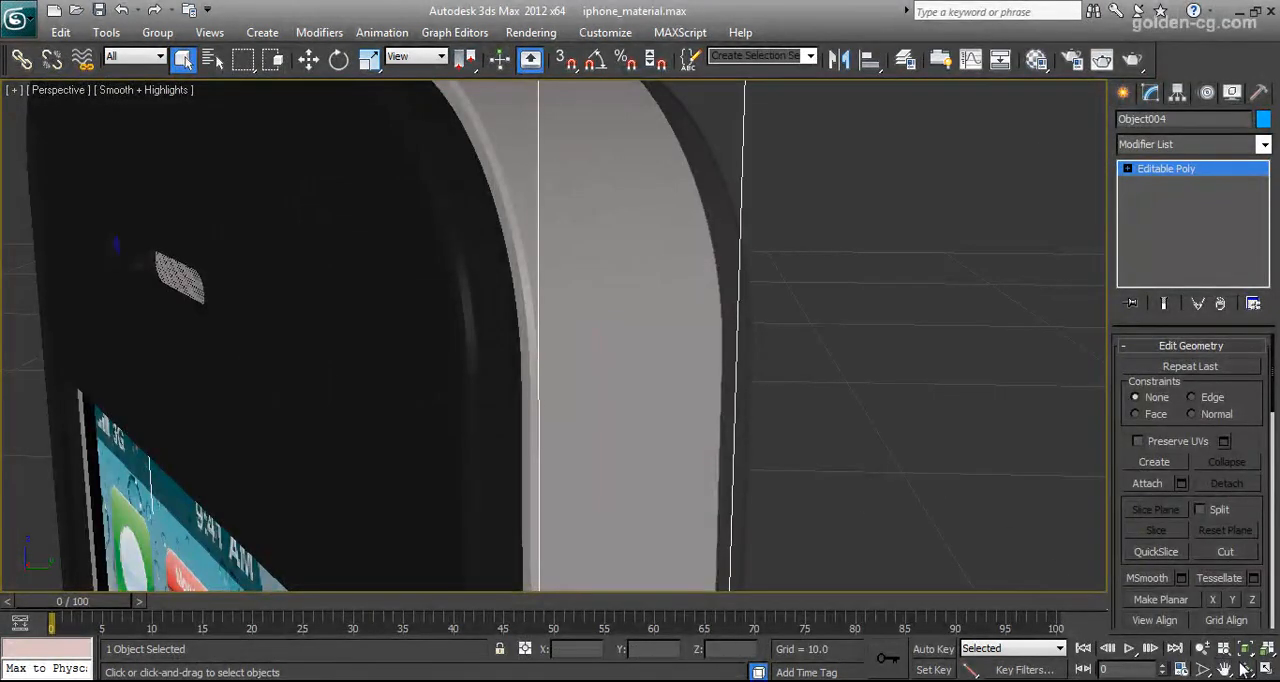
drag(646, 351, 589, 386)
scroll(585, 327, down, 5)
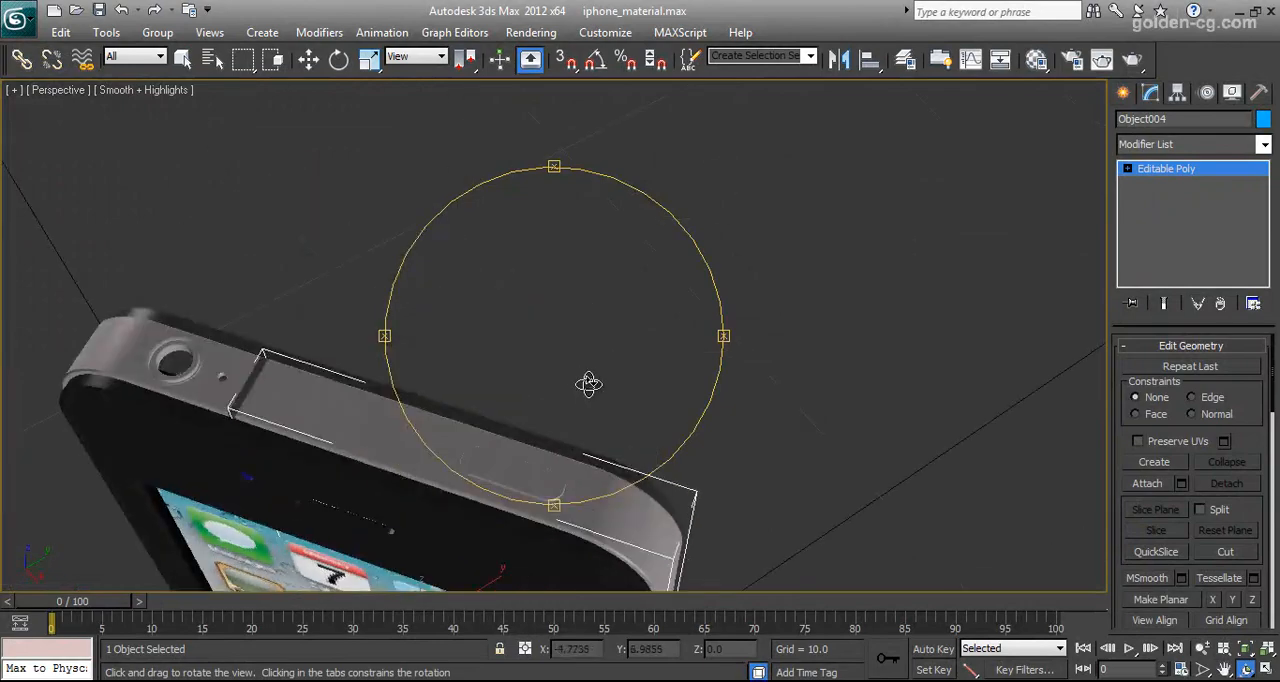
scroll(589, 385, up, 5)
middle_drag(588, 380, 600, 321)
right_click(627, 372)
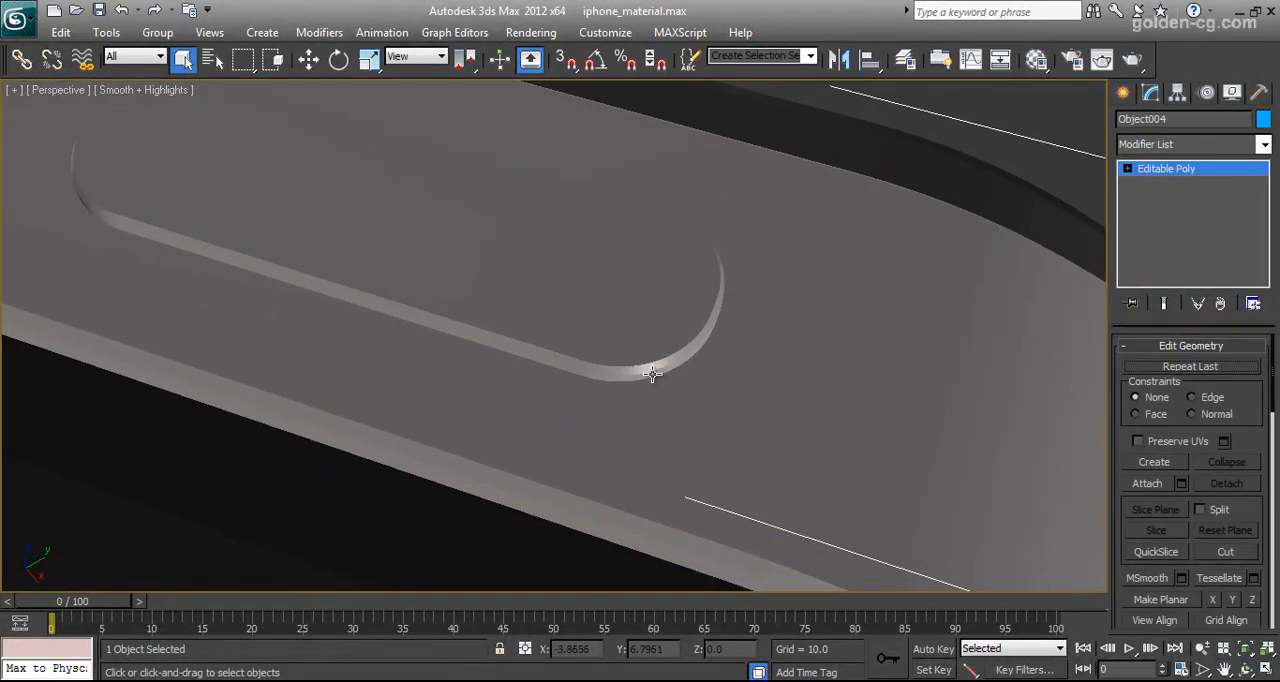
key(F4)
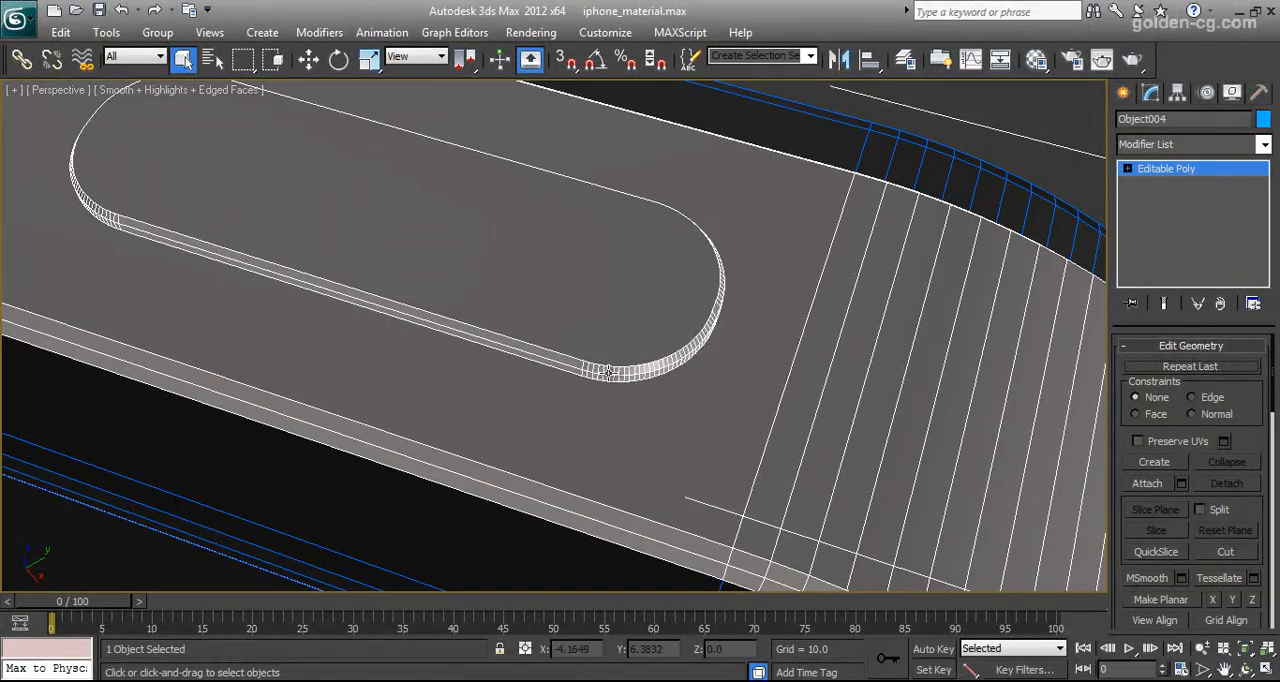
key(F4)
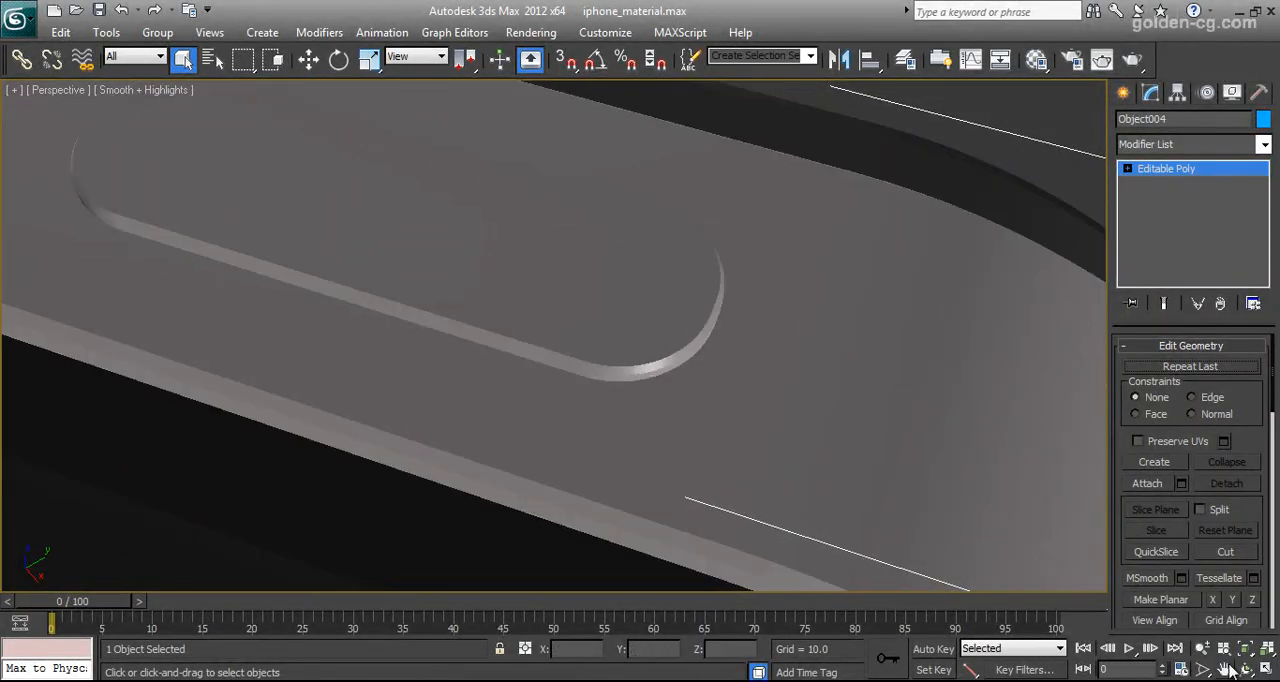
click(1203, 649)
drag(651, 407, 610, 387)
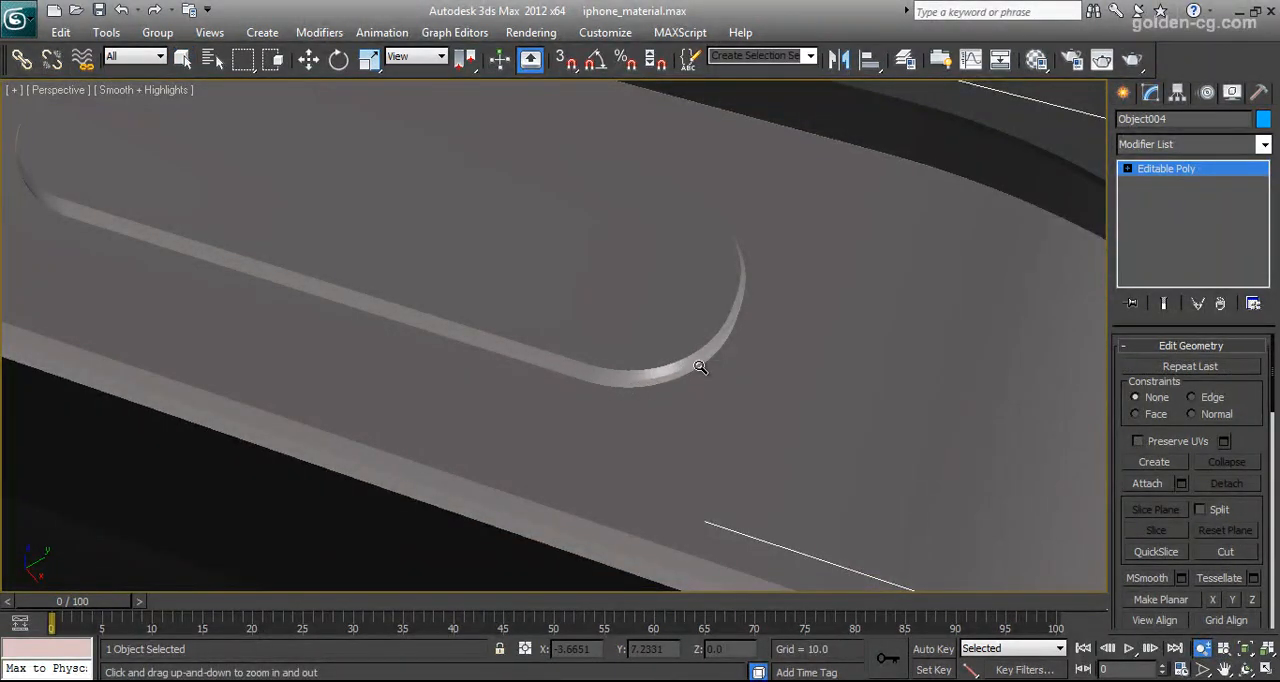
key(q)
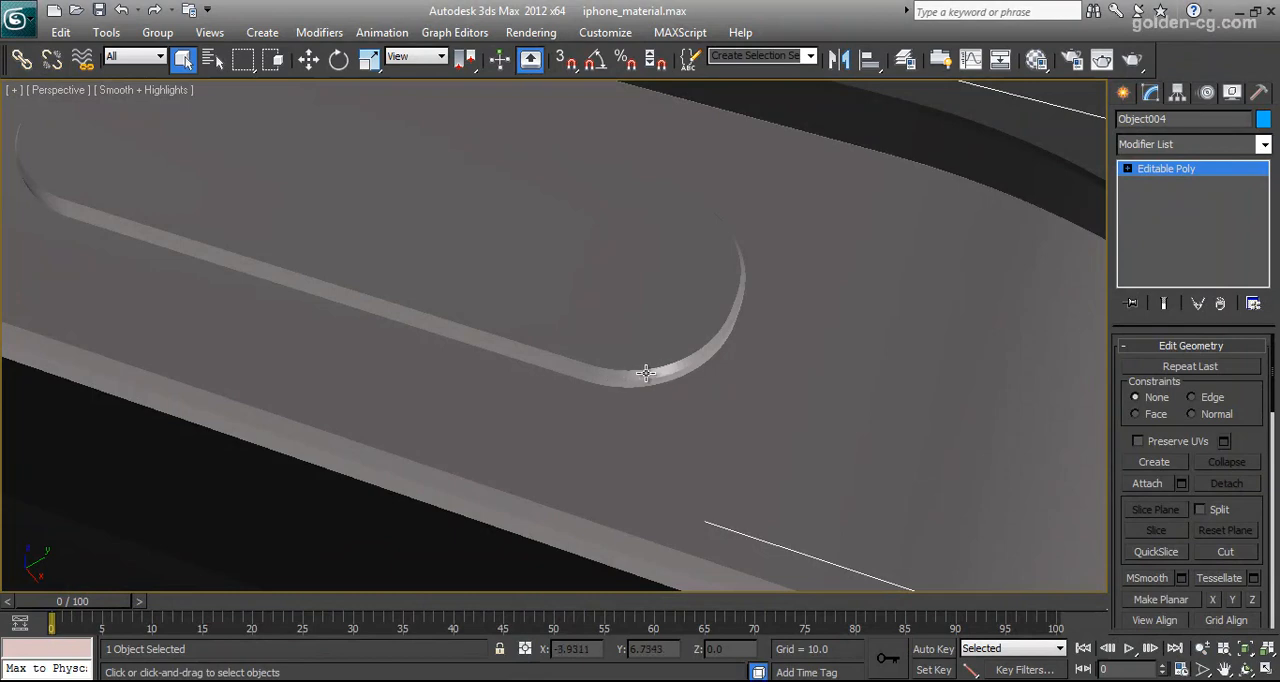
At polygon level, select the power button's top face and grow the selection twice to include its rim
click(1128, 169)
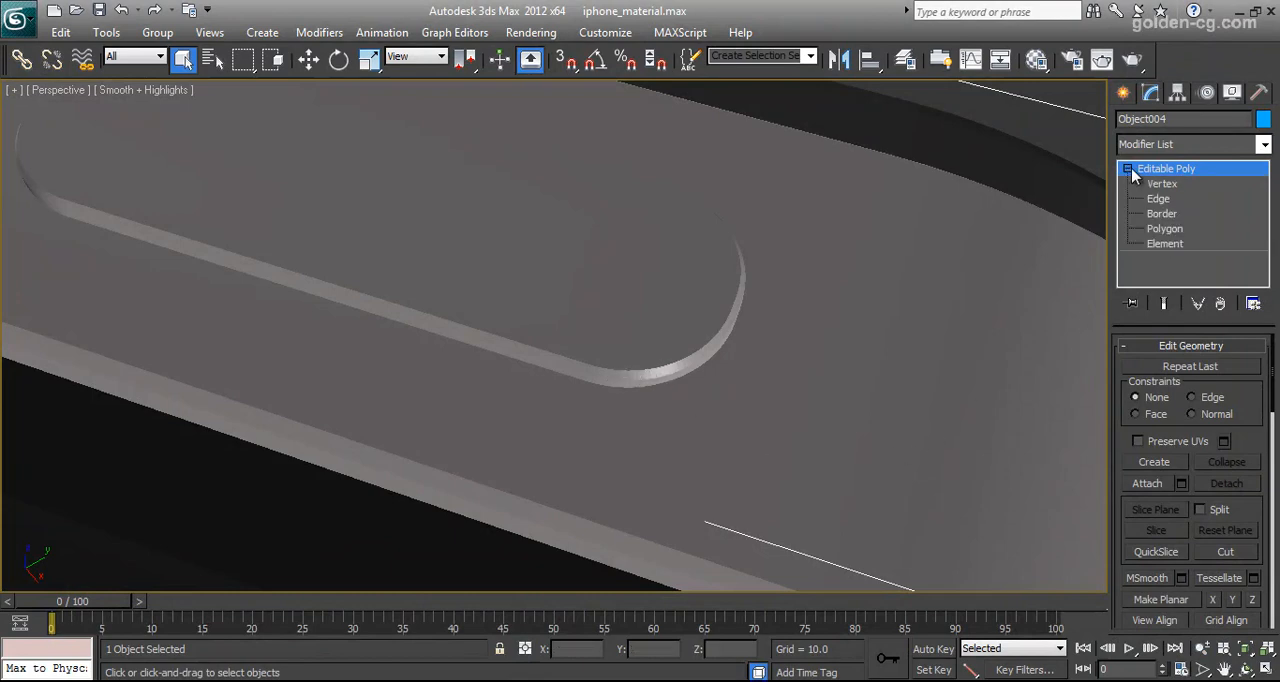
click(1158, 246)
click(670, 304)
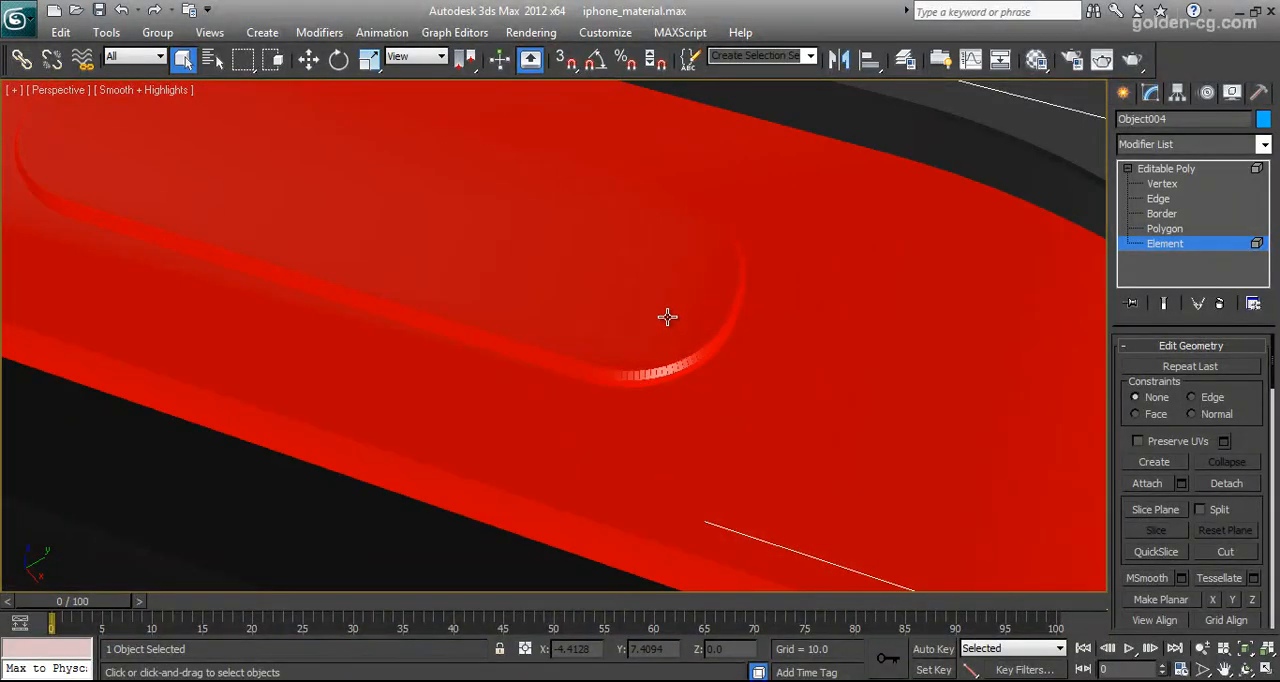
click(1164, 228)
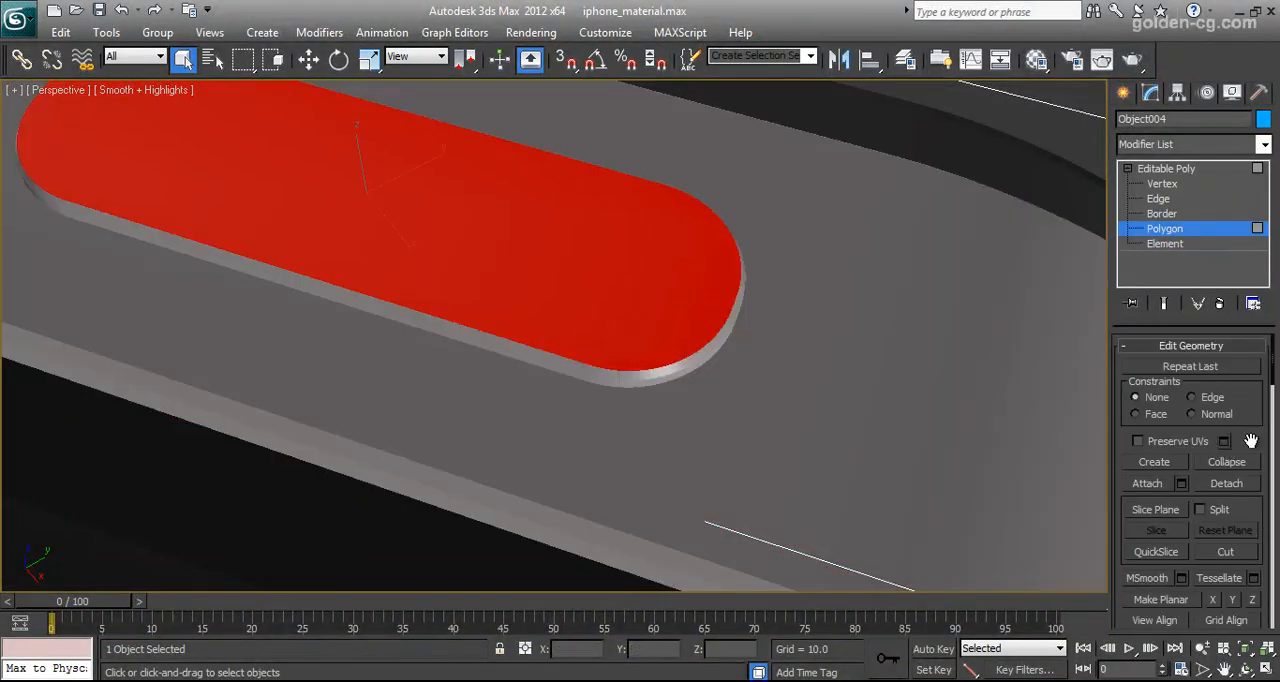
scroll(1250, 440, down, 10)
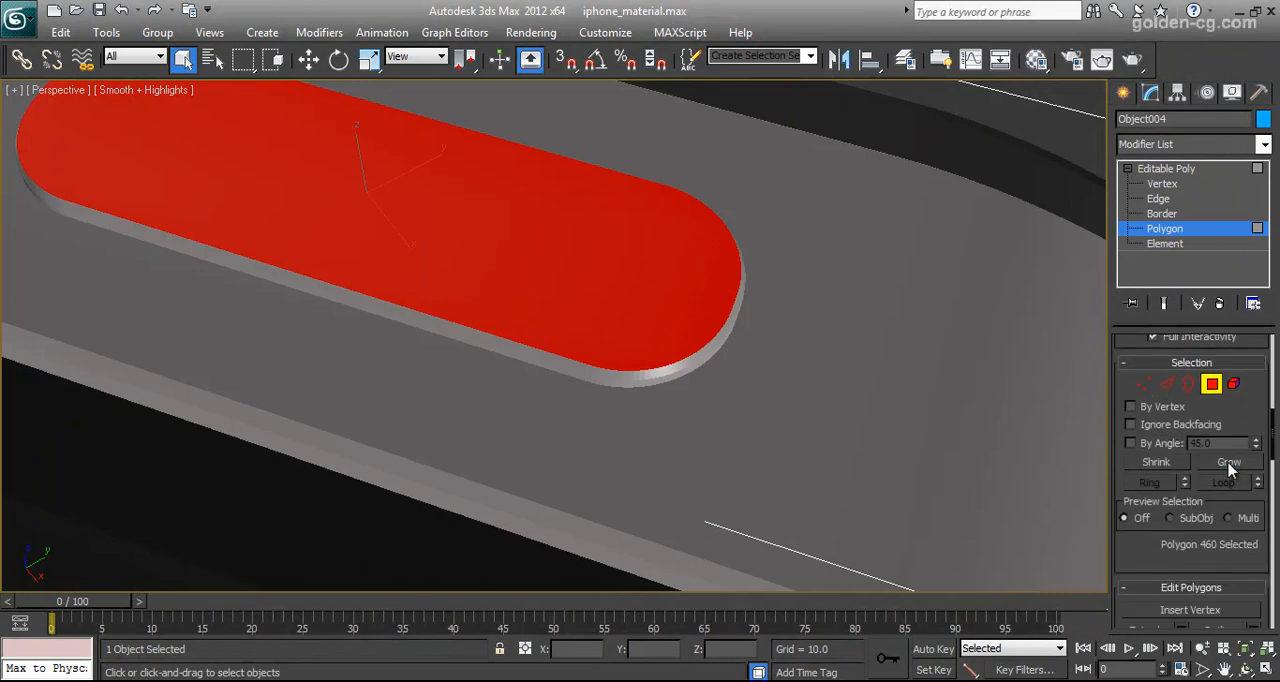
click(1229, 462)
click(1229, 462)
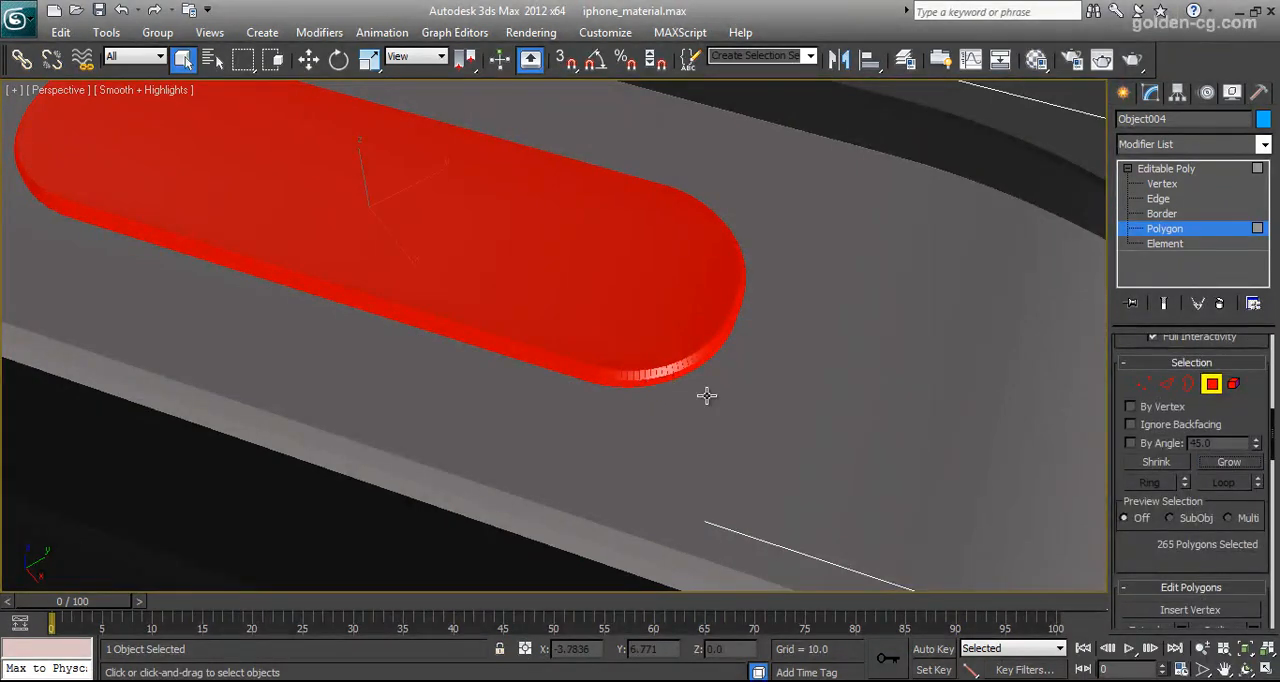
Try auto smoothing the power button's polygons with a threshold of 45 and check the shading with them deselected
scroll(1184, 512, down, 10)
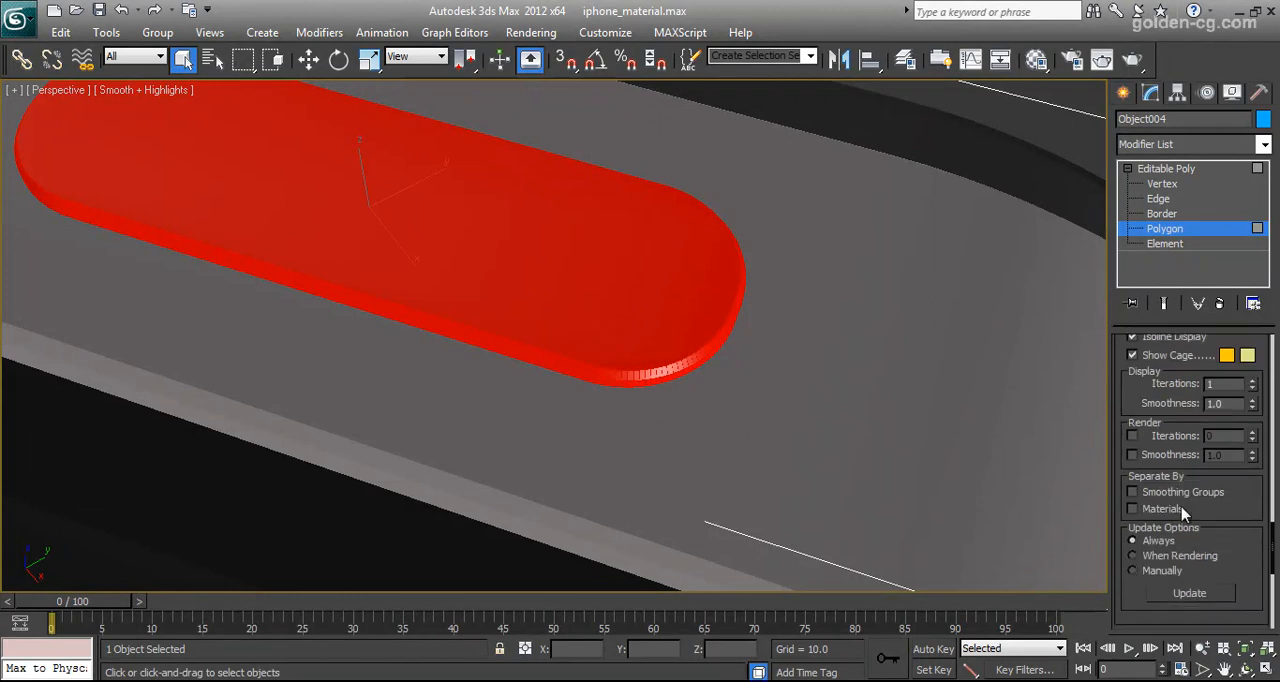
scroll(1184, 512, down, 8)
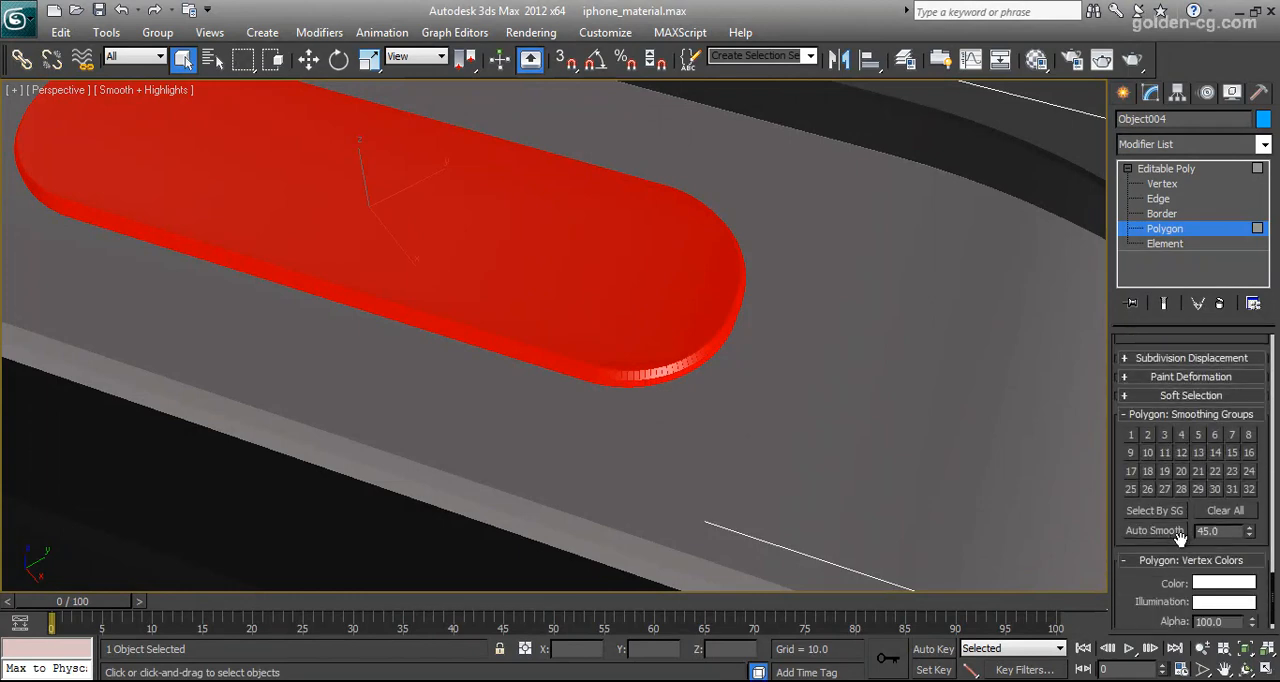
click(877, 225)
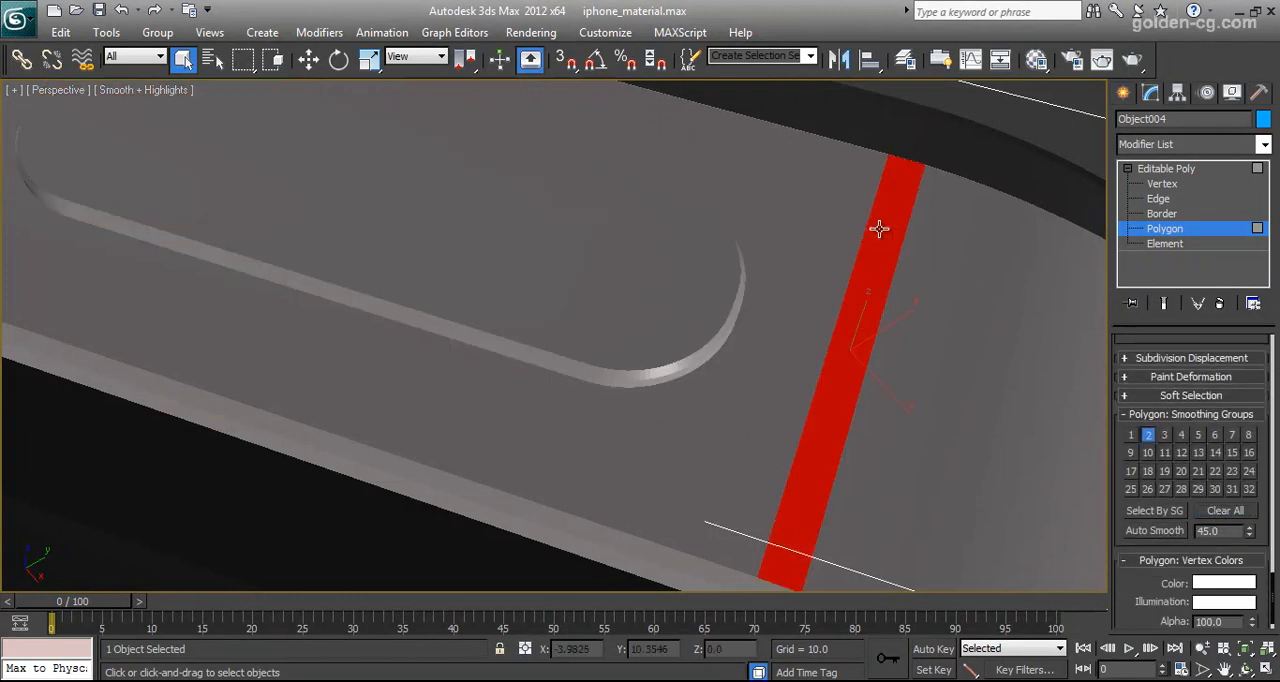
click(679, 327)
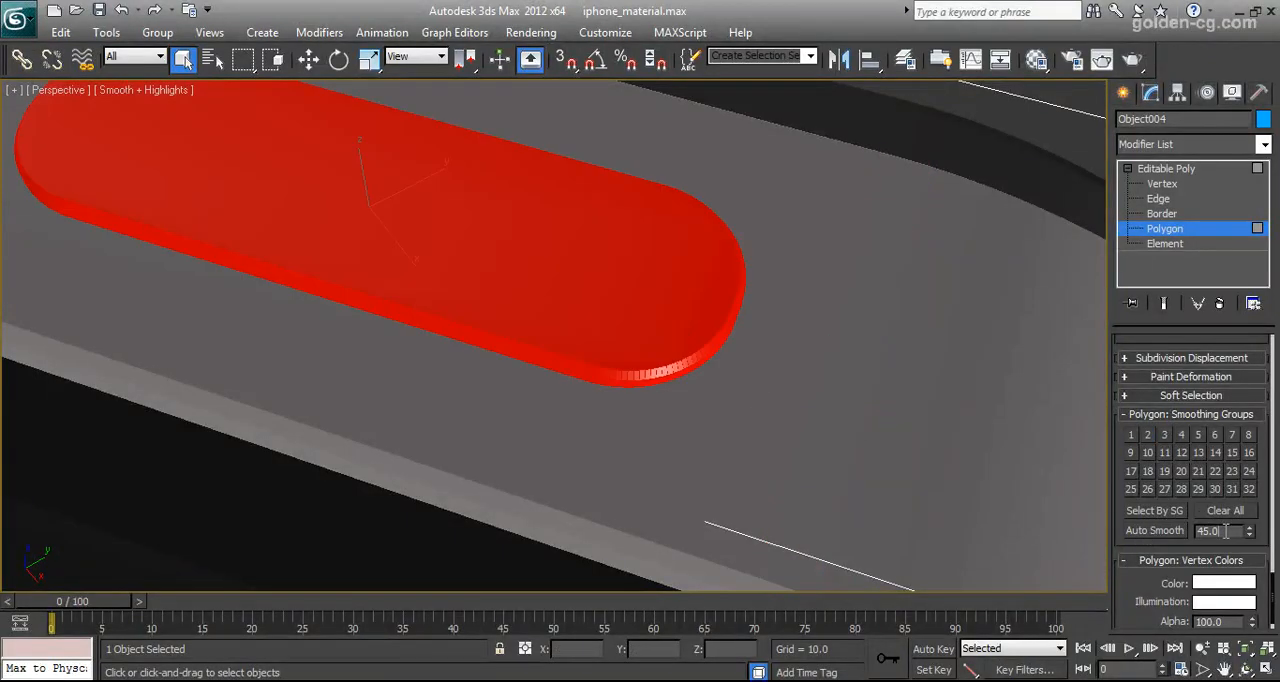
click(1145, 531)
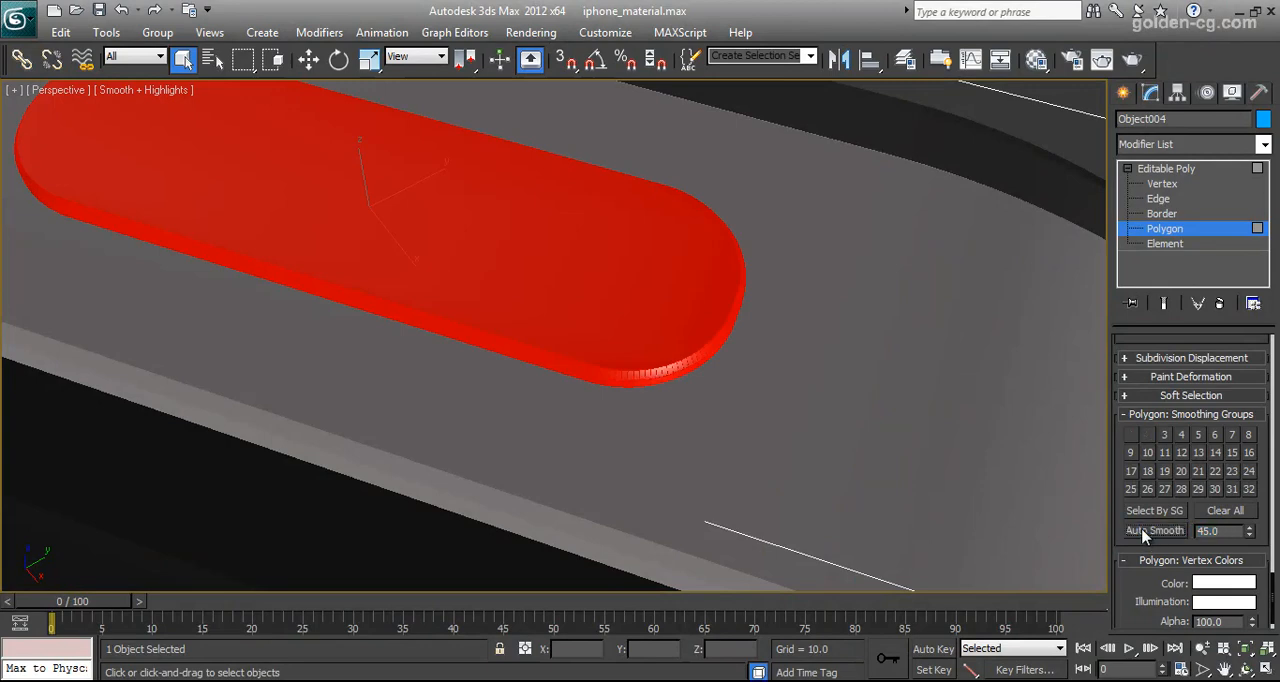
click(854, 377)
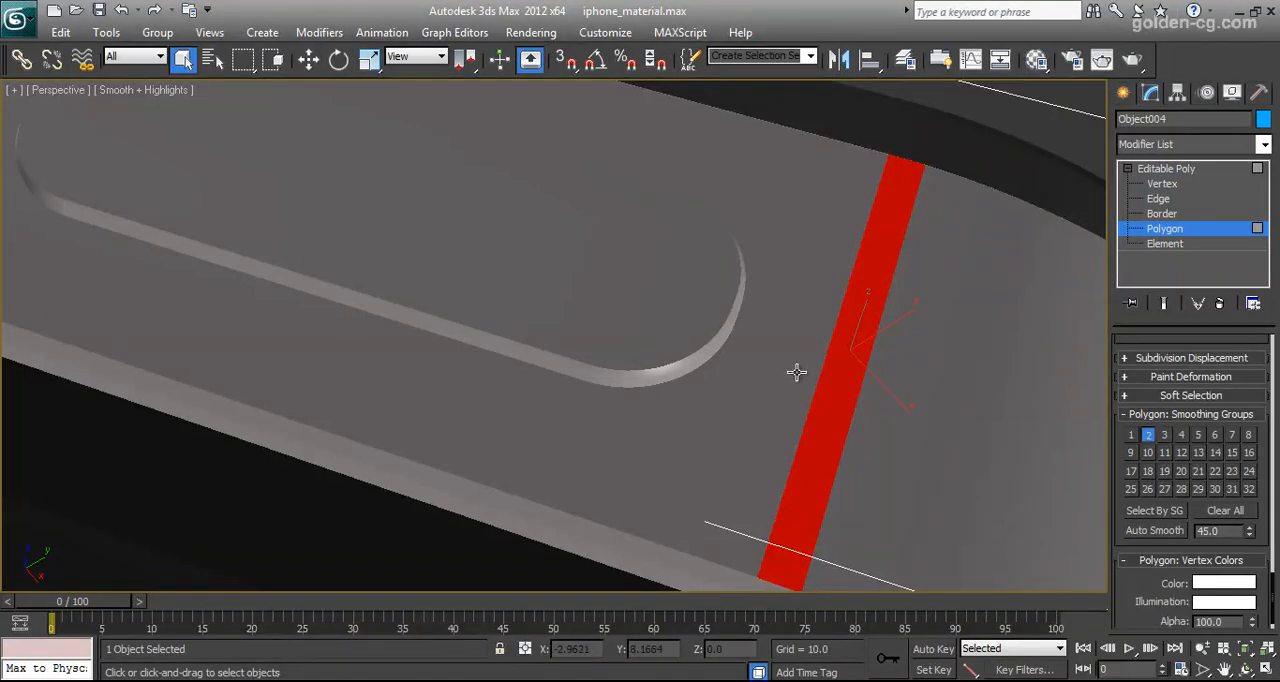
key(ctrl+z)
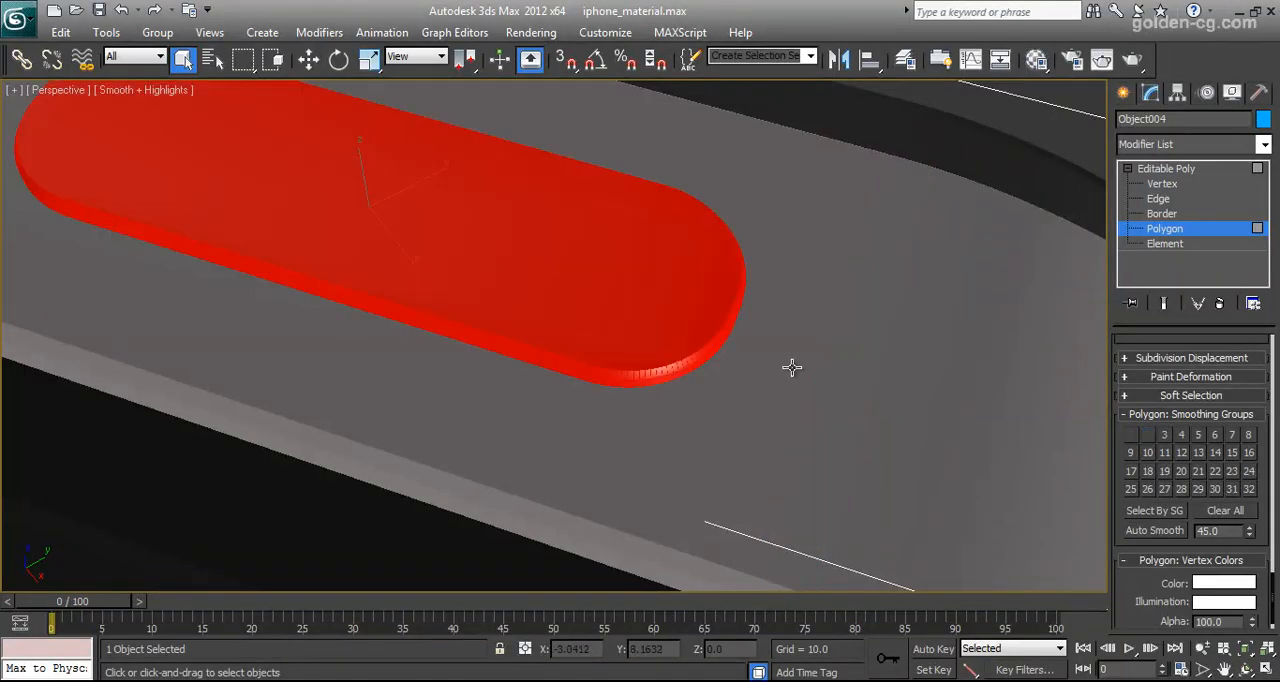
Clear the power button polygons' smoothing groups and auto smooth them with a threshold of 15
click(1224, 511)
click(1212, 530)
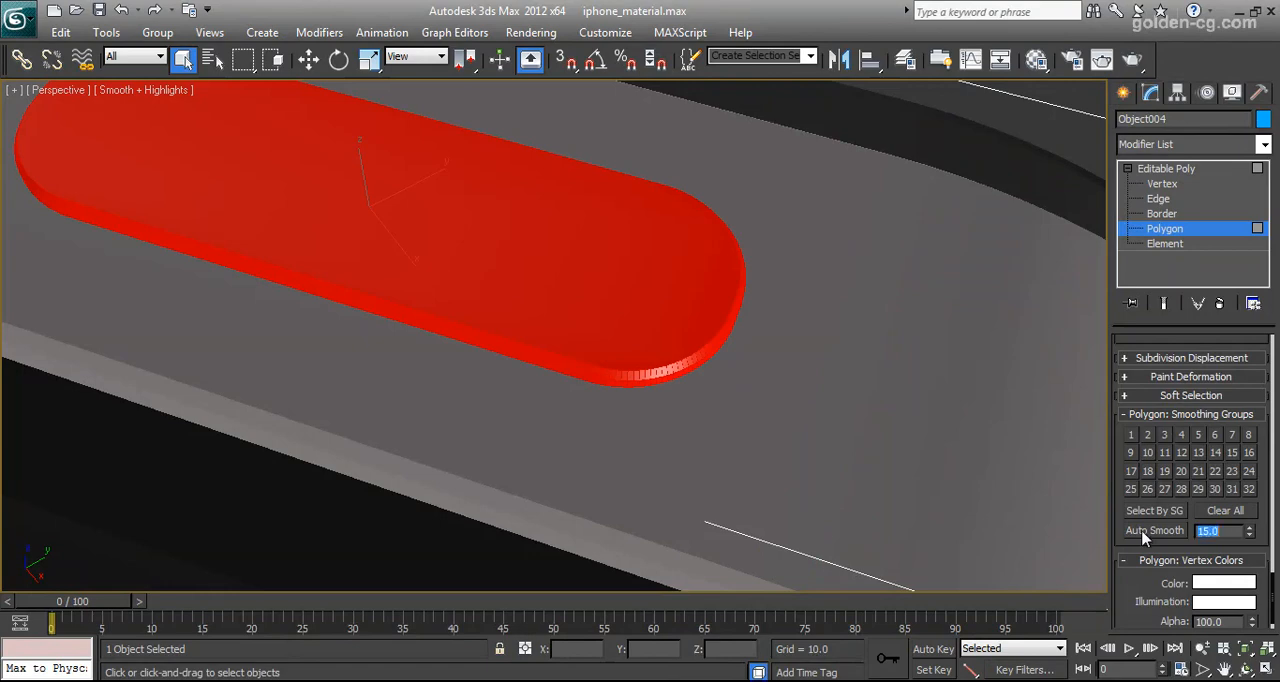
click(1145, 535)
click(799, 427)
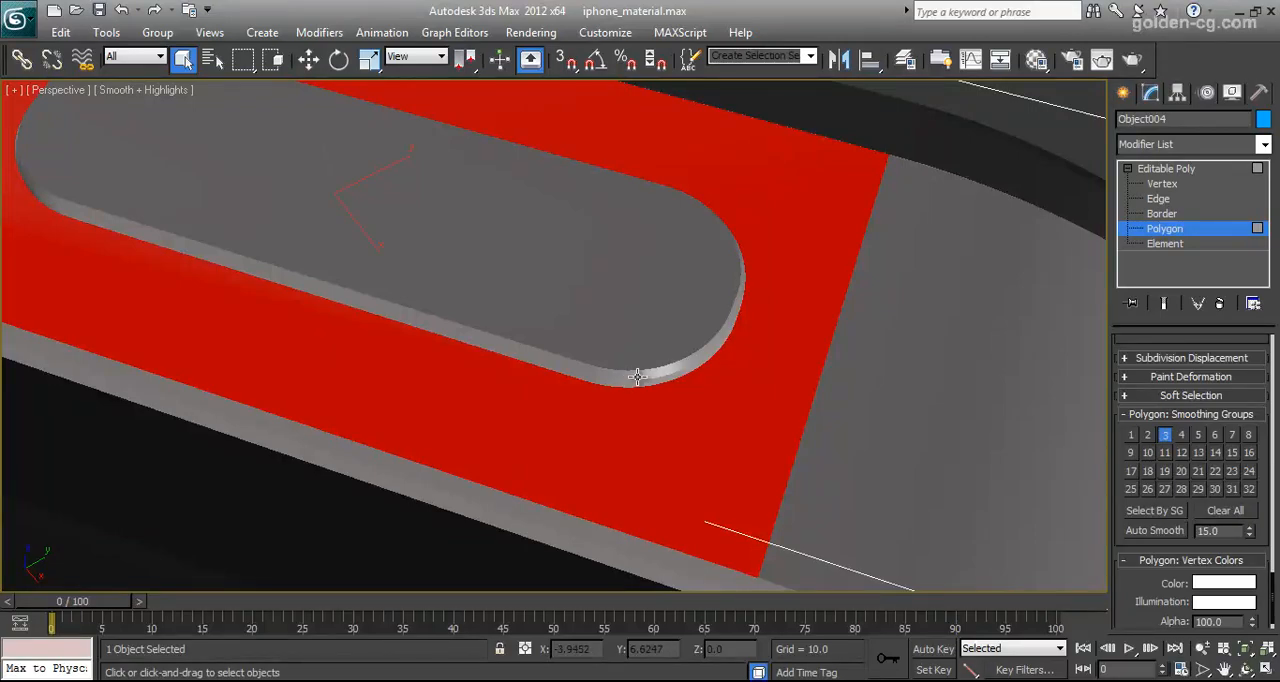
scroll(632, 390, down, 10)
scroll(590, 395, up, 4)
click(718, 279)
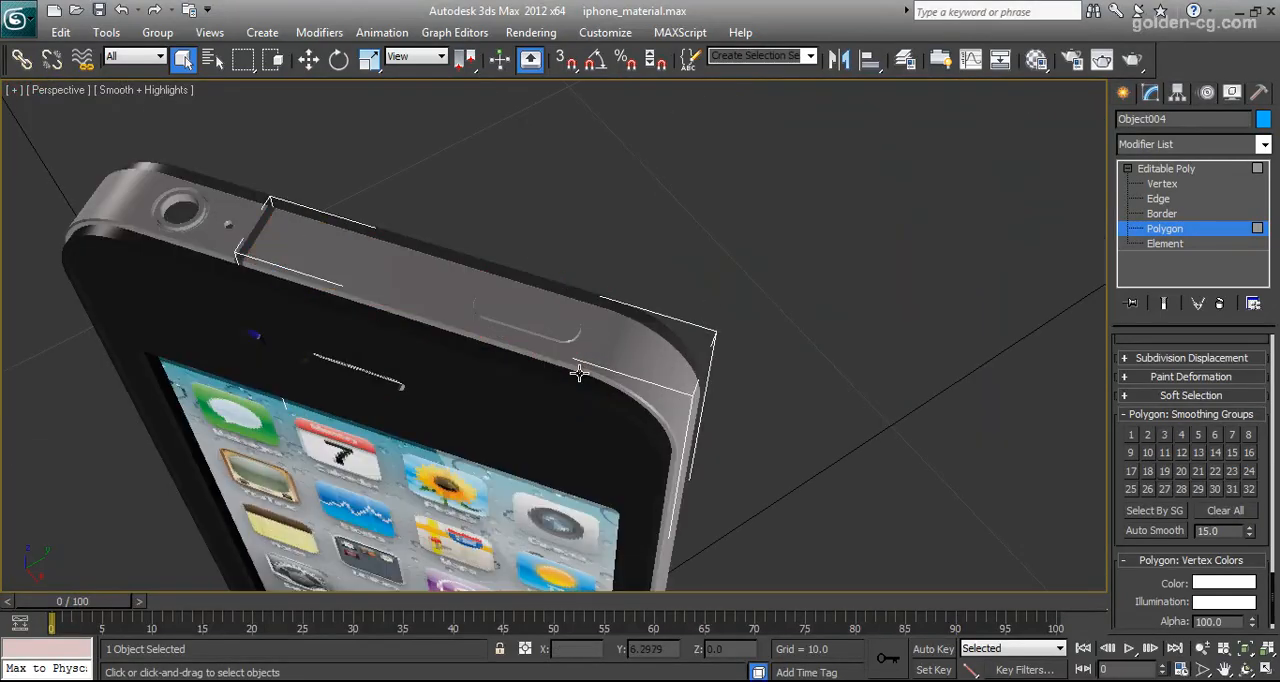
Leave the power button section's polygon level, select the frame section with the headphone jack and pick polygons on it
middle_drag(577, 371, 697, 386)
scroll(510, 336, up, 8)
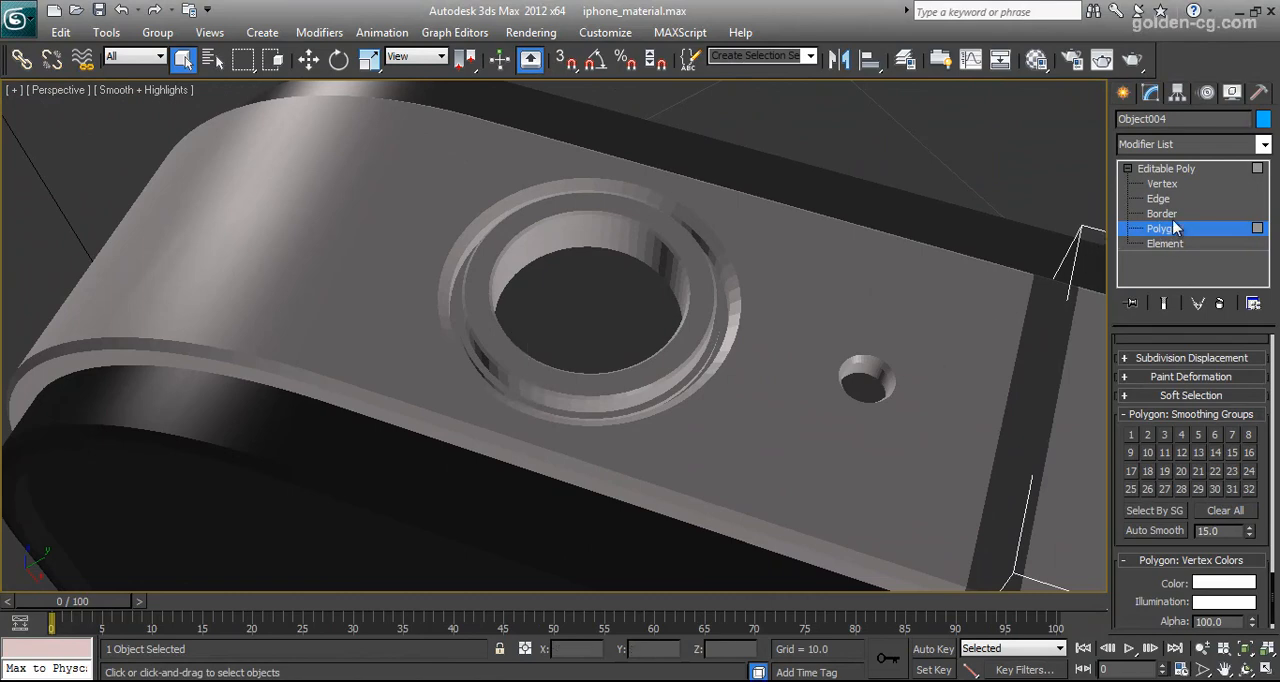
click(1166, 169)
click(682, 325)
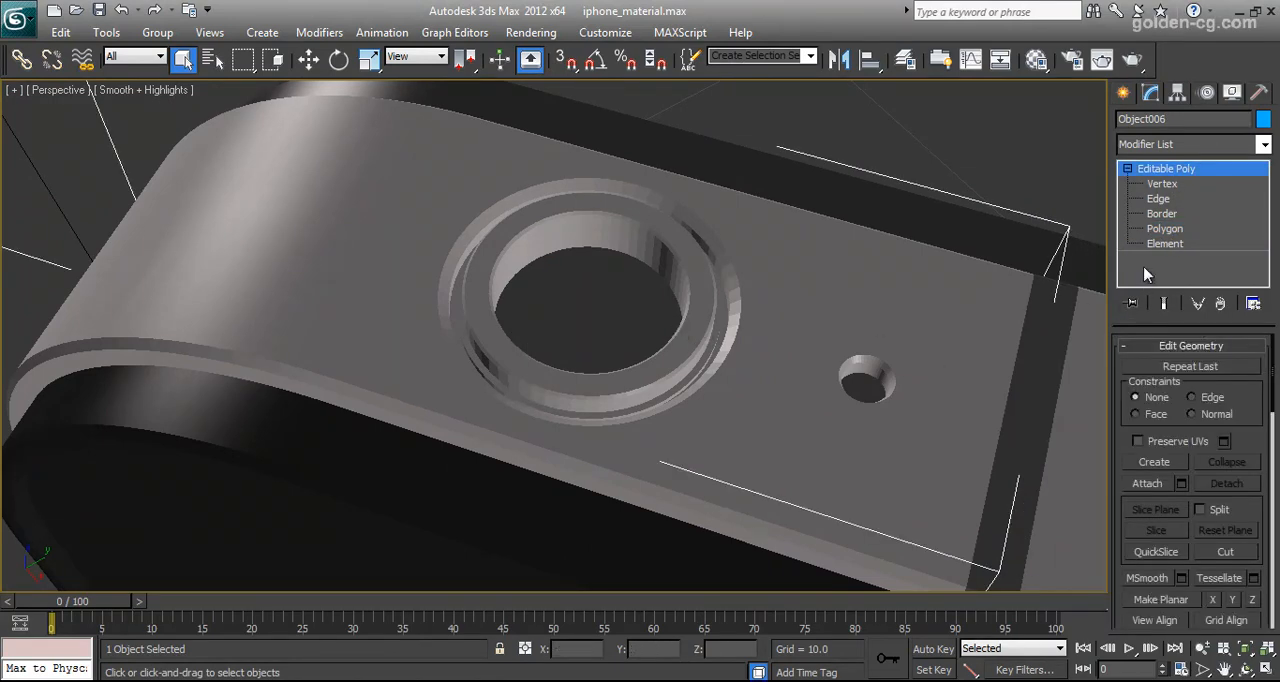
click(1163, 229)
click(663, 262)
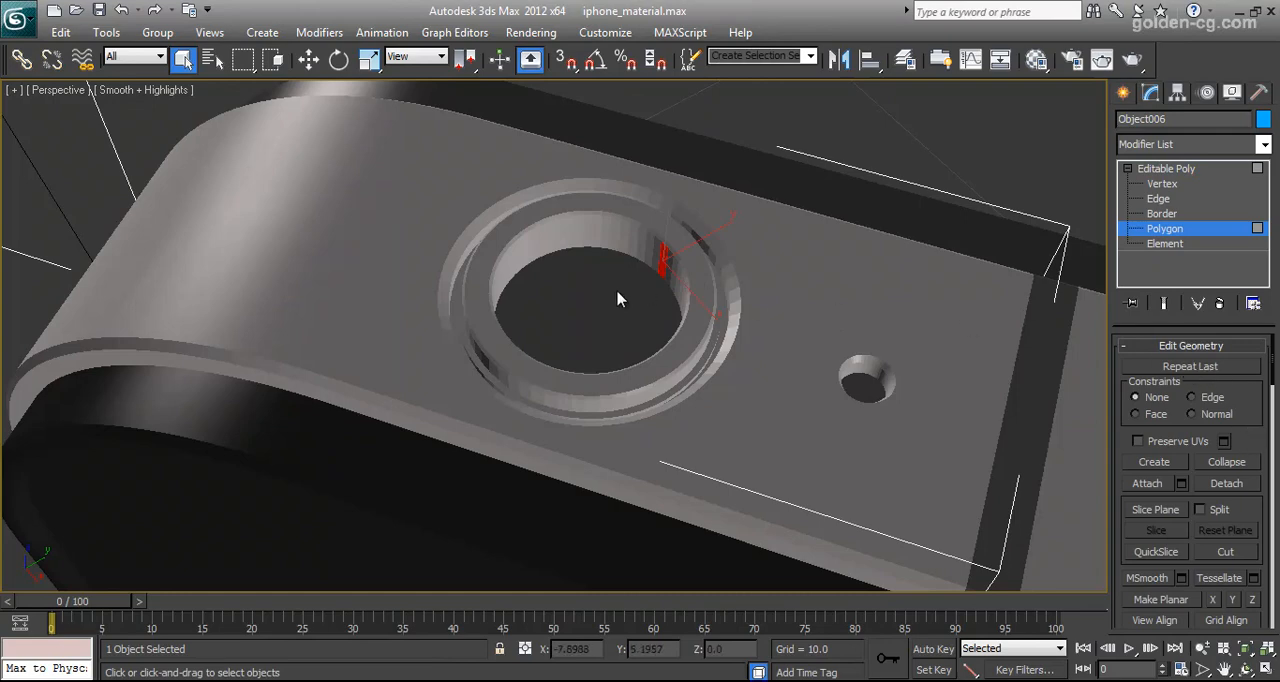
click(378, 252)
Switch to element level and select the whole frame element around the headphone jack
click(1165, 243)
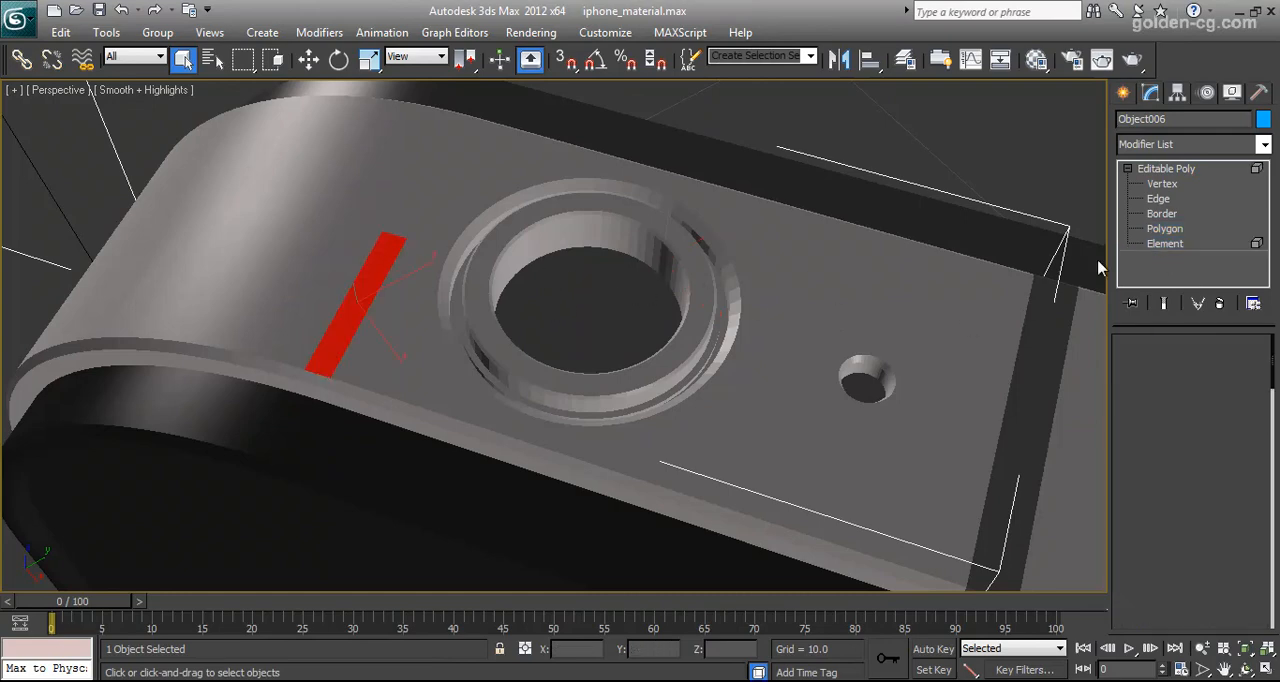
click(888, 289)
click(886, 158)
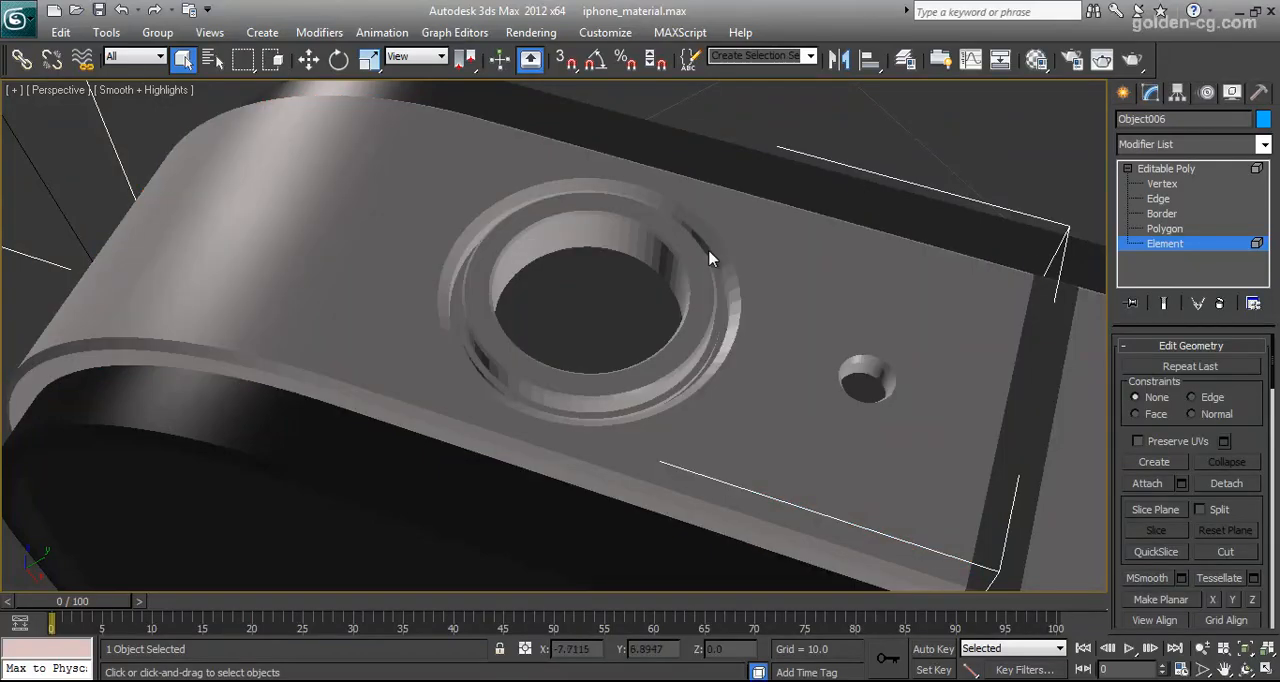
middle_drag(459, 308, 603, 304)
alt+middle_drag(618, 261, 407, 358)
click(407, 358)
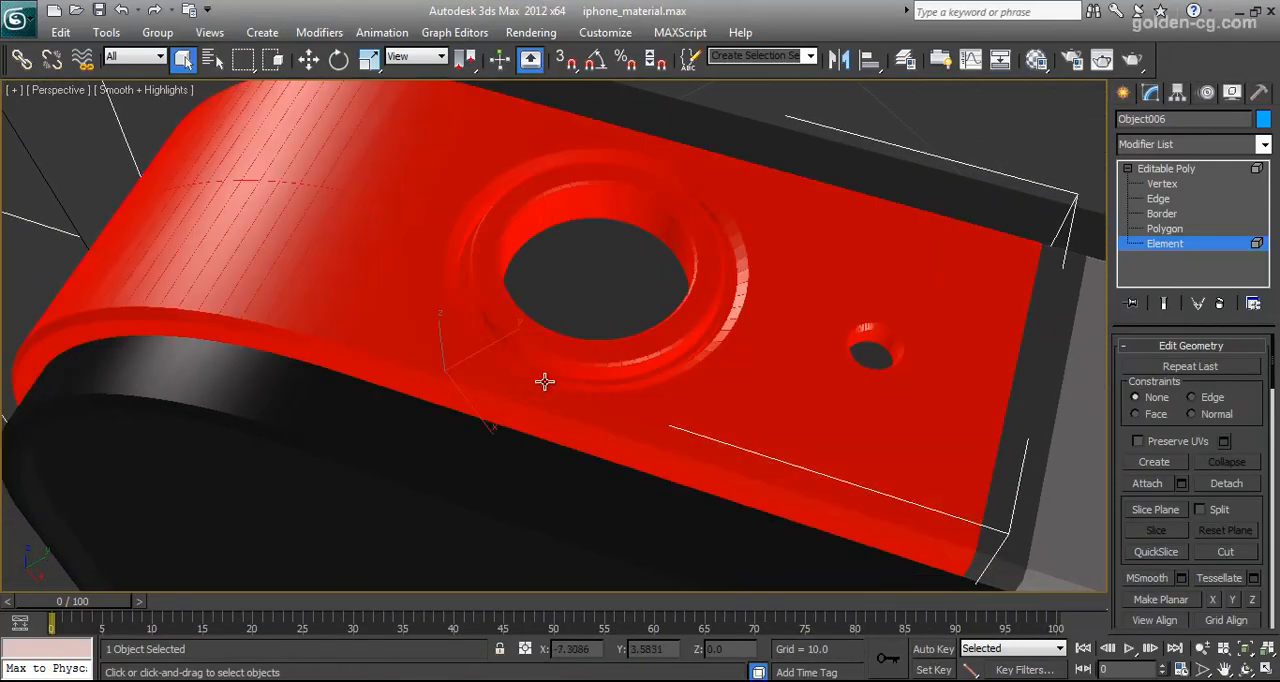
Auto smooth the headphone jack frame element with a threshold of 15 and deselect it to check the shading
middle_drag(543, 380, 598, 370)
scroll(1135, 498, down, 10)
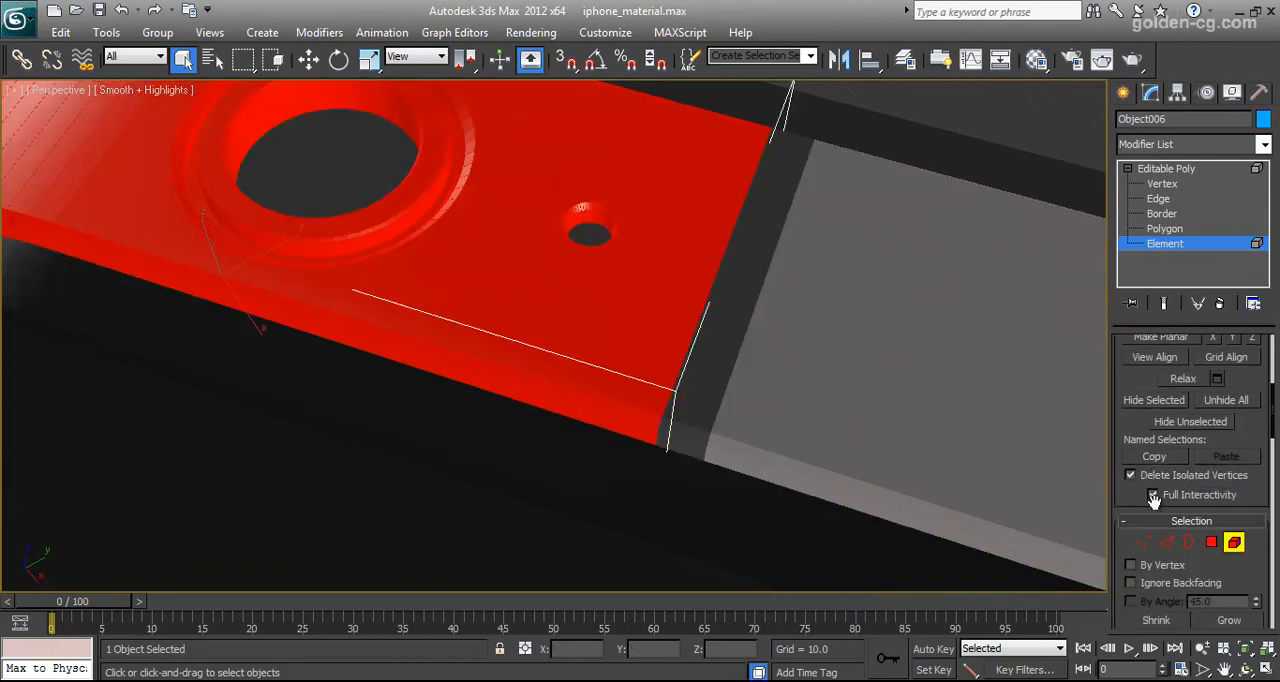
scroll(1155, 500, down, 10)
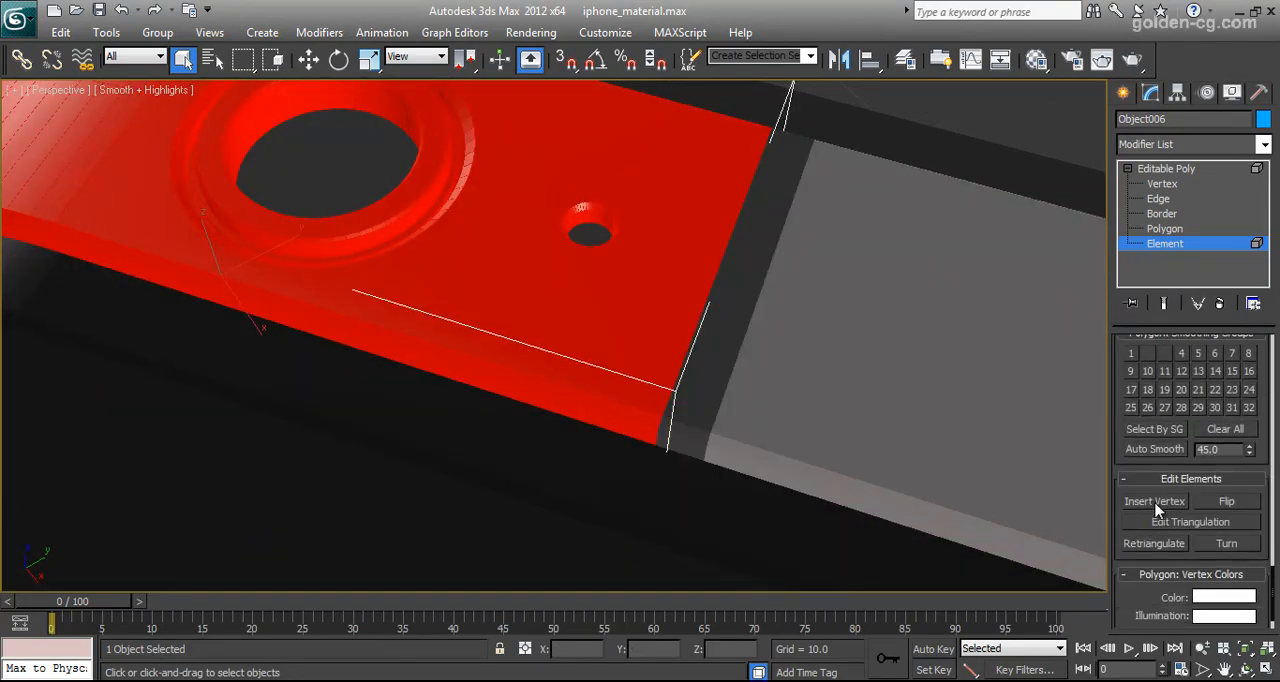
click(1135, 450)
alt+middle_drag(582, 351, 614, 348)
click(349, 142)
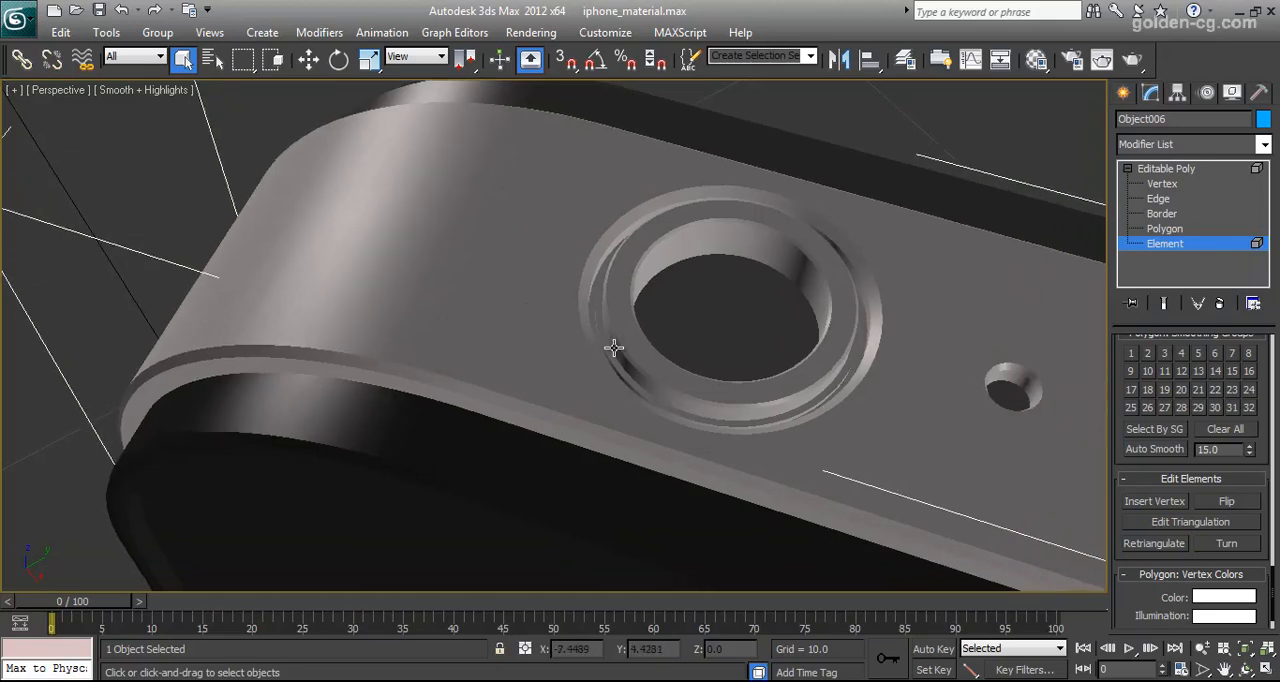
Examine the shading of the frame's rounded corner, the headphone jack area and the volume buttons up close
middle_drag(498, 354, 531, 343)
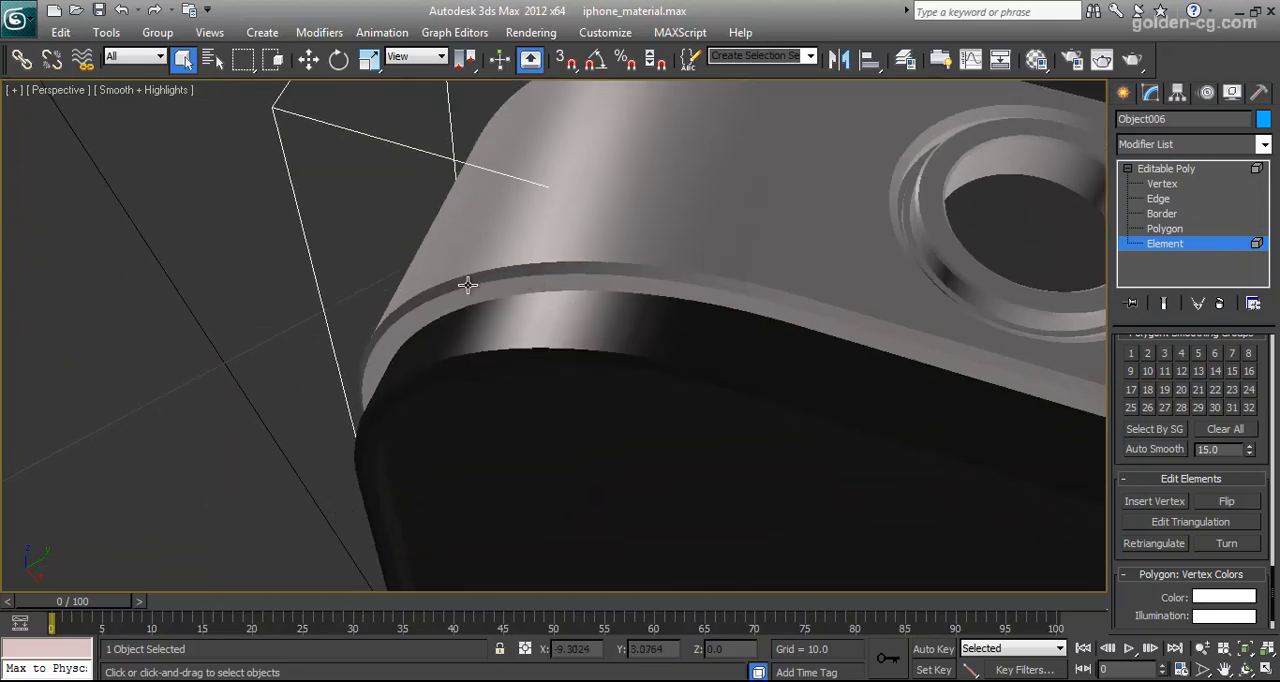
alt+middle_drag(625, 336, 580, 375)
scroll(583, 348, down, 5)
scroll(588, 390, up, 5)
middle_drag(676, 380, 716, 322)
scroll(672, 384, down, 7)
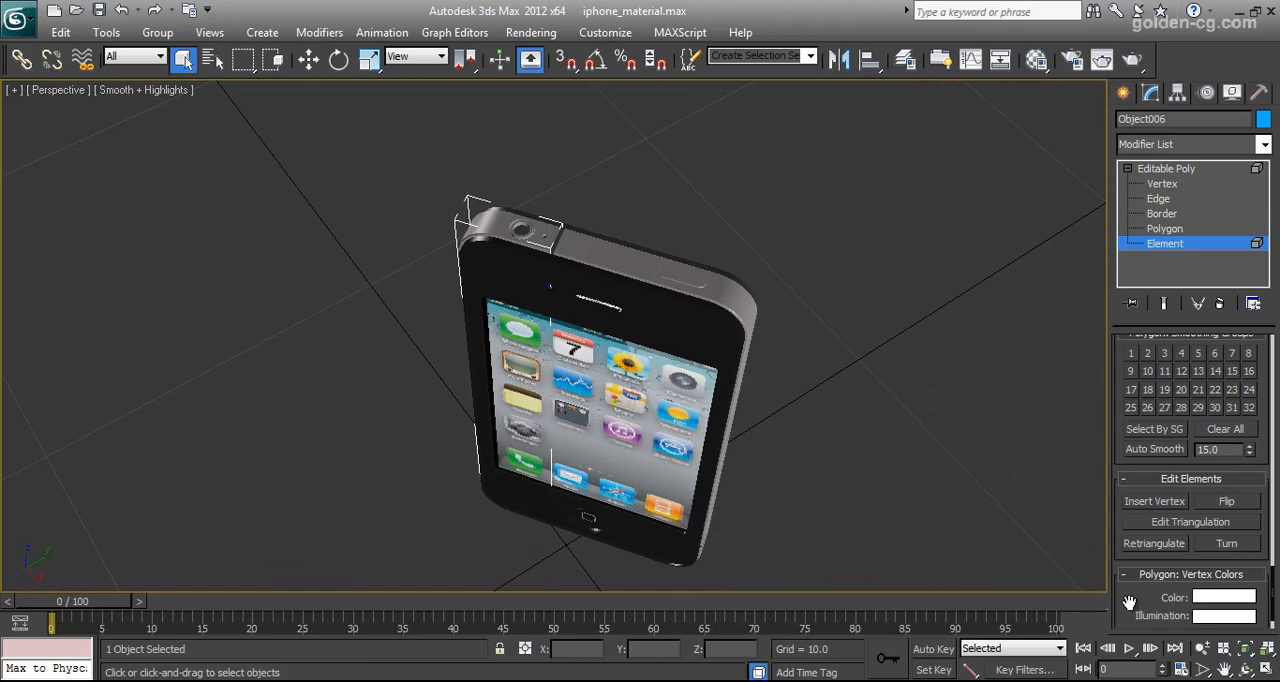
click(1245, 671)
drag(544, 393, 694, 302)
middle_drag(568, 310, 598, 360)
scroll(580, 332, up, 4)
scroll(550, 317, up, 4)
right_click(608, 351)
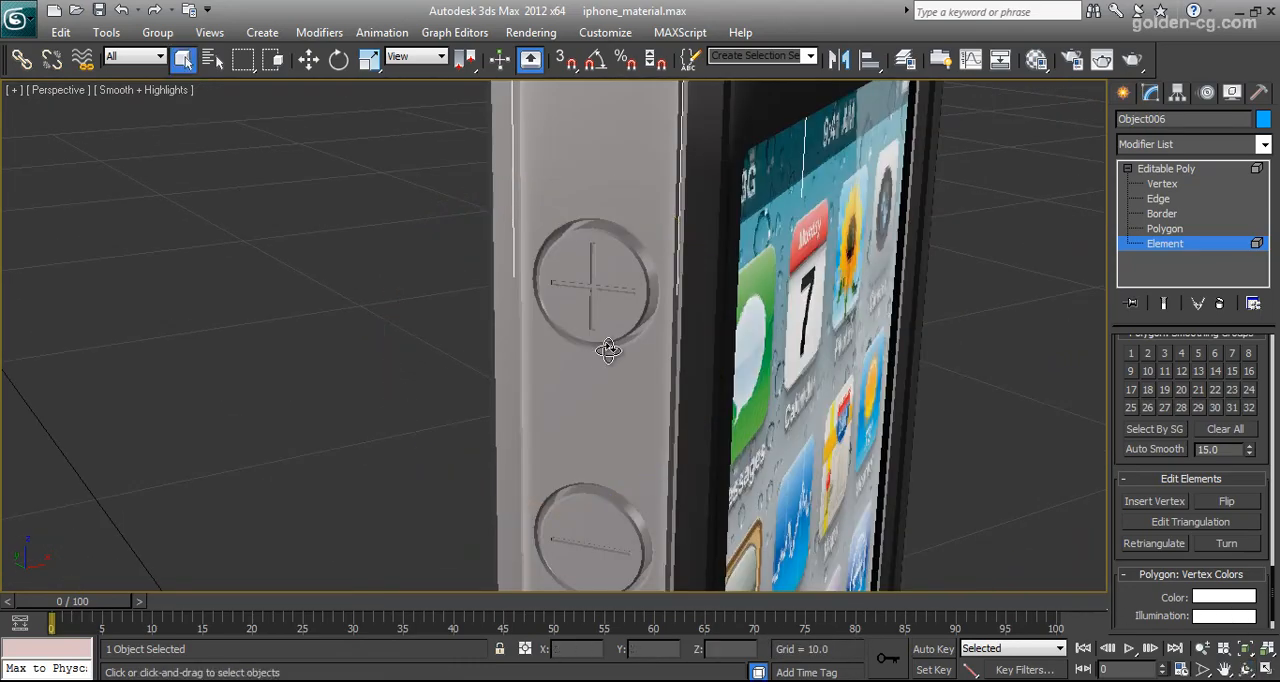
Leave element level, deselect the frame section and check the shading along the phone's side
click(622, 205)
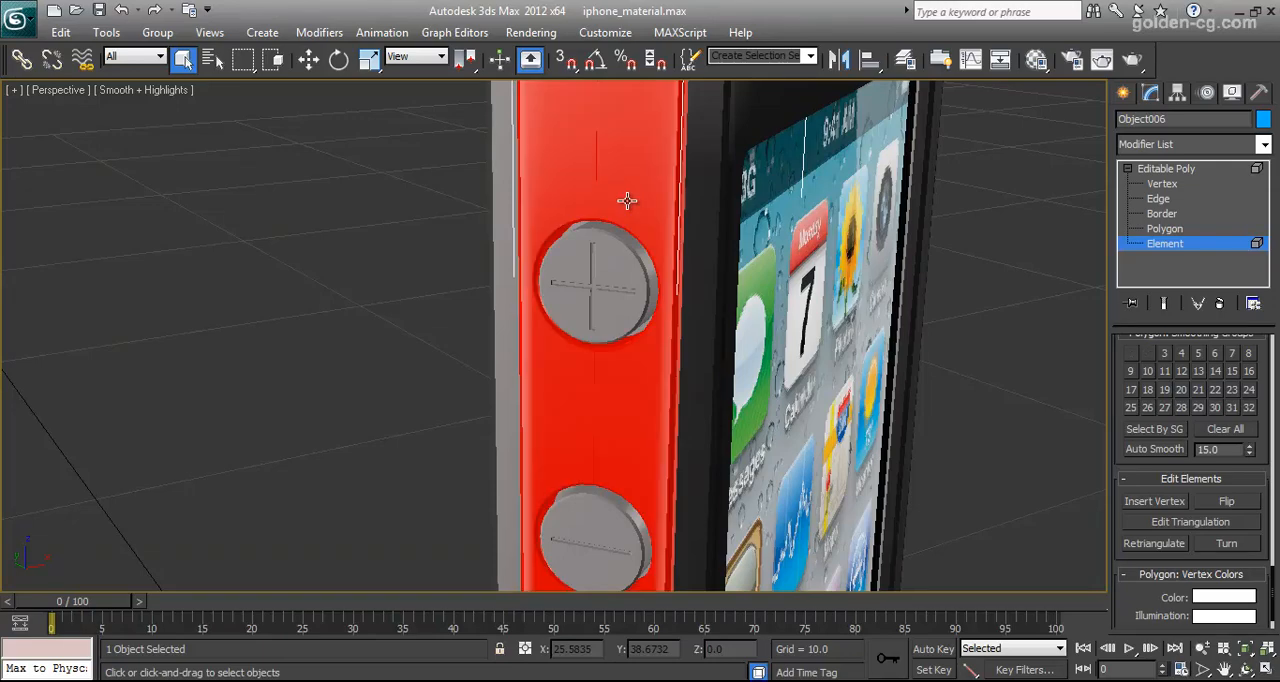
click(1170, 246)
click(443, 314)
scroll(458, 348, down, 5)
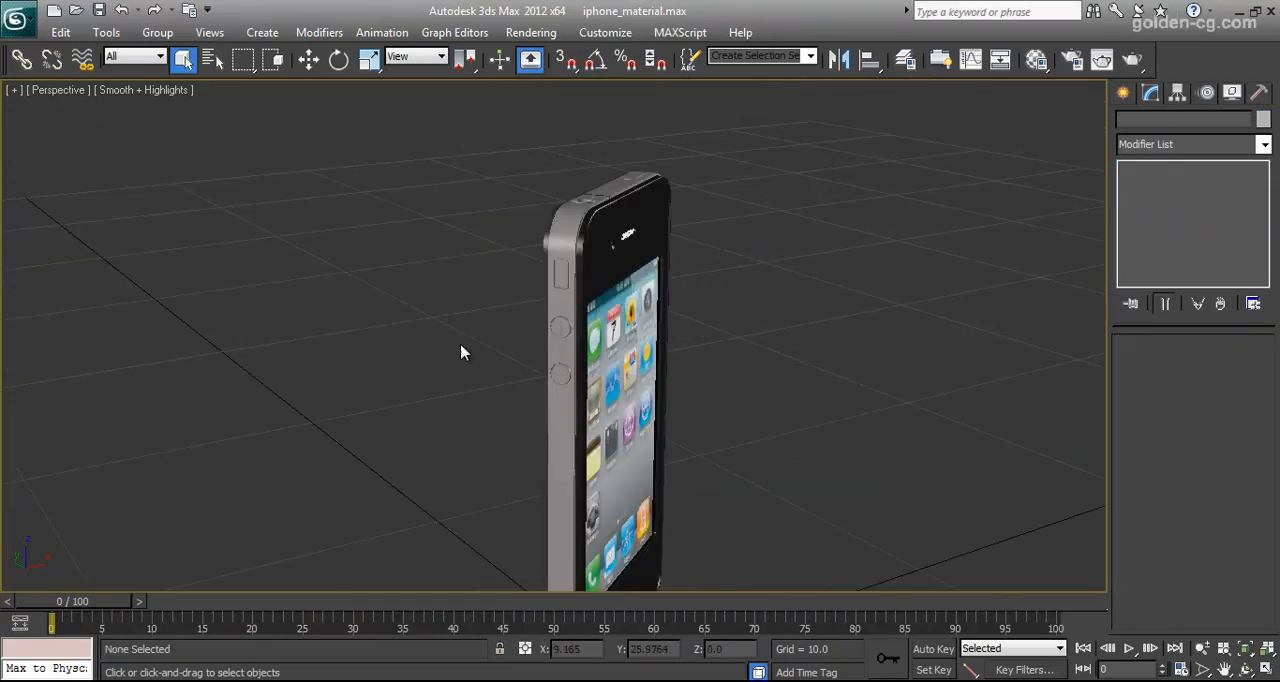
middle_drag(565, 394, 457, 263)
middle_drag(500, 384, 528, 459)
scroll(482, 350, up, 3)
scroll(480, 372, up, 3)
scroll(528, 459, down, 5)
middle_drag(547, 268, 527, 435)
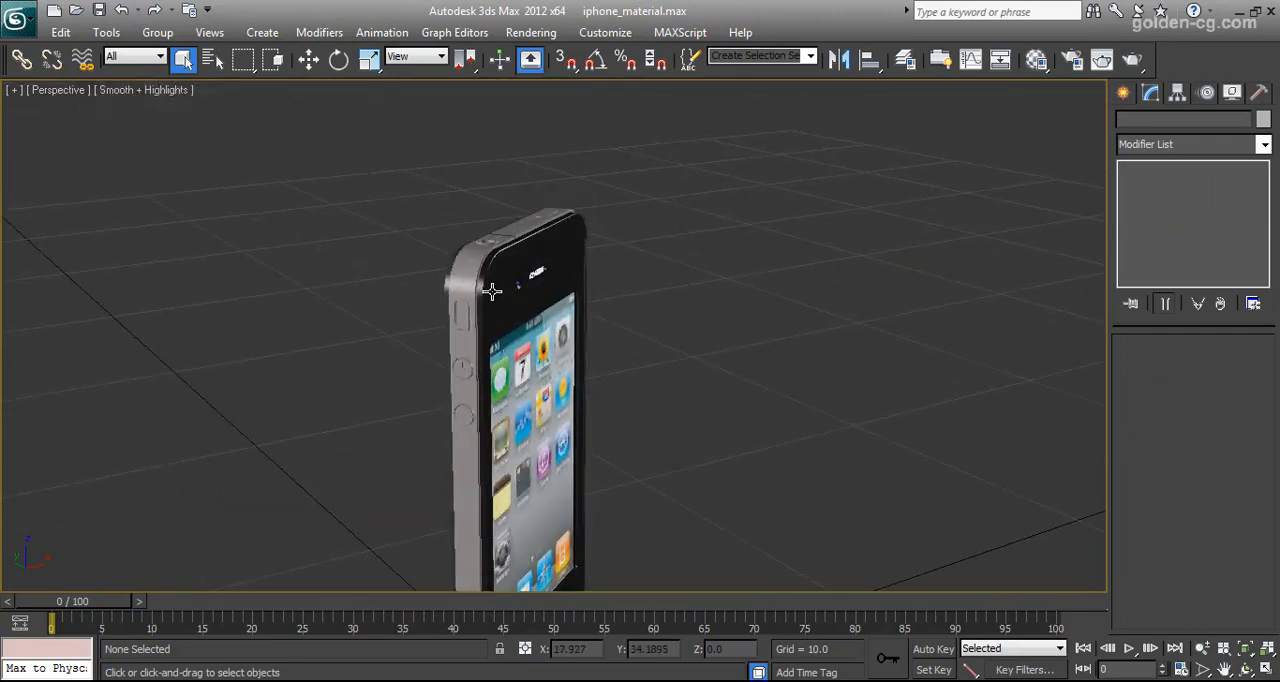
Select the glass object on the phone's front and open the Material Editor
click(503, 300)
middle_drag(573, 350, 583, 326)
scroll(644, 418, up, 3)
scroll(667, 416, up, 3)
scroll(593, 355, down, 3)
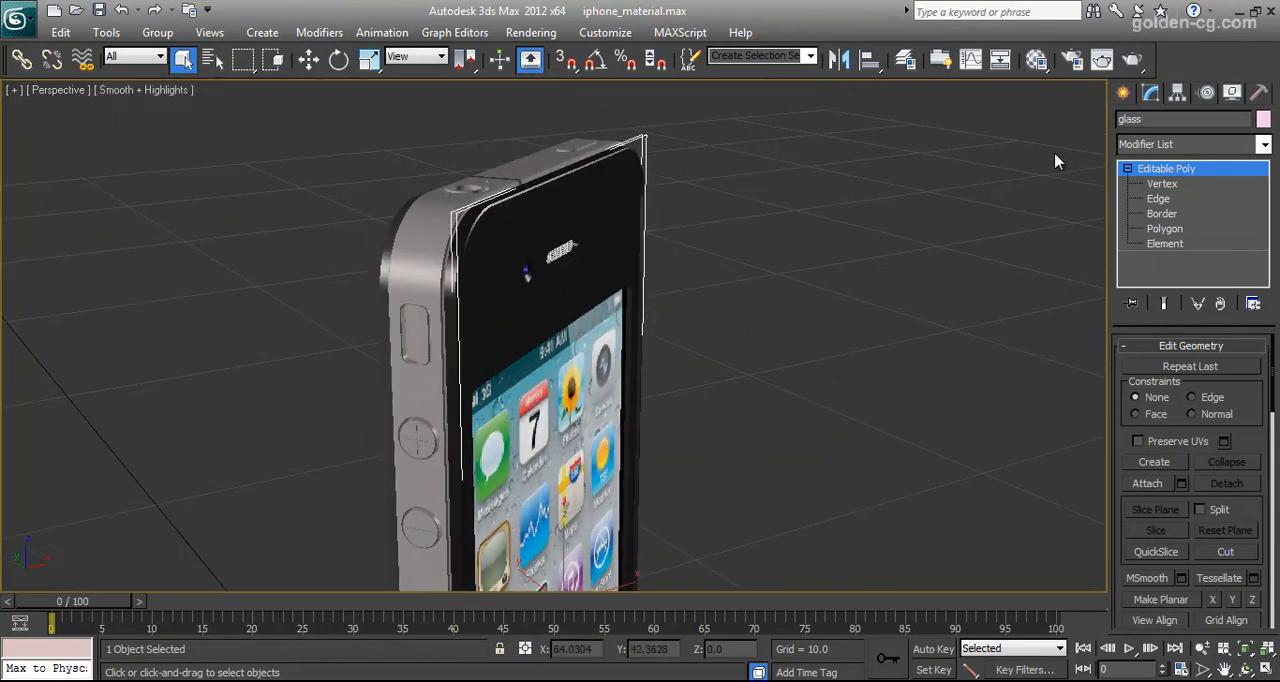
click(1036, 59)
Move the glass away from the phone's front to show it separately and undo the move
click(309, 59)
scroll(654, 434, down, 3)
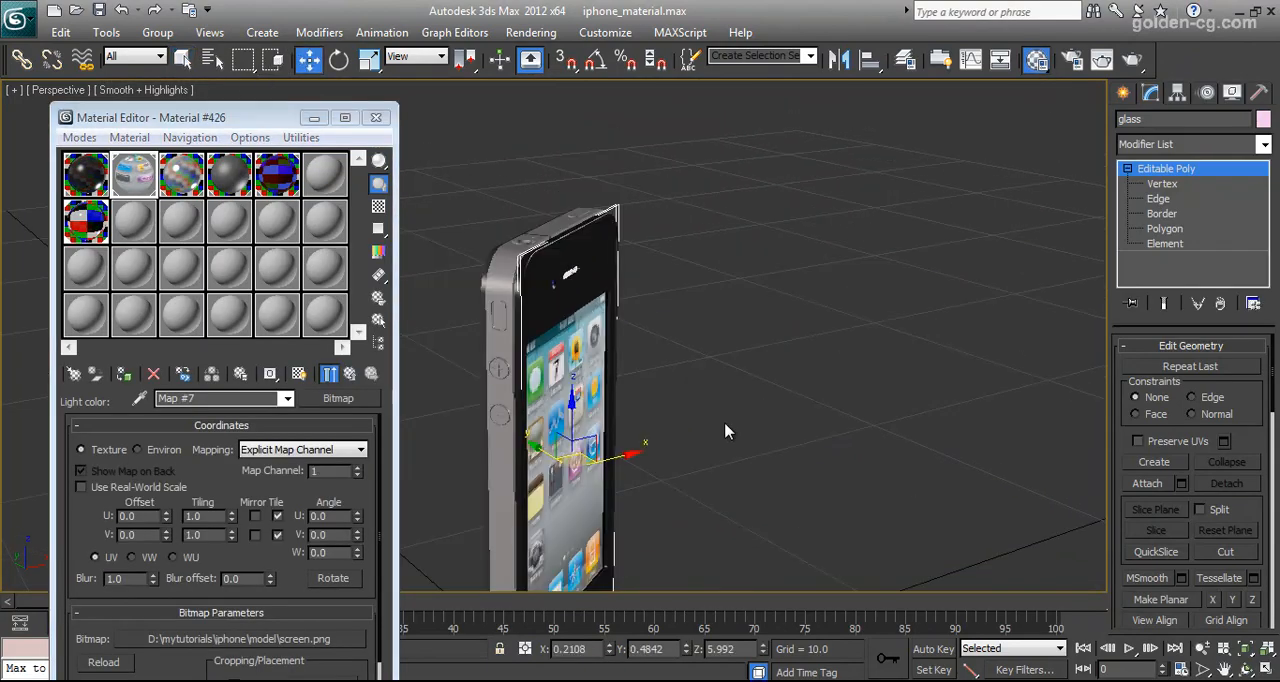
alt+middle_drag(654, 434, 607, 376)
drag(634, 378, 780, 356)
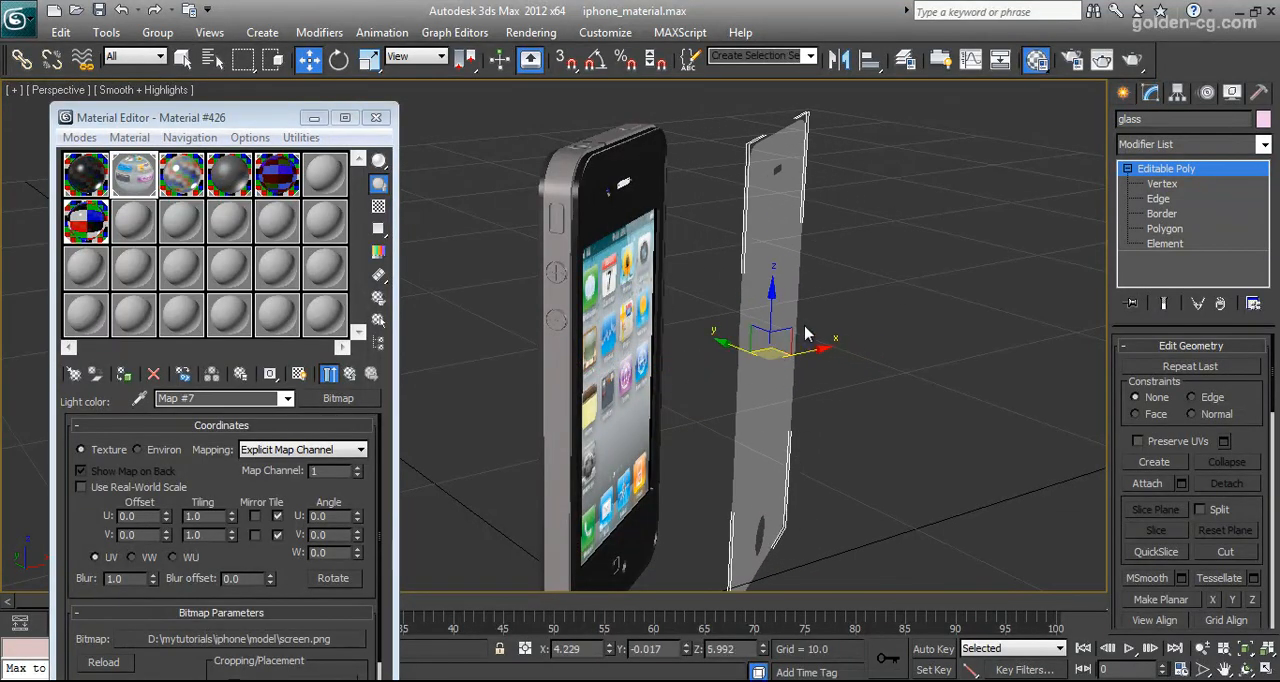
key(ctrl+z)
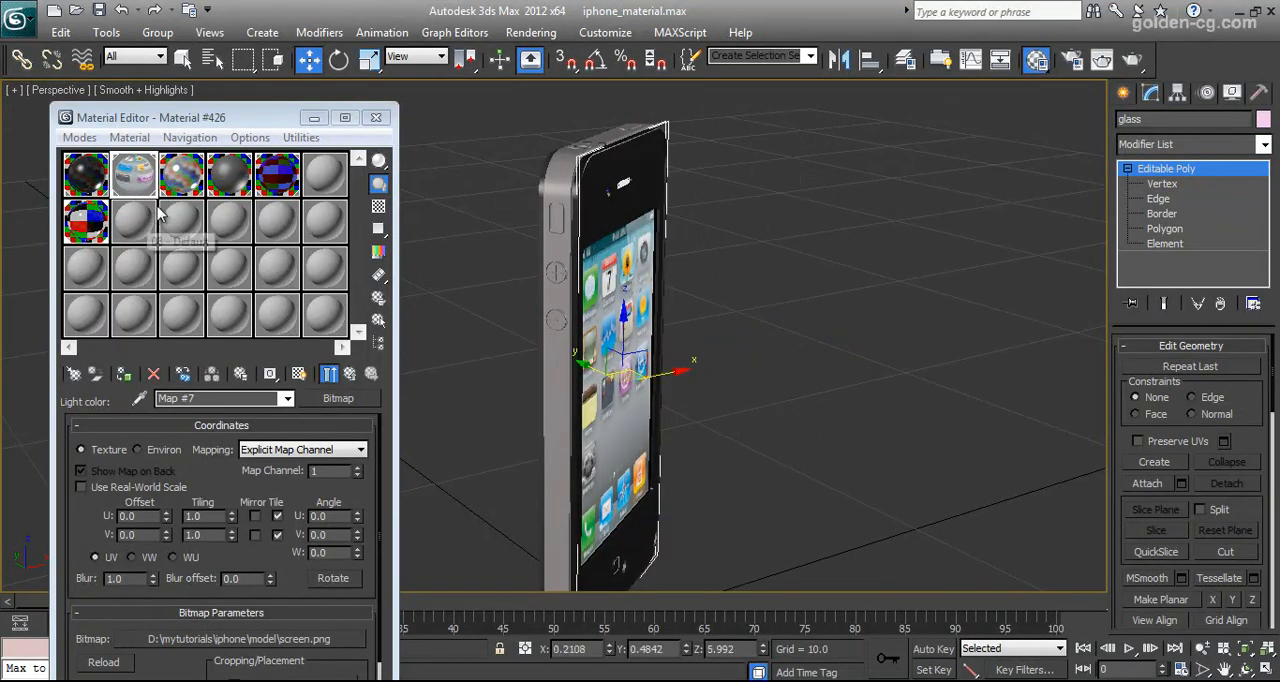
Open the glass material 07 - Default and inspect its diffuse colour without changing it
click(105, 262)
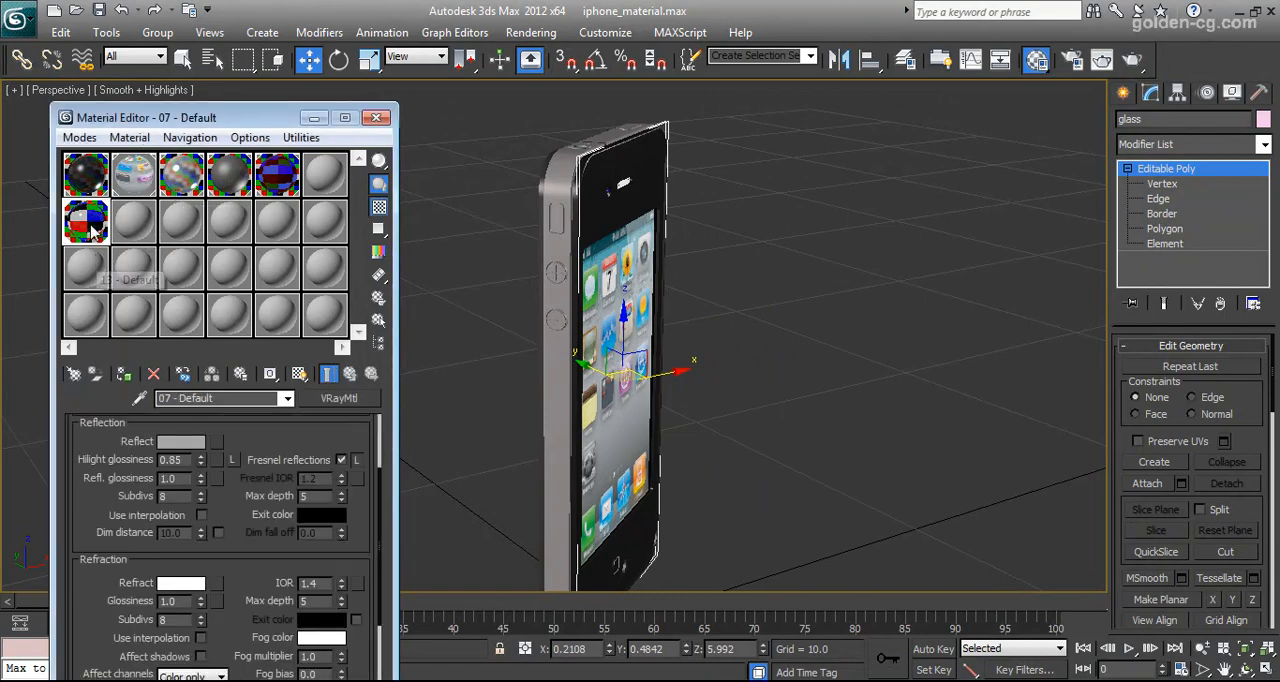
click(193, 522)
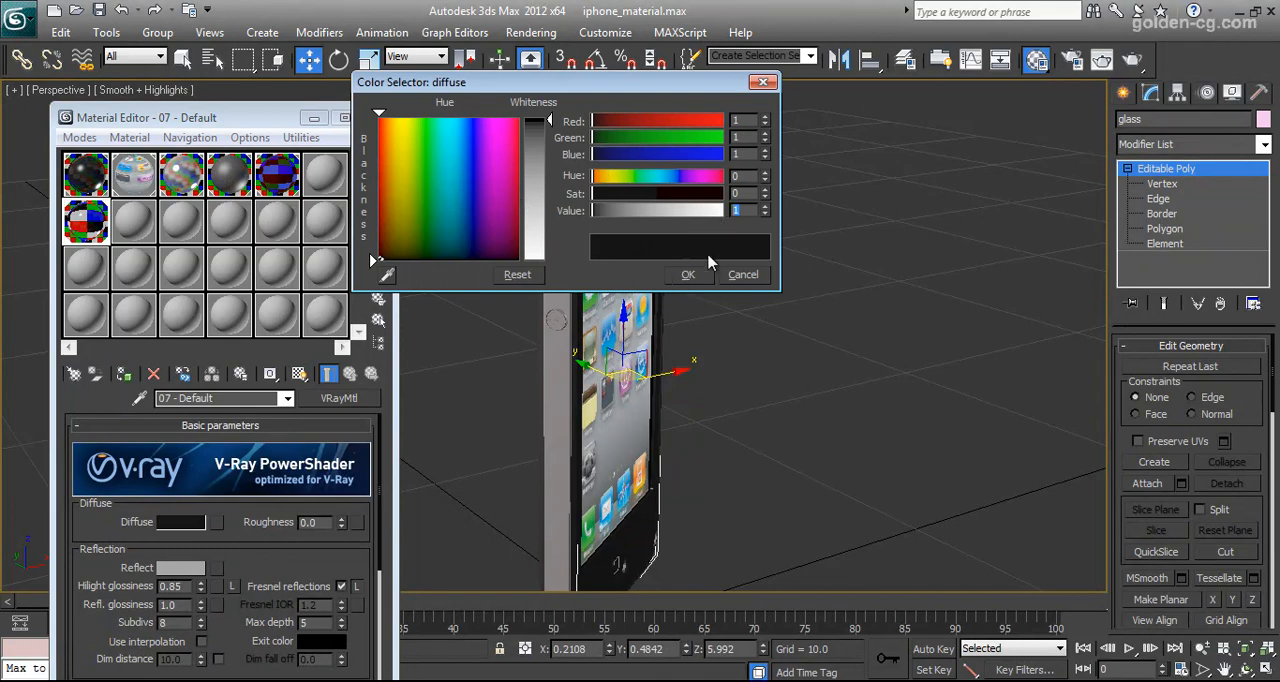
click(721, 262)
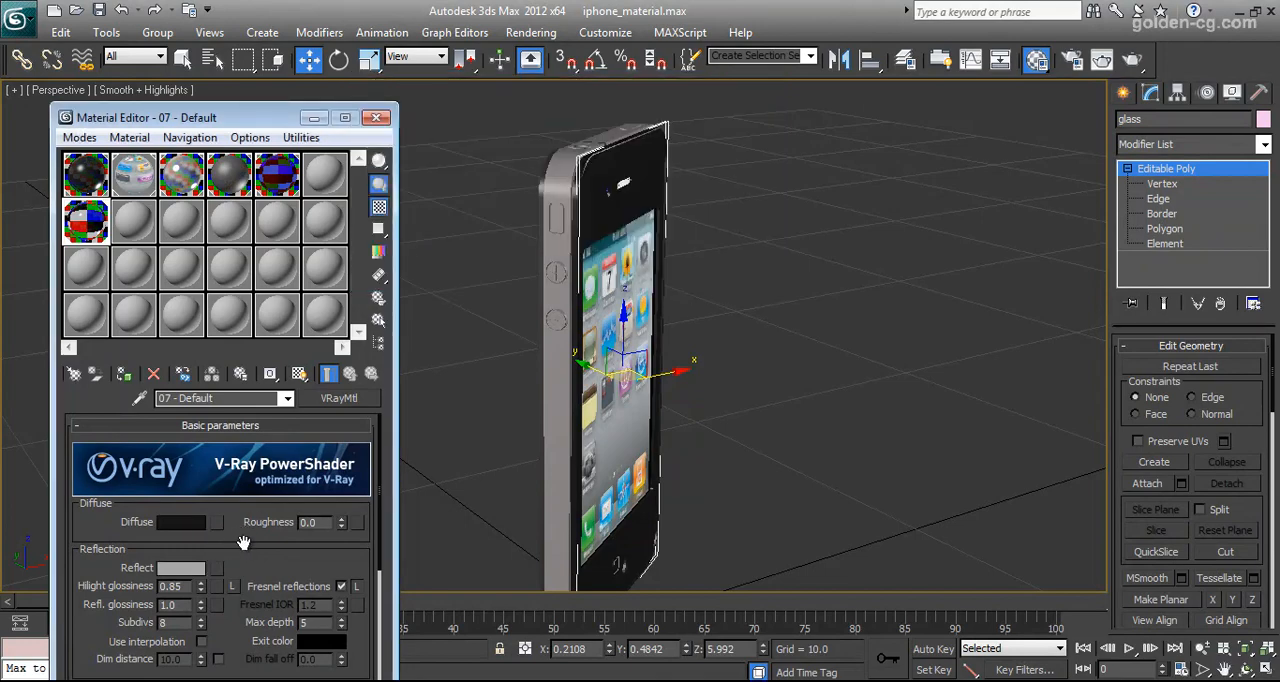
scroll(243, 542, down, 2)
click(195, 467)
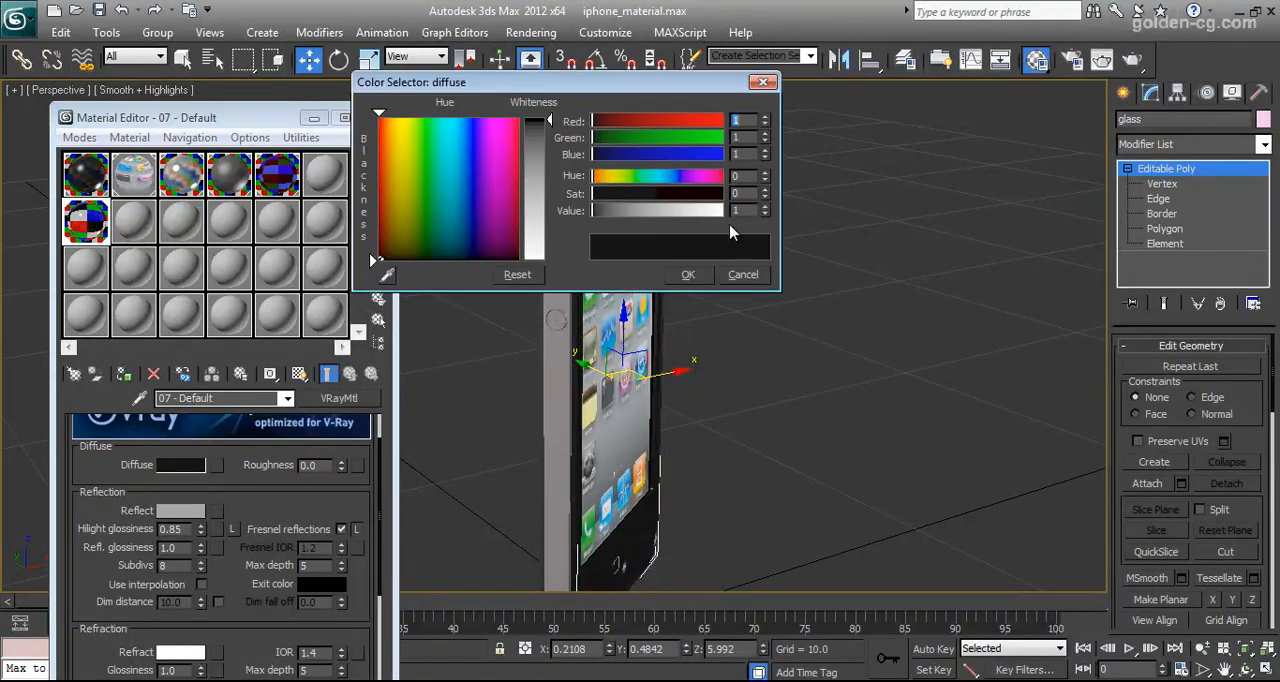
click(745, 273)
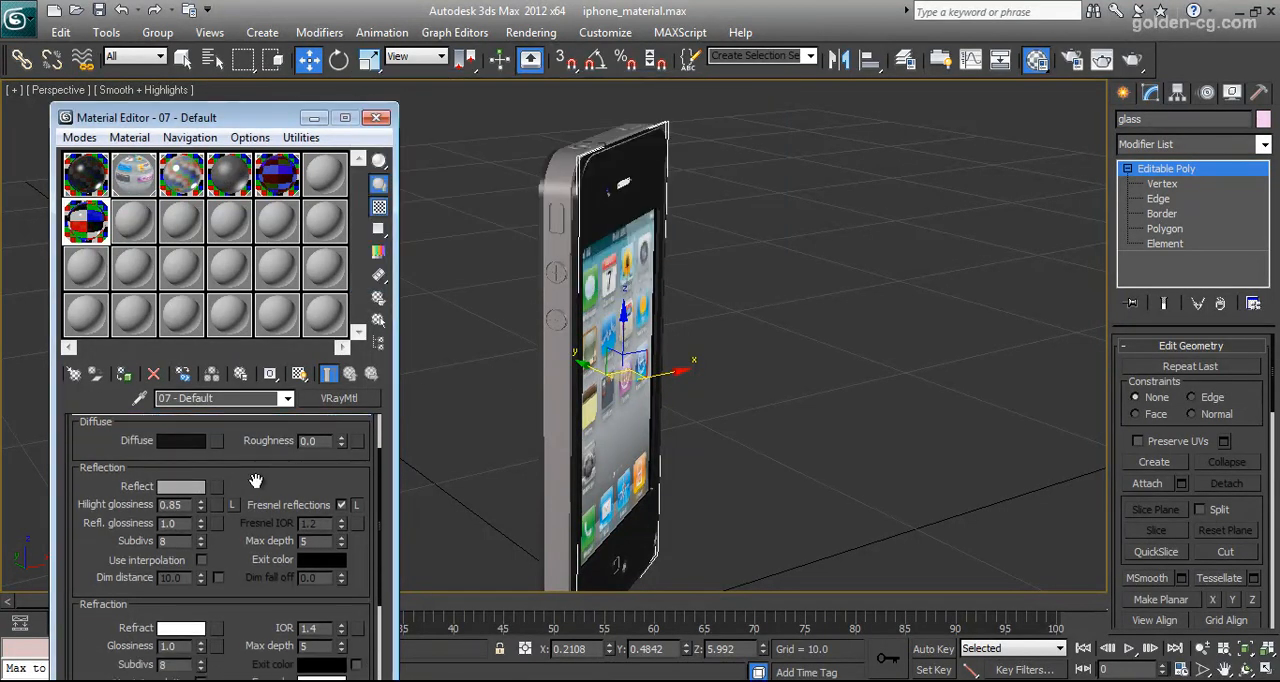
Review the glass material's reflection colour, refraction colour and remaining refraction settings, leaving them as they are
click(180, 487)
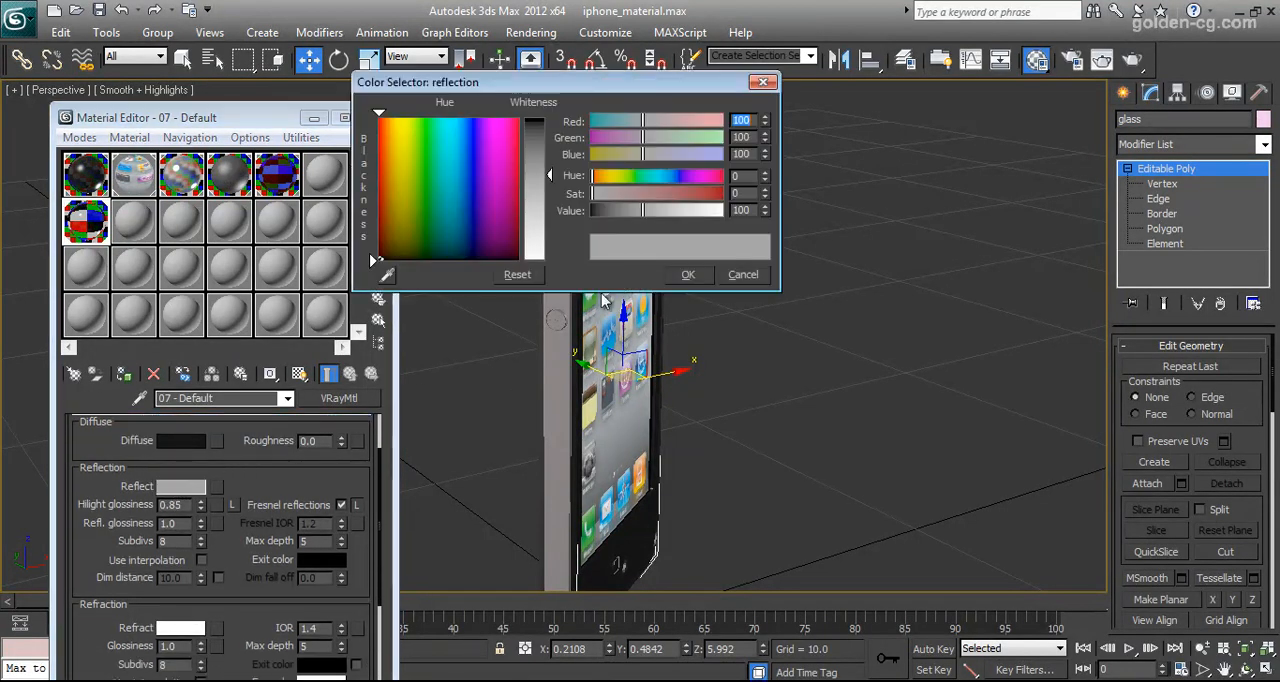
click(738, 274)
drag(262, 472, 262, 404)
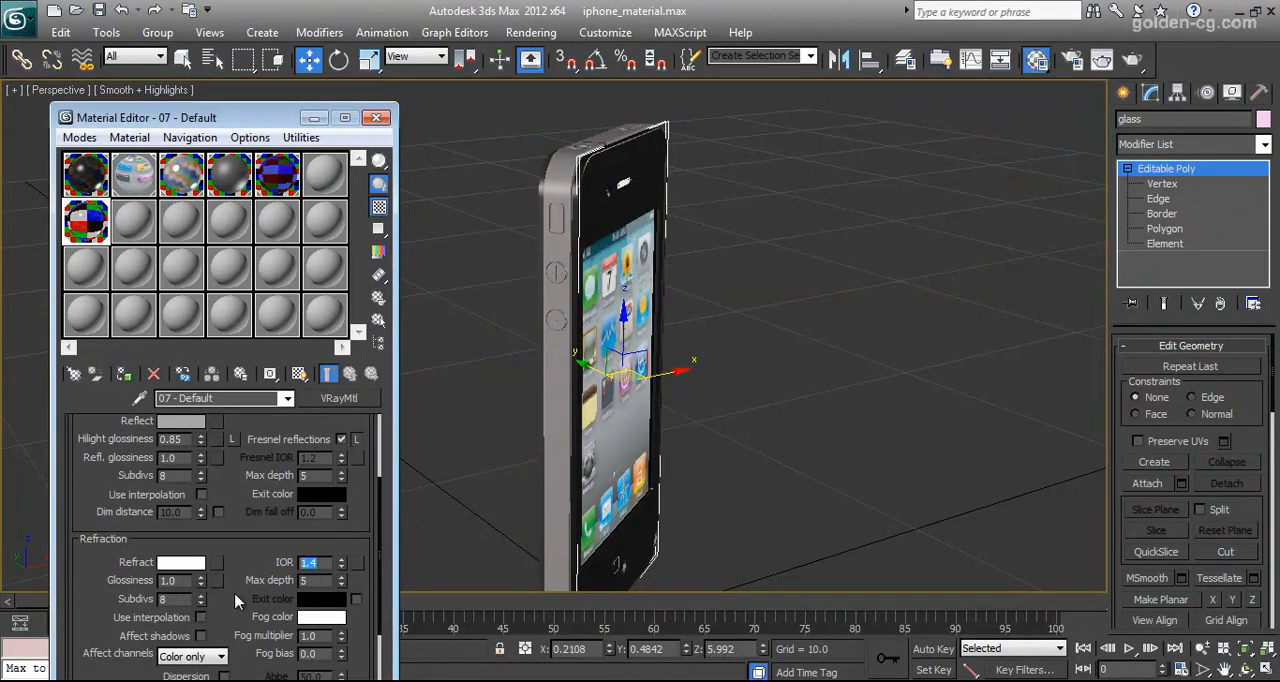
click(185, 563)
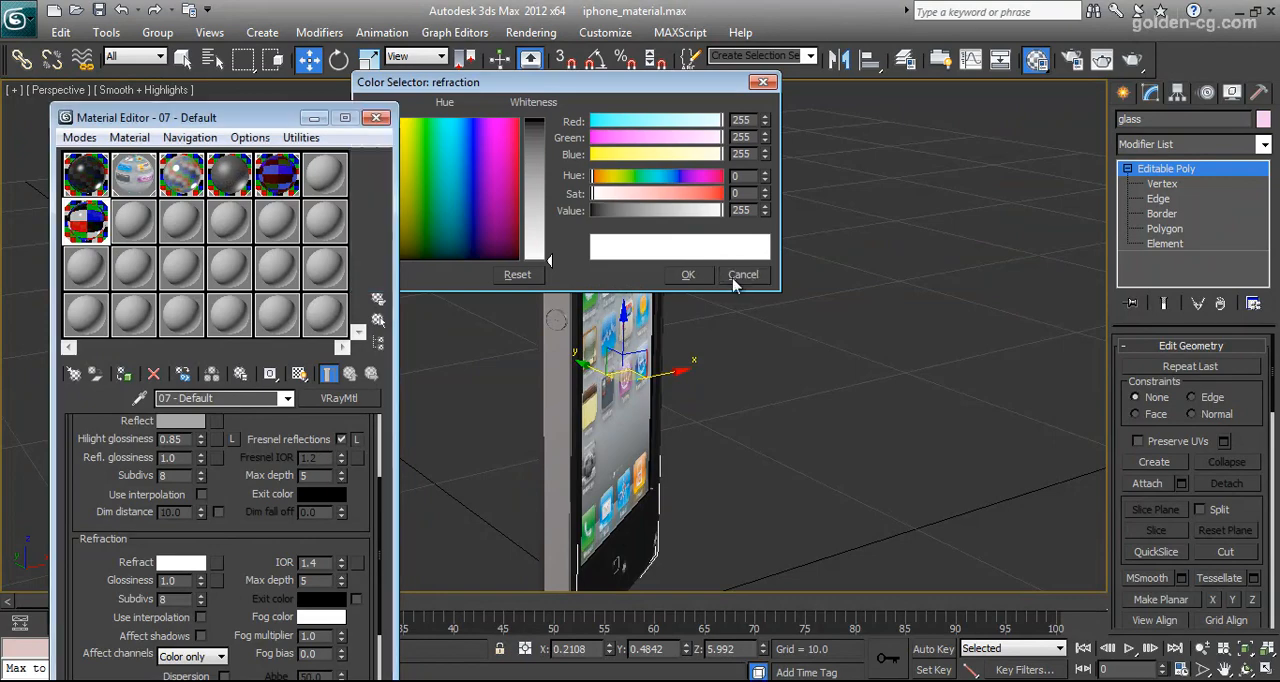
click(740, 275)
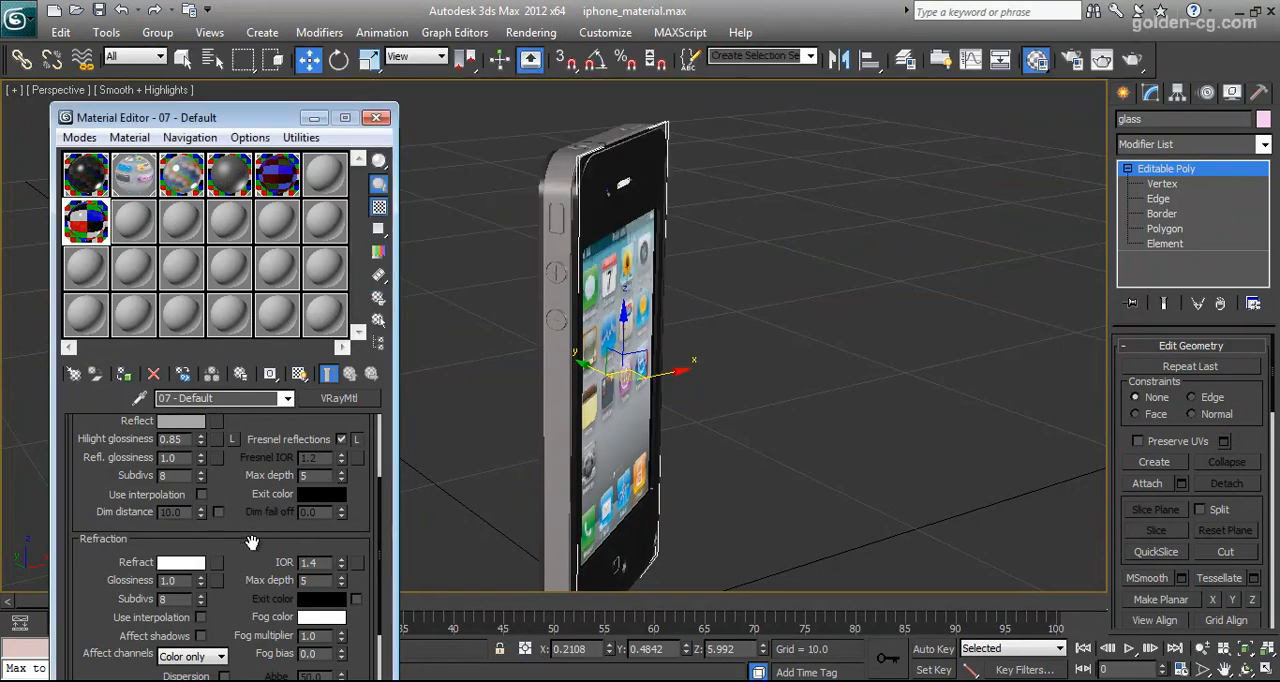
scroll(252, 542, down, 6)
scroll(290, 470, up, 4)
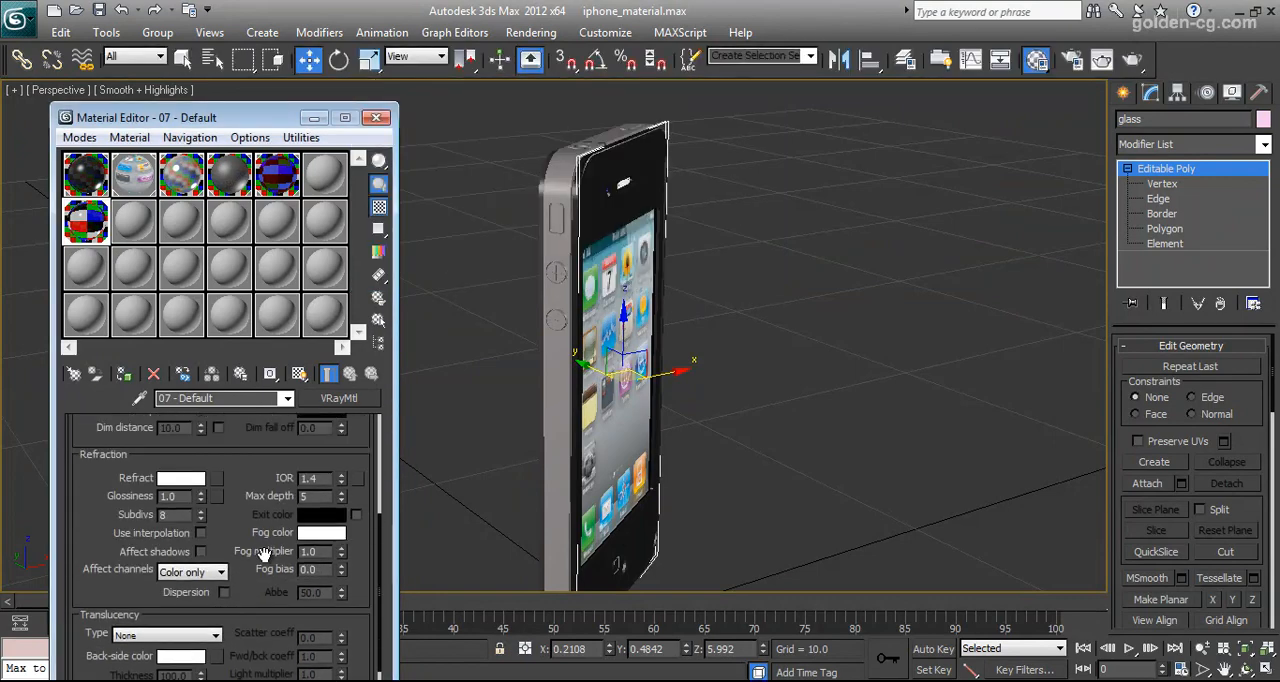
scroll(290, 545, up, 4)
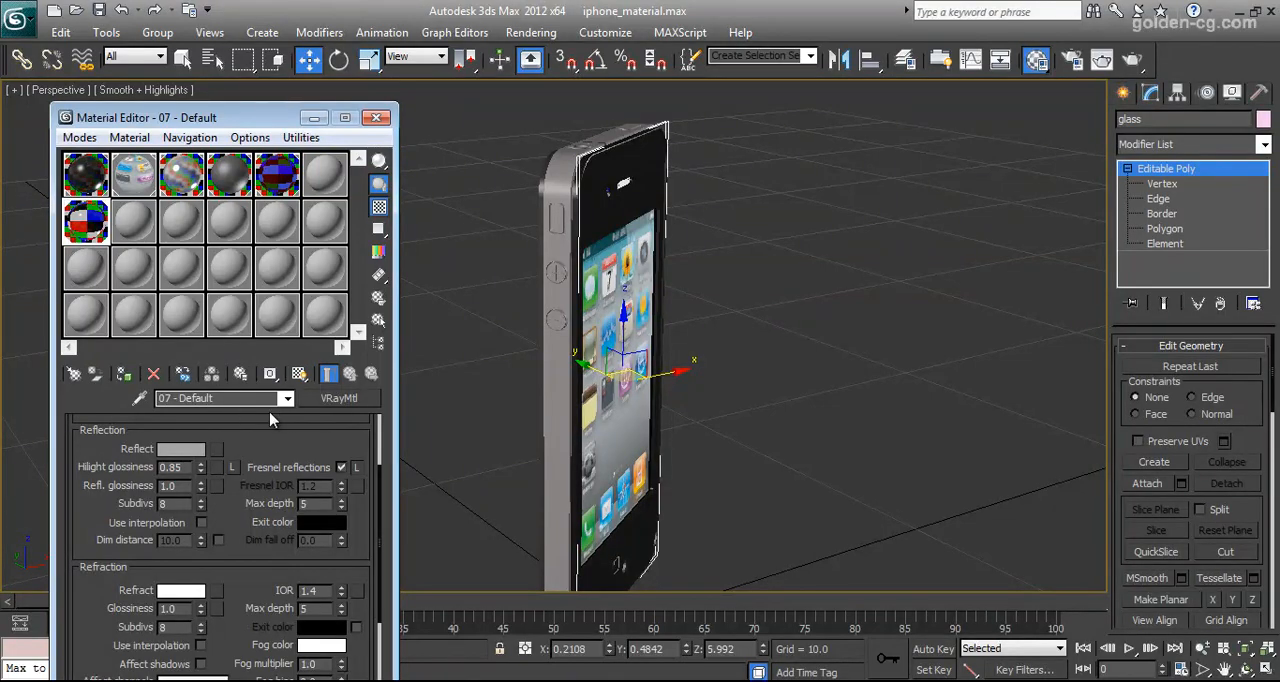
Hide the glass, select the front panel behind it, move the panel off the phone and undo that move
right_click(612, 271)
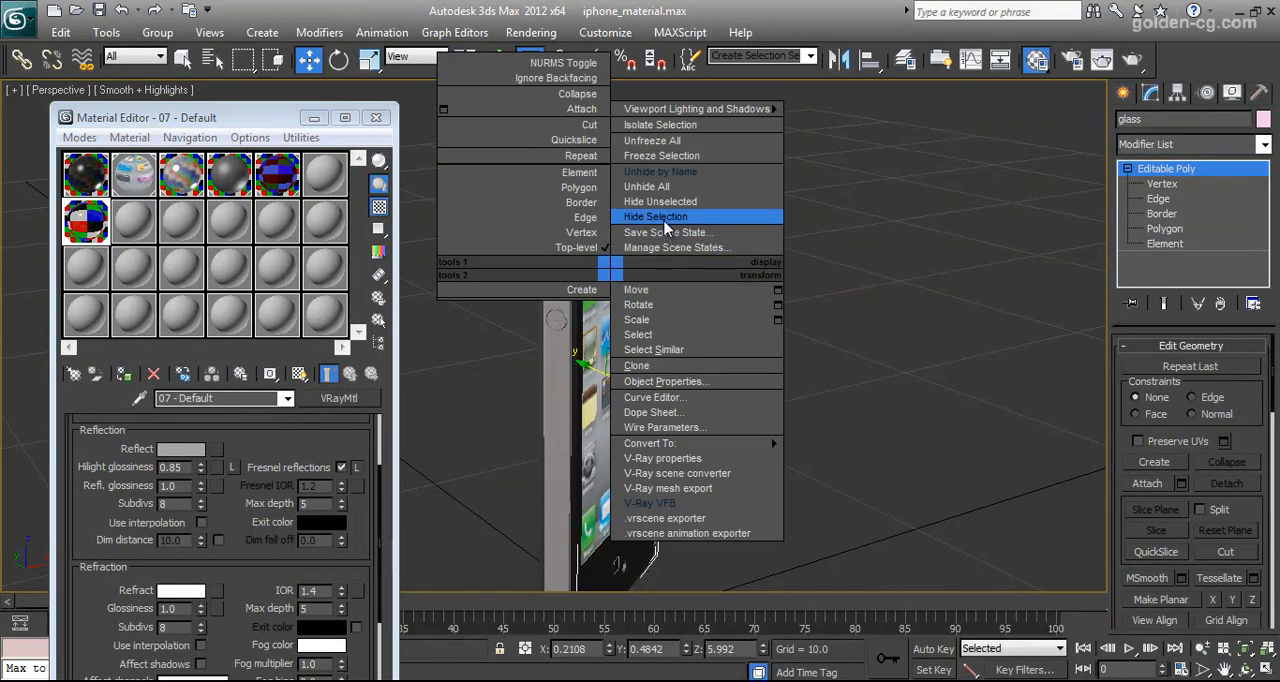
click(668, 248)
click(610, 228)
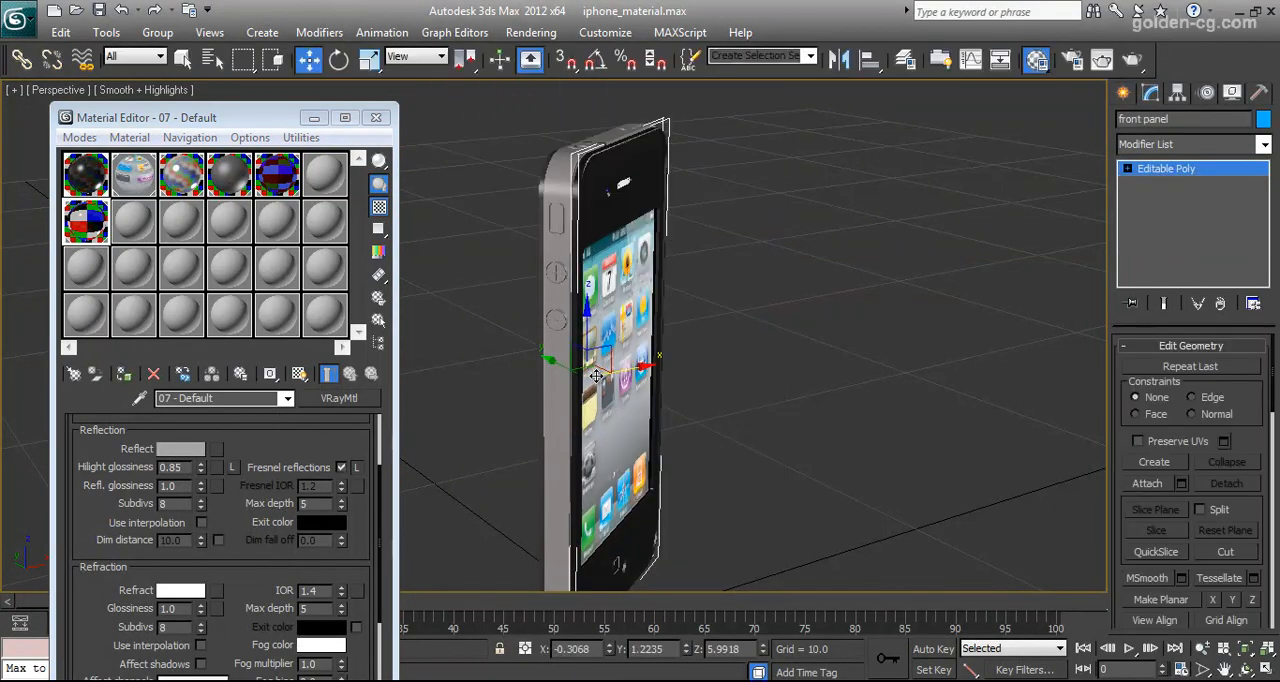
drag(602, 372, 714, 378)
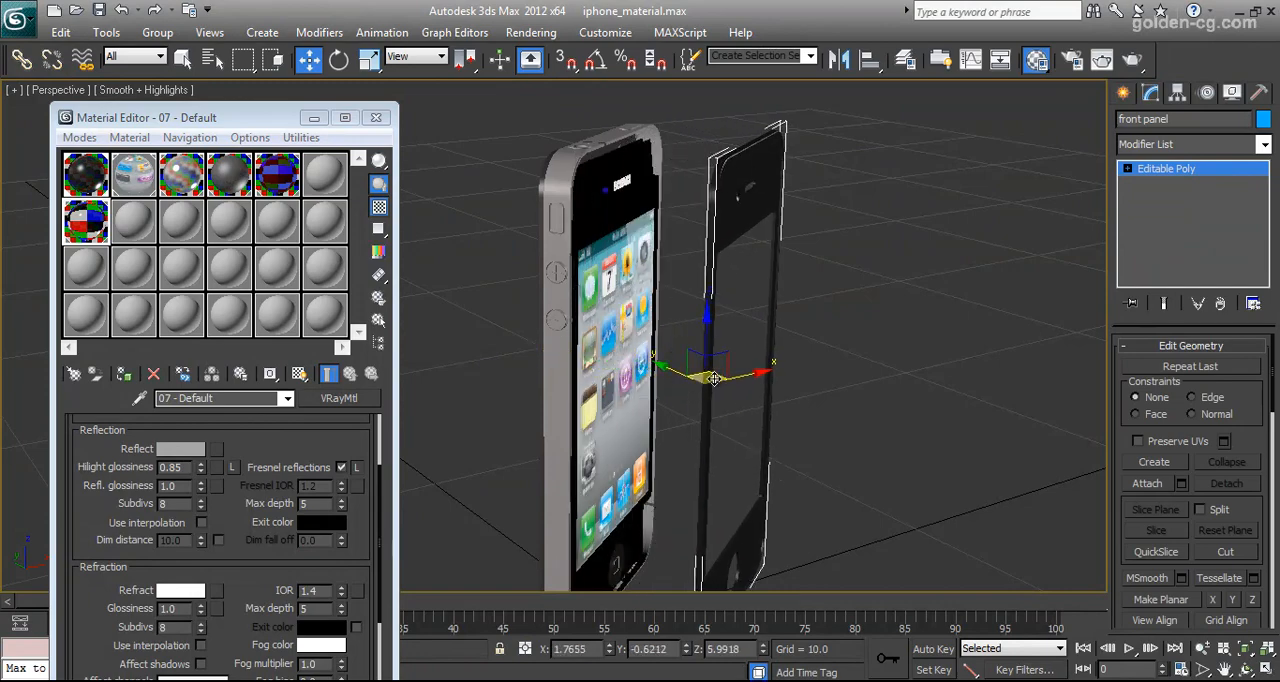
key(ctrl+z)
Open the front panel's material 06 - Default and inspect its diffuse colour, leaving it as it is
click(91, 185)
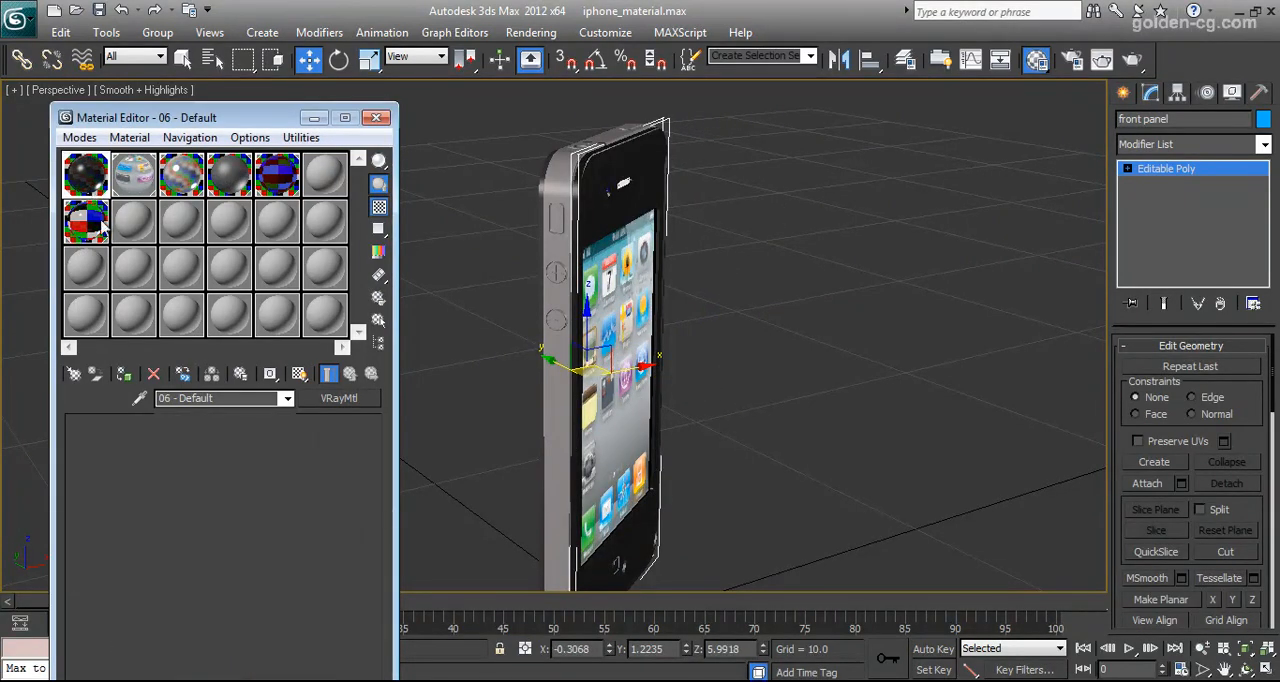
scroll(252, 507, up, 4)
scroll(256, 500, up, 1)
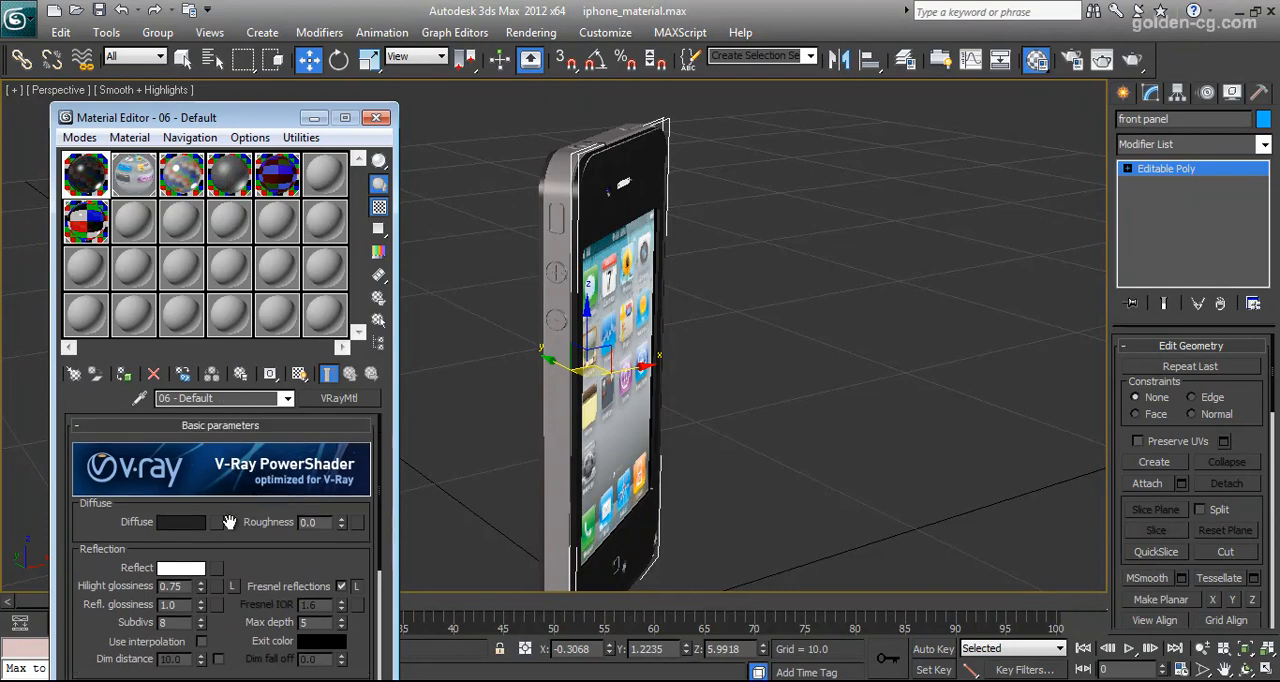
click(183, 522)
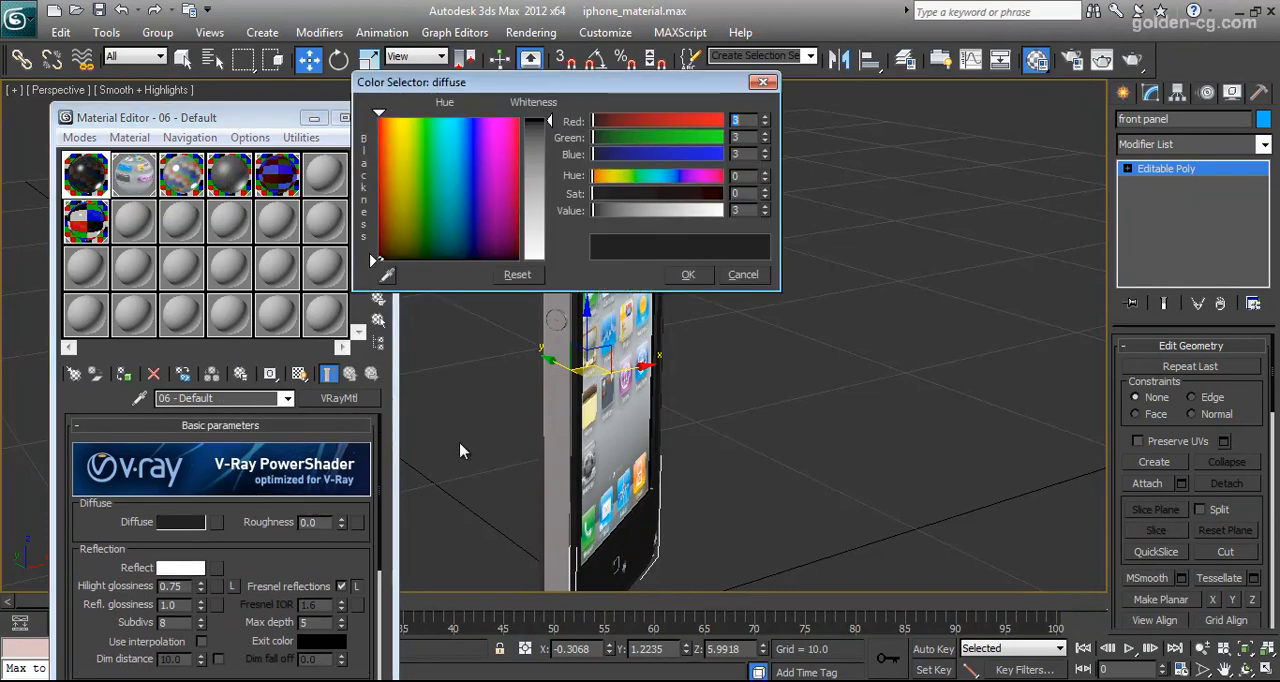
click(737, 276)
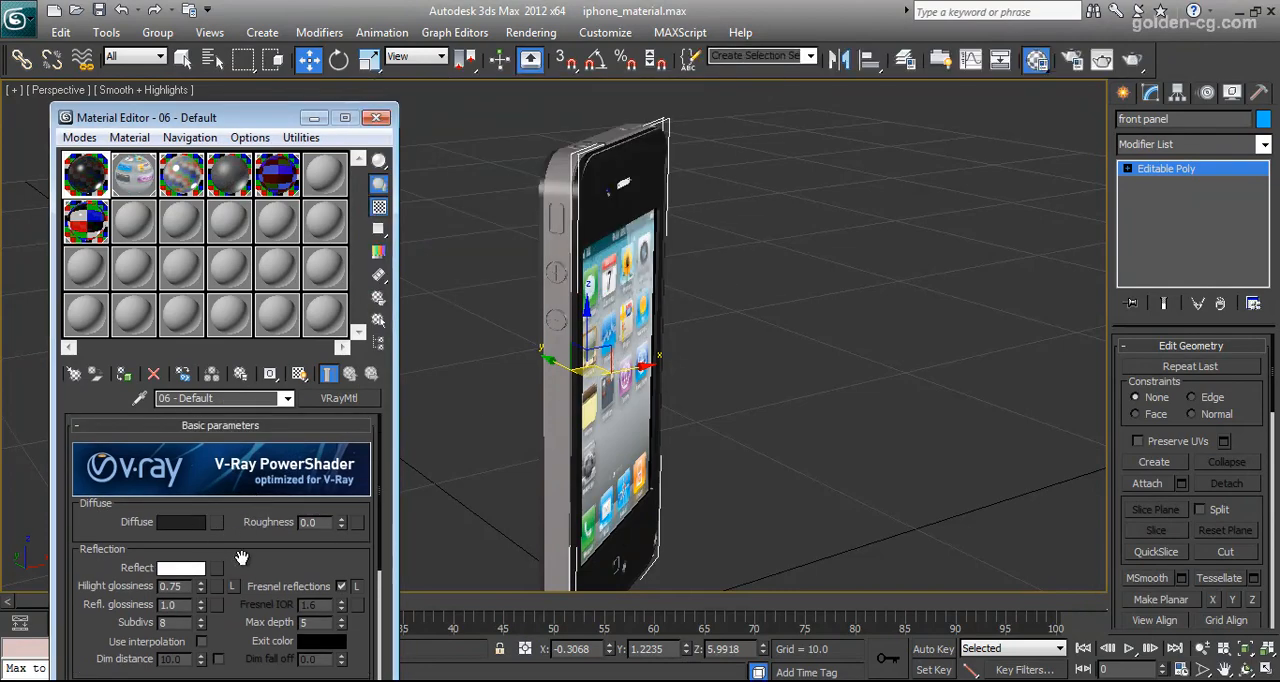
scroll(241, 557, down, 1)
click(181, 477)
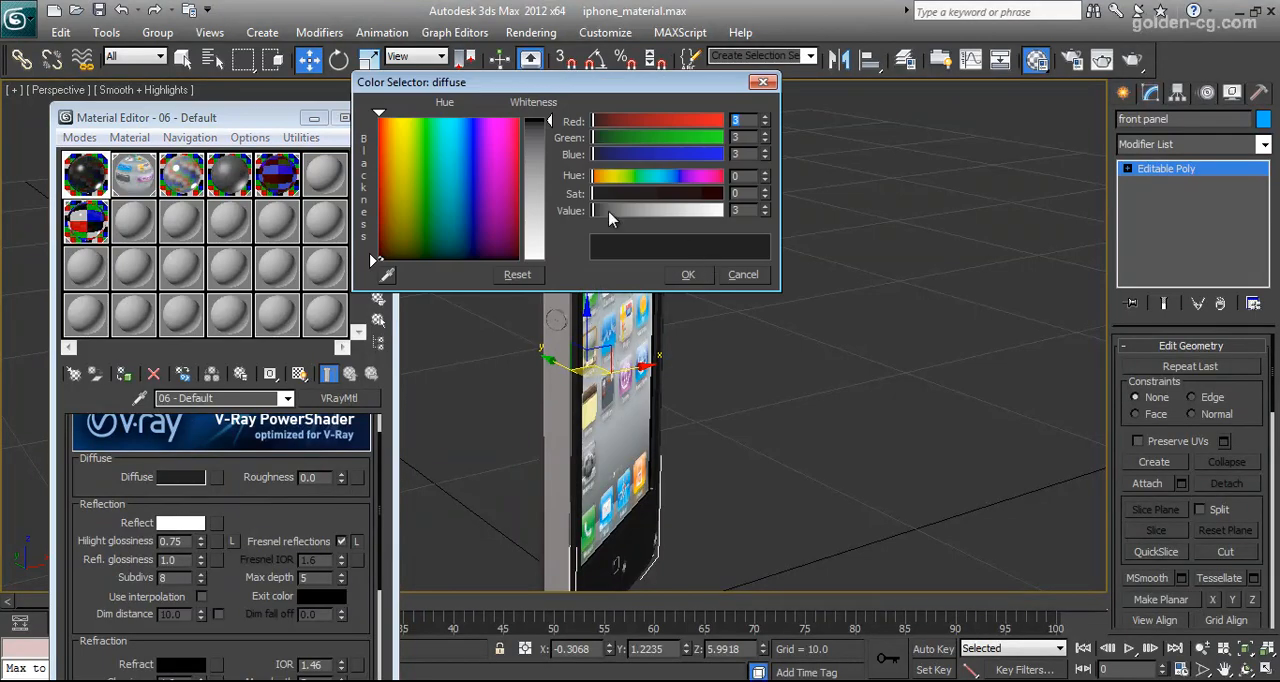
click(743, 274)
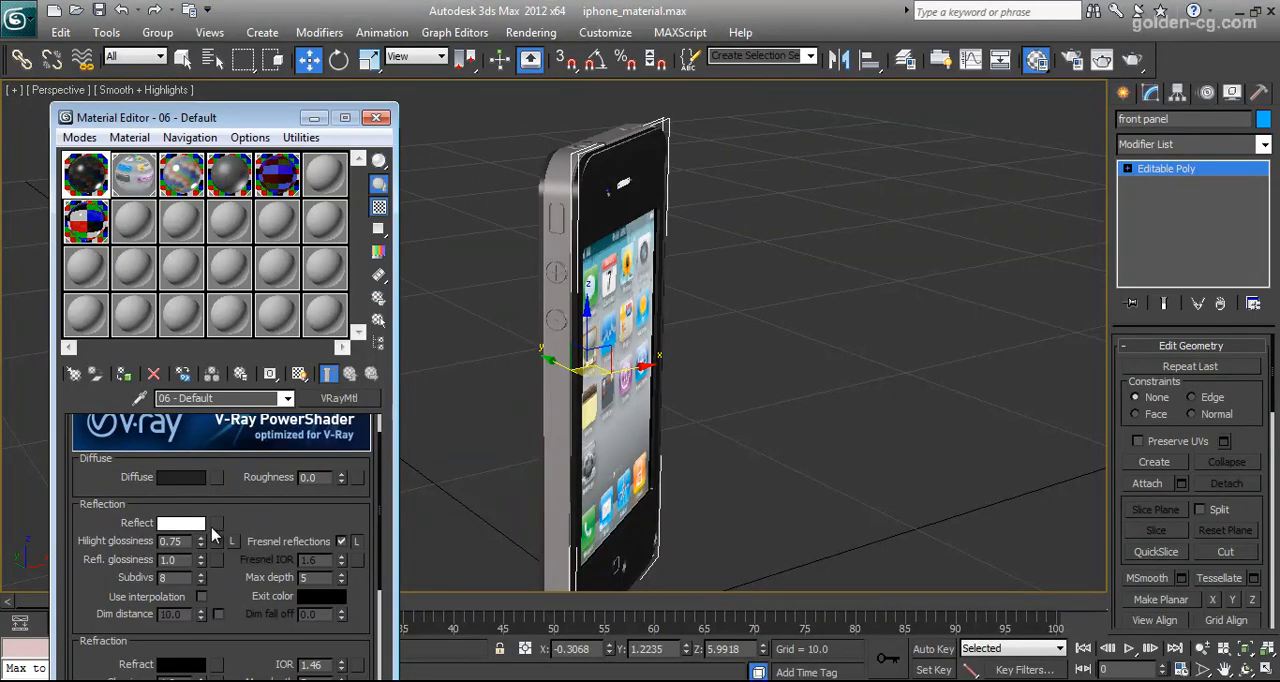
Review the front panel material's reflection colour, glossiness and refraction settings without changing them
click(193, 524)
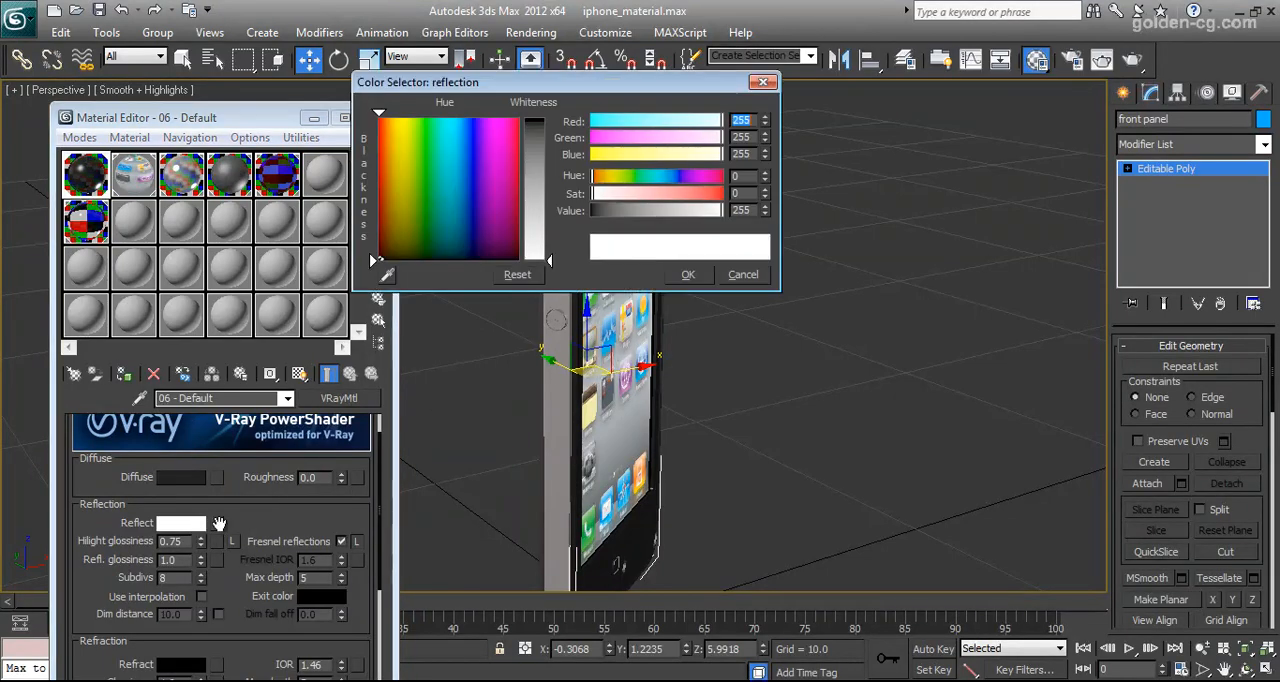
click(742, 276)
scroll(239, 440, down, 2)
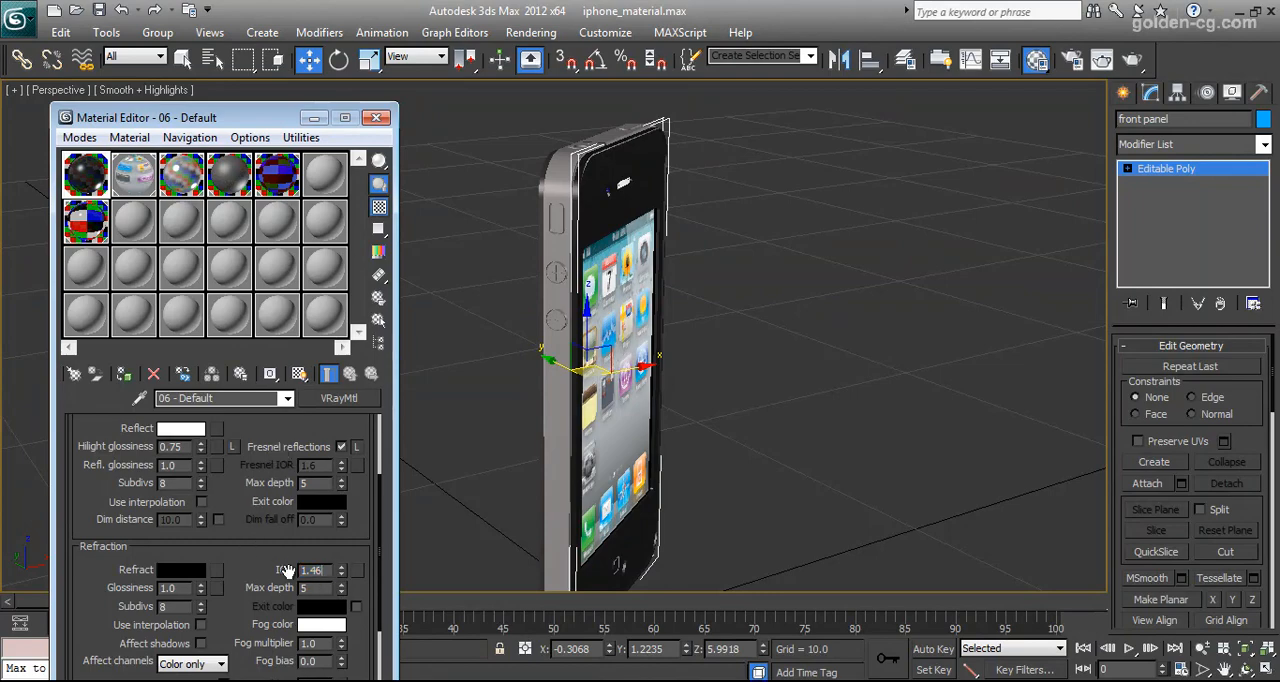
scroll(243, 480, up, 1)
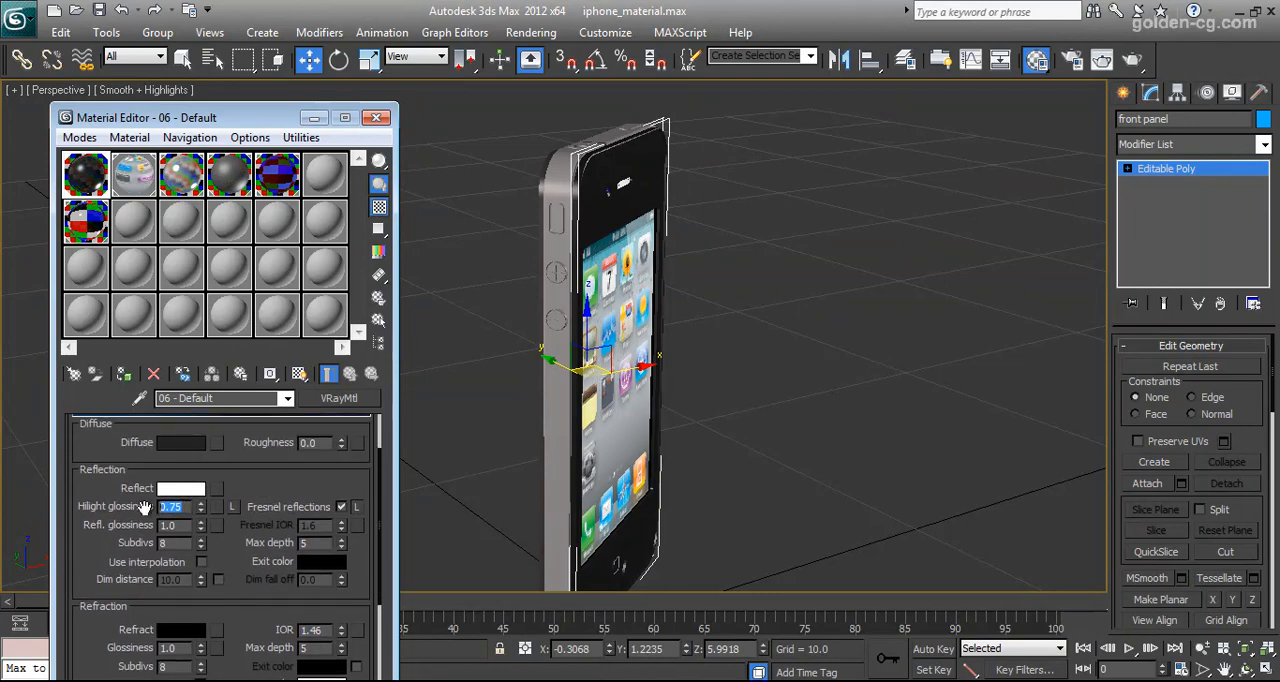
key(Tab)
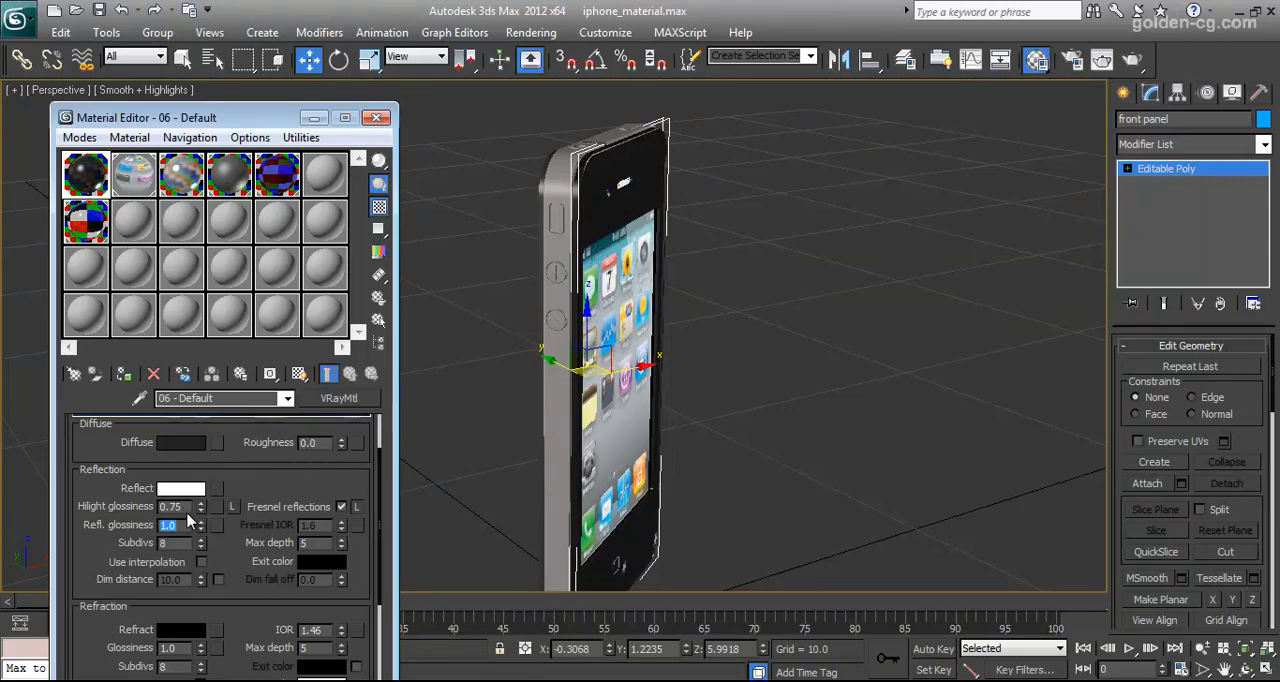
key(shift+Tab)
click(192, 511)
drag(257, 455, 244, 531)
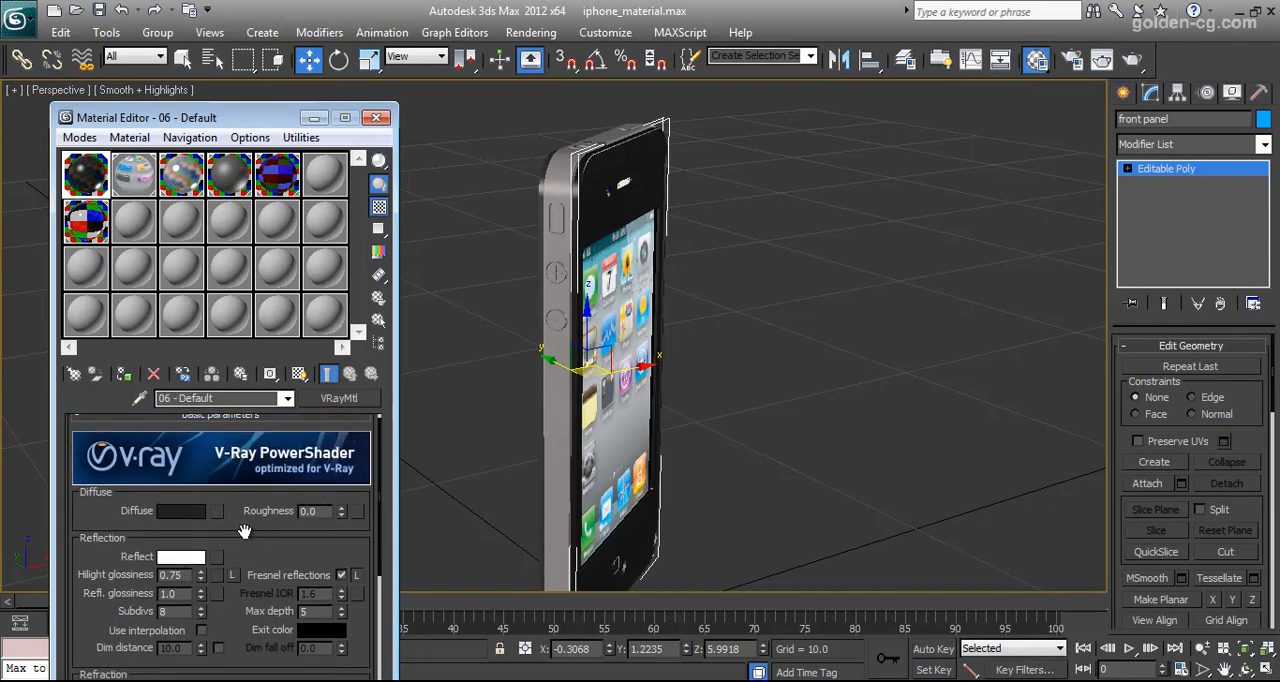
Hide the front panel, select the small sphere beside the earpiece and examine it on the phone from several sides
right_click(590, 212)
click(640, 172)
click(606, 196)
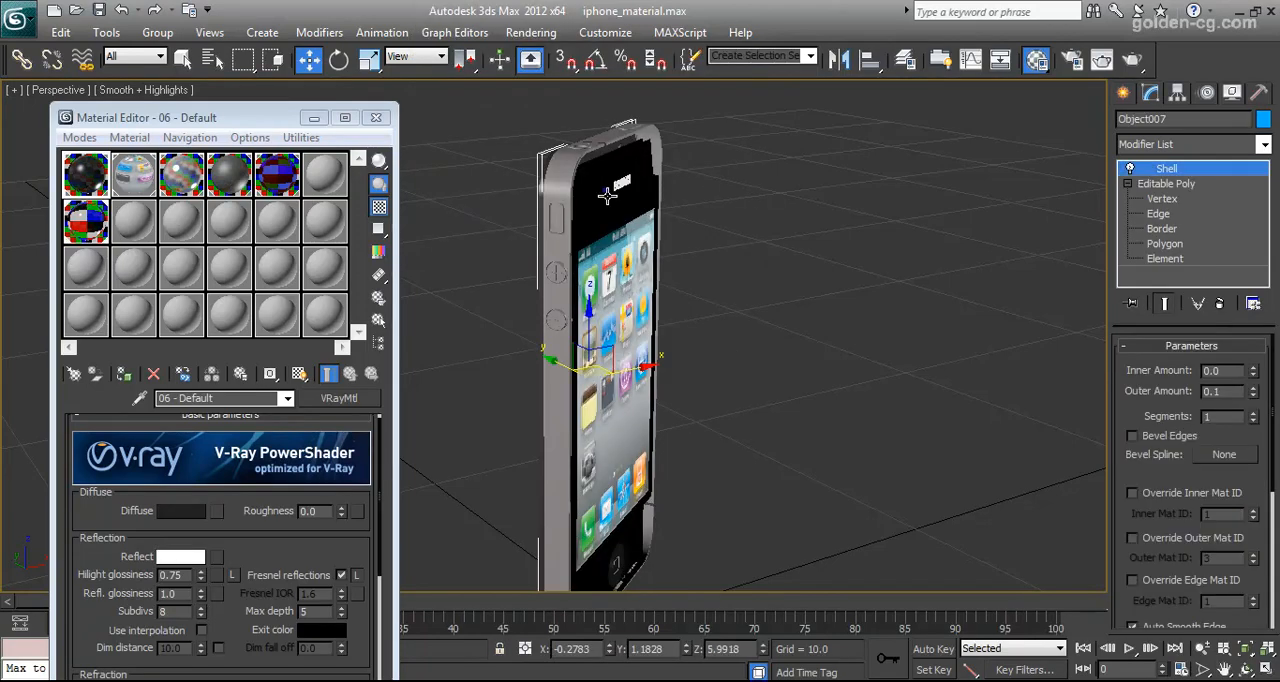
scroll(612, 240, up, 8)
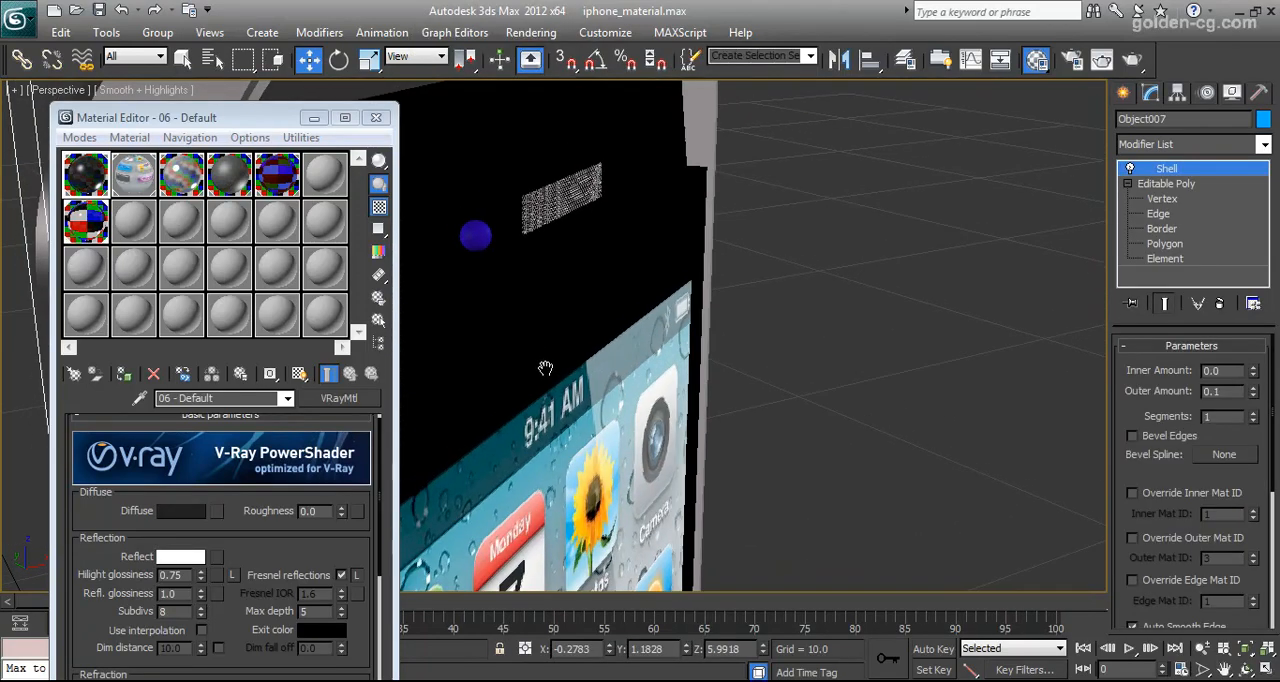
click(536, 314)
alt+middle_drag(560, 360, 743, 360)
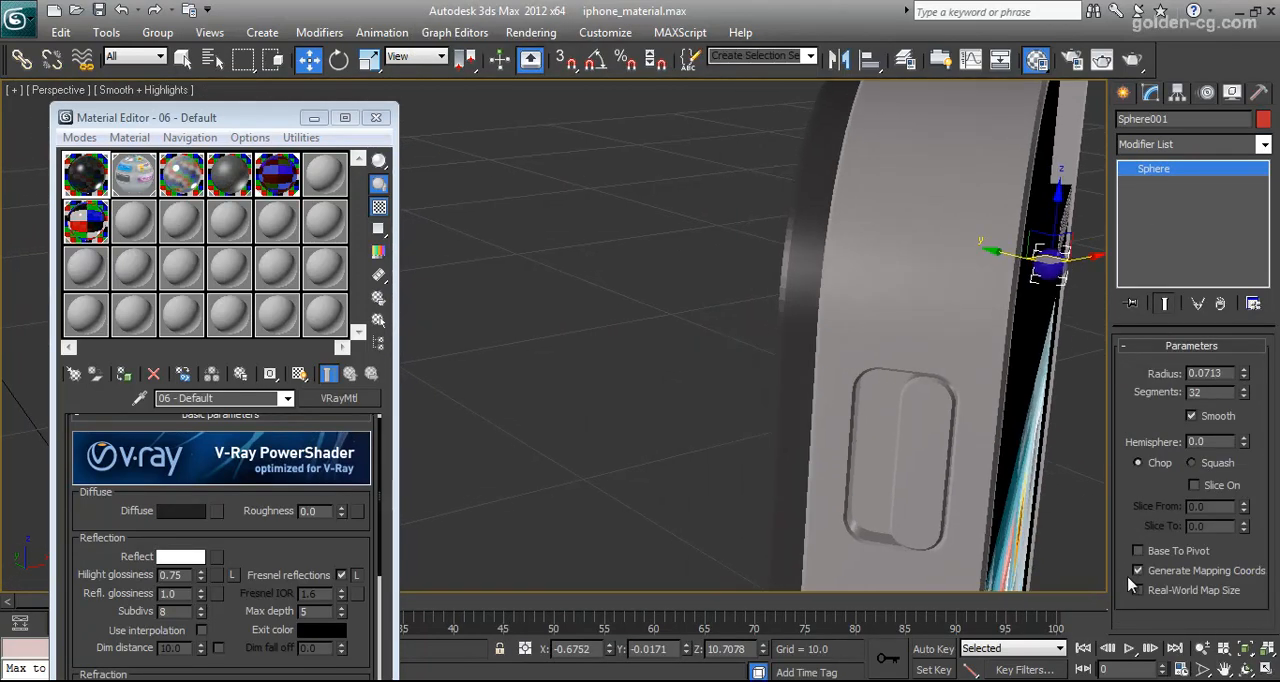
click(1242, 670)
drag(697, 368, 805, 358)
scroll(658, 325, down, 6)
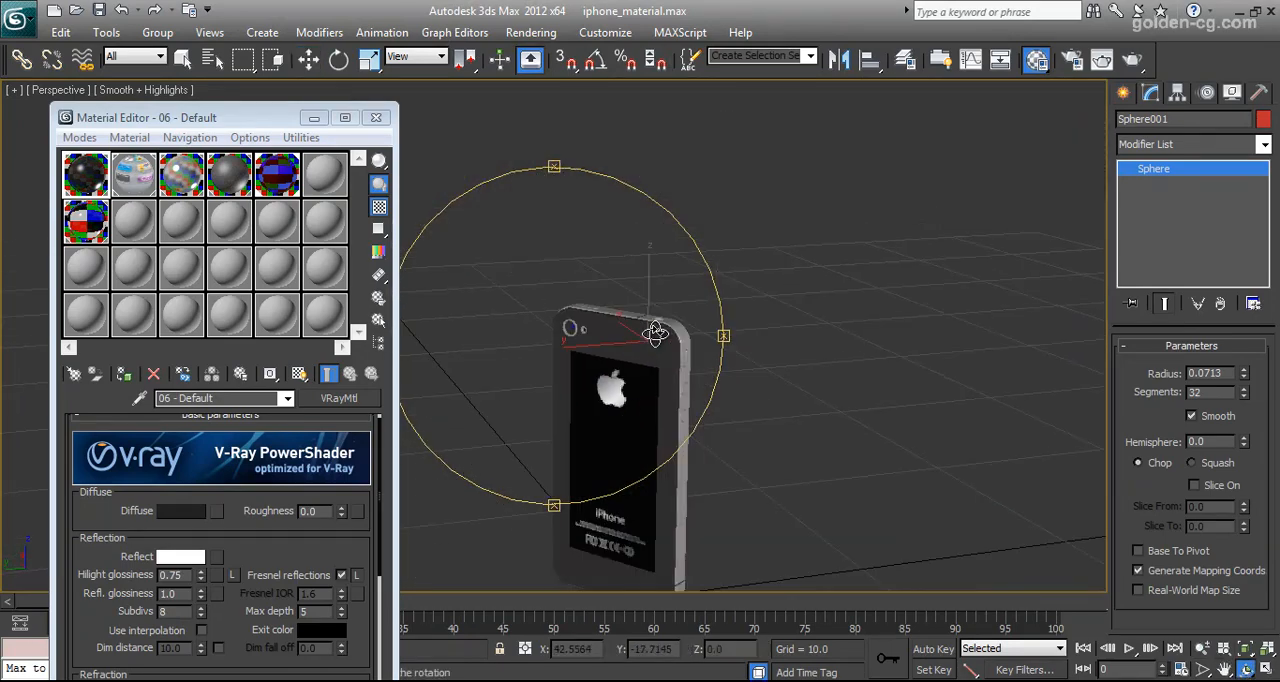
drag(637, 354, 450, 351)
Open the sphere's material 10 - Default and change its diffuse colour to a pure blue
click(277, 174)
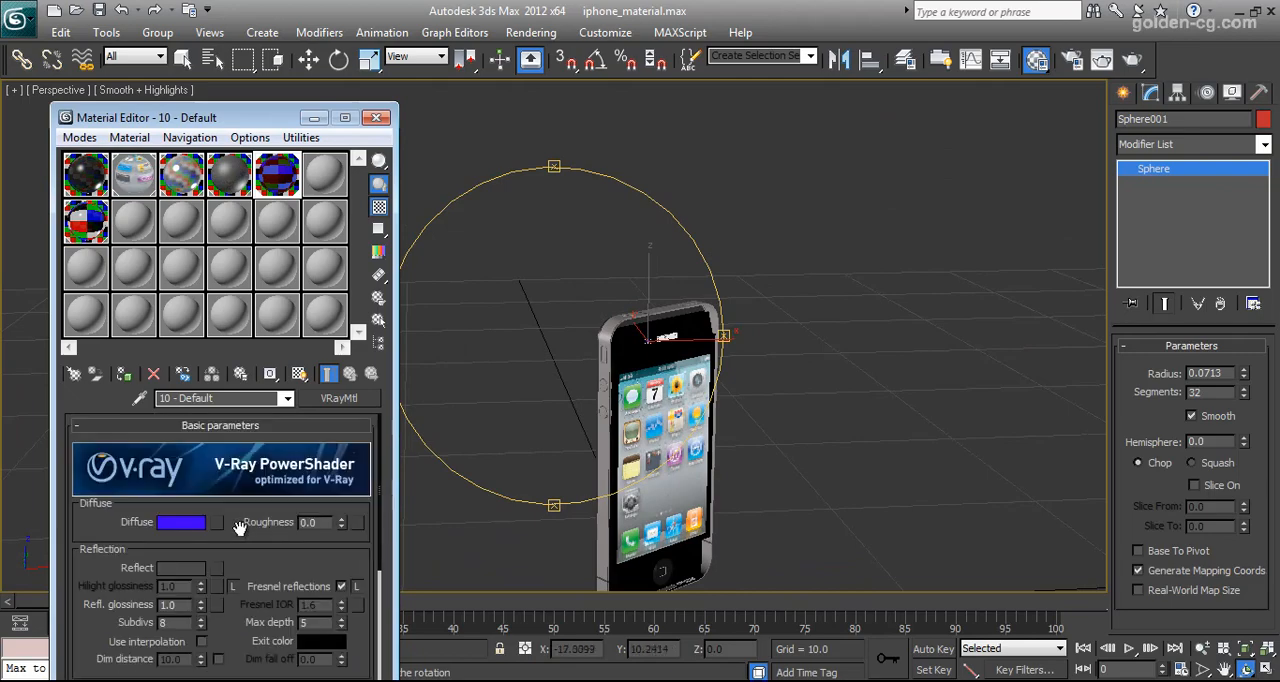
click(190, 523)
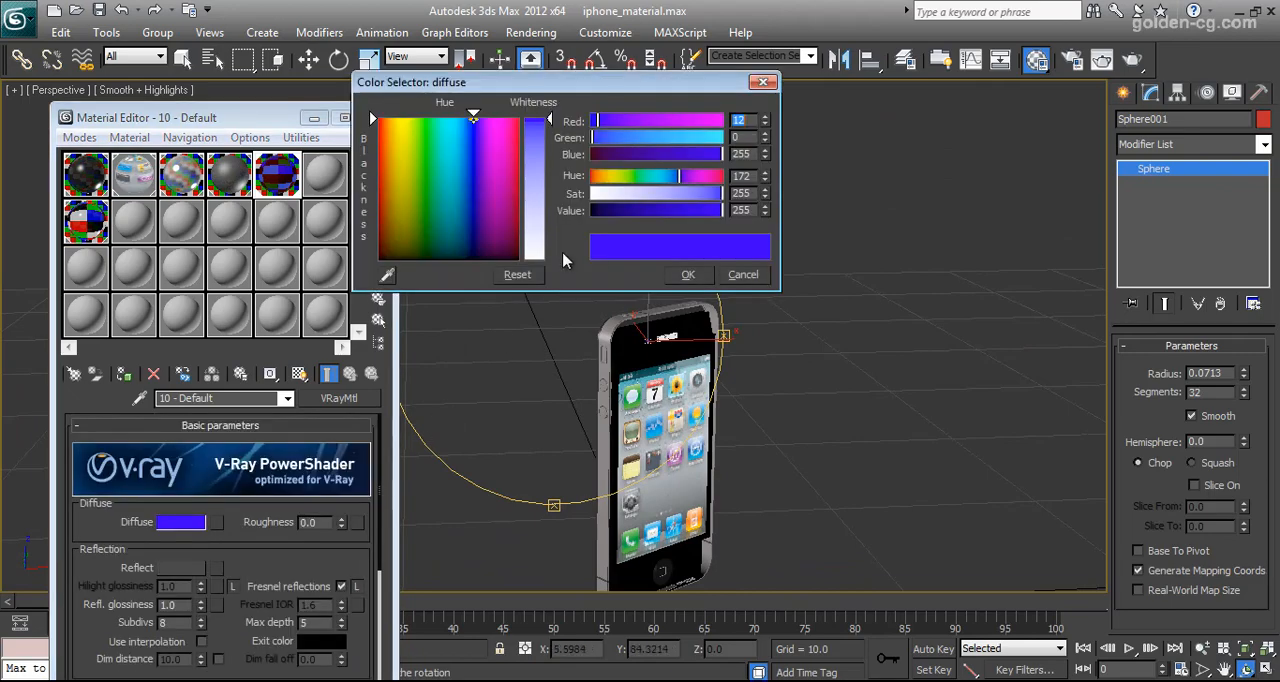
click(473, 132)
click(690, 276)
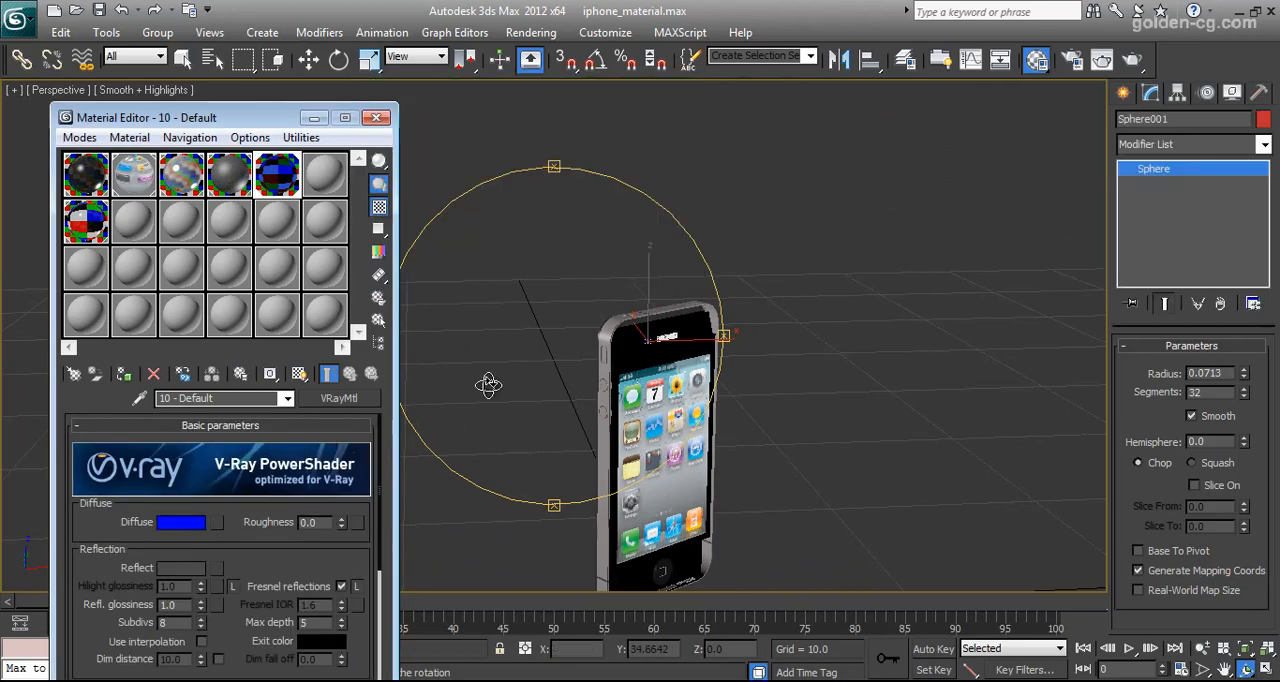
Review the reflection colour, light blue refraction colour and remaining refraction settings of 10 - Default, keeping them as they are
scroll(247, 574, down, 3)
click(190, 496)
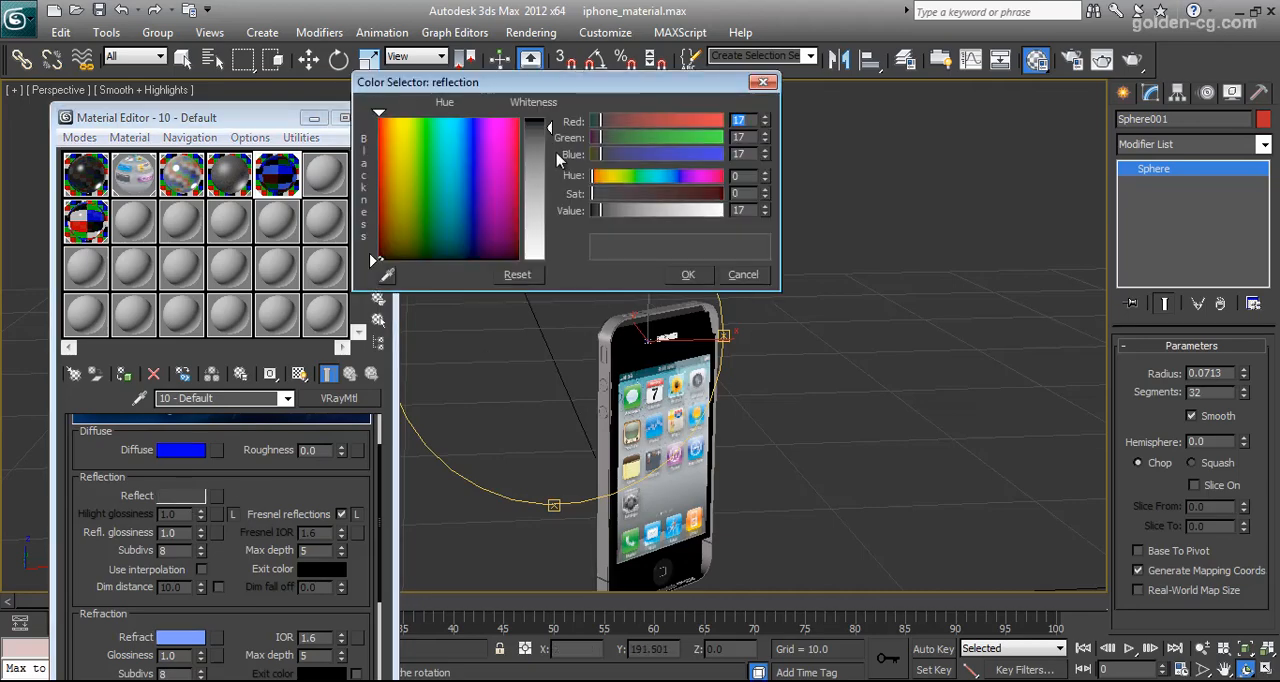
click(688, 274)
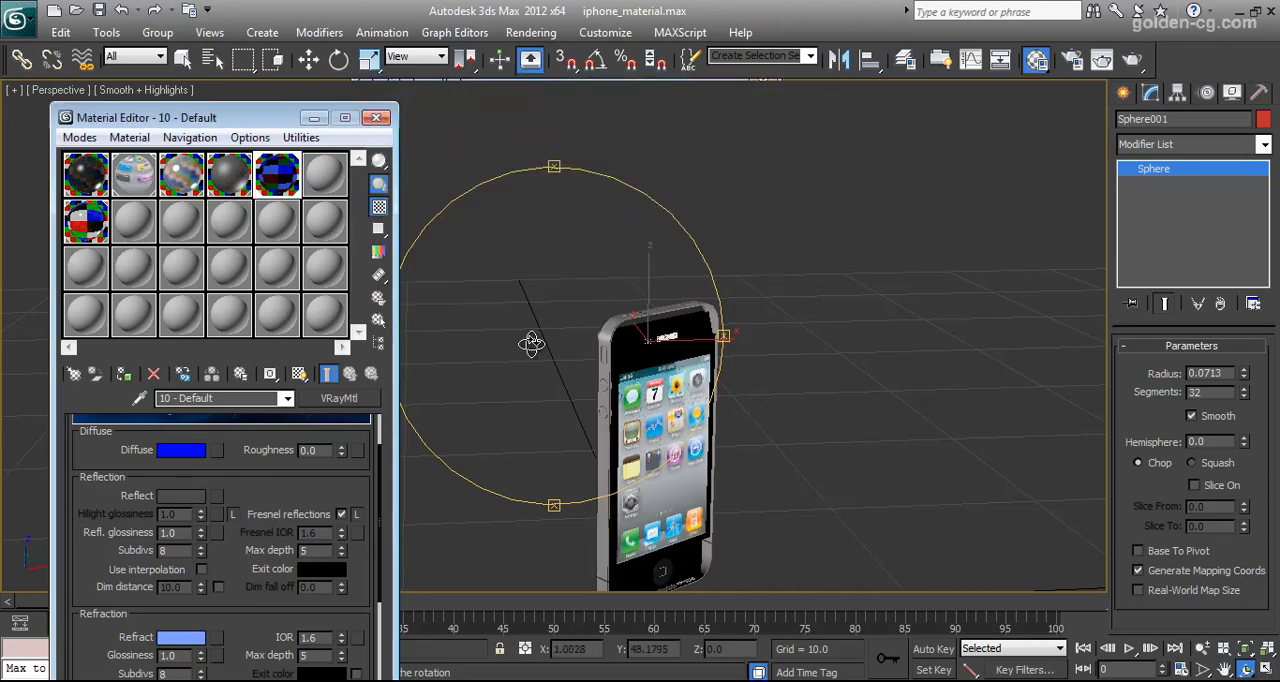
scroll(190, 538, down, 4)
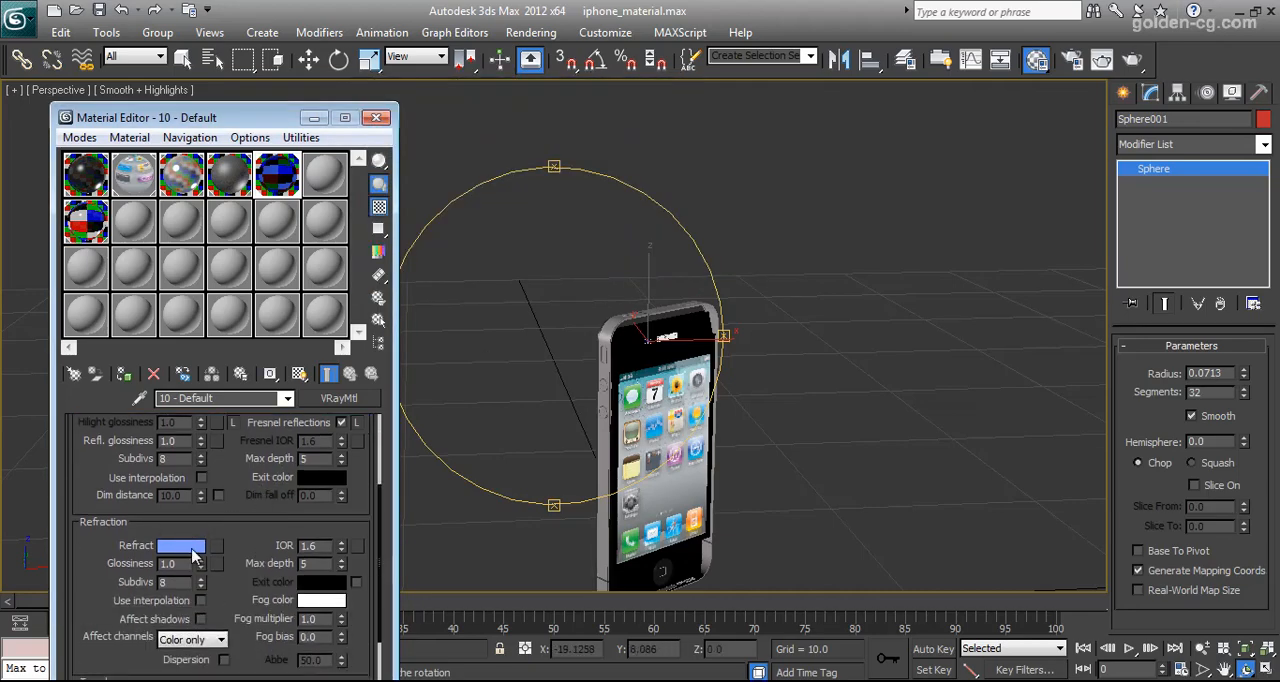
click(192, 551)
click(735, 275)
scroll(250, 565, up, 2)
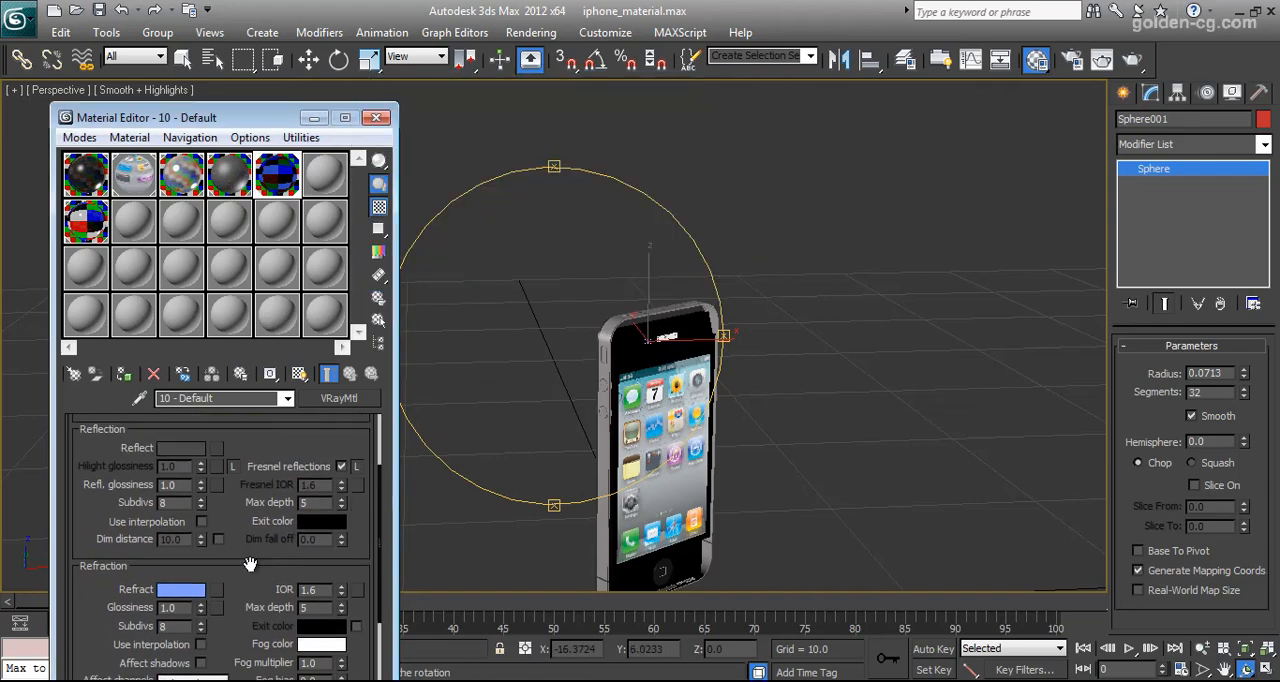
scroll(278, 530, down, 5)
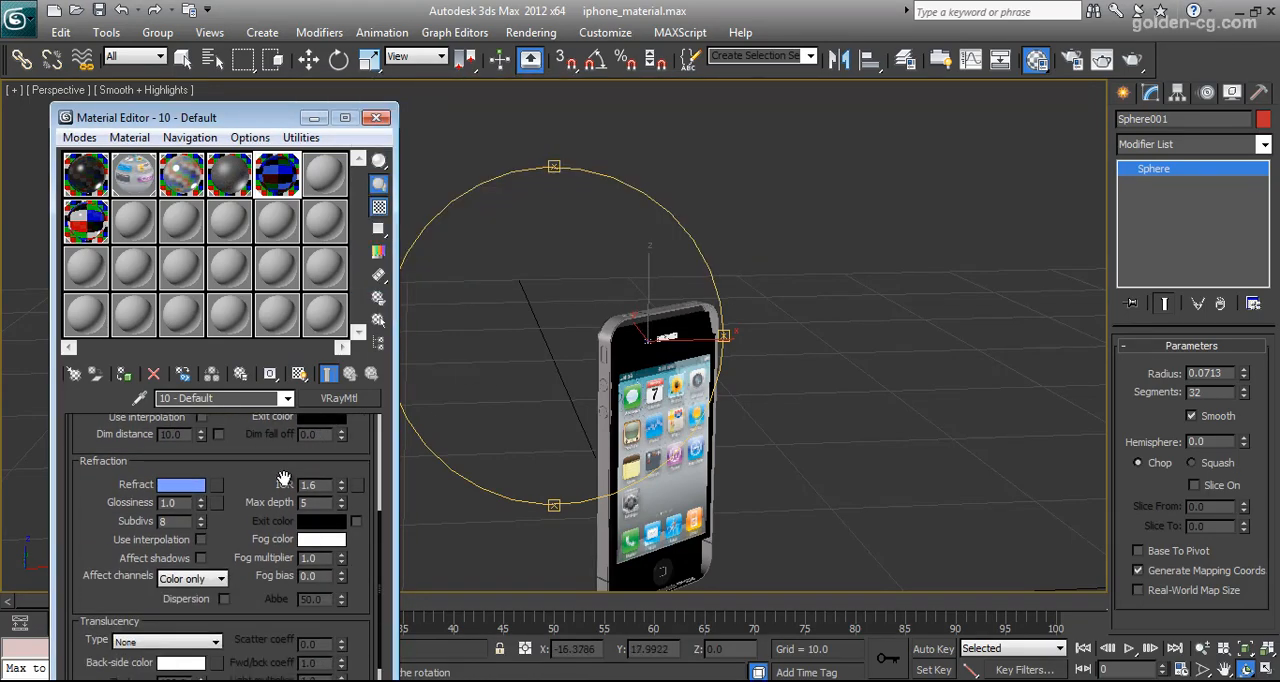
scroll(220, 490, up, 5)
Lighten the reflection colour of 10 - Default to a medium grey
click(181, 473)
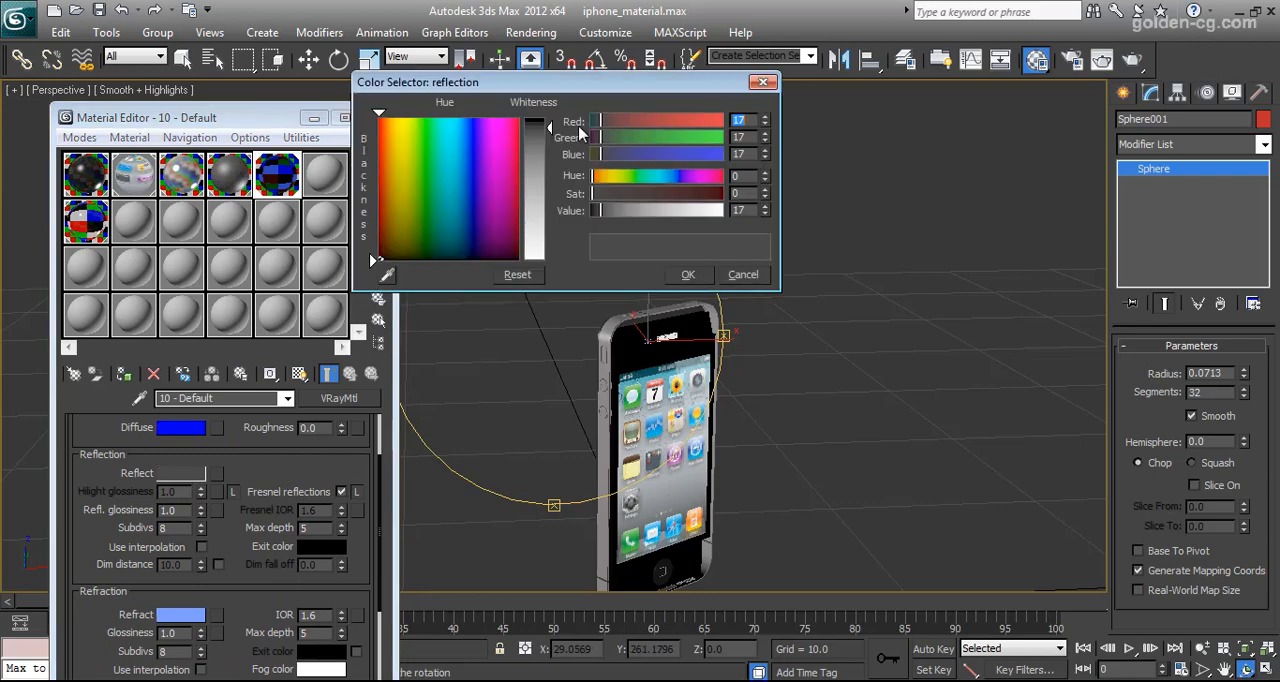
drag(549, 148, 549, 153)
click(688, 274)
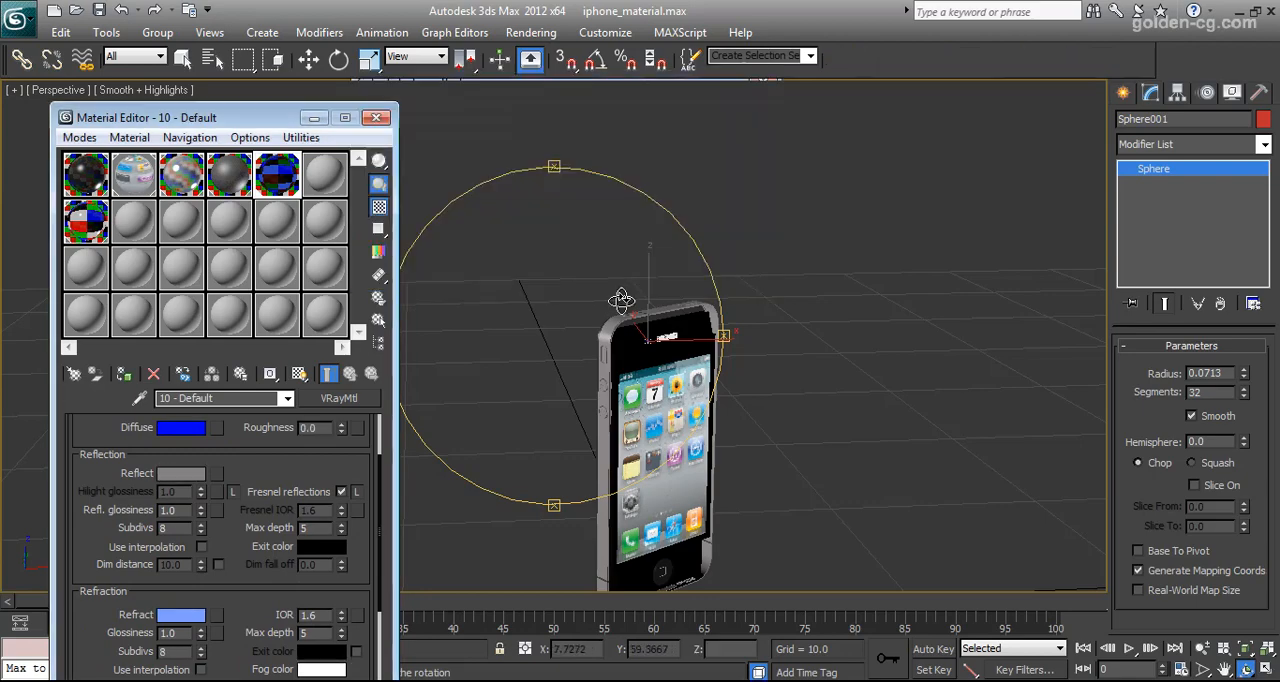
Unlock the highlight glossiness of 10 - Default and set it to 0.9
scroll(275, 480, down, 5)
scroll(272, 485, up, 4)
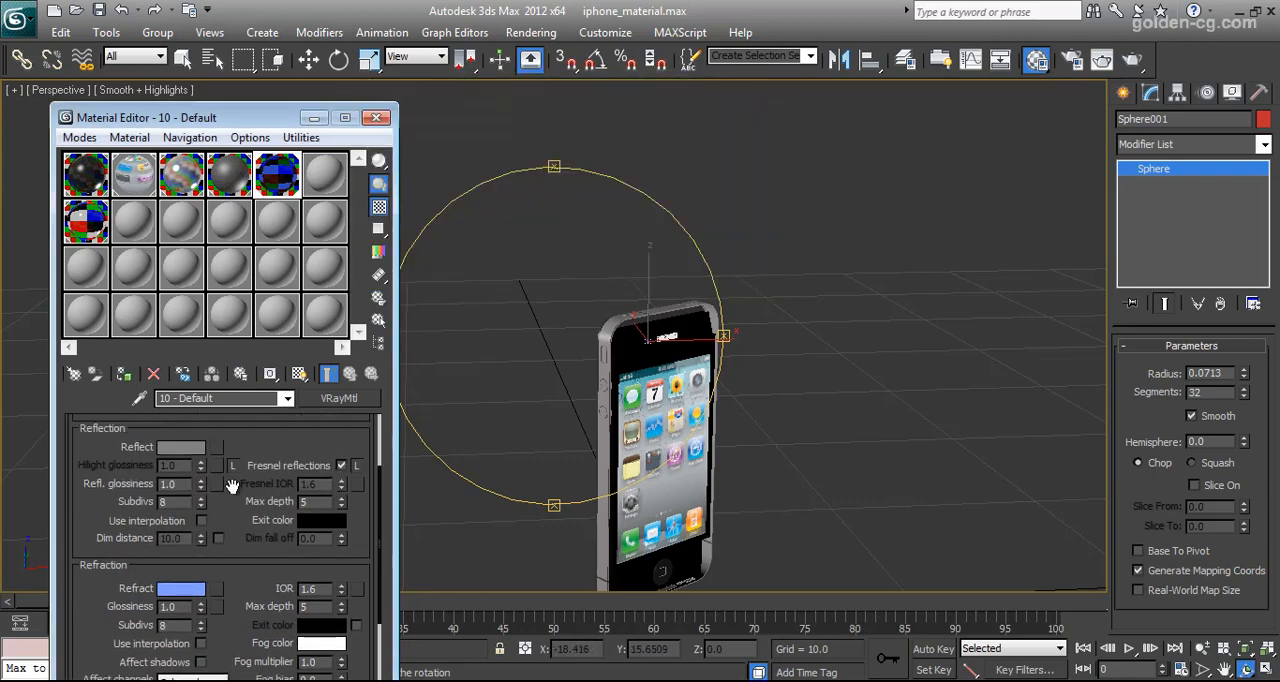
scroll(232, 505, up, 1)
click(233, 509)
click(168, 508)
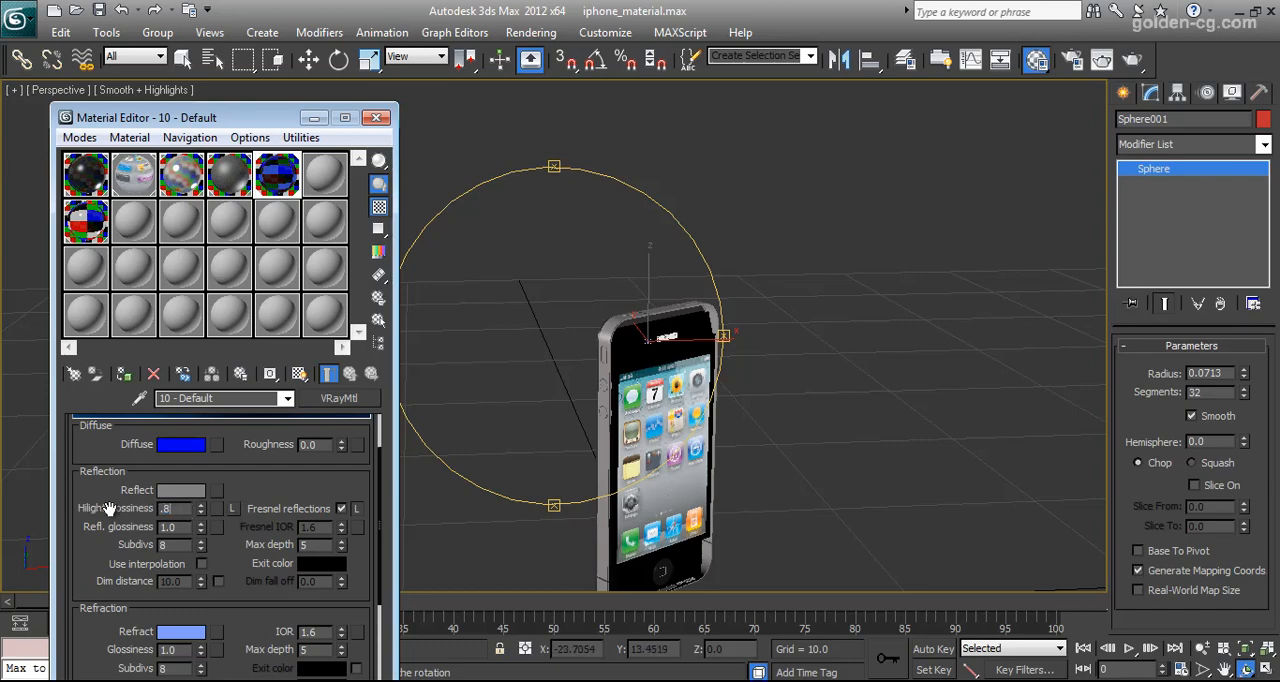
scroll(245, 484, down, 9)
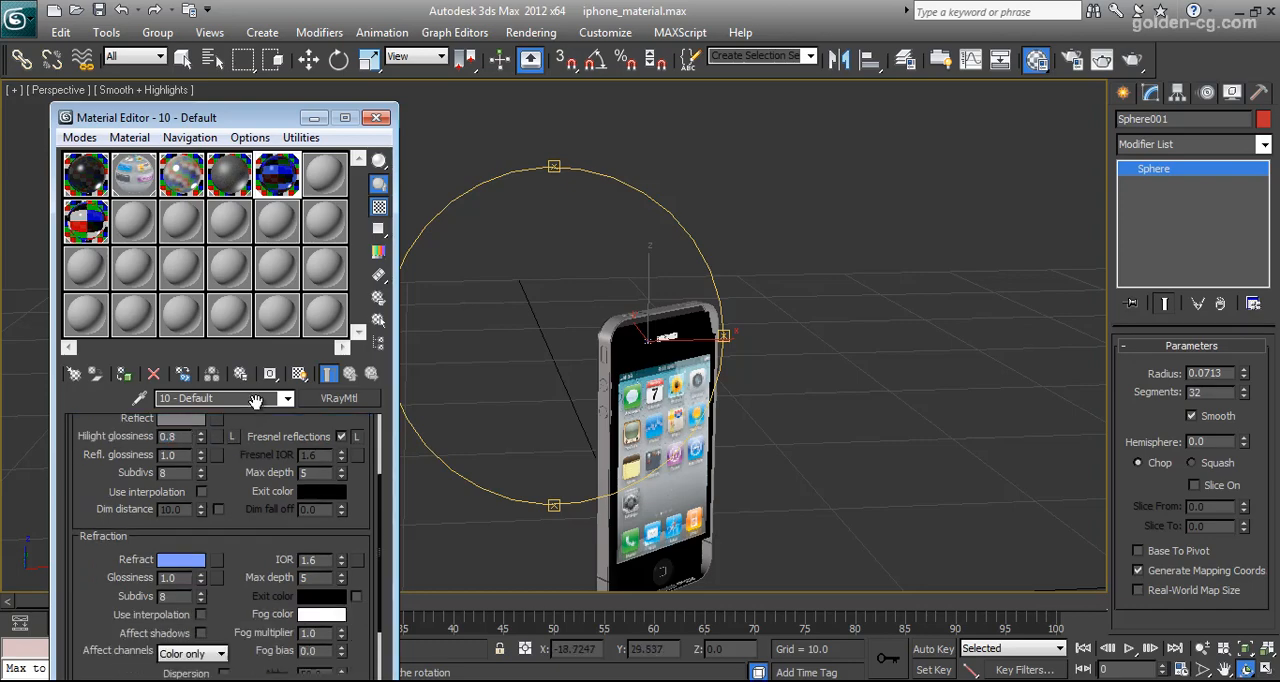
scroll(238, 494, up, 9)
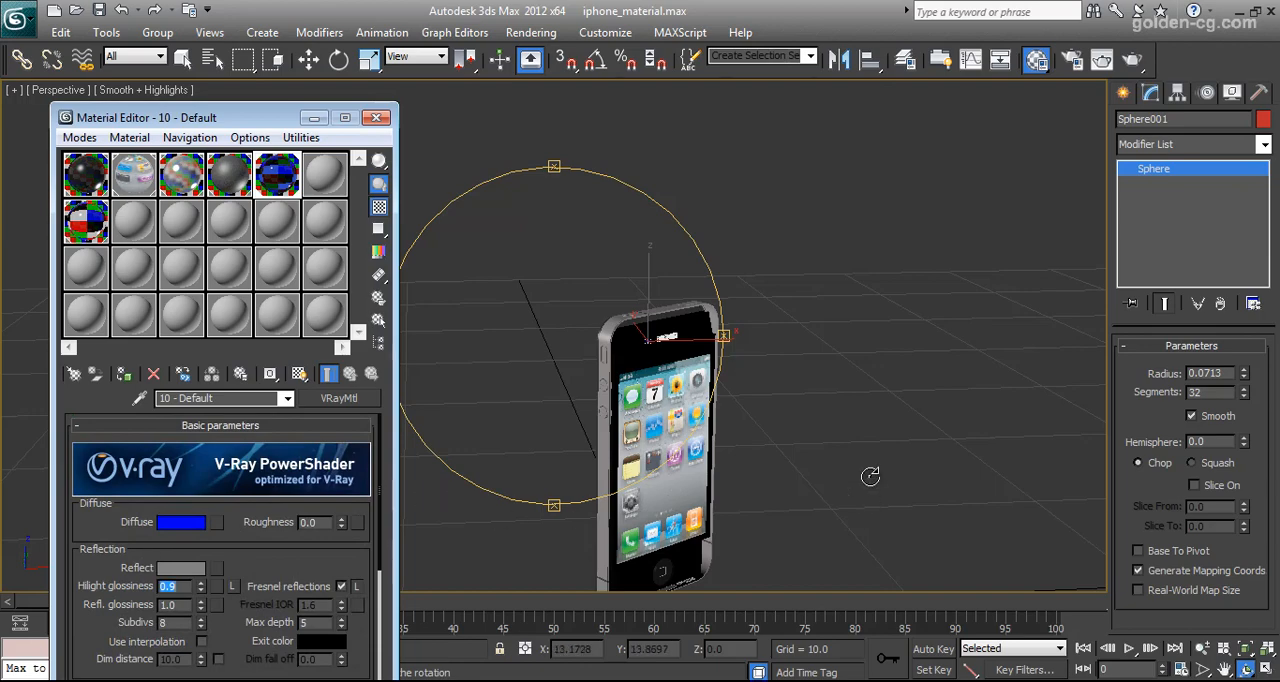
Return to the Move tool, select the metal frame's side part and examine the frame around the phone's upper end
click(803, 417)
key(w)
click(608, 318)
scroll(608, 318, up, 2)
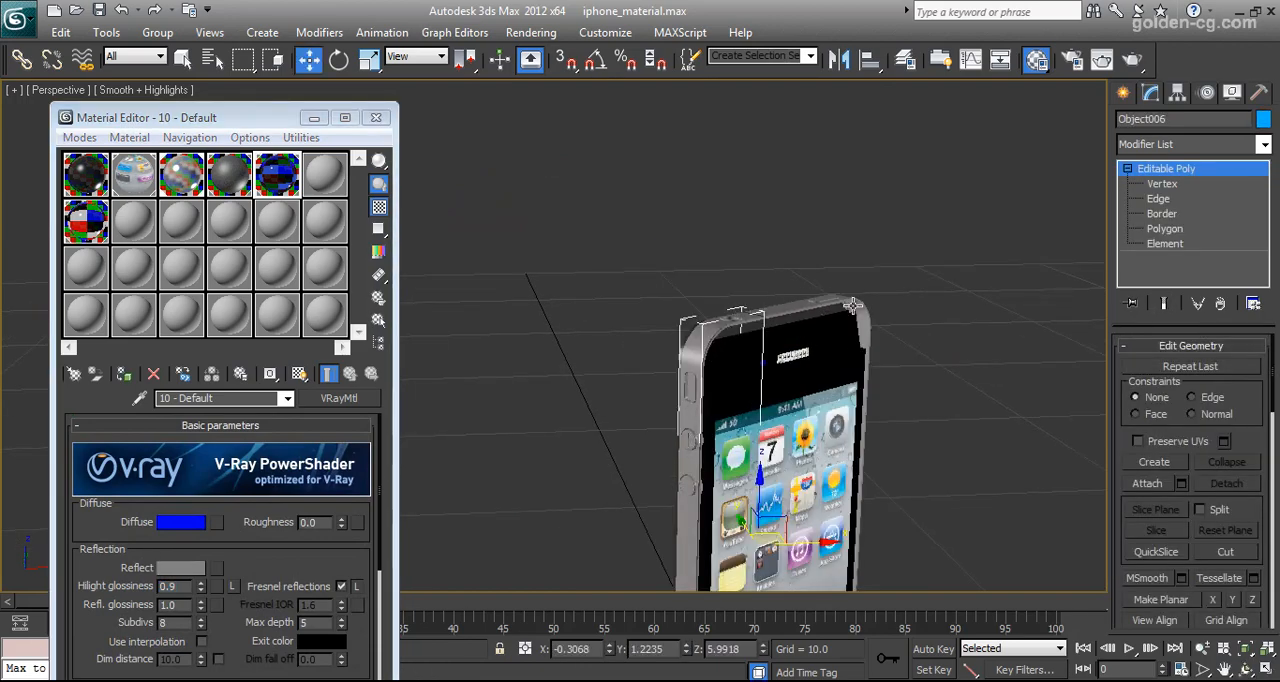
scroll(811, 380, up, 4)
middle_drag(690, 366, 674, 466)
scroll(674, 462, up, 4)
mouse_move(620, 345)
middle_down()
mouse_move(675, 428)
mouse_move(620, 350)
middle_up()
click(734, 401)
middle_drag(703, 452, 712, 270)
scroll(730, 430, down, 6)
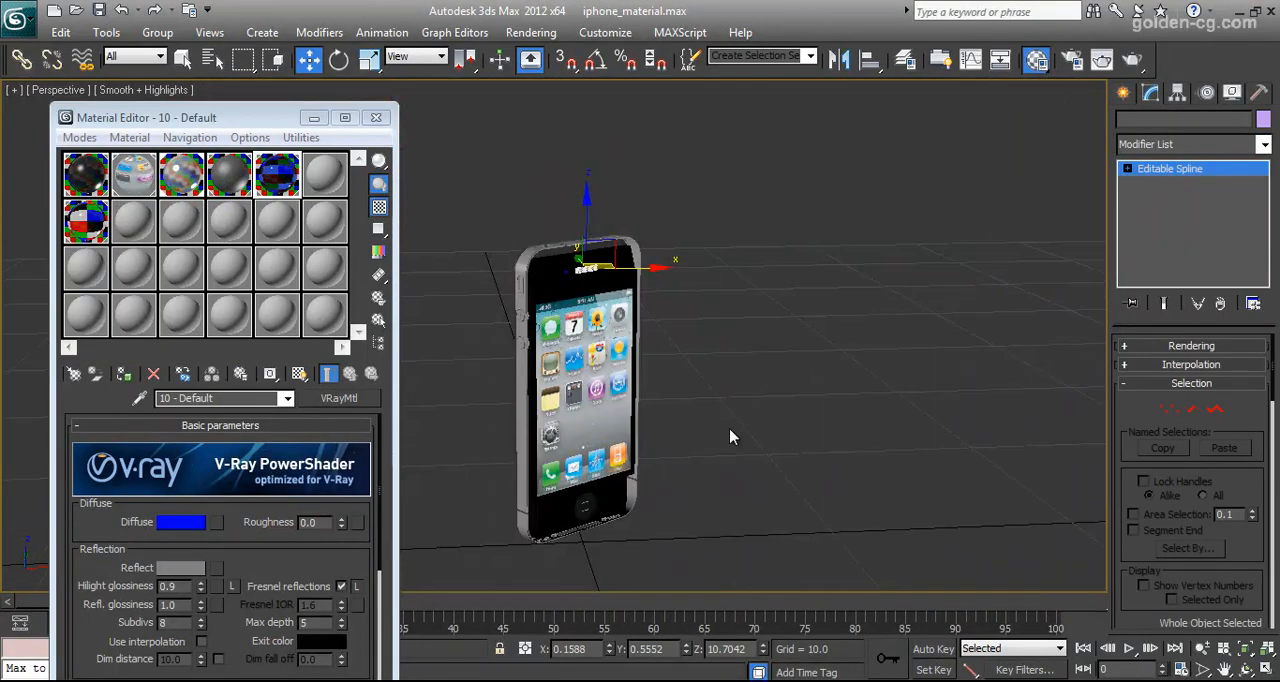
Examine the frame's lower end and reselect the frame's side part above the lower corner gap
middle_drag(702, 492, 717, 337)
scroll(716, 338, up, 6)
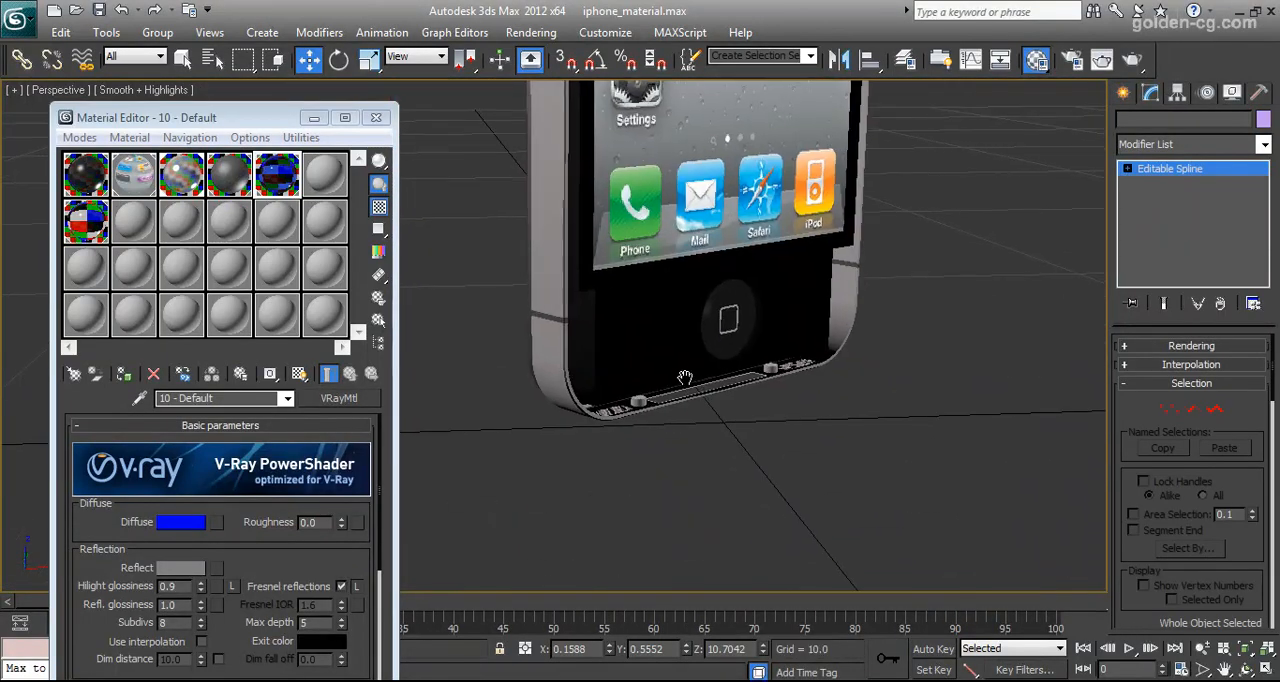
click(550, 353)
middle_drag(541, 300, 540, 329)
click(543, 311)
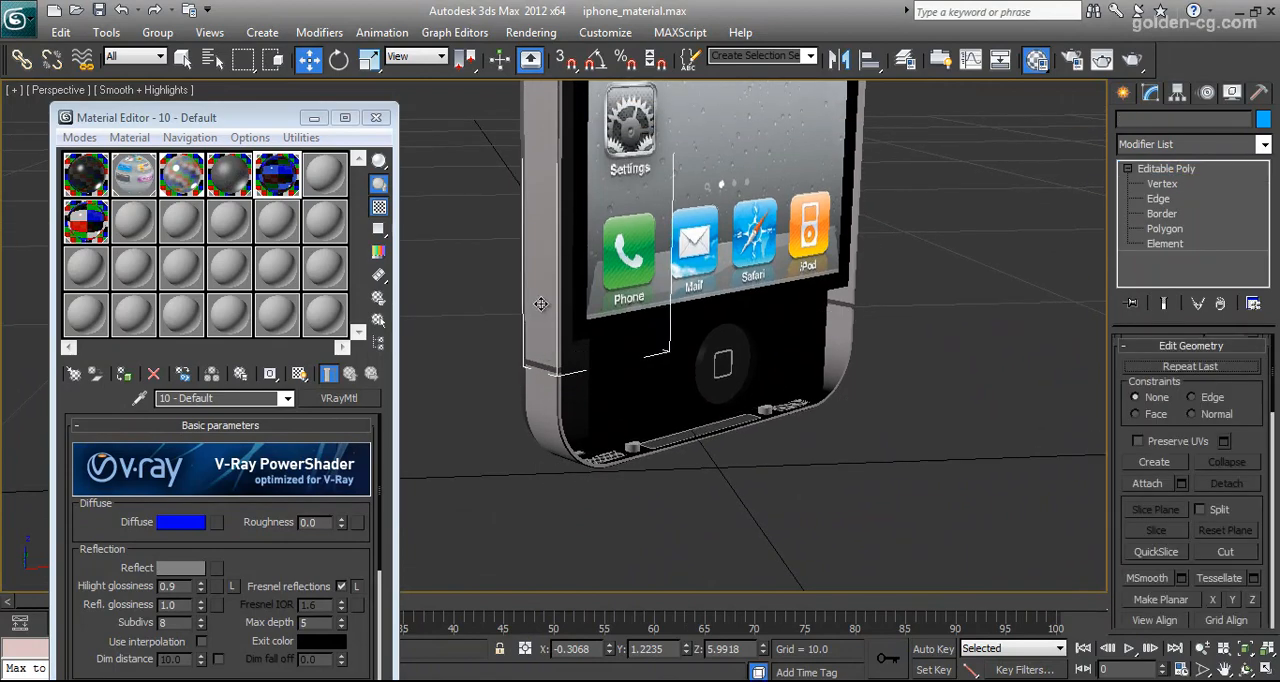
middle_drag(461, 278, 485, 410)
Open the 08 - Default material, examine the metal frame's upper end and check the material's diffuse colour without changing it
click(183, 176)
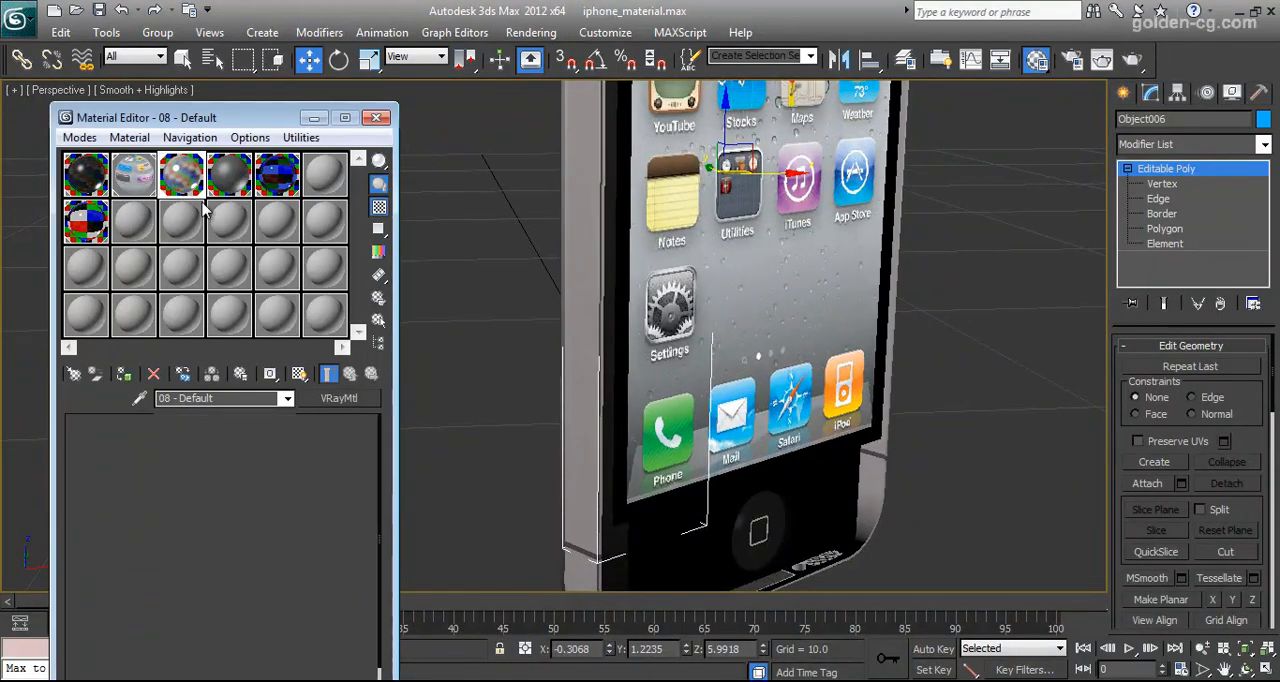
scroll(220, 540, down, 5)
middle_drag(564, 226, 566, 442)
middle_drag(563, 250, 562, 338)
scroll(260, 570, up, 5)
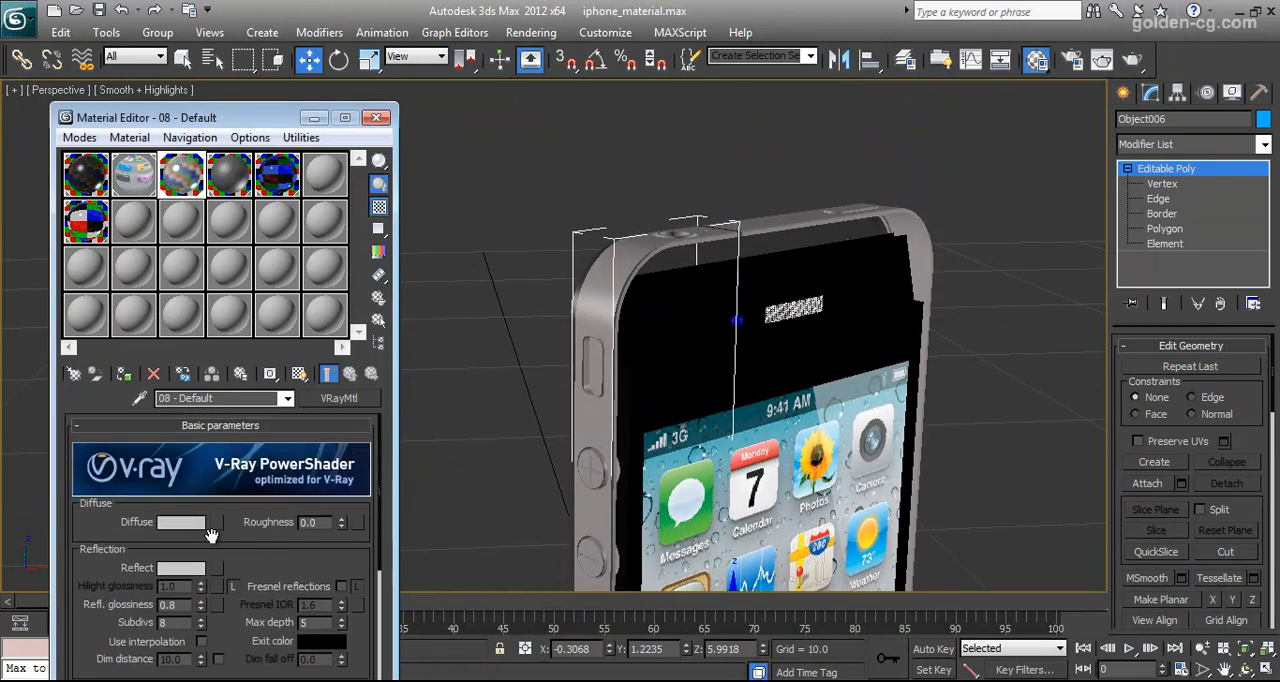
click(190, 523)
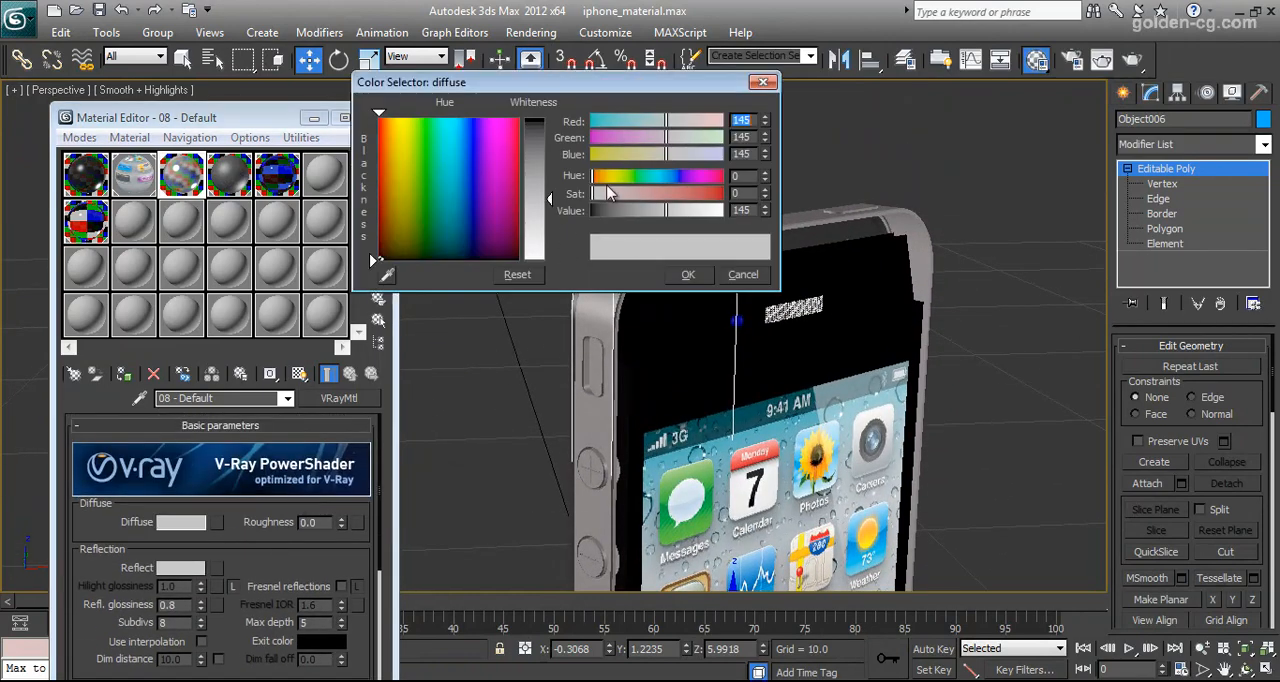
click(742, 275)
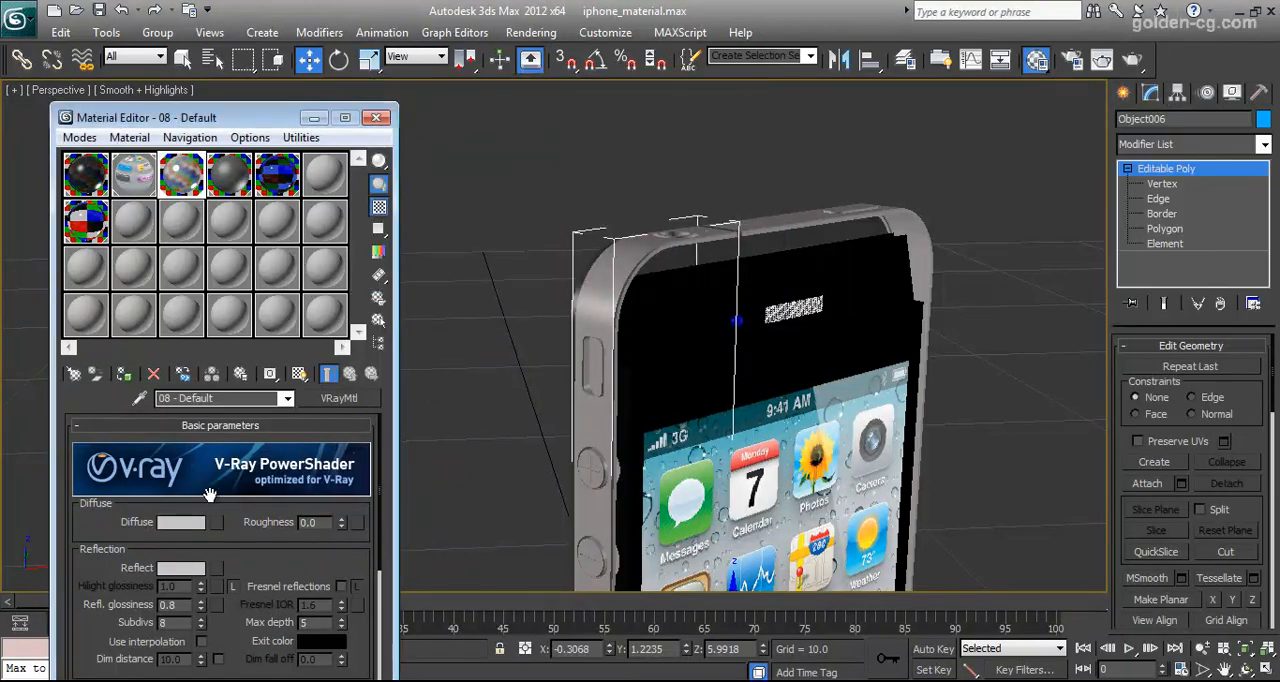
Check the reflection colour of 08 - Default and review its reflection and refraction settings
click(180, 568)
click(742, 275)
scroll(295, 530, down, 4)
scroll(290, 462, up, 2)
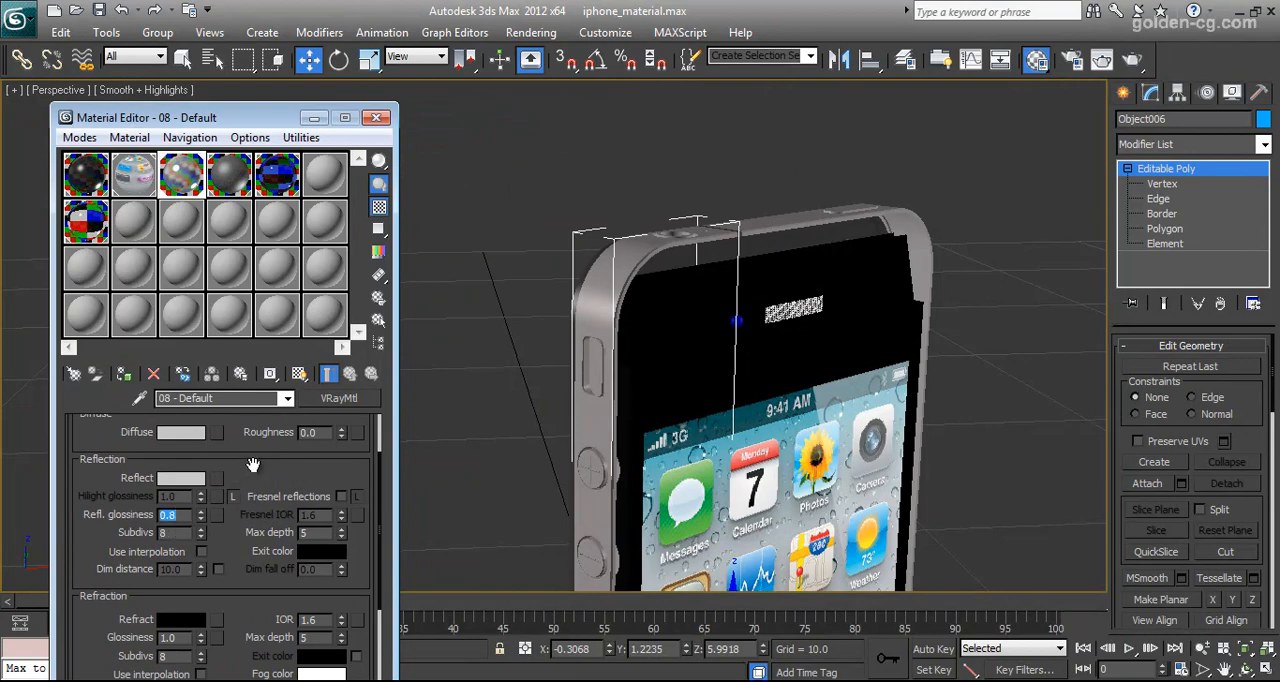
scroll(253, 466, down, 3)
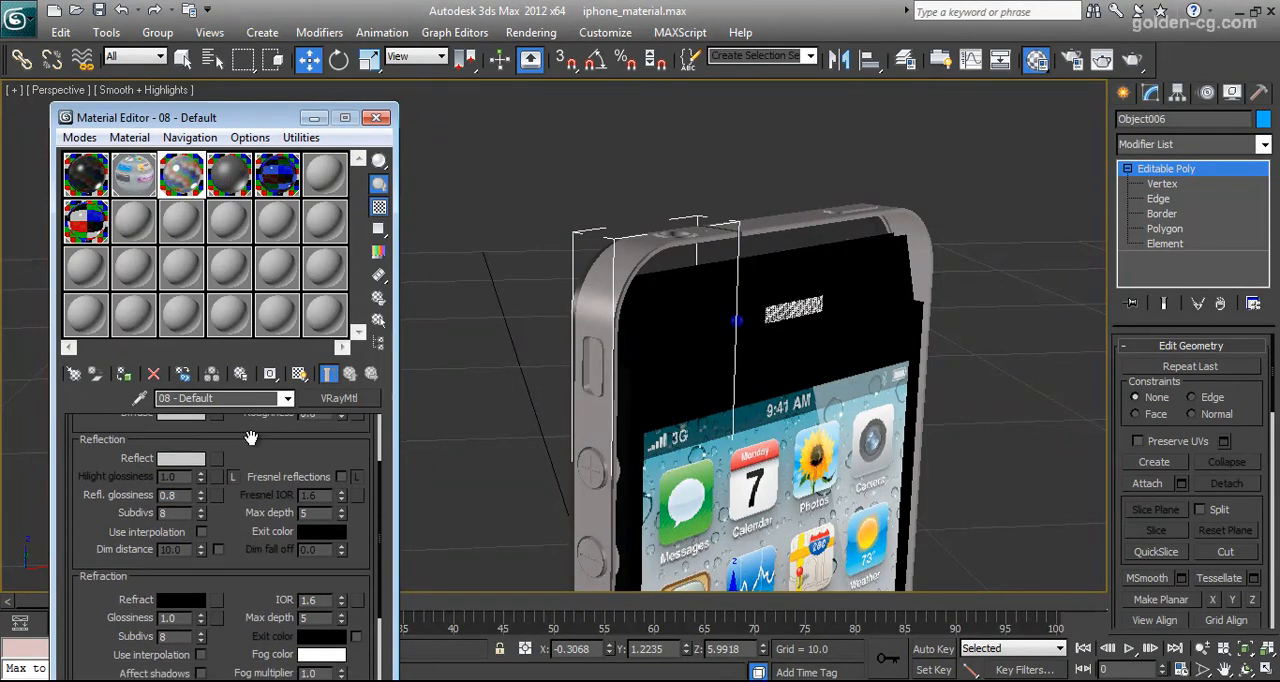
scroll(260, 440, up, 4)
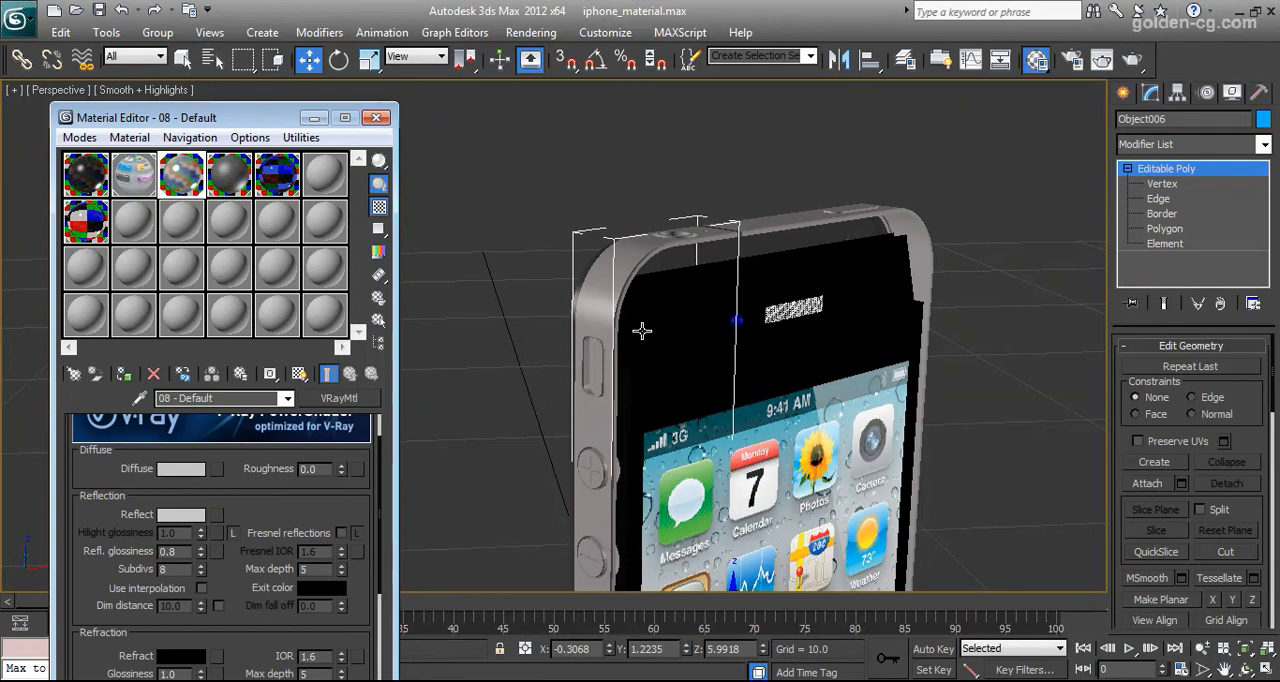
Select all parts that use the 08 - Default material and hide them
click(380, 322)
click(419, 646)
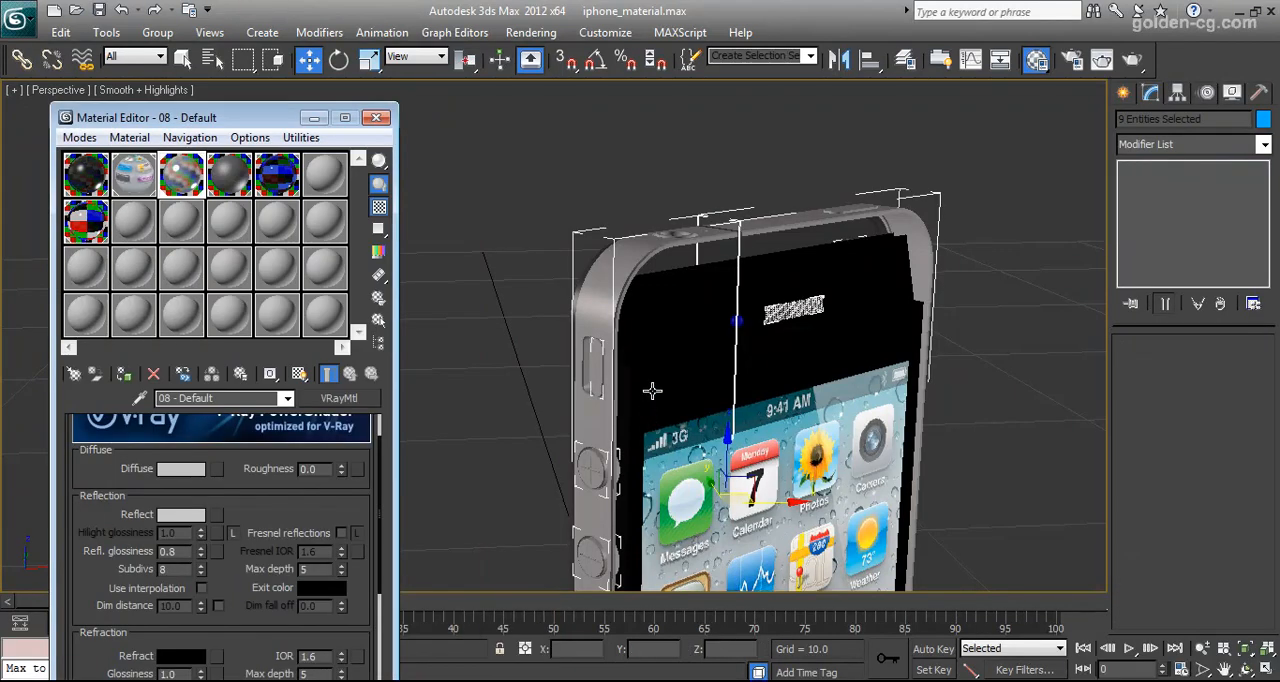
right_click(609, 362)
click(640, 303)
Select the home button's cover, show it with edged faces, open the 07 - Default material and hide the cover
middle_drag(740, 408, 692, 314)
scroll(692, 314, down, 5)
scroll(712, 397, up, 10)
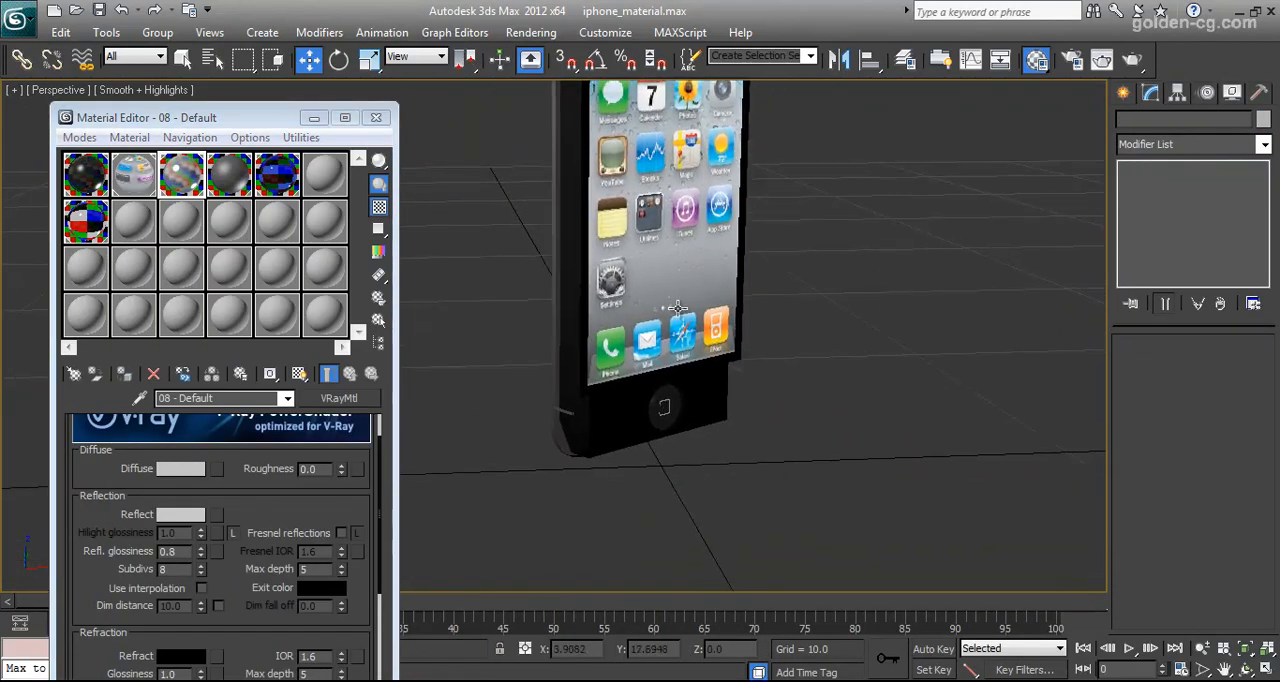
scroll(712, 397, up, 4)
click(901, 455)
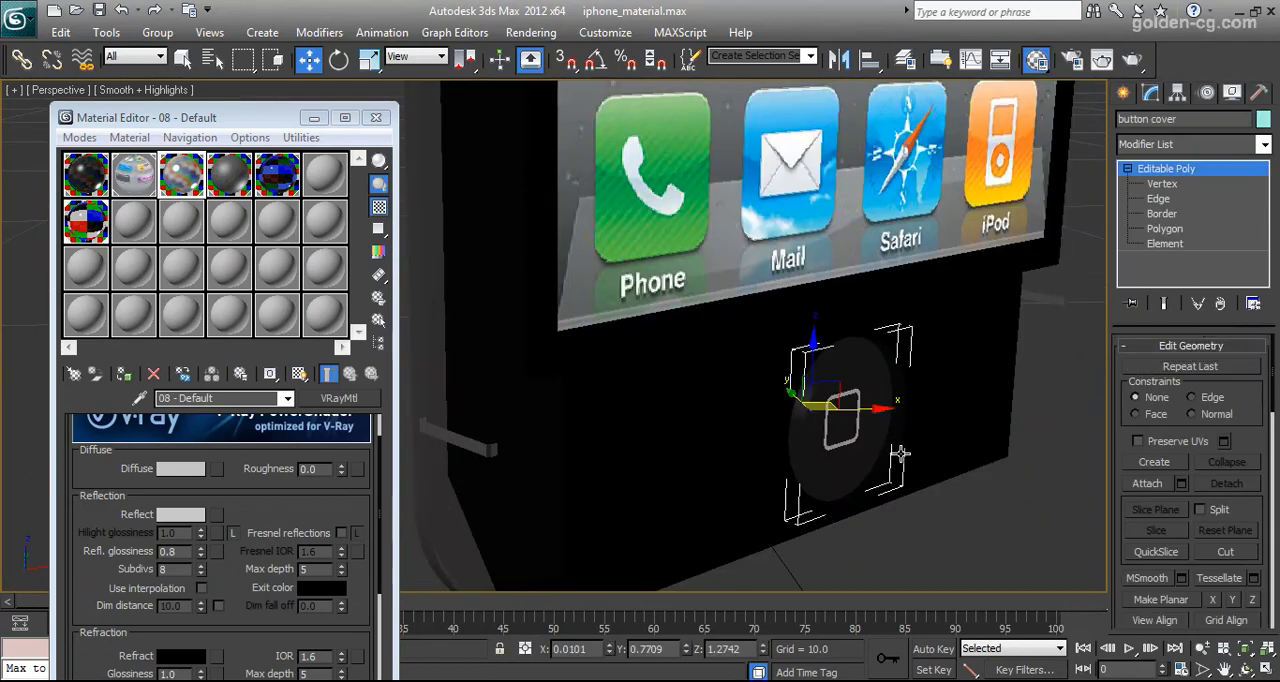
key(F4)
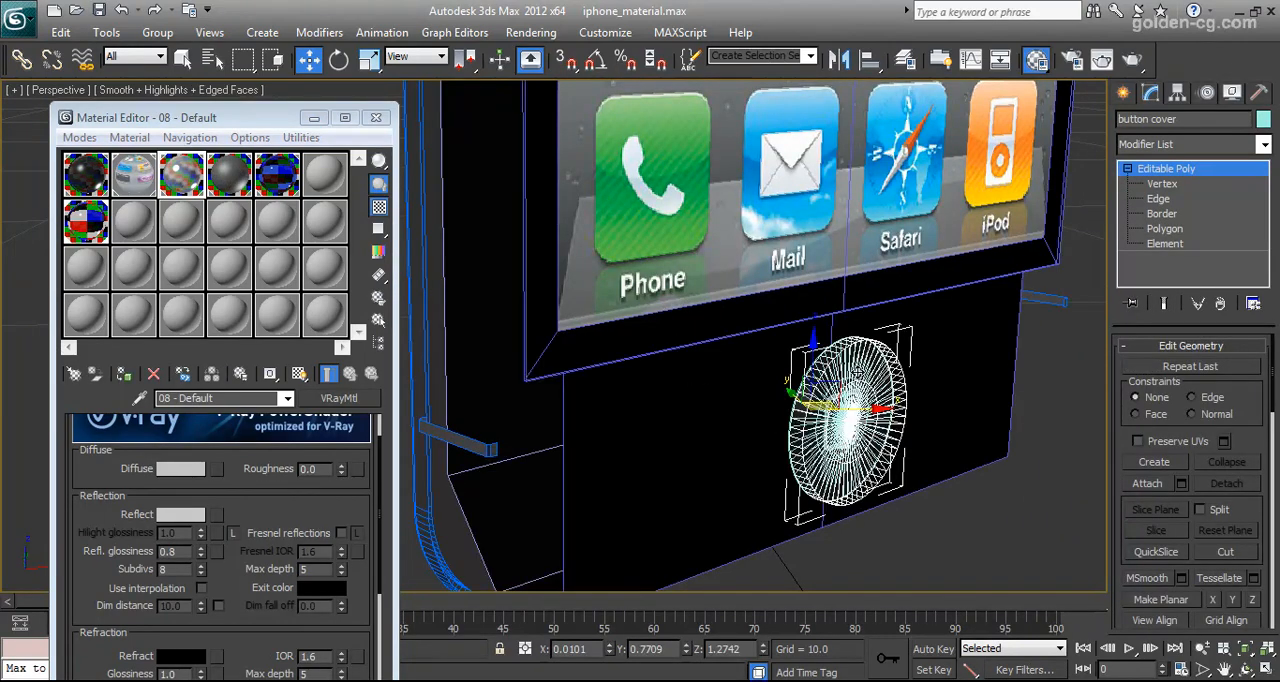
click(88, 232)
right_click(877, 395)
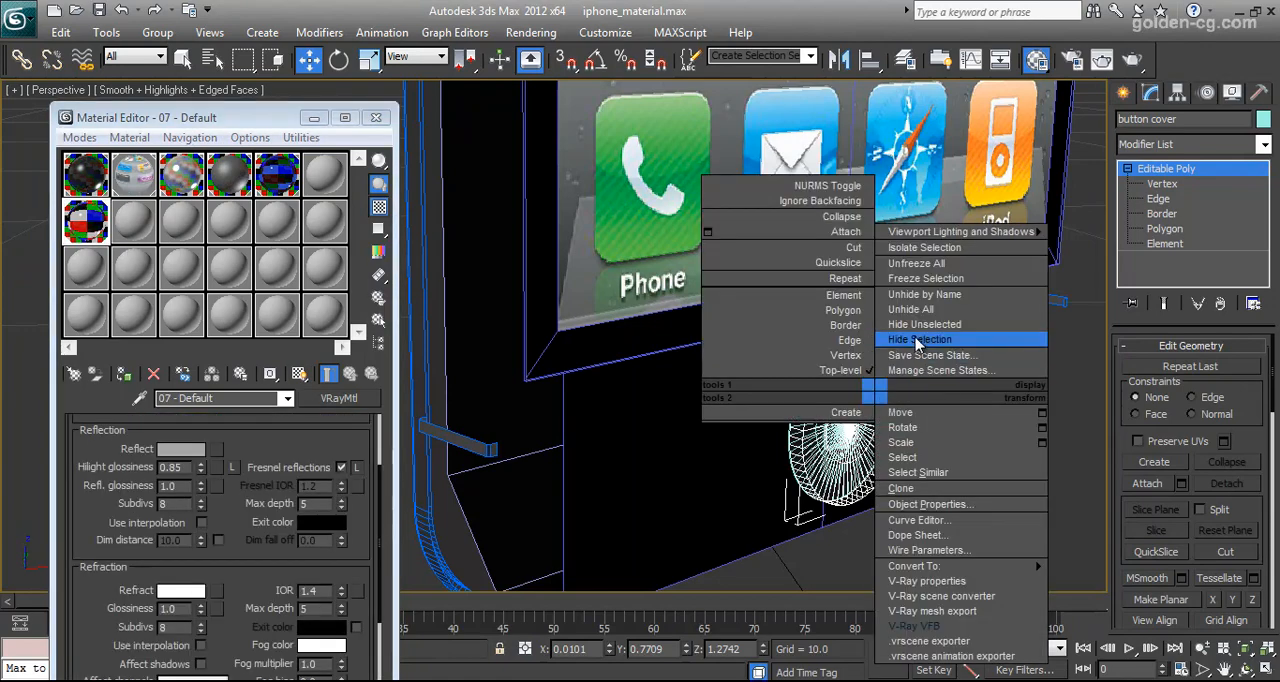
click(917, 340)
Select the home button and review its 06 - Default body and 08 - Default square outline at polygon level, with edged faces off
click(858, 428)
key(F4)
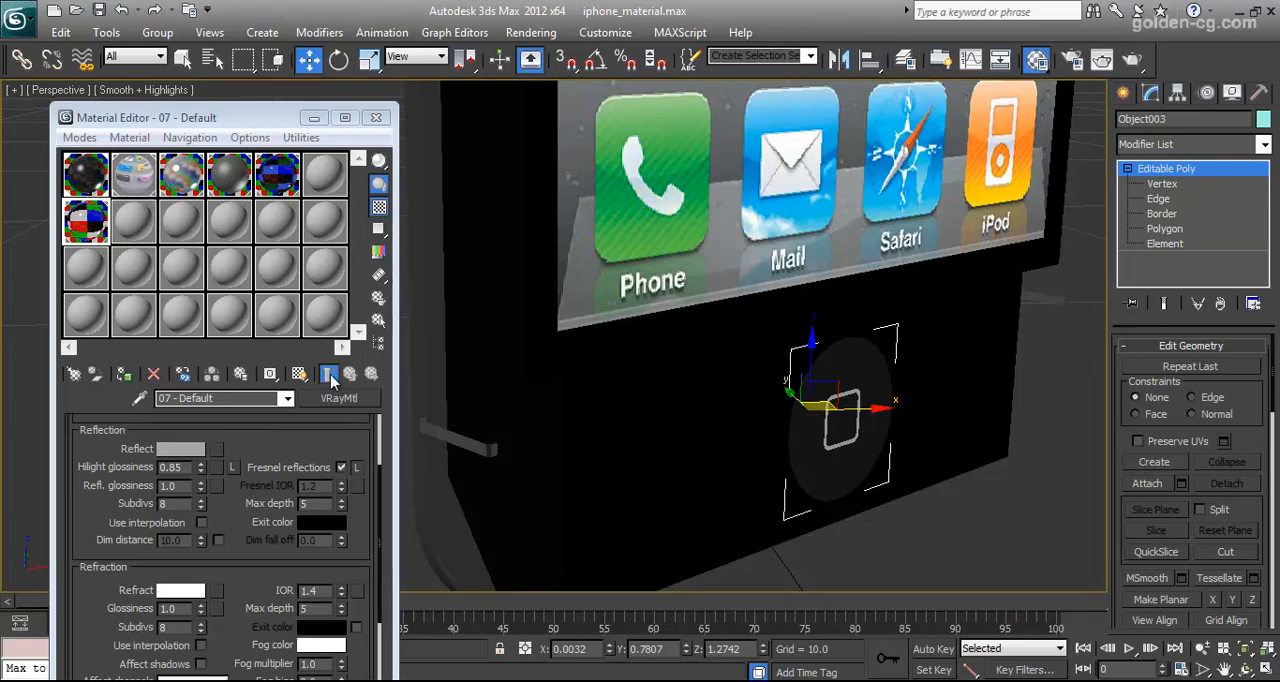
click(90, 188)
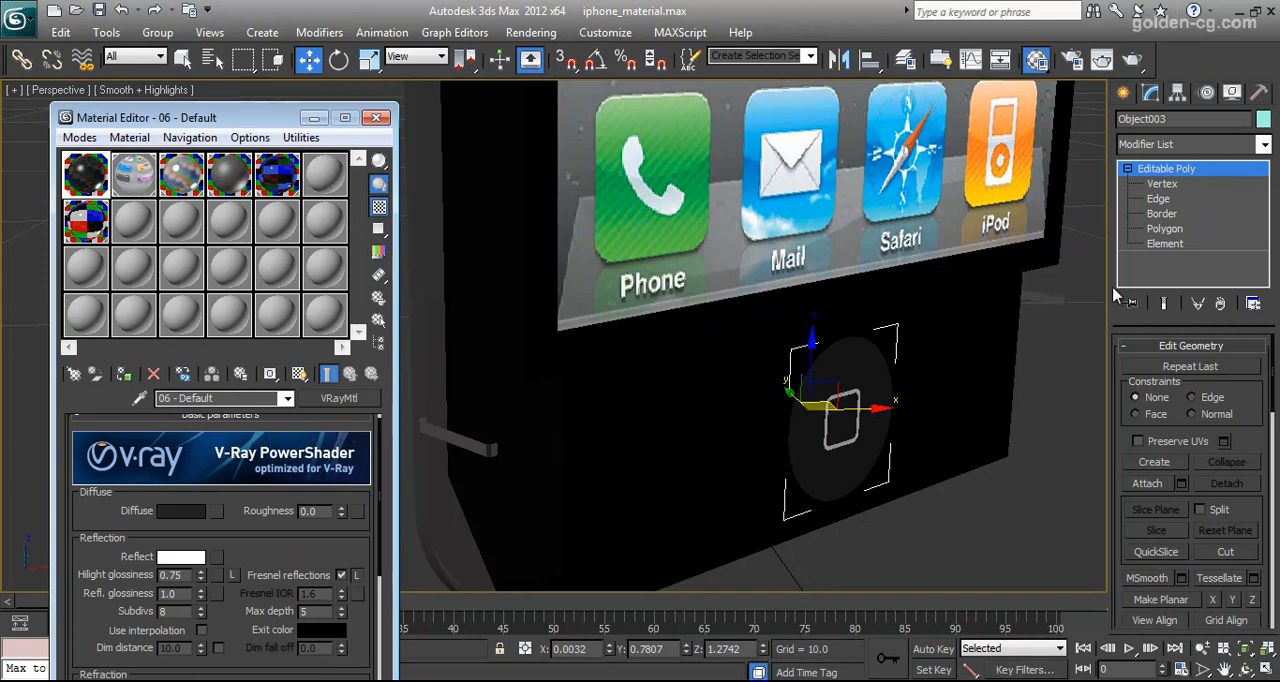
click(1170, 230)
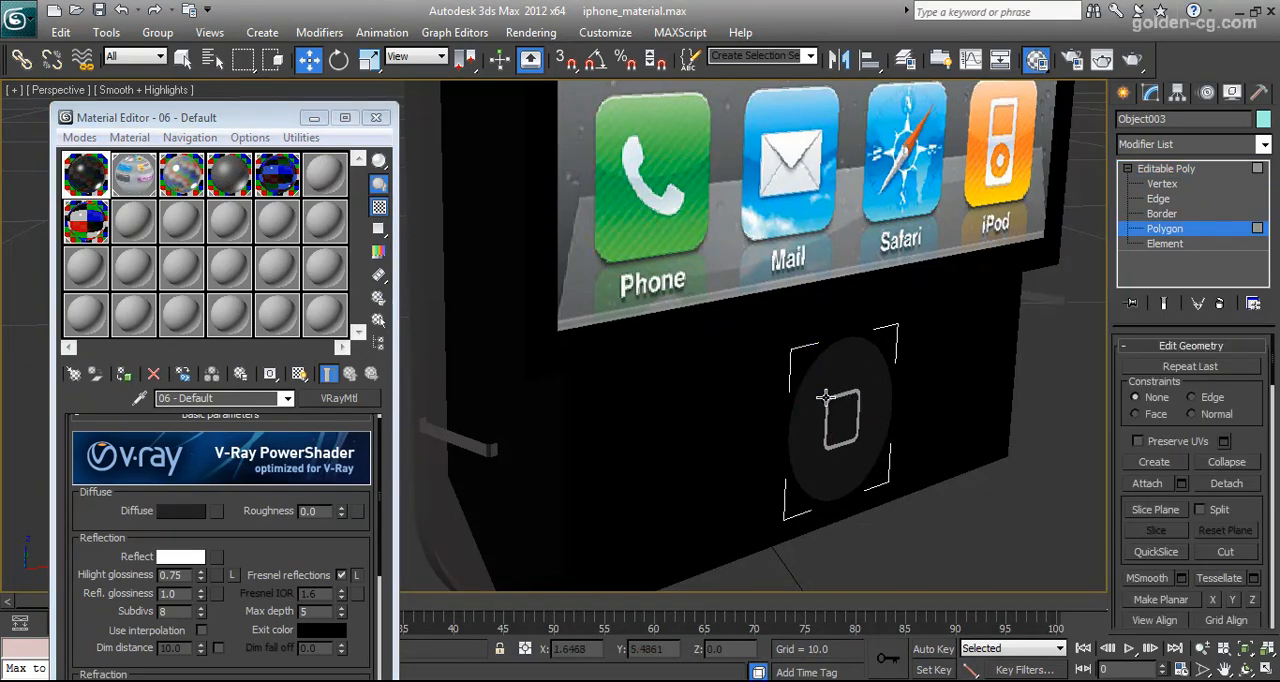
click(183, 176)
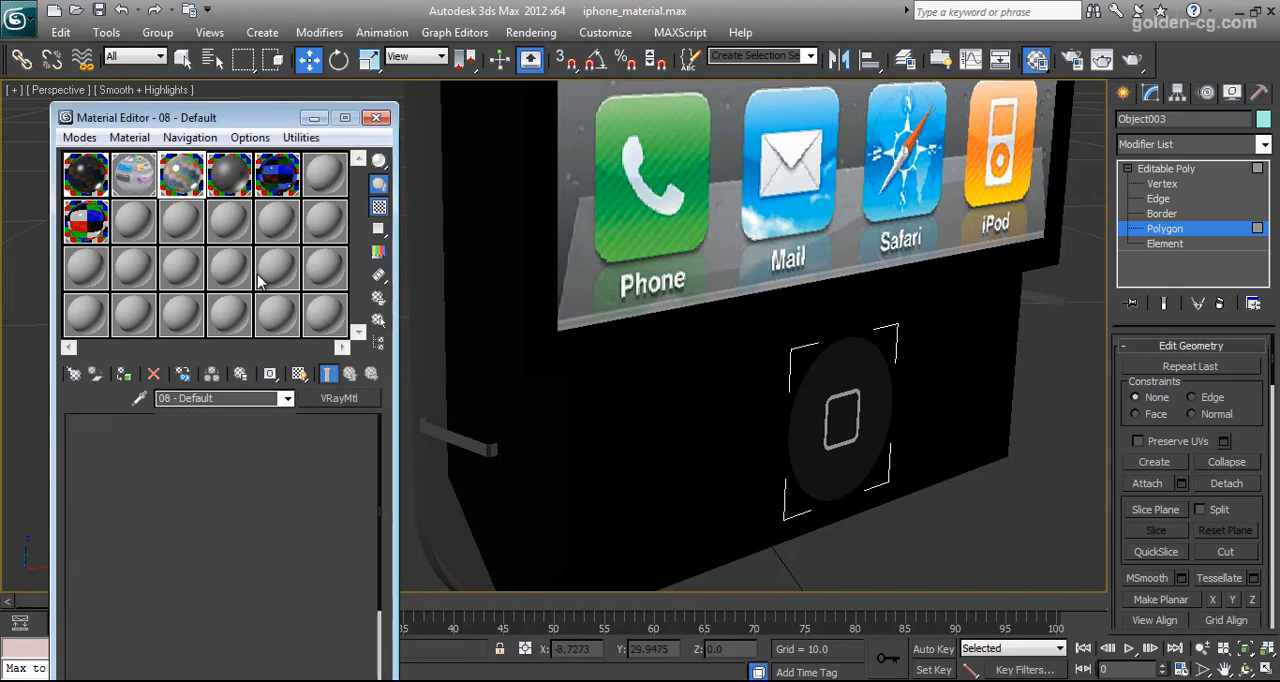
click(848, 398)
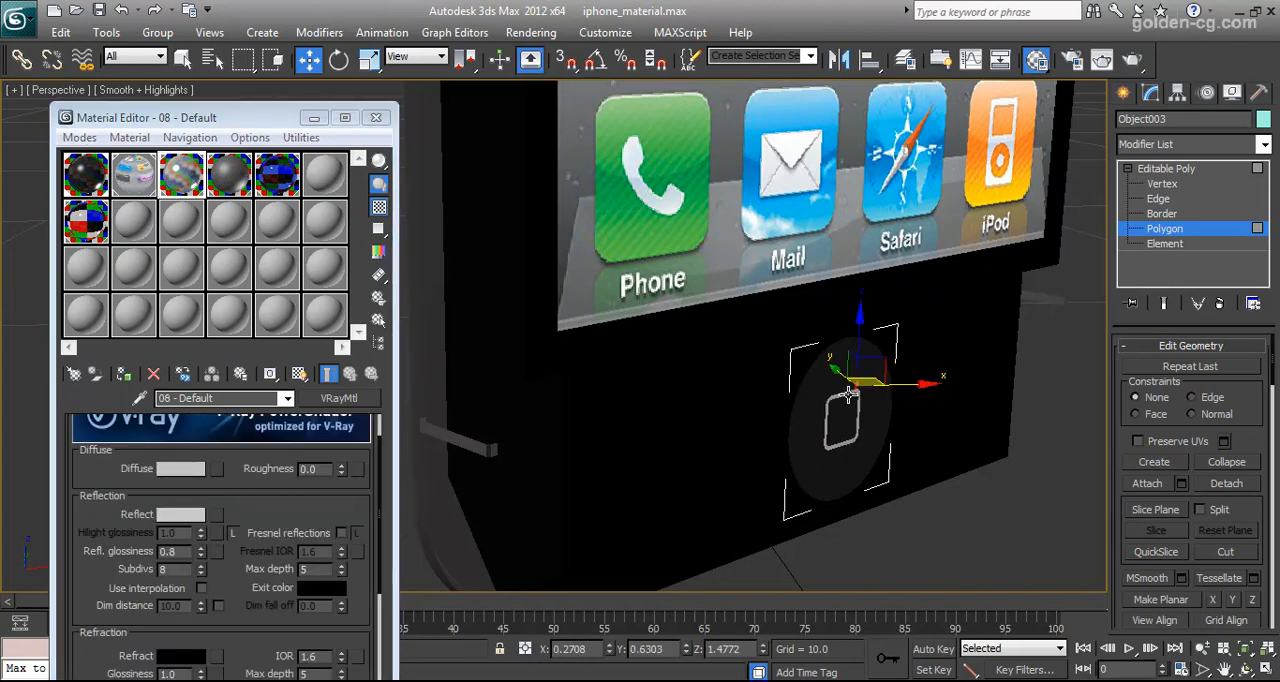
drag(846, 400, 843, 394)
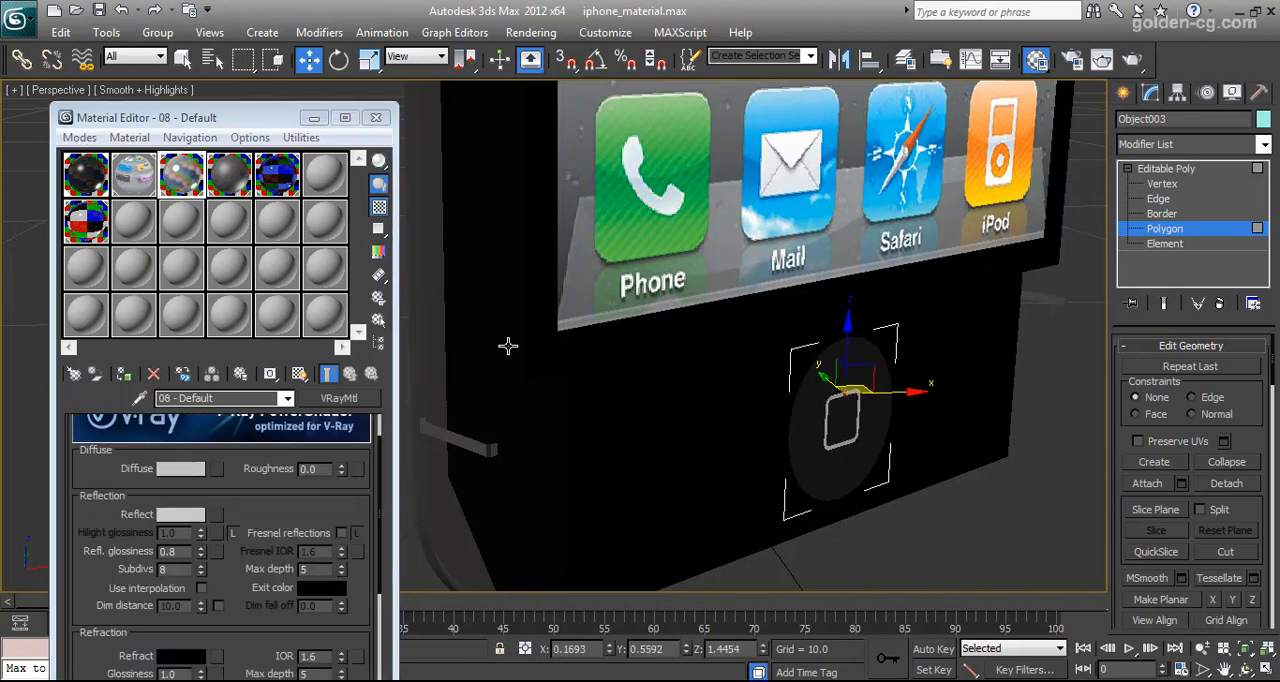
Hide the home button
right_click(862, 425)
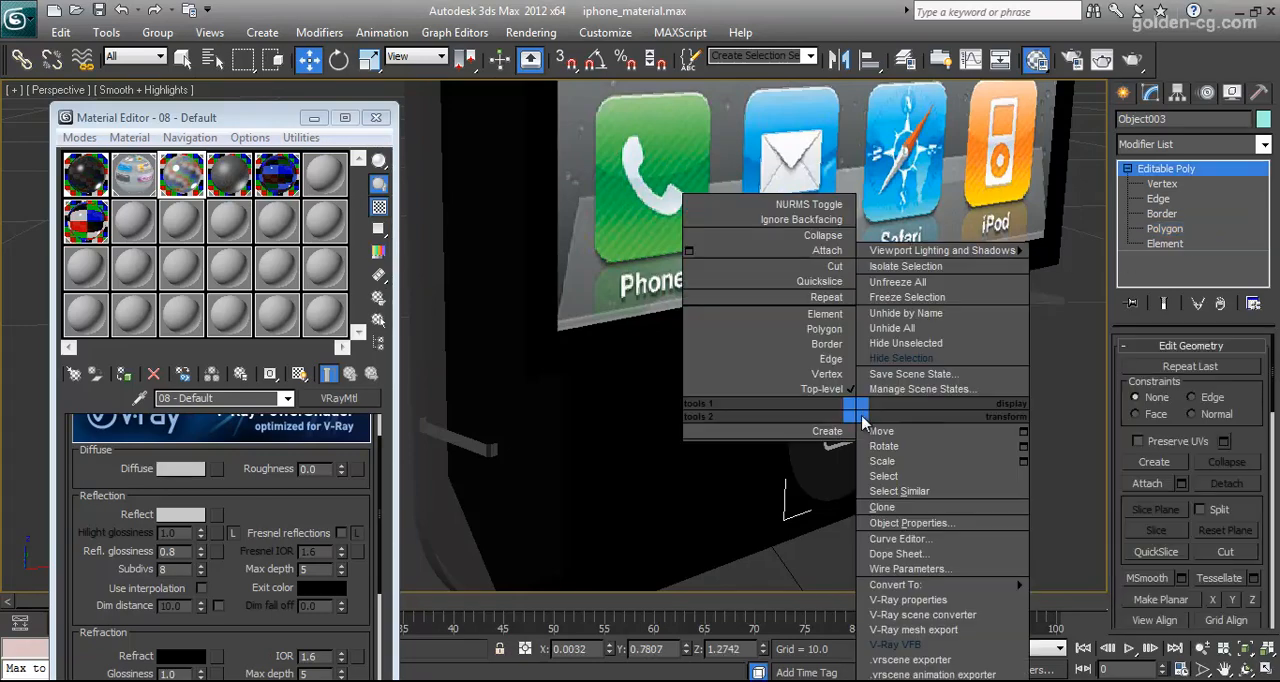
click(910, 356)
scroll(783, 443, down, 6)
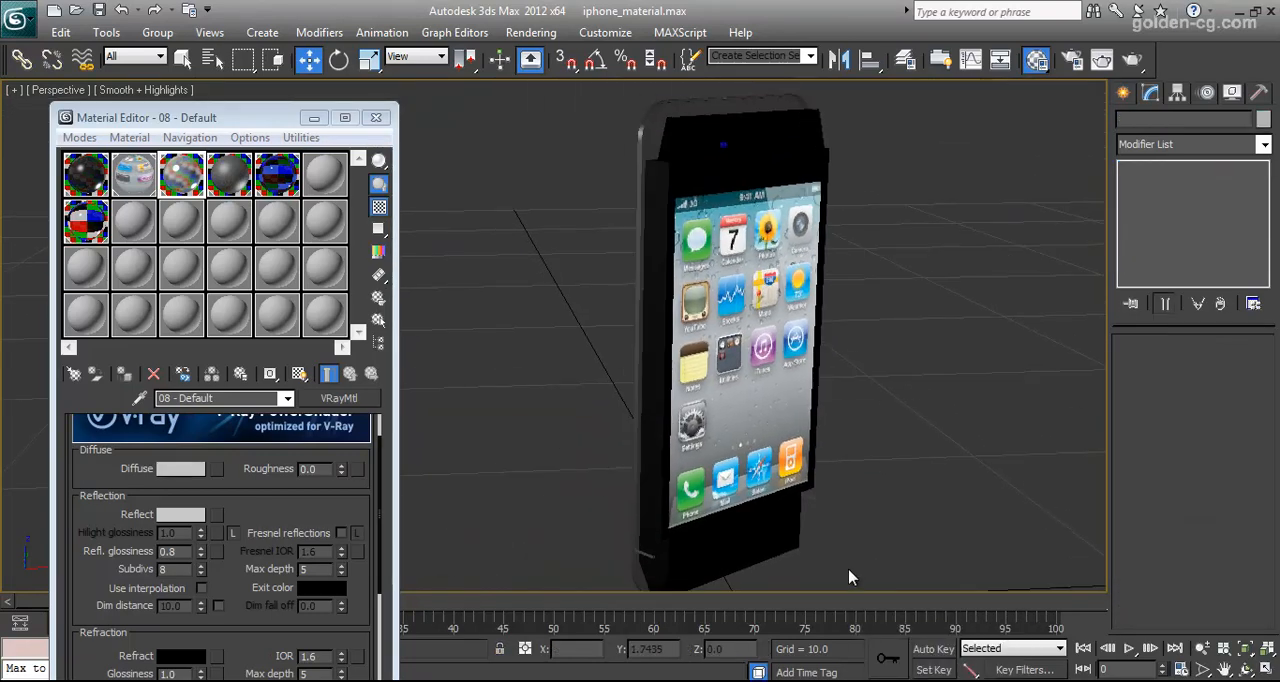
Turn to the phone's back, select the back glass cover and sample its material into an empty material slot
click(1245, 670)
drag(820, 340, 600, 411)
key(w)
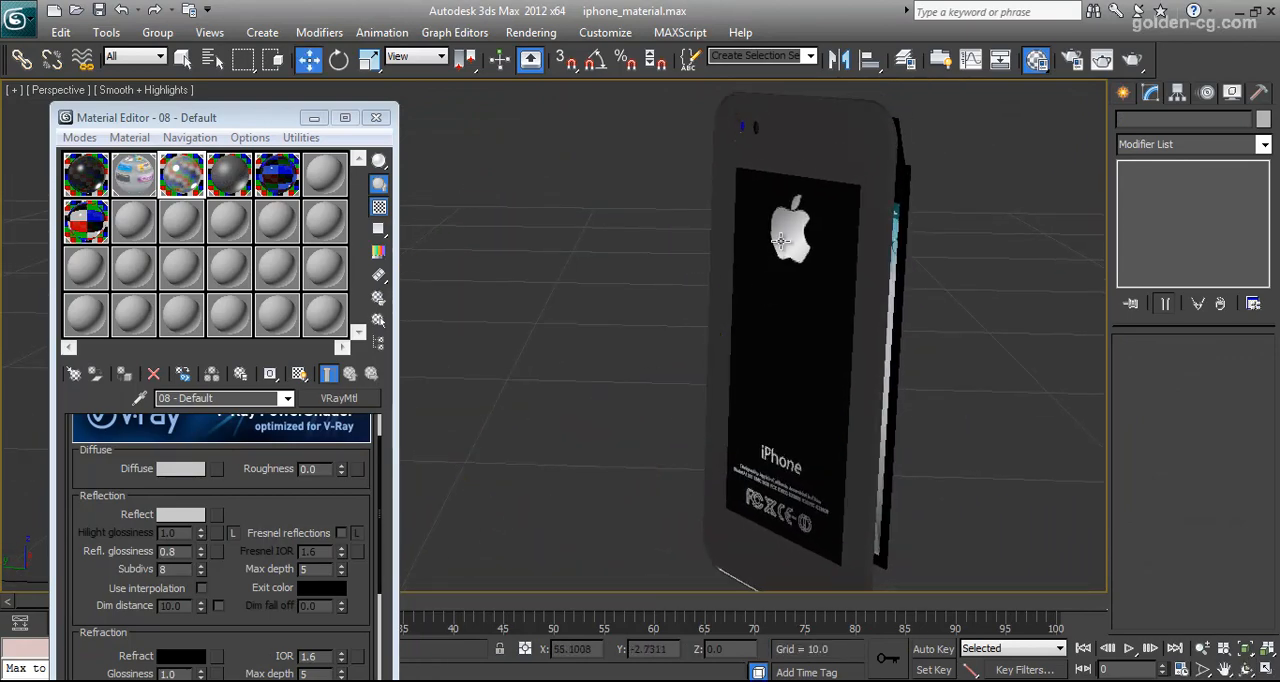
click(801, 168)
click(322, 177)
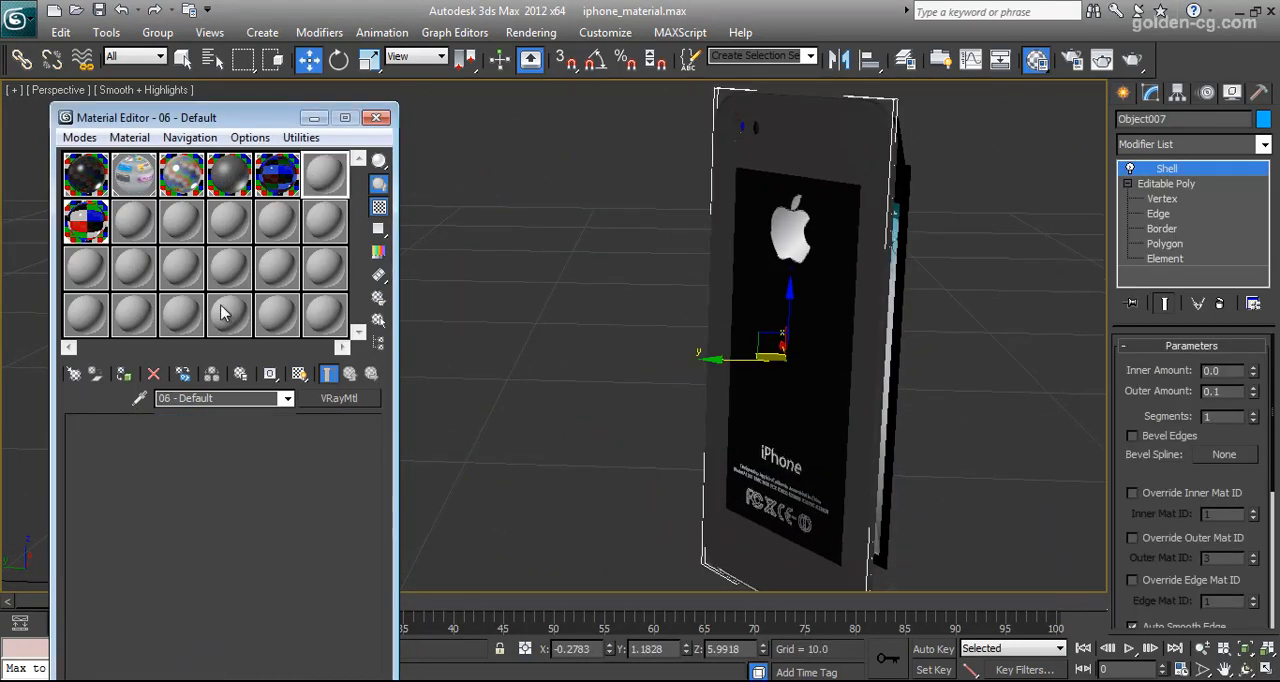
click(140, 398)
click(788, 160)
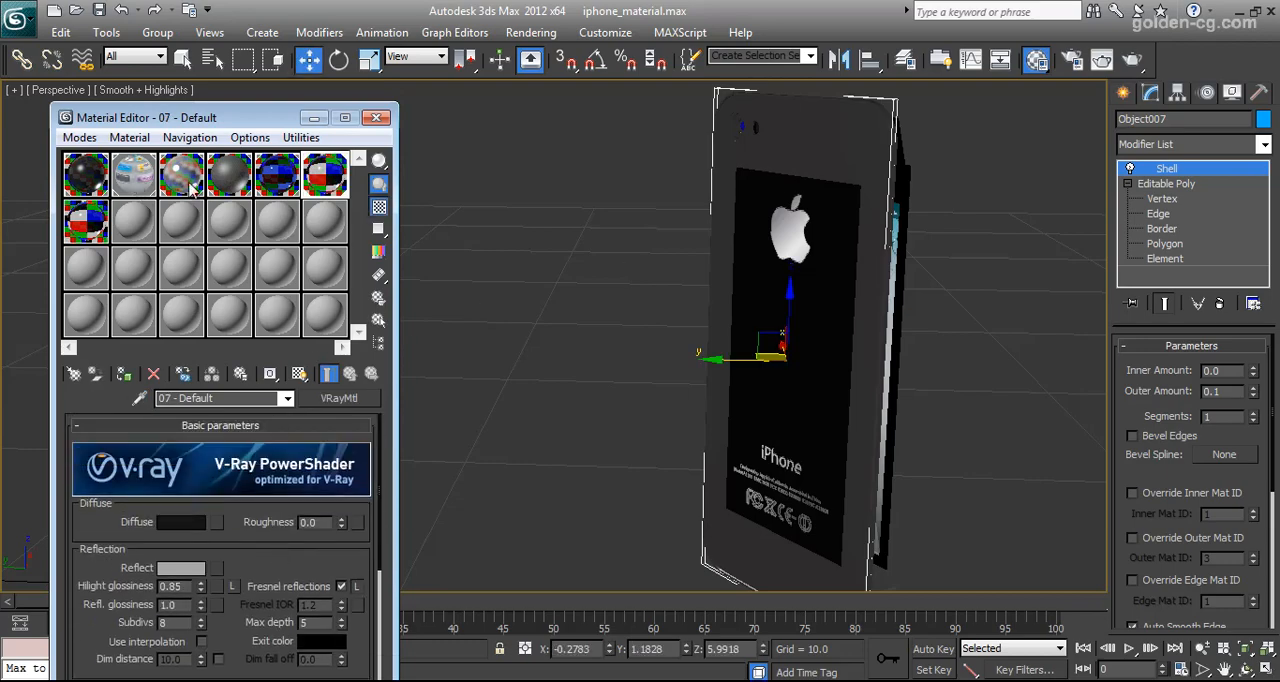
Try moving the back glass cover sideways off the phone, and undo the move
scroll(800, 252, up, 5)
middle_drag(798, 252, 674, 295)
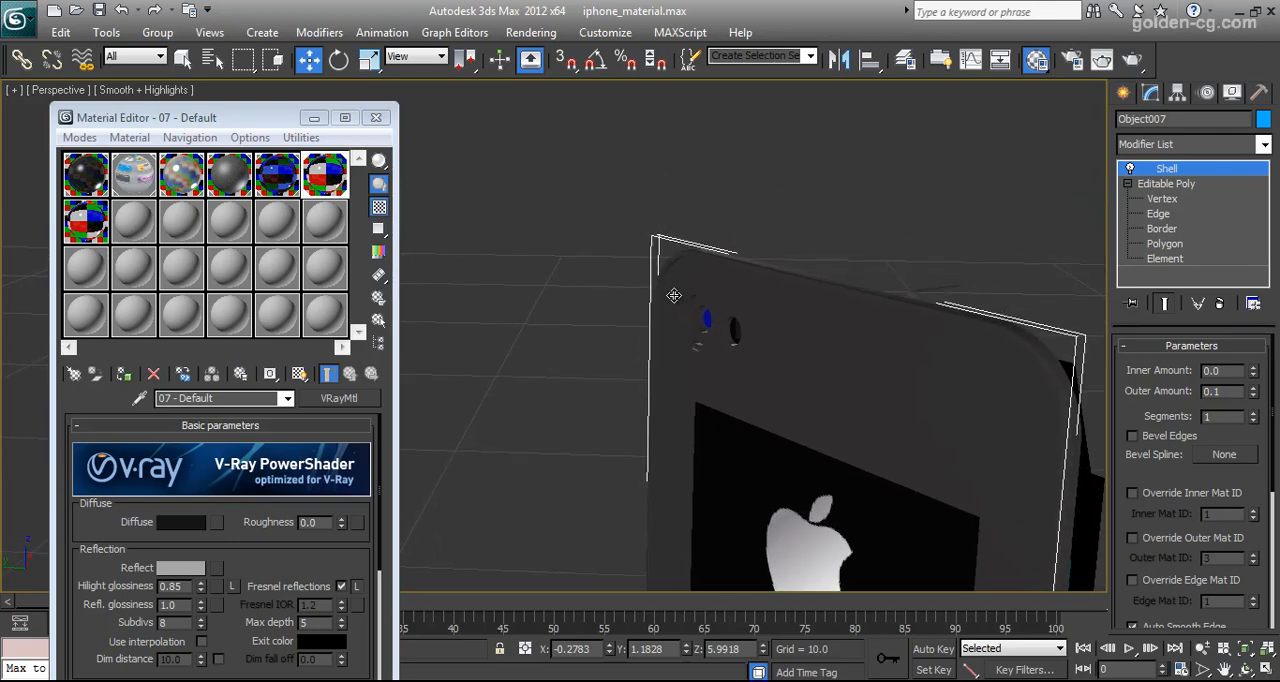
scroll(696, 305, down, 4)
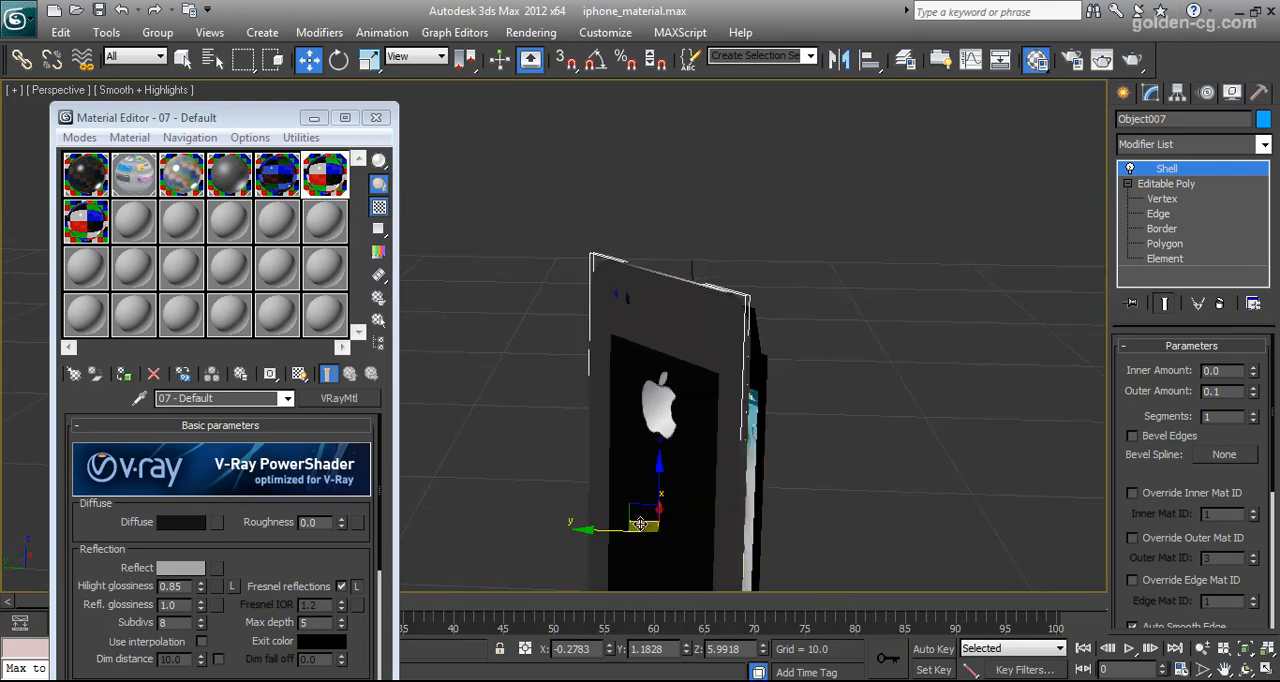
drag(640, 524, 602, 503)
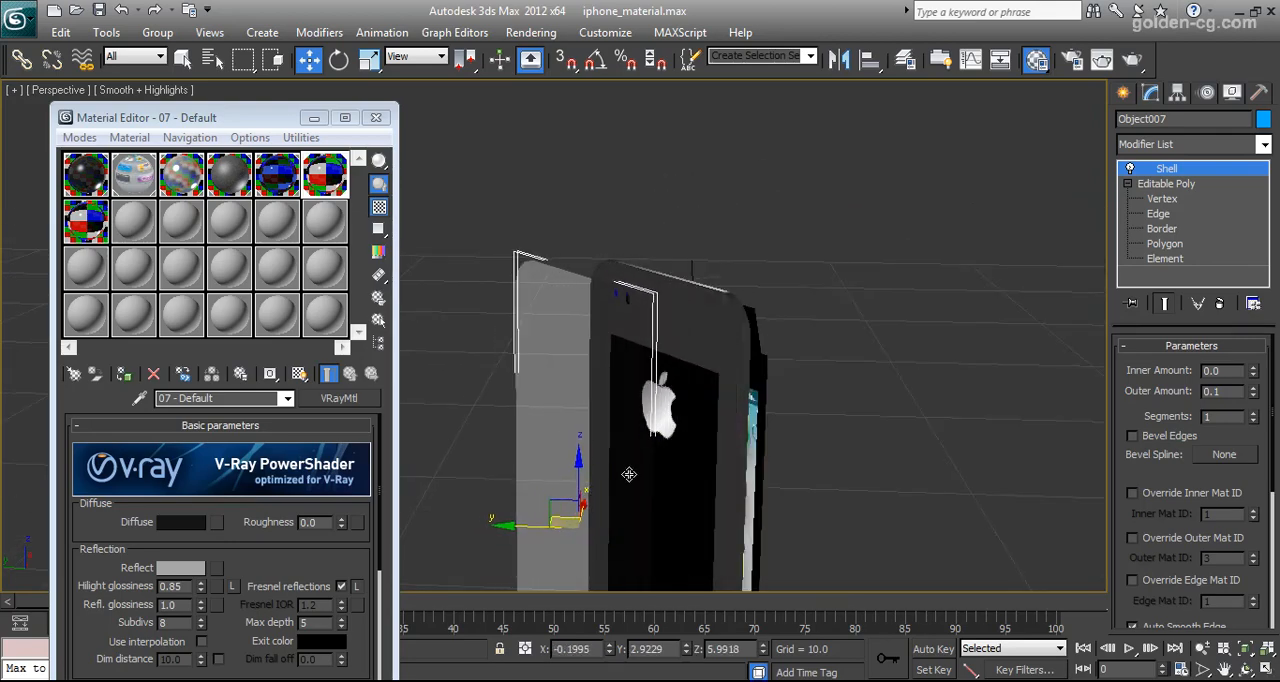
key(ctrl+z)
Hide the back glass cover and sample the material of the panel beneath it into an empty material slot
right_click(643, 322)
click(674, 263)
click(650, 317)
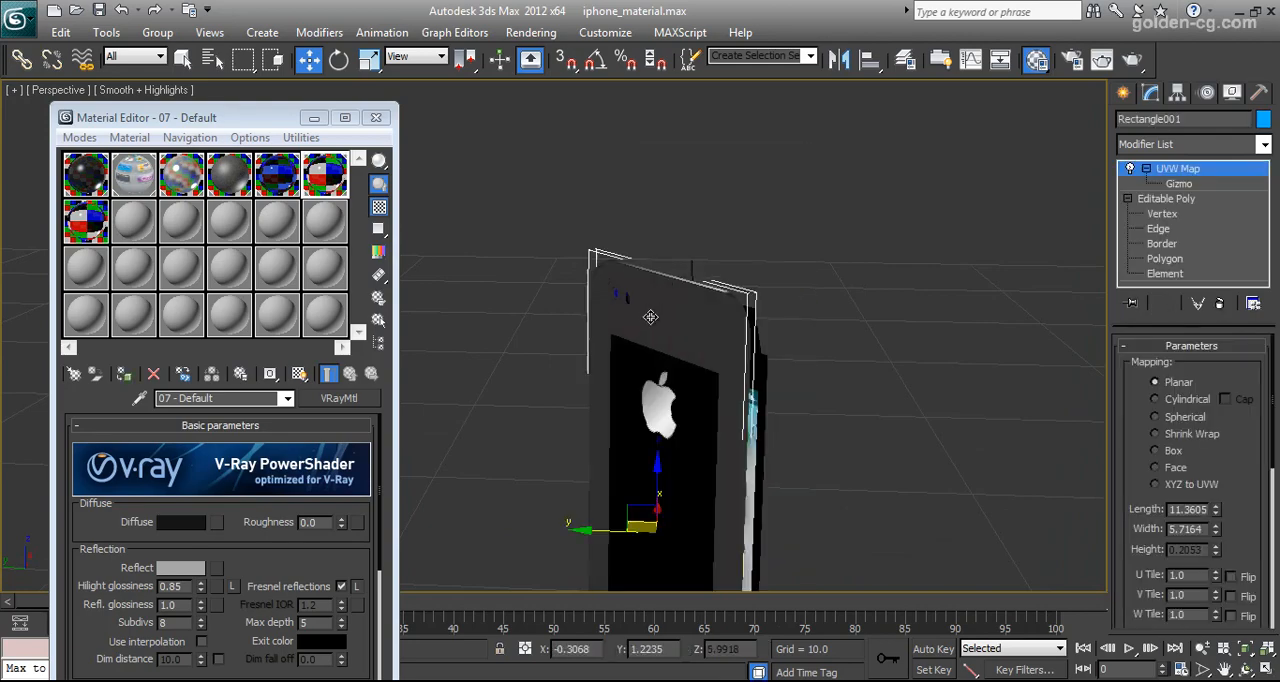
click(135, 222)
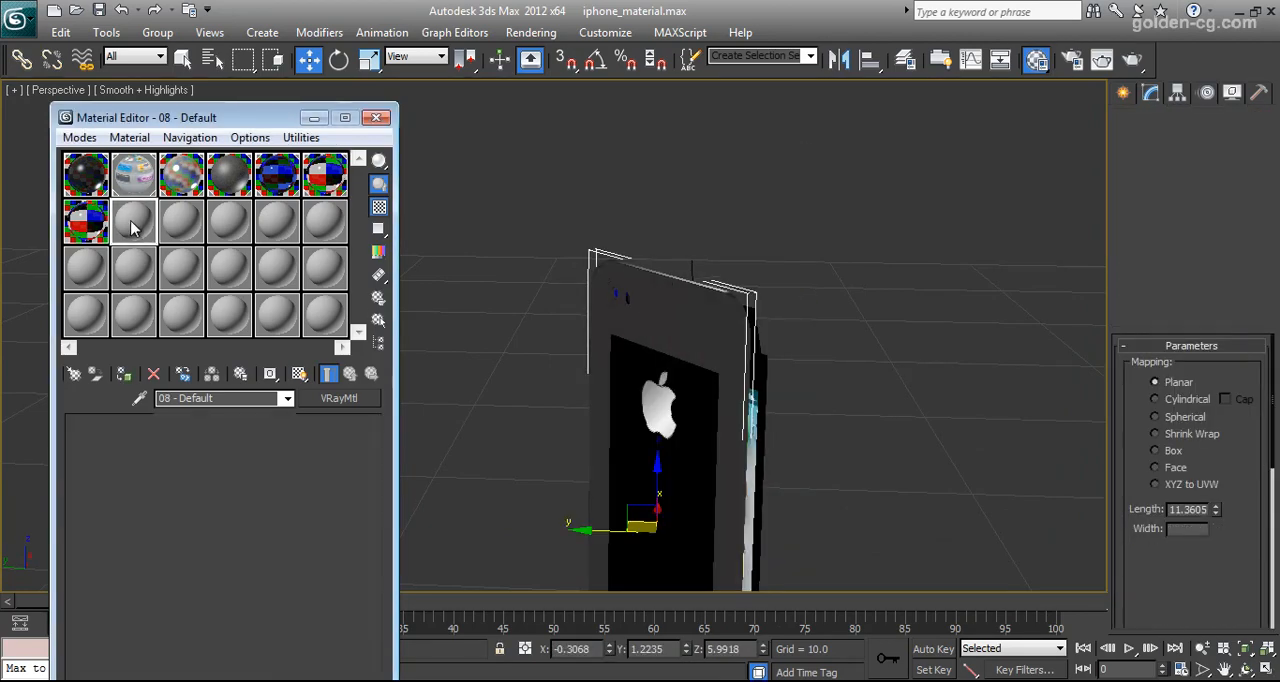
click(140, 398)
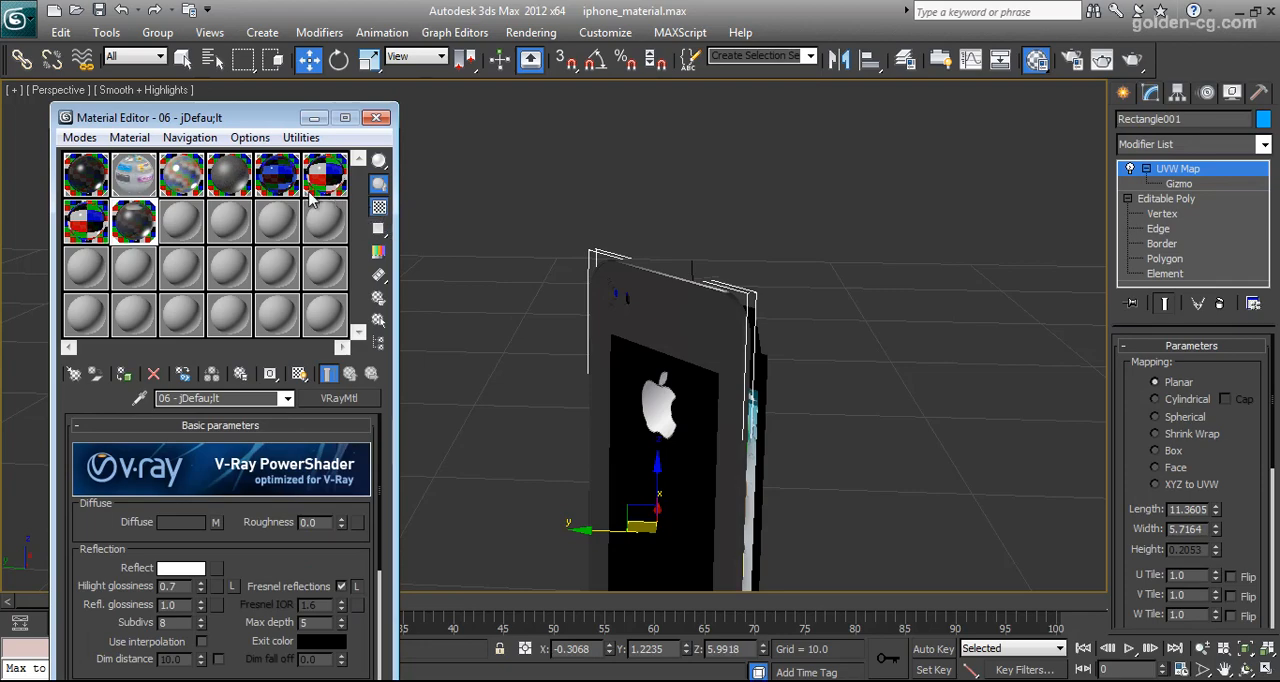
Copy the diffuse colour of 06 - Default to the back panel's 06 - jDefau;lt material and check 06 - Default's reflection colour
middle_drag(657, 388, 694, 380)
scroll(694, 380, up, 2)
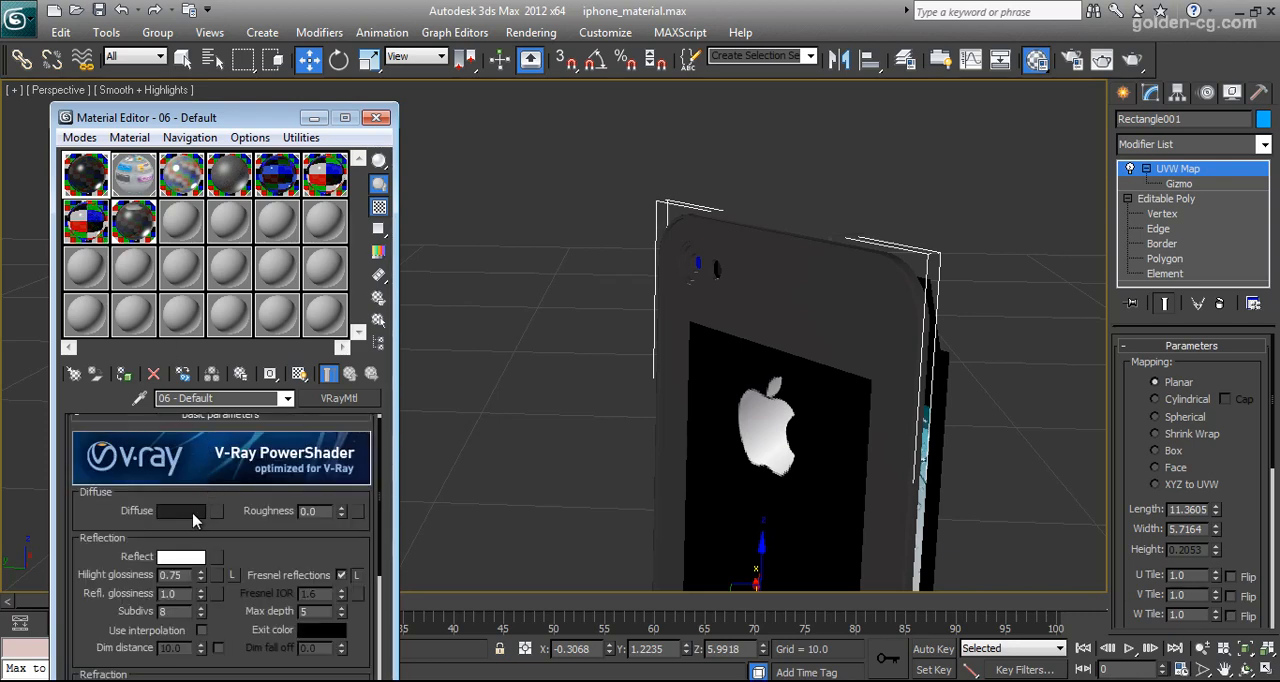
right_click(195, 518)
click(228, 543)
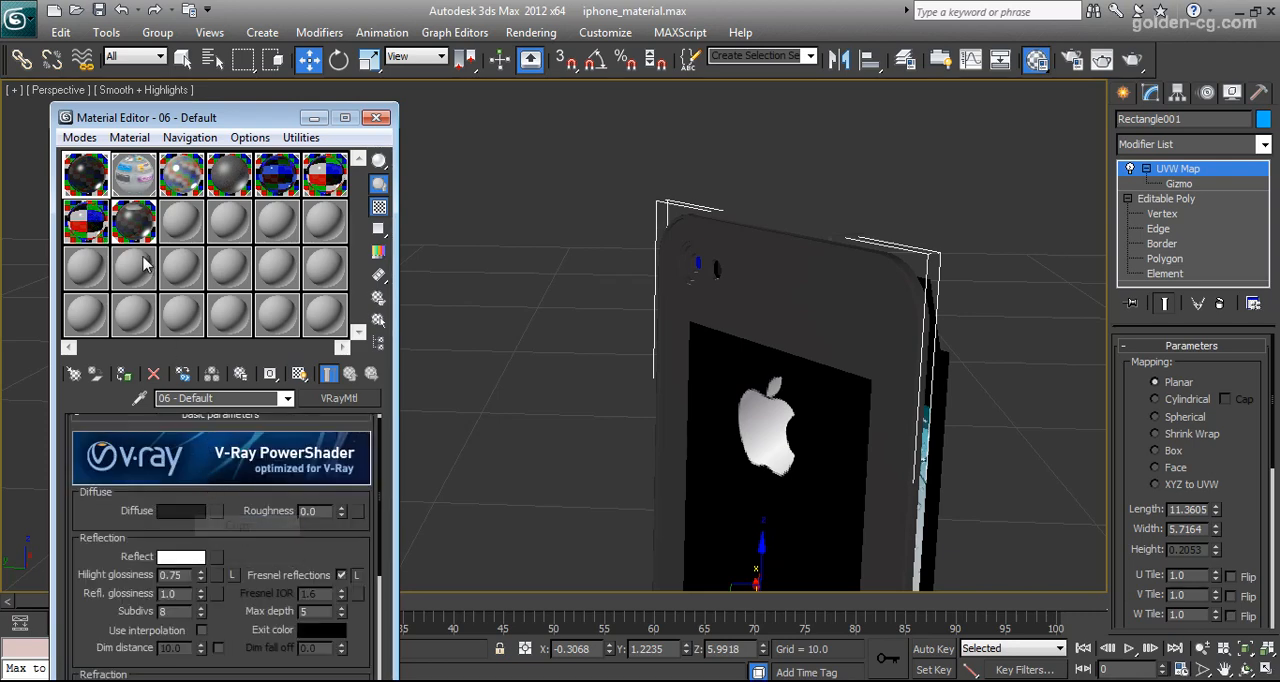
right_click(178, 524)
click(225, 554)
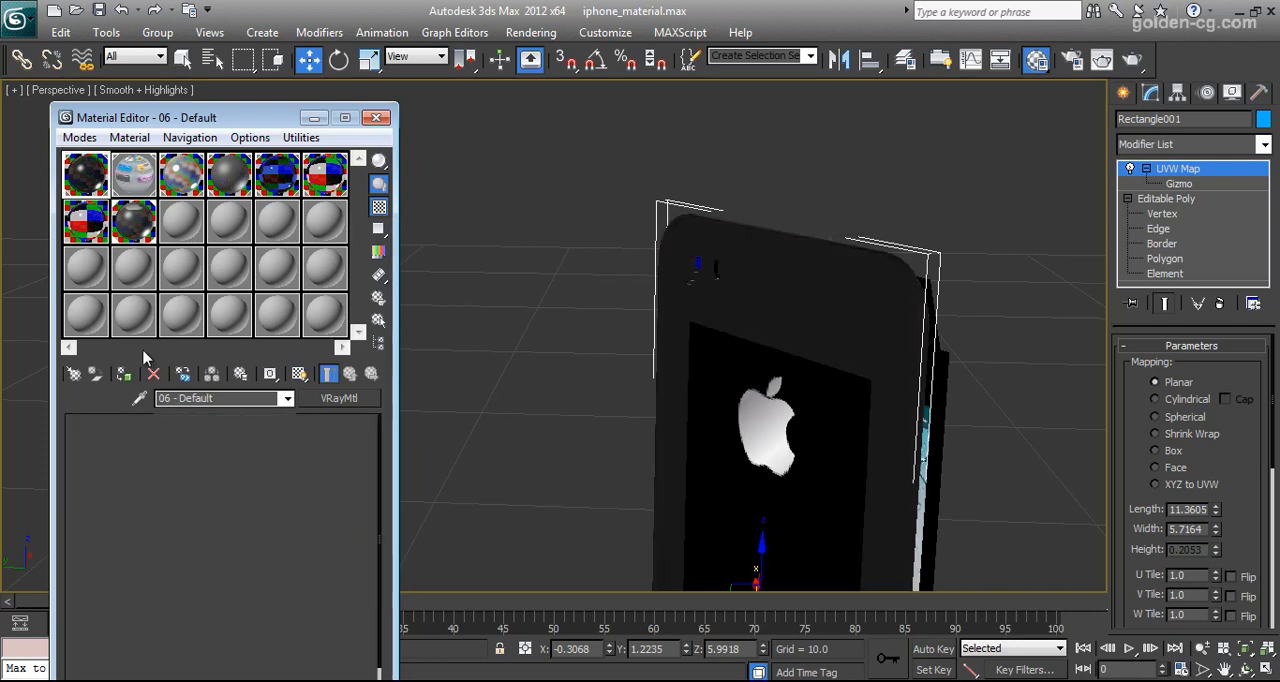
click(186, 557)
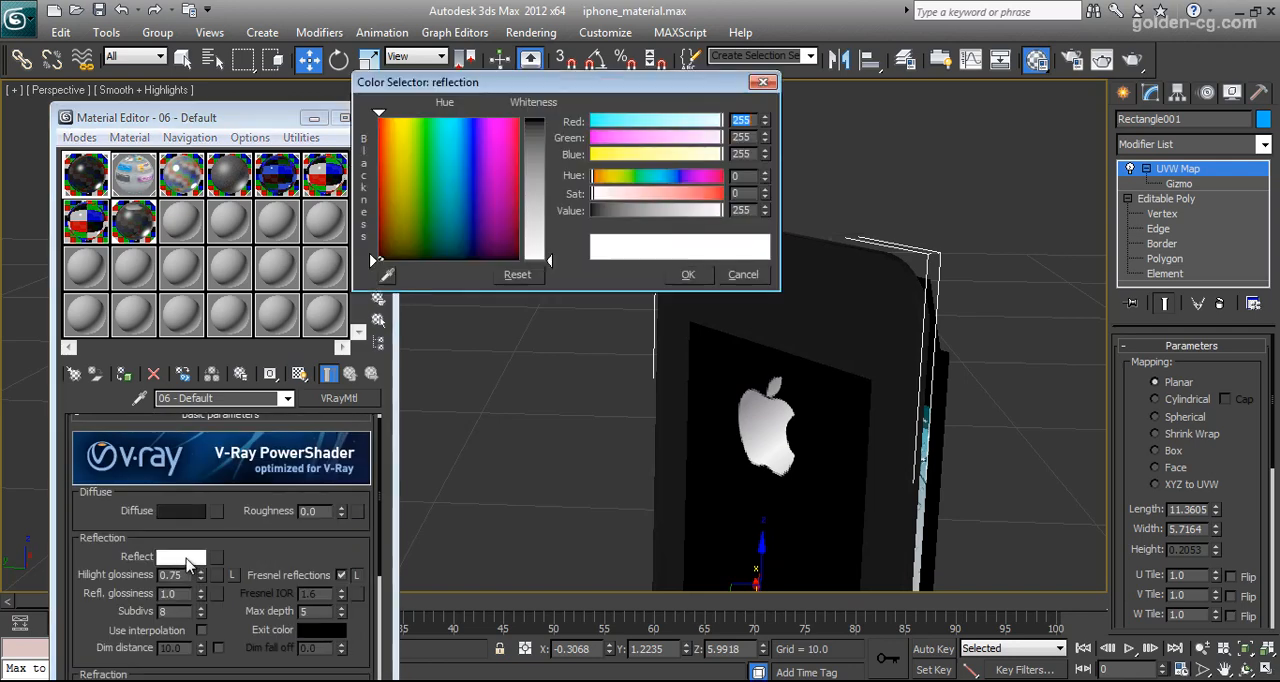
click(700, 278)
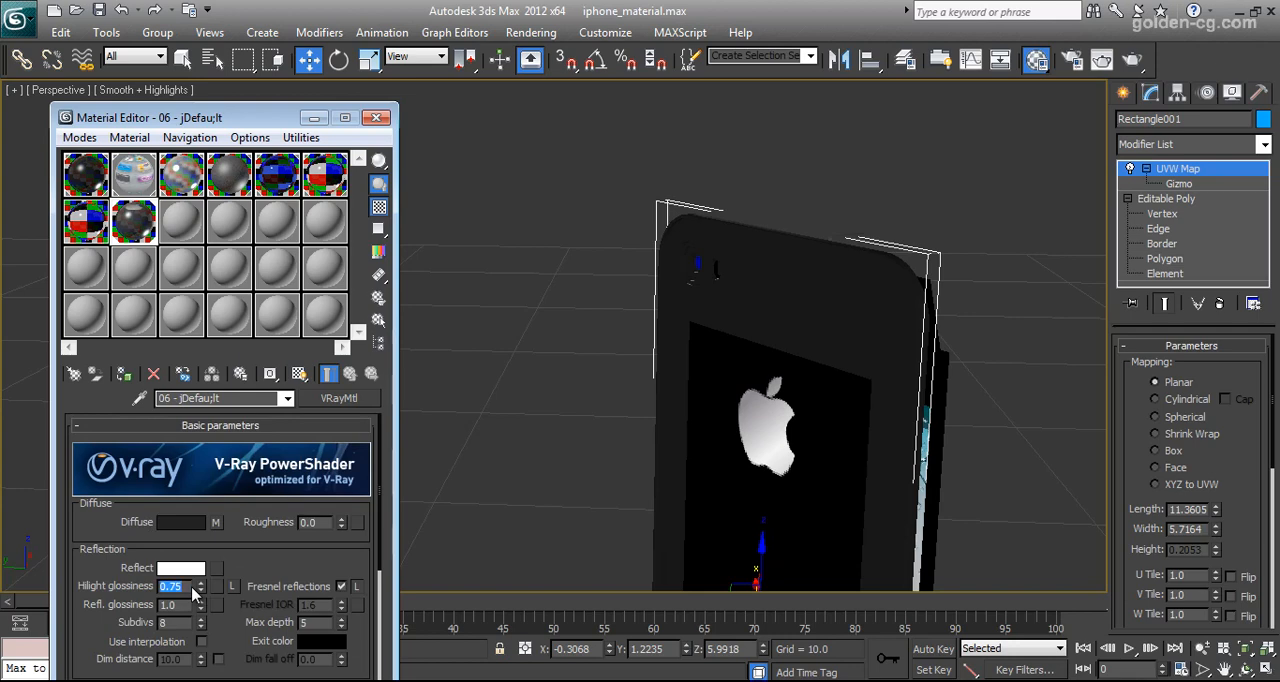
Compare 06 - Default's reflection and refraction settings with 06 - jDefau;lt and set 06 - jDefau;lt's refraction IOR to 1.46
scroll(316, 593, down, 5)
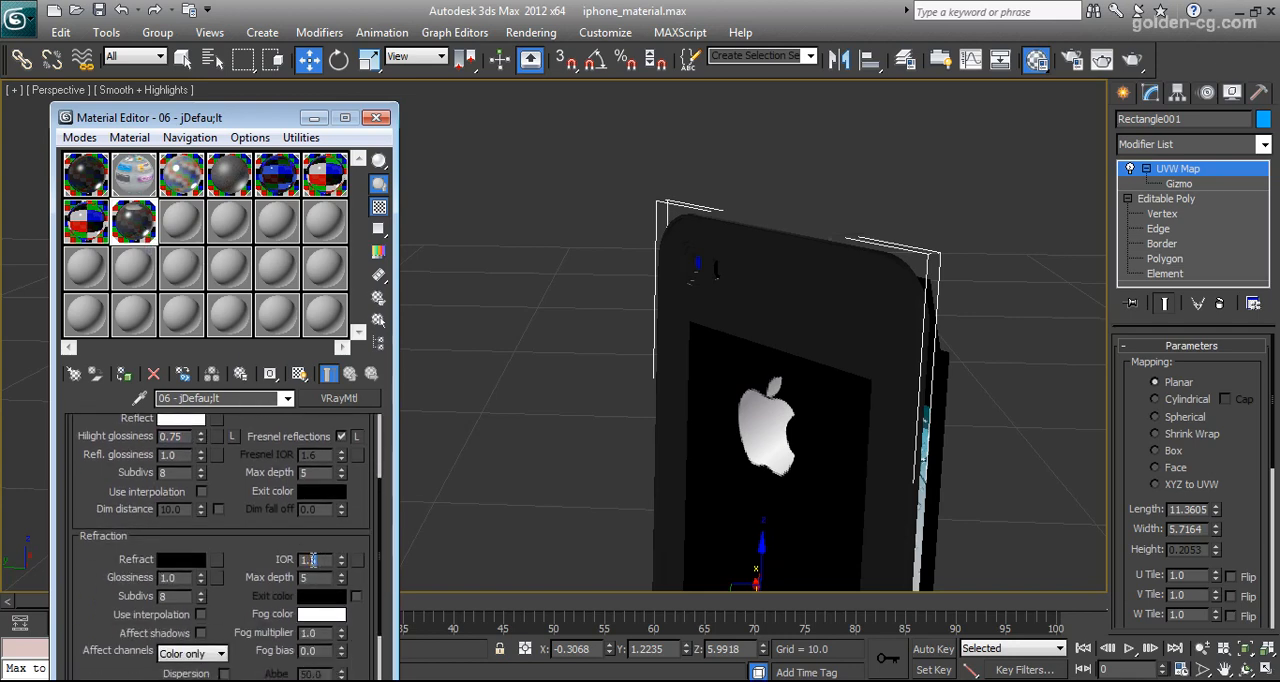
scroll(255, 422, up, 5)
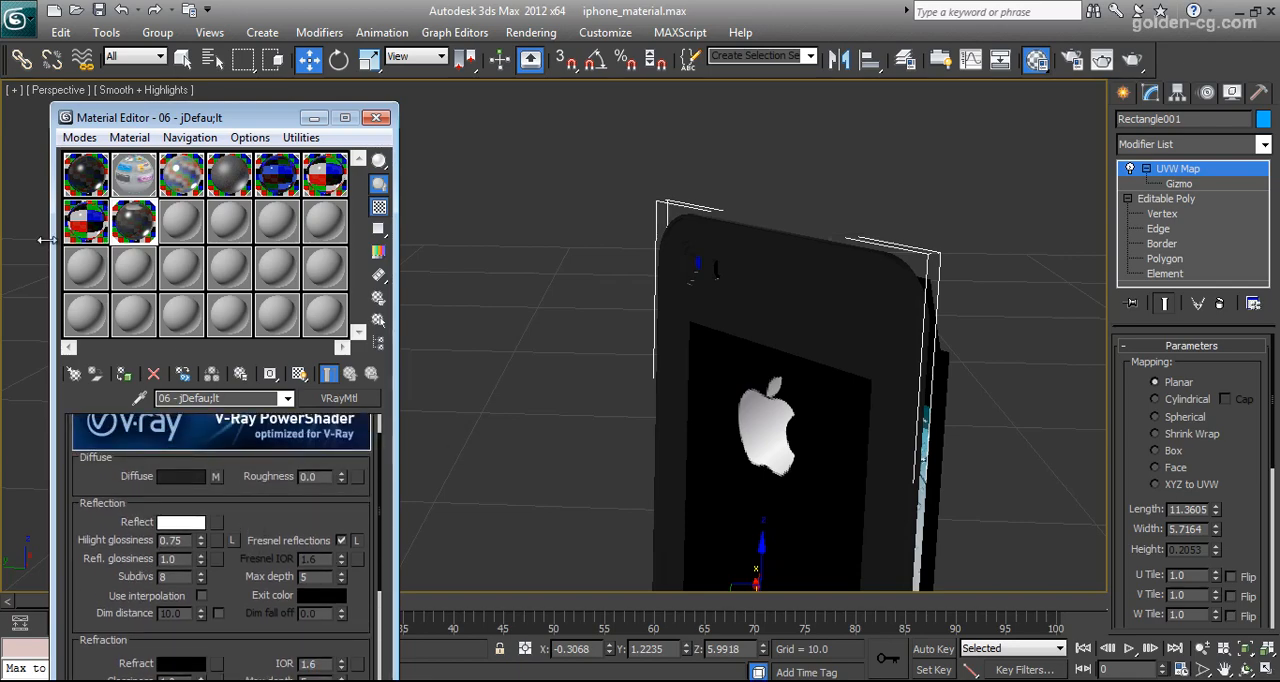
click(190, 560)
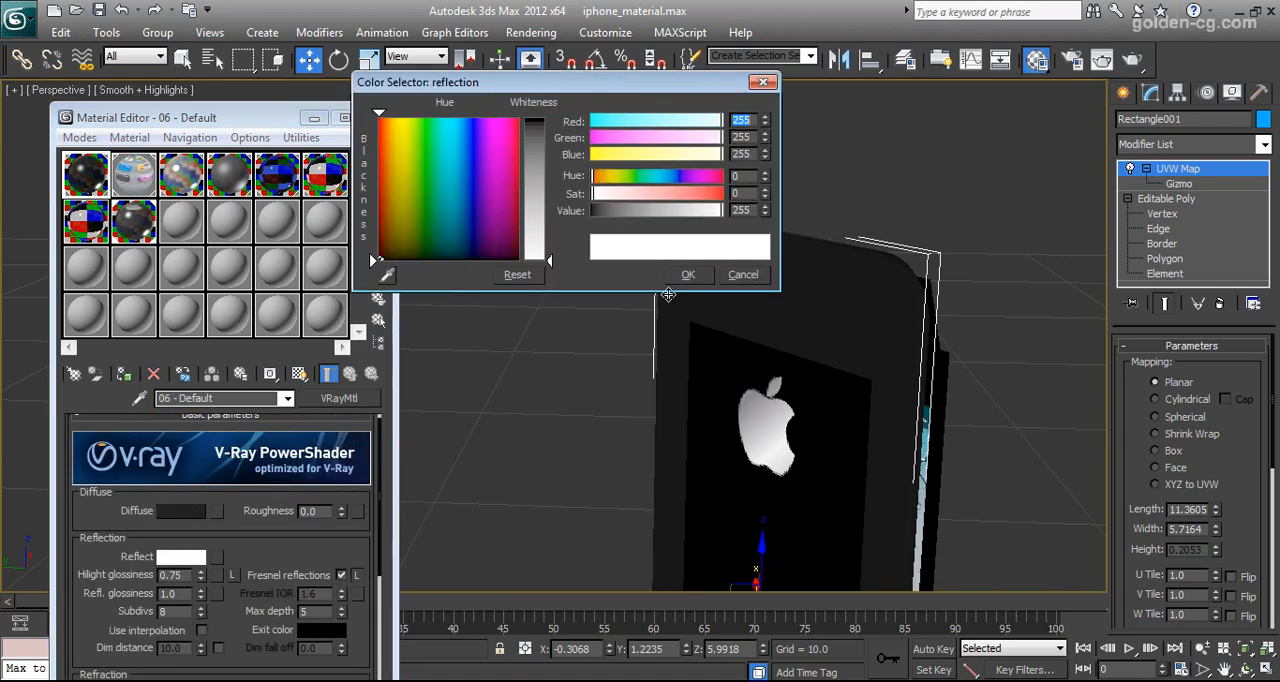
click(745, 284)
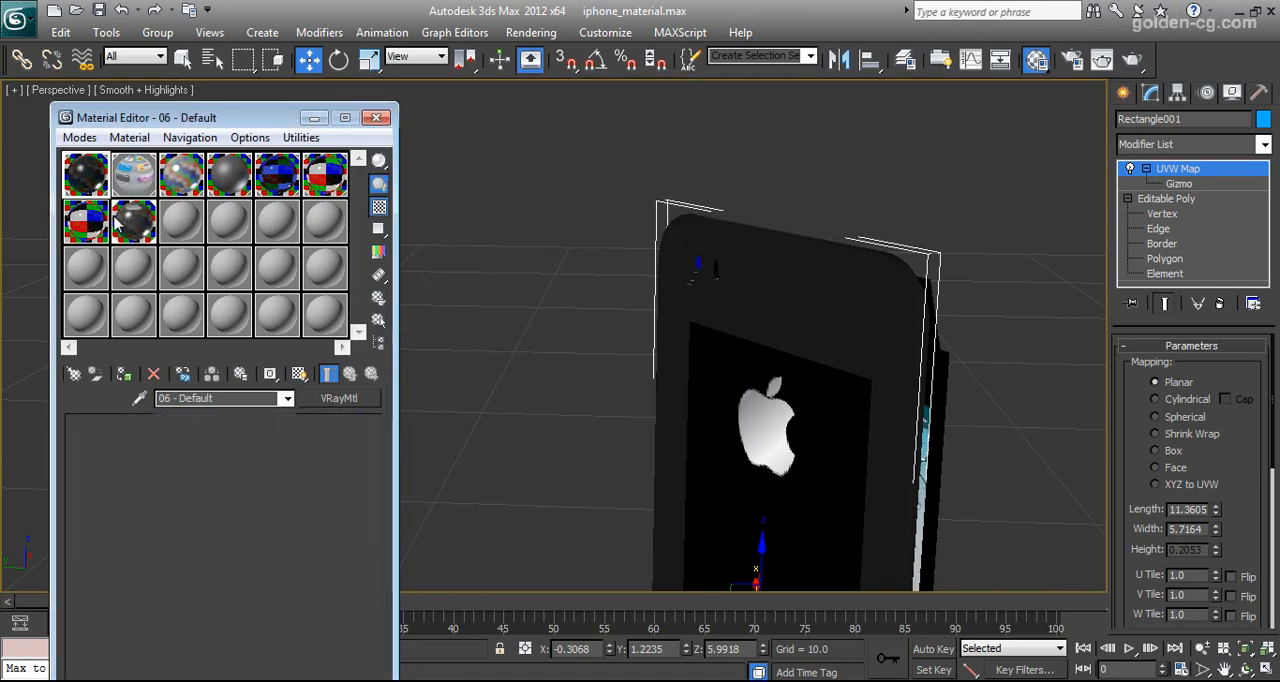
drag(248, 118, 287, 21)
scroll(270, 332, down, 1)
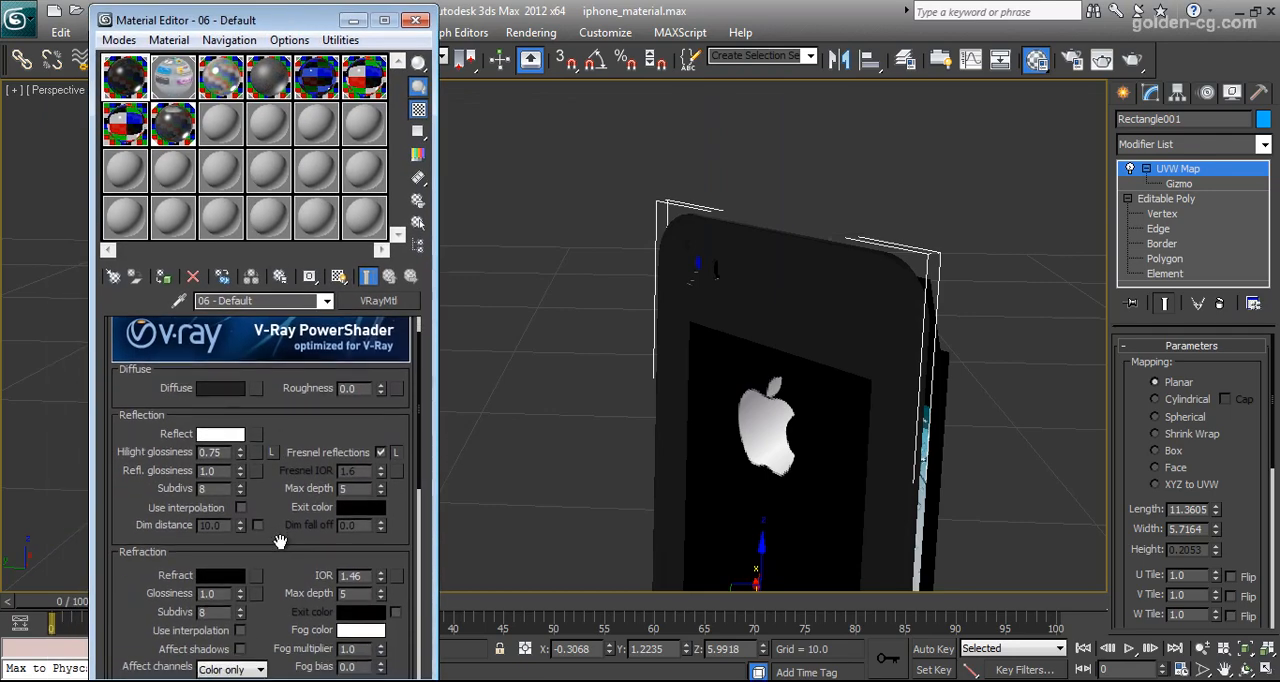
click(232, 425)
click(688, 274)
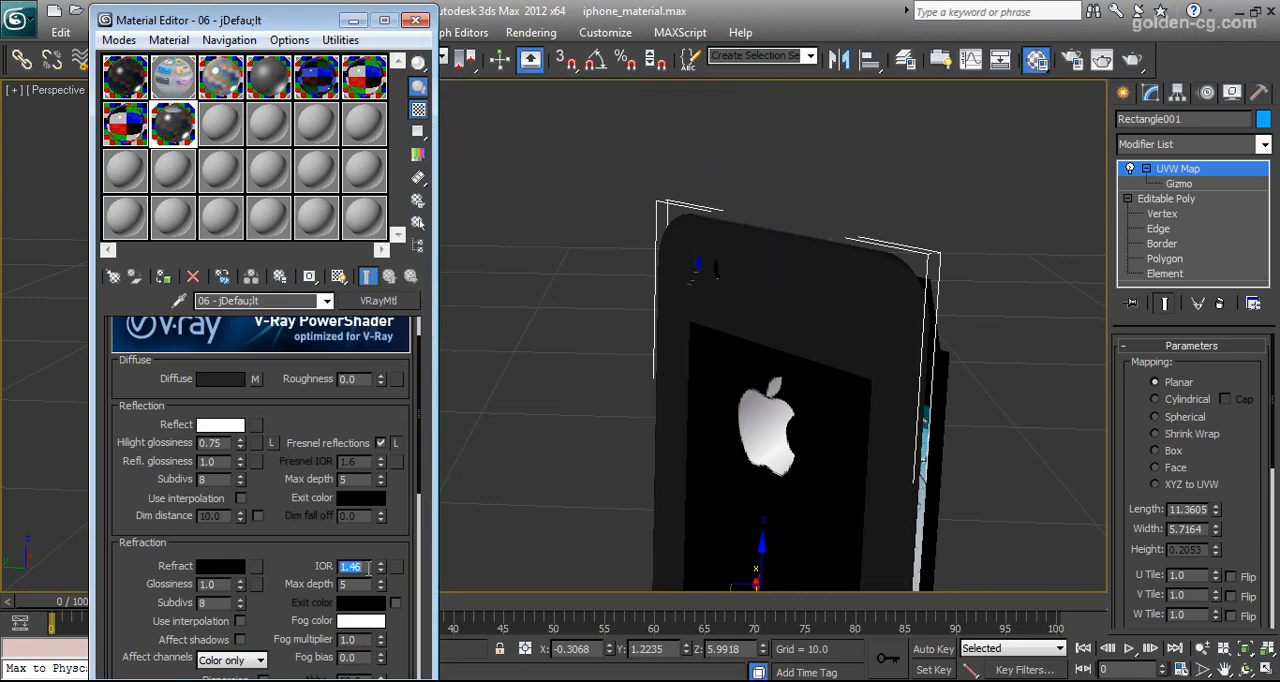
drag(308, 399, 315, 471)
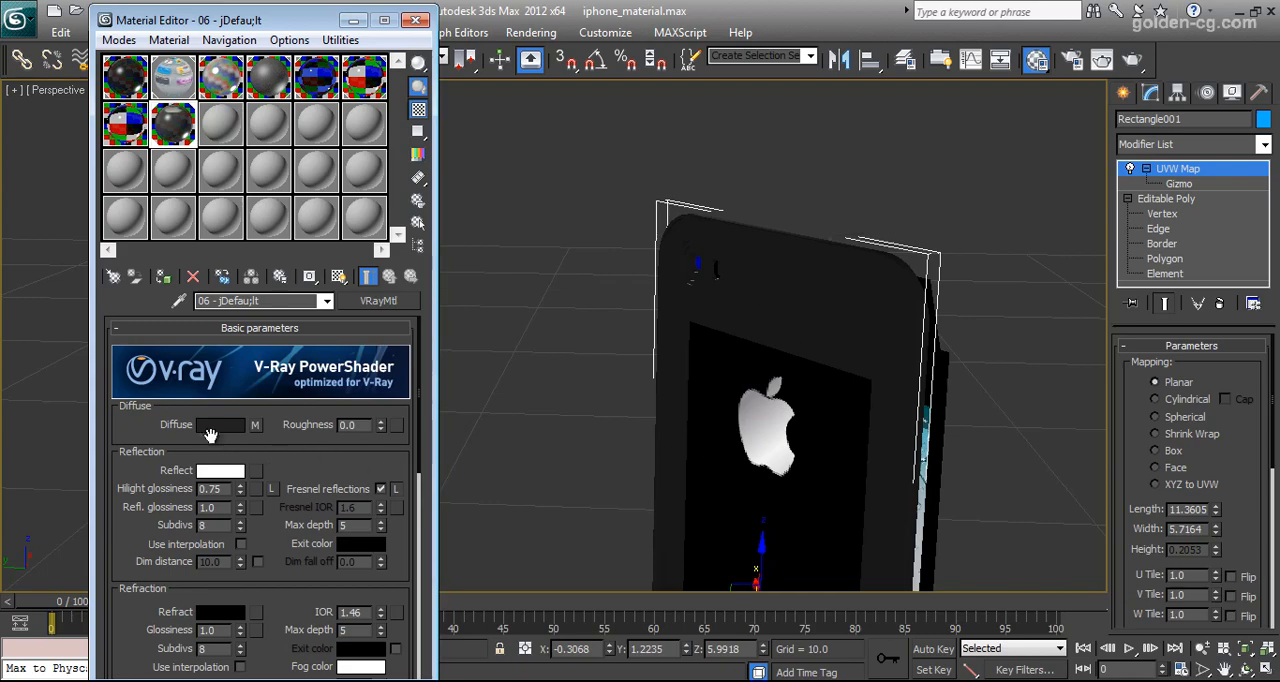
Copy 06 - jDefau;lt's diffuse colour into Color #1 of its diffuse Mix map
right_click(255, 426)
click(265, 453)
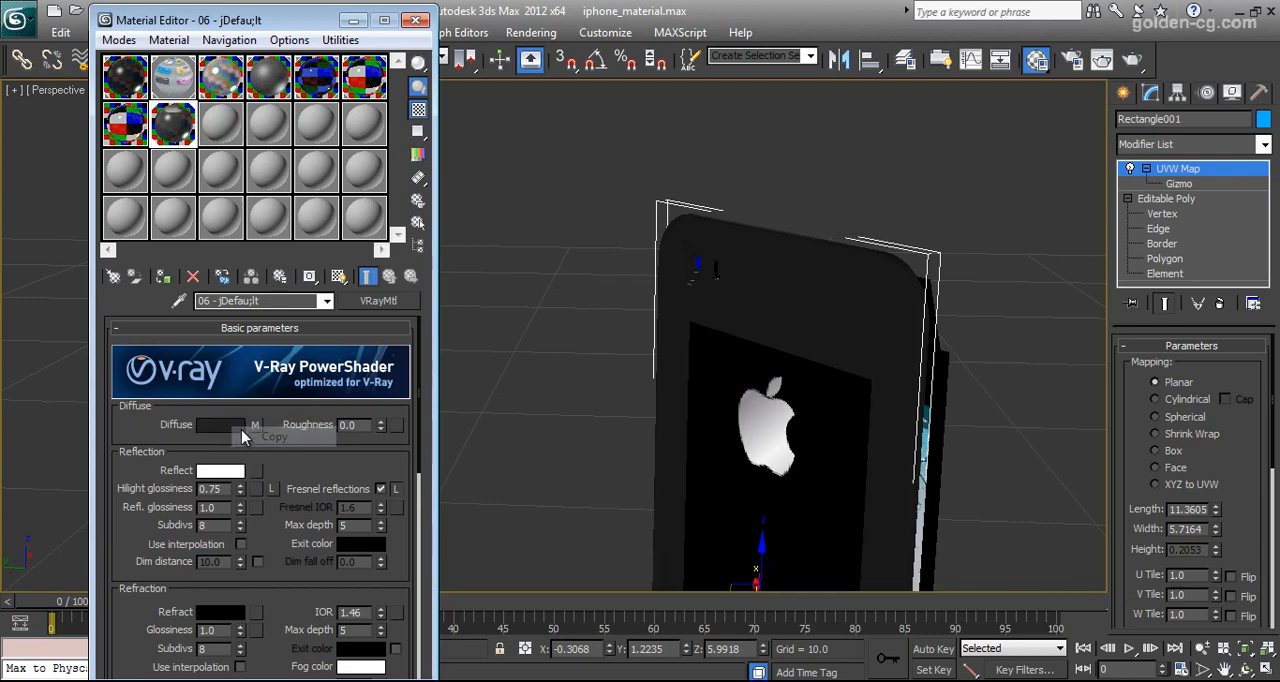
click(255, 426)
right_click(240, 372)
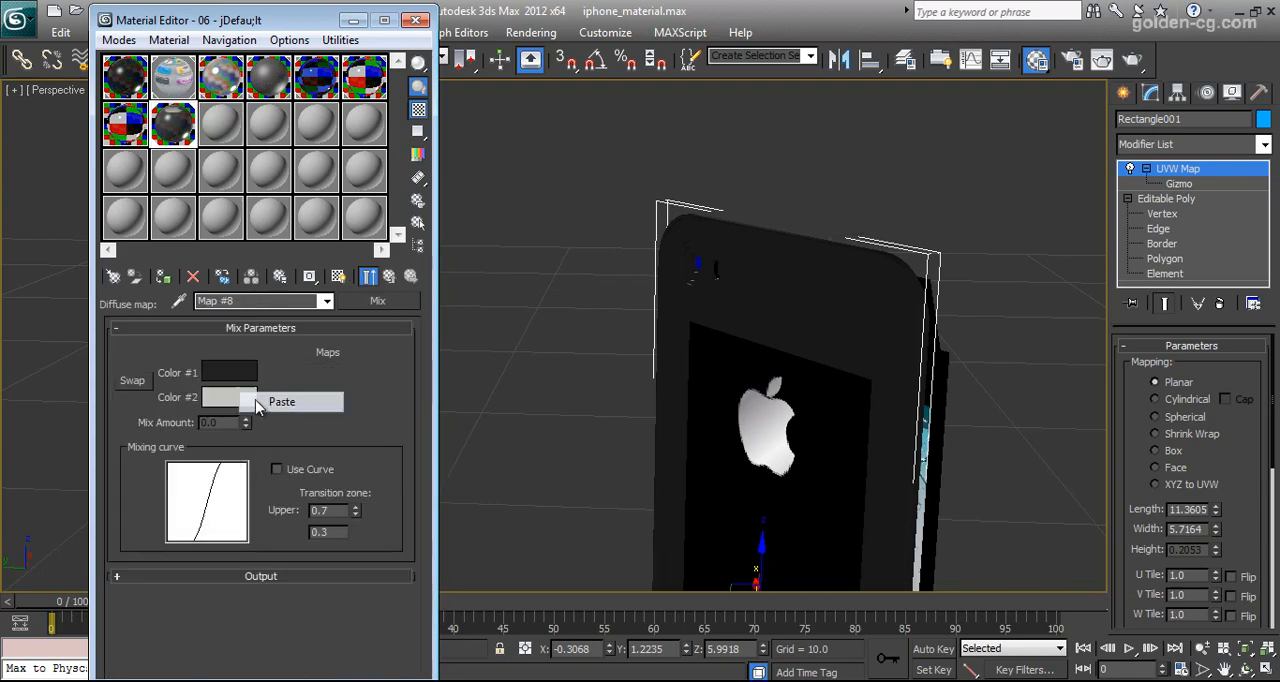
click(268, 402)
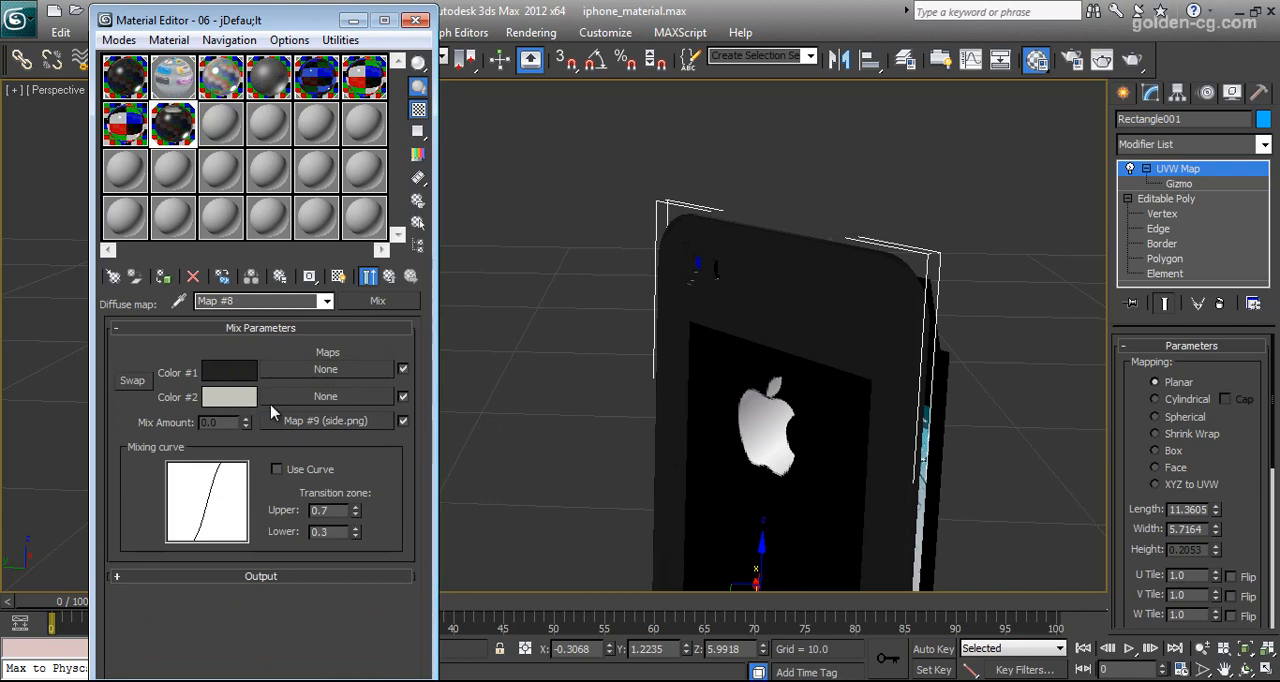
Copy the diffuse colour of the 08 - Default material into Color #2 of 06 - jDefau;lt's Mix map
click(173, 123)
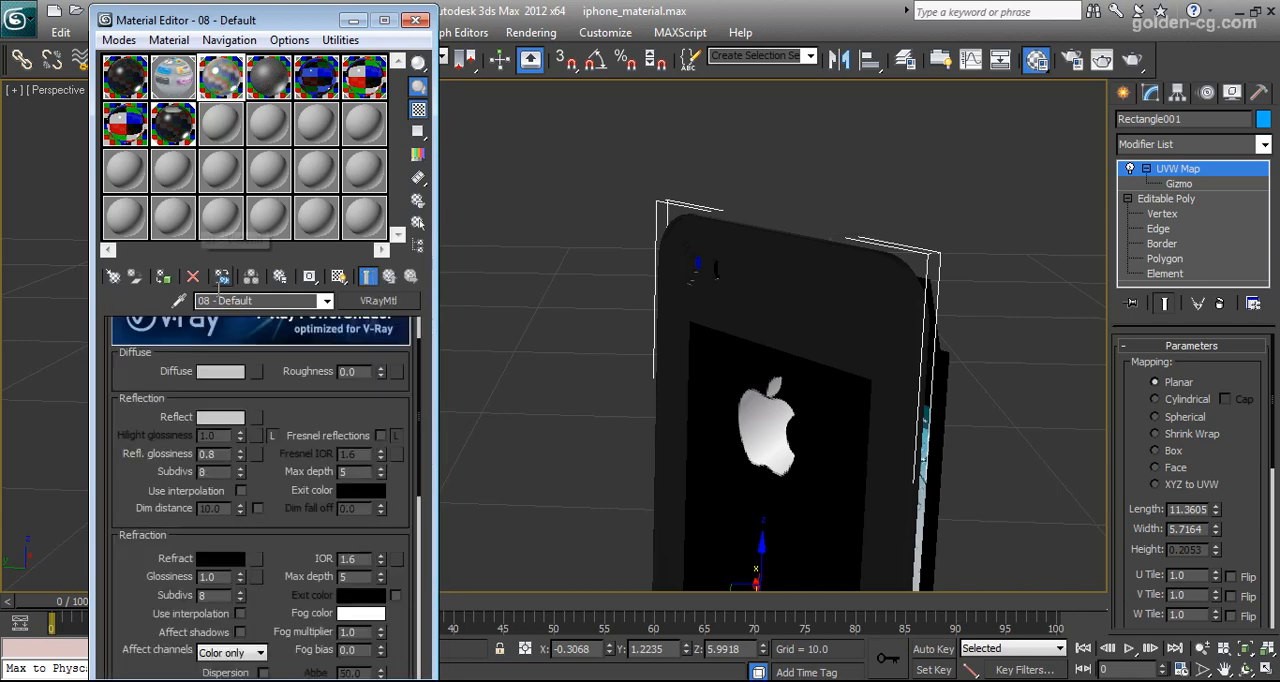
right_click(220, 371)
click(252, 386)
click(178, 132)
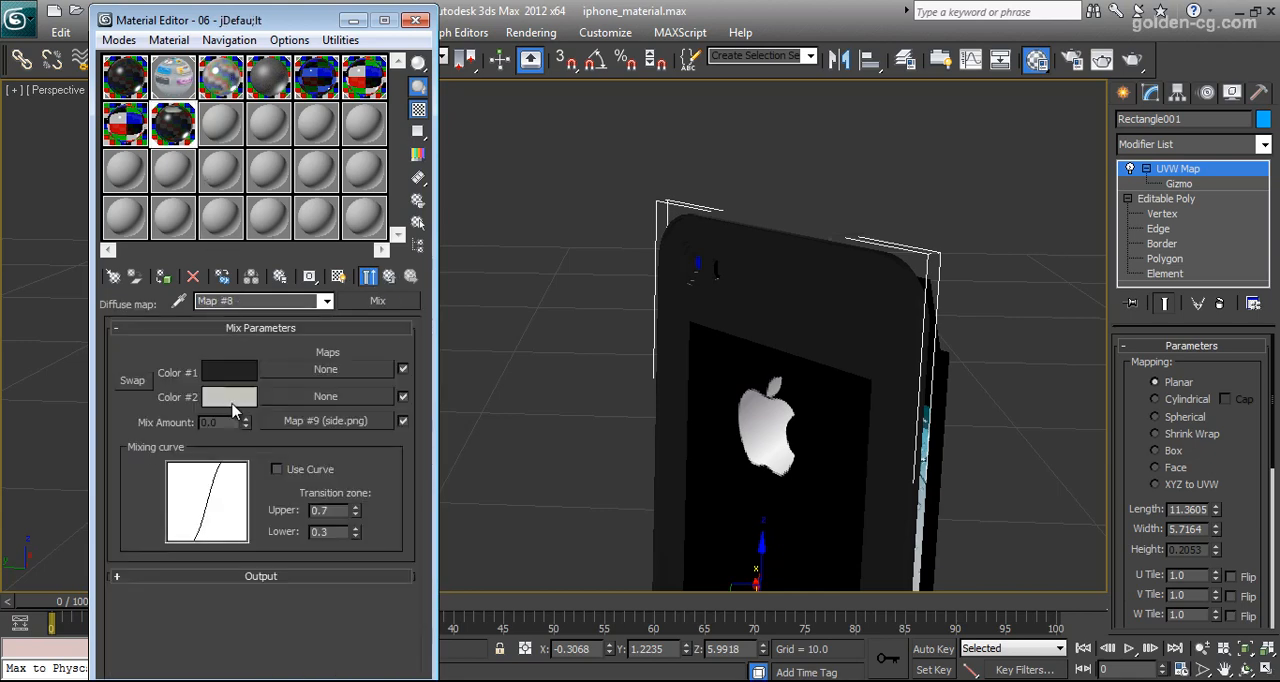
right_click(231, 403)
click(253, 436)
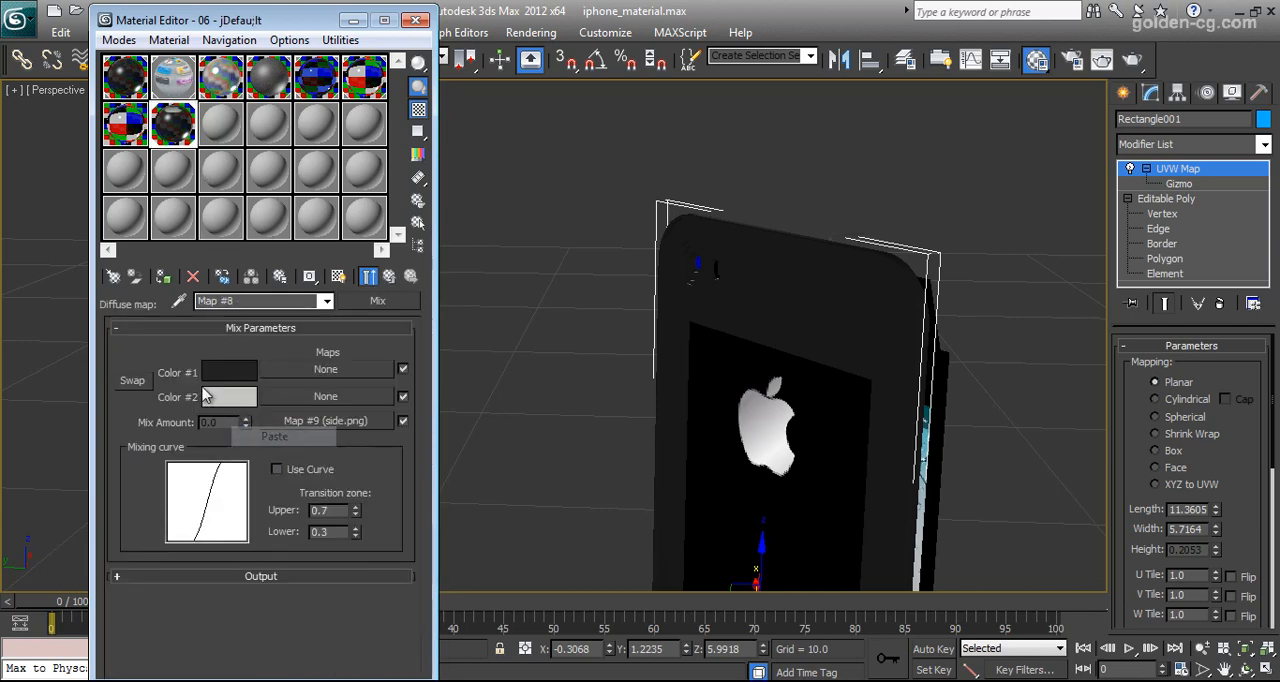
View the side.png bitmap that controls the mix amount, and return to the Mix map
click(311, 425)
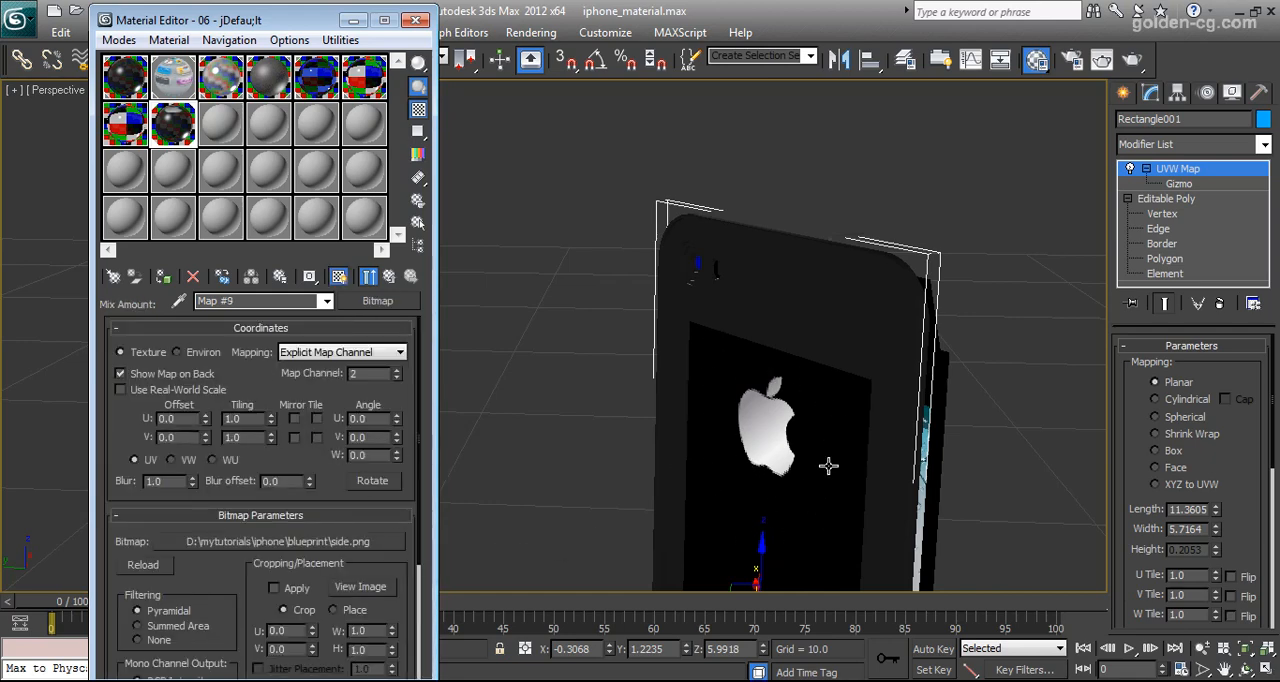
middle_drag(783, 443, 770, 366)
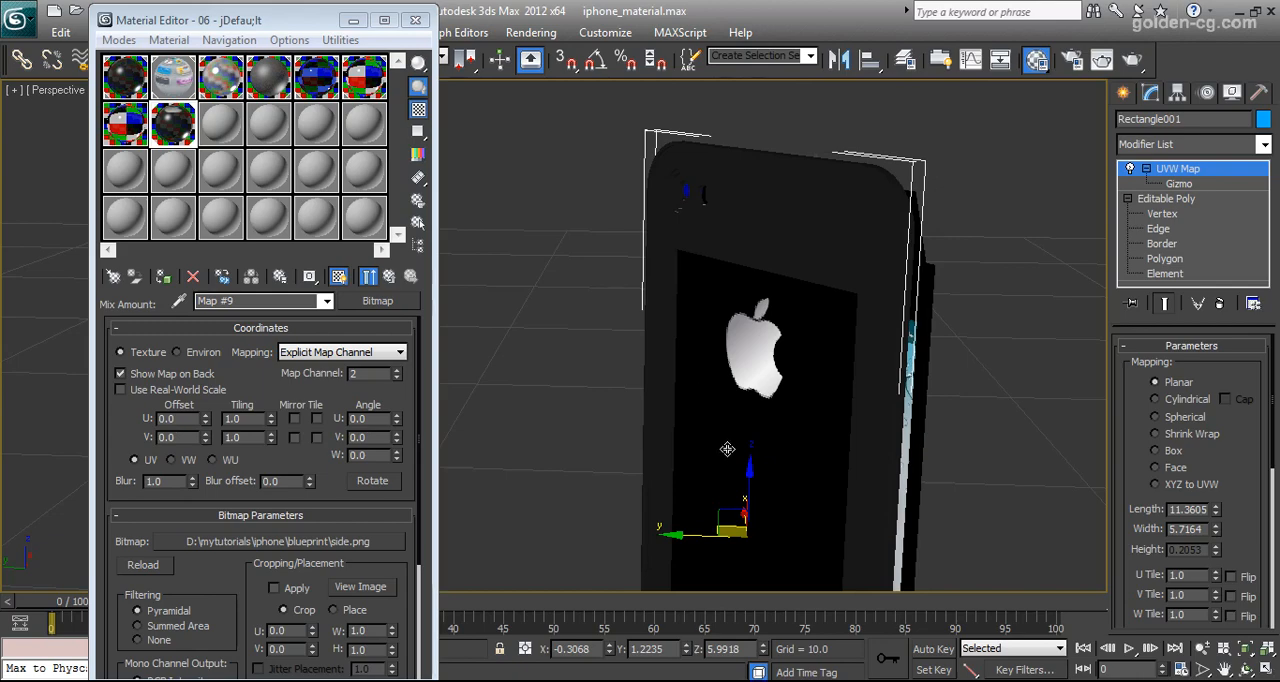
click(362, 587)
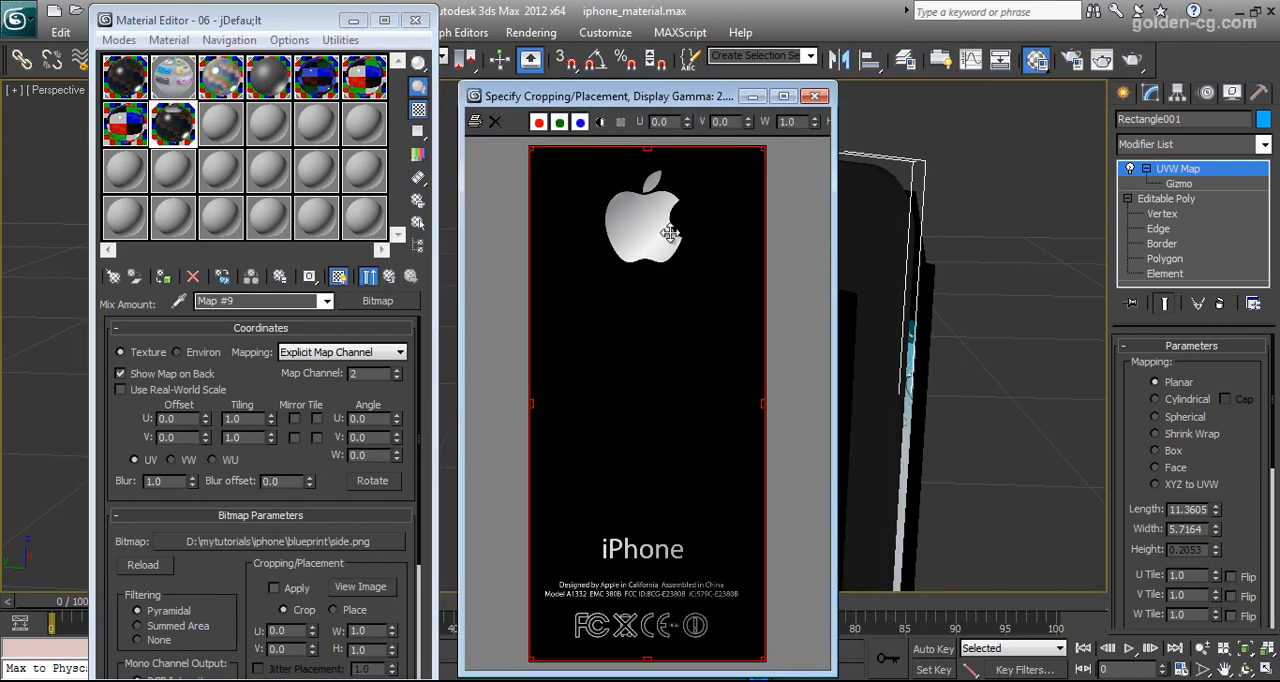
click(815, 96)
click(391, 279)
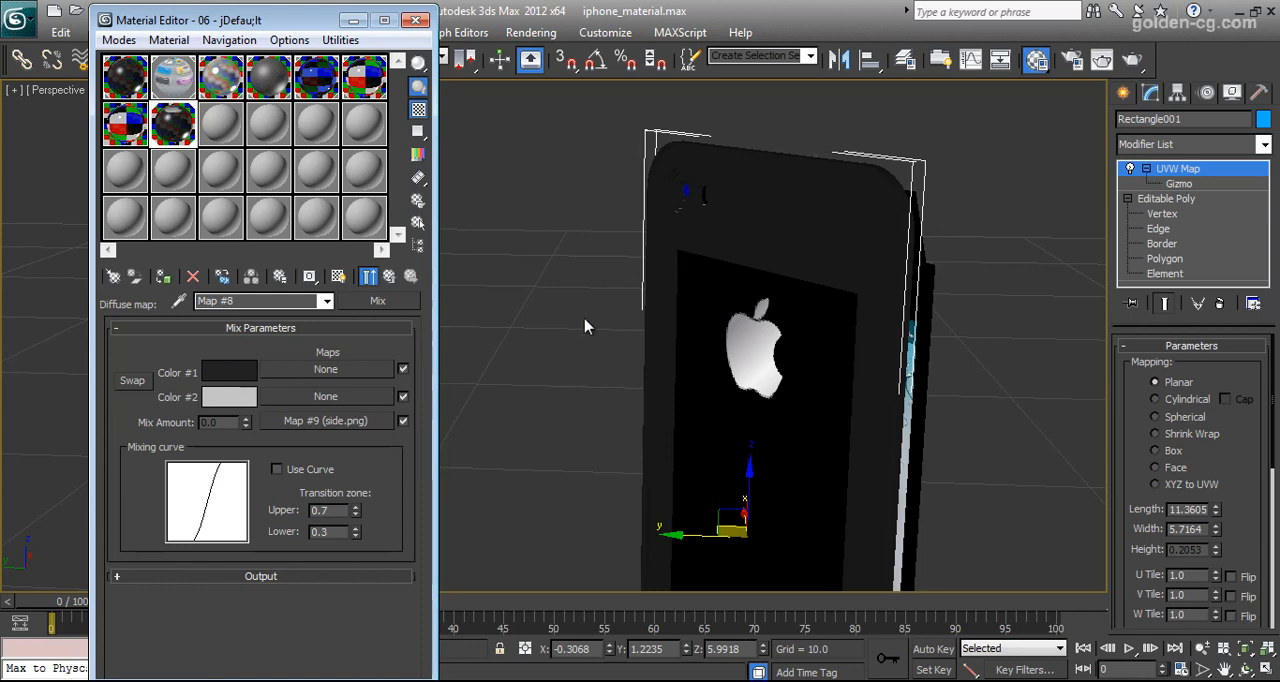
Change 06 - jDefau;lt's sample shape to a box and open its enlarged preview
drag(418, 62, 482, 64)
double_click(176, 135)
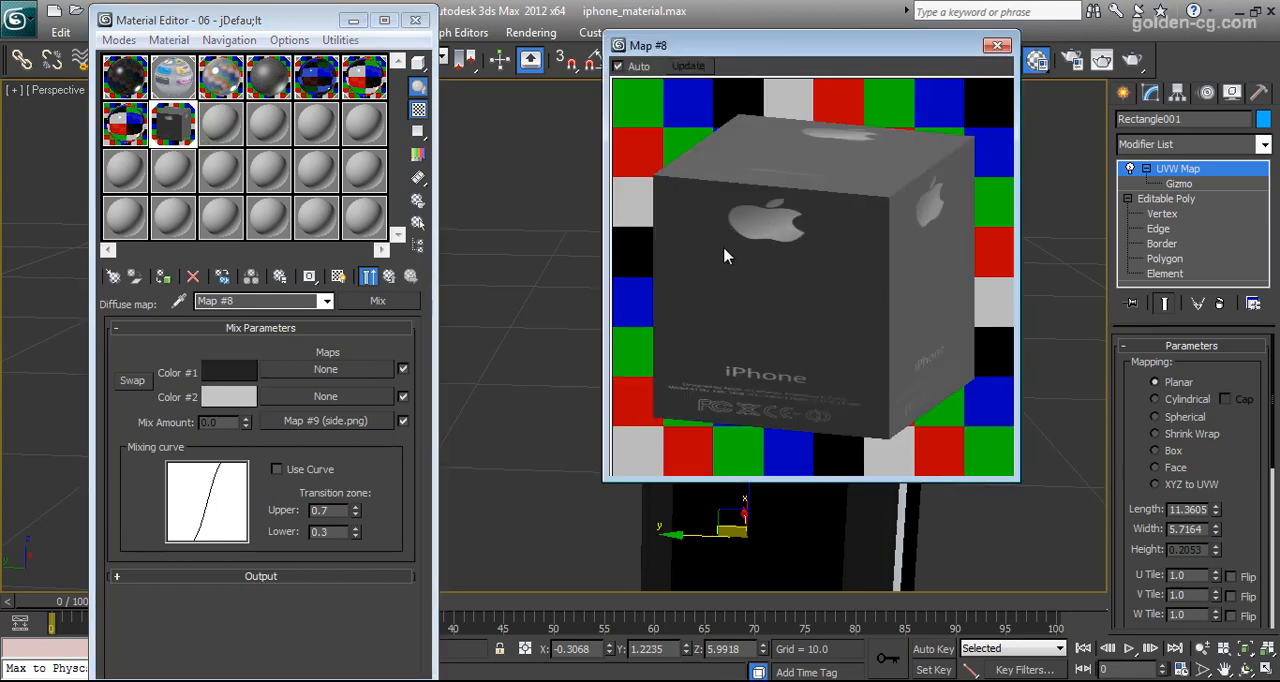
Try a pale pink (255, 215, 215) and a red (255, 23, 23) as Color #2 of the Mix map
click(229, 396)
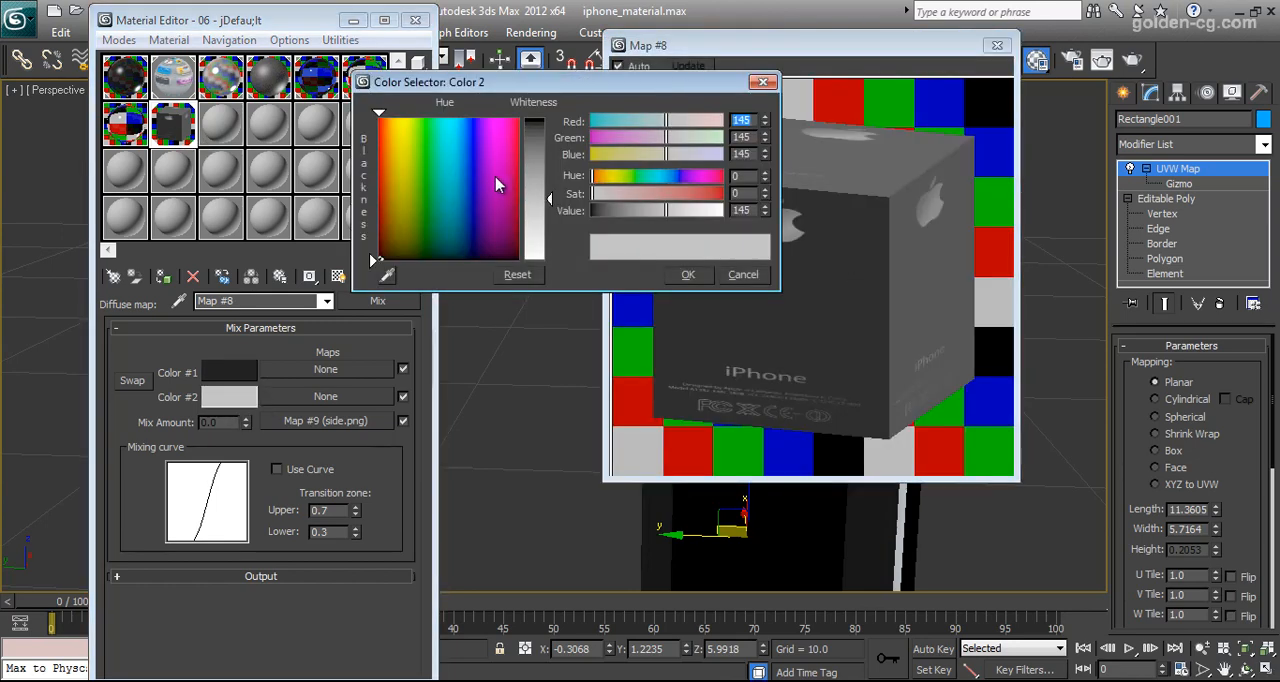
click(519, 117)
drag(522, 172, 552, 97)
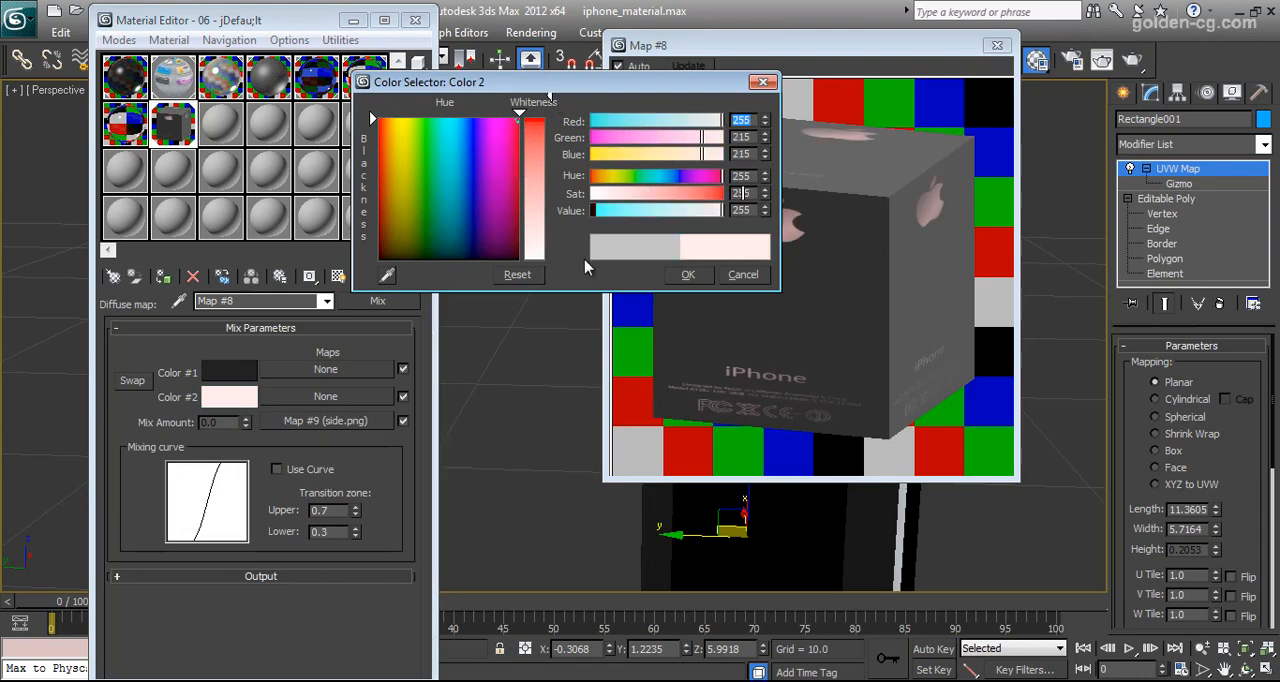
click(688, 276)
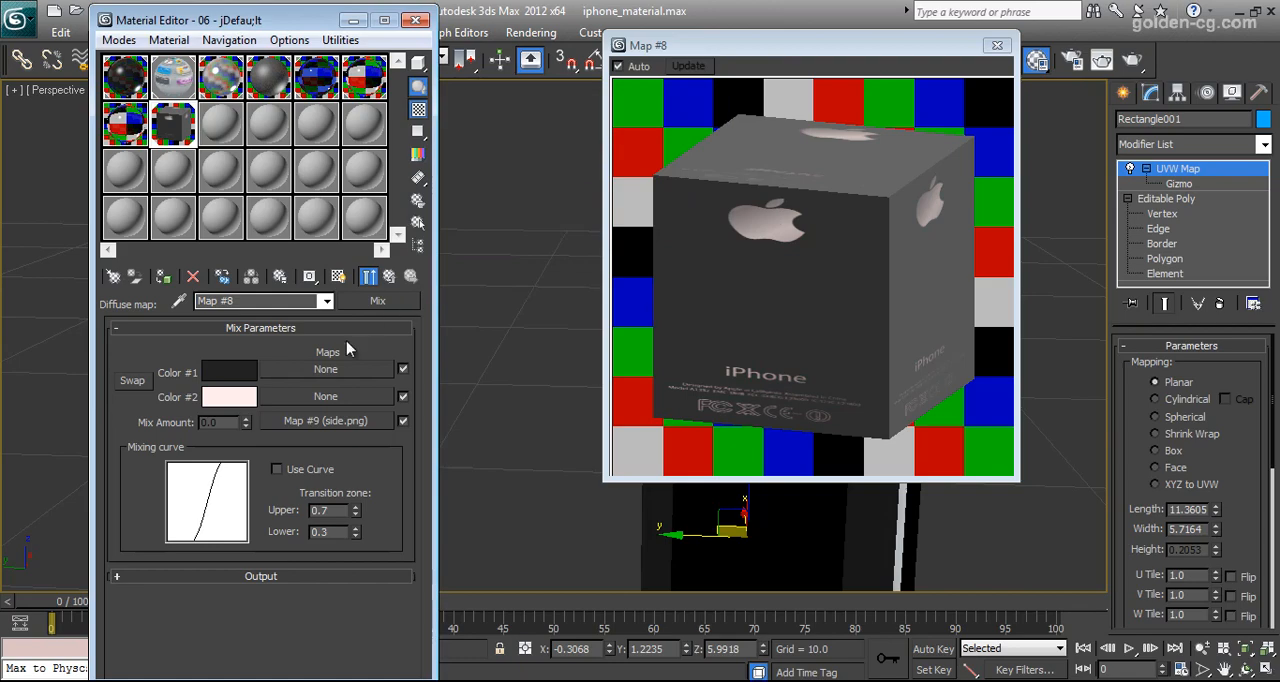
click(238, 398)
drag(531, 163, 542, 135)
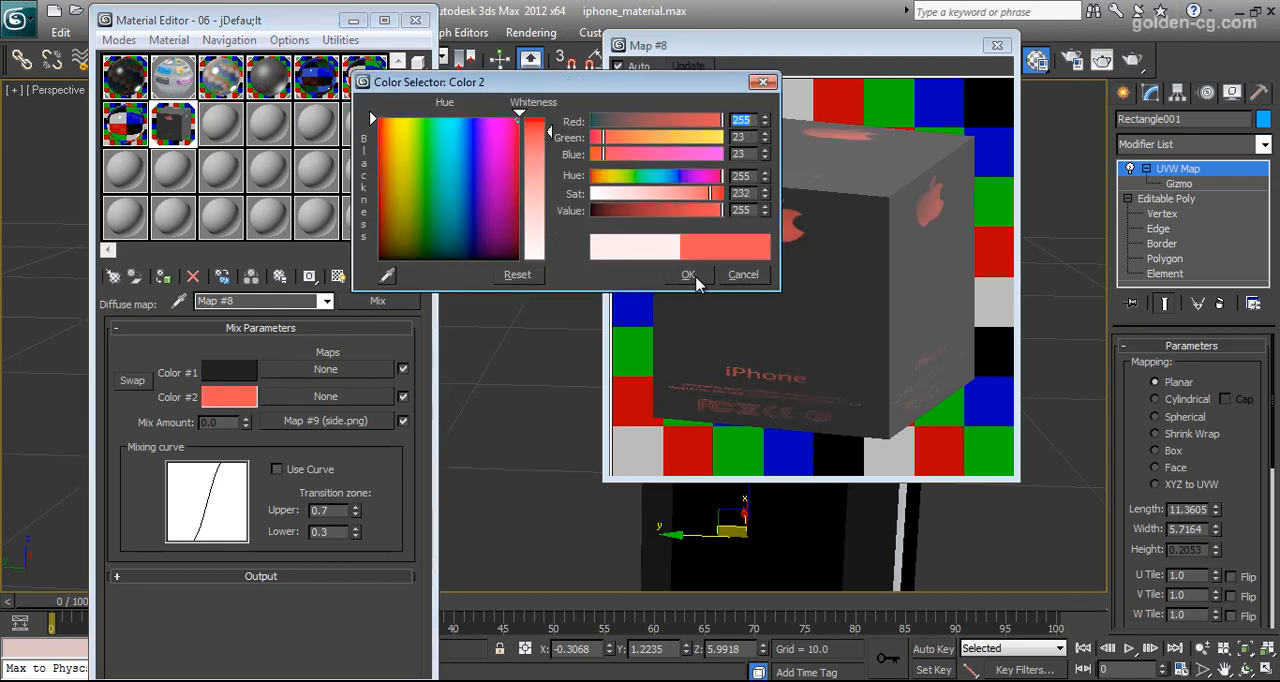
View the black-and-white side.png mask image again and go back to the Mix parameters
click(325, 422)
click(360, 587)
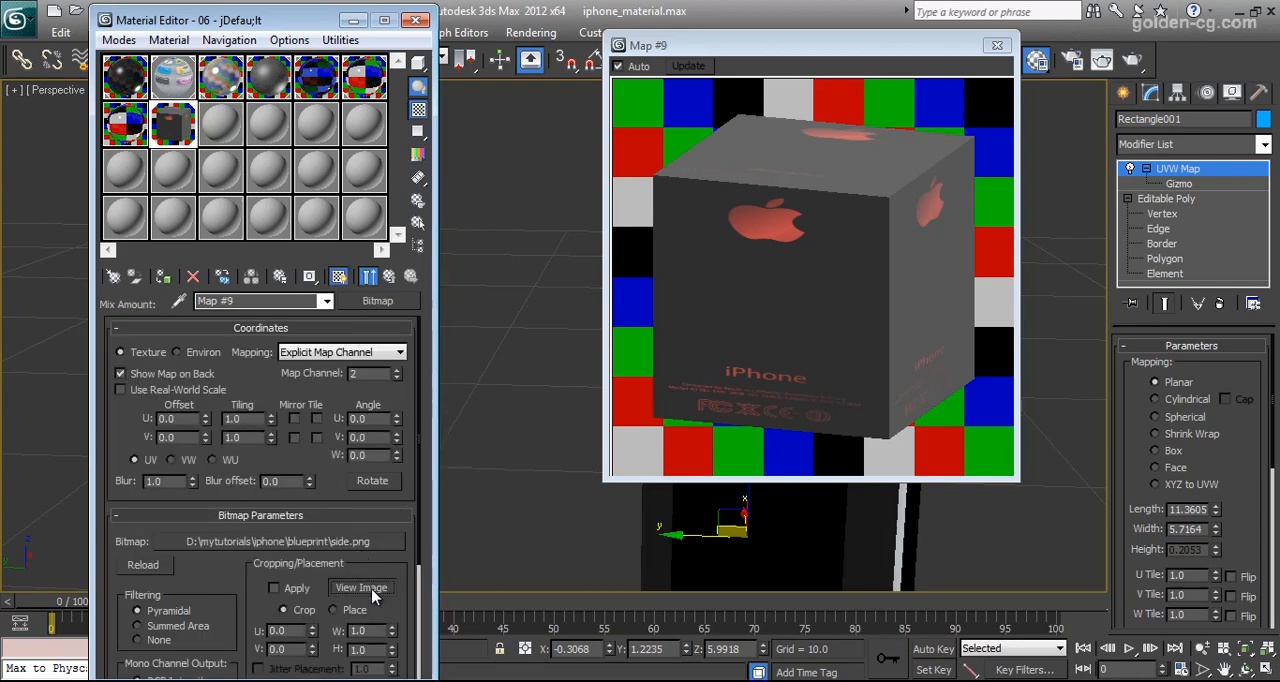
drag(684, 98, 584, 97)
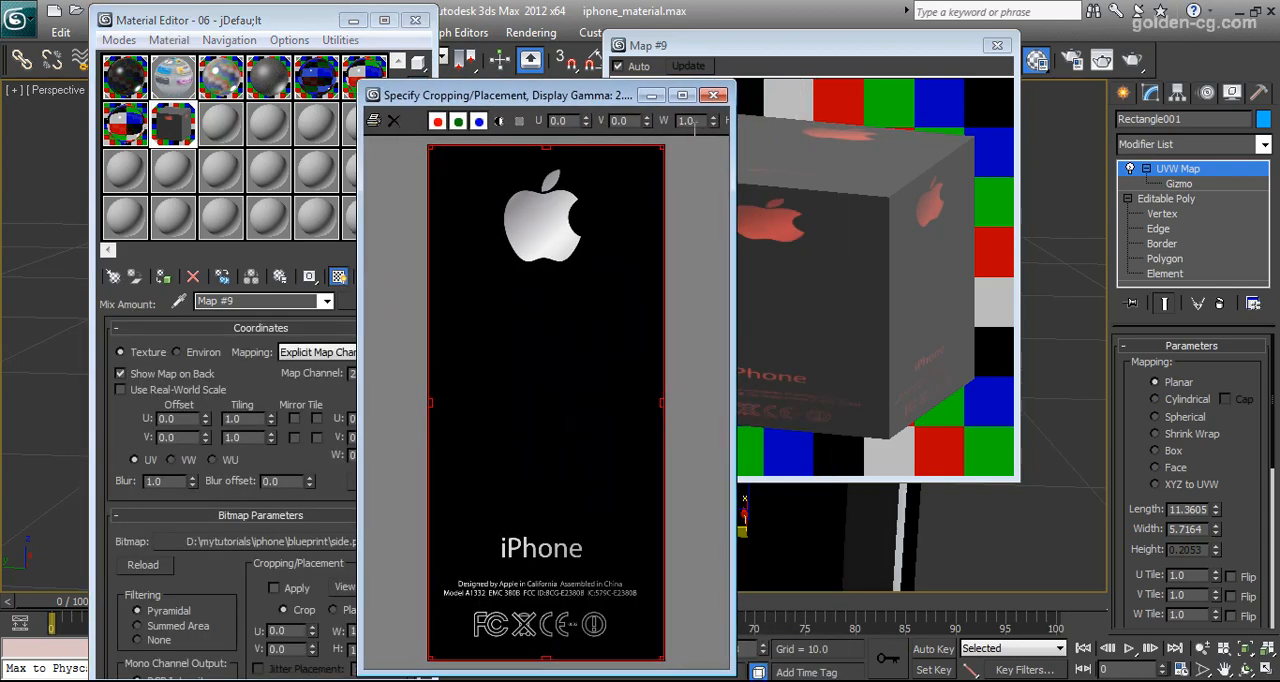
click(713, 95)
click(389, 277)
Paste the copied grey back into Color #2, open the side.png mix map and close the enlarged preview
right_click(231, 398)
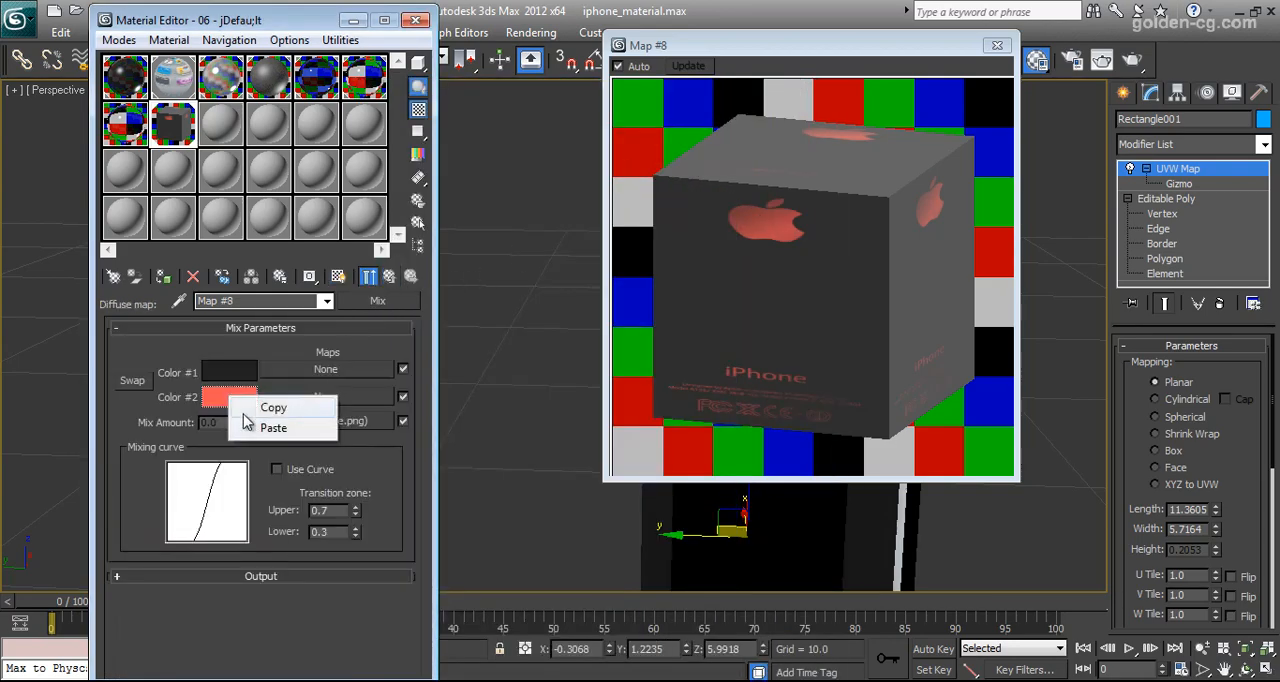
click(268, 428)
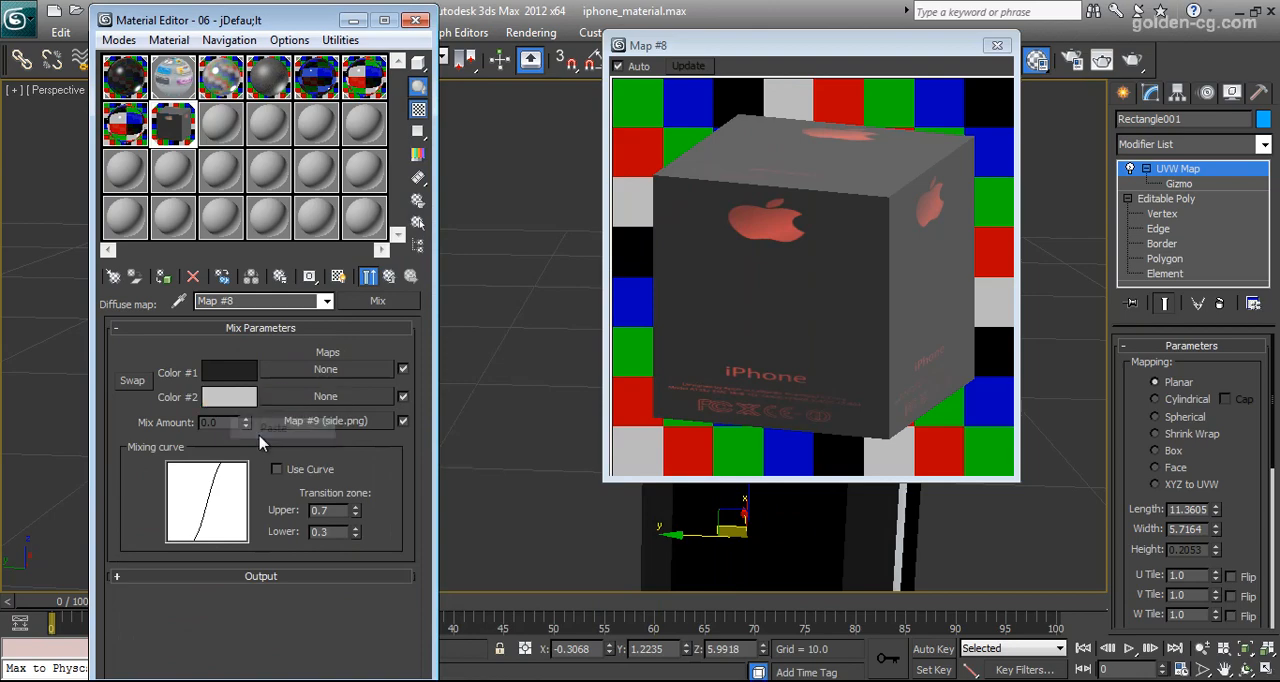
click(389, 277)
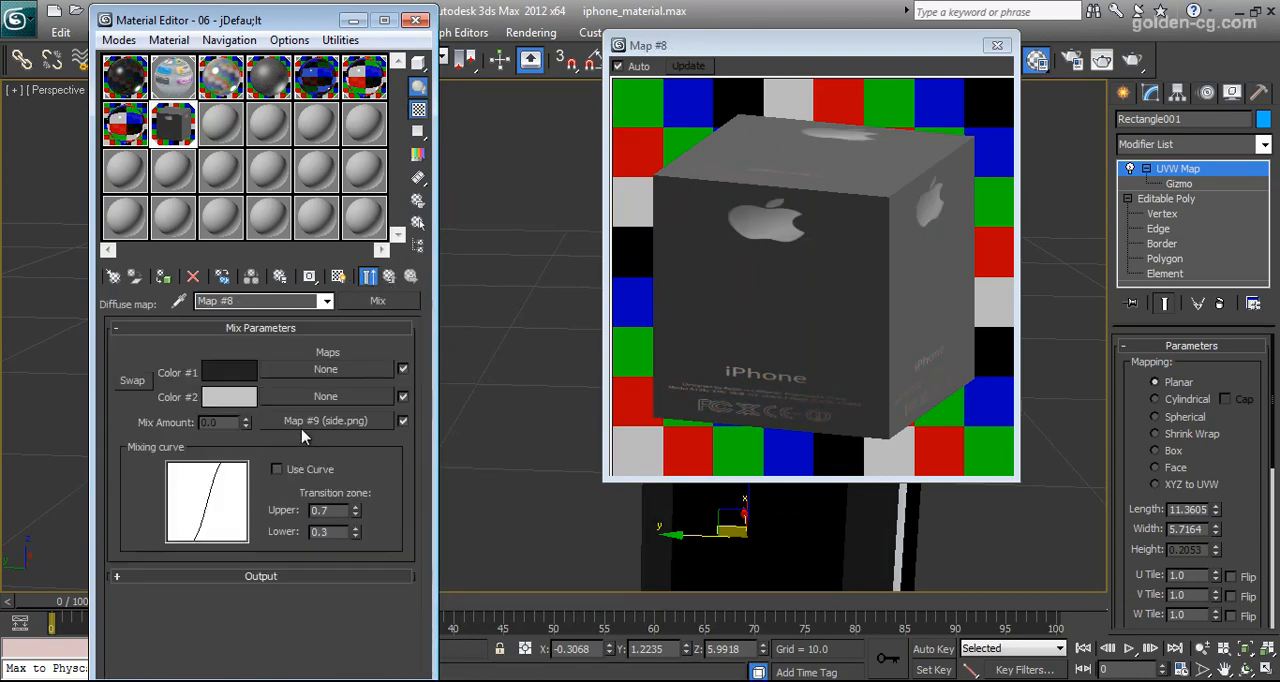
click(305, 432)
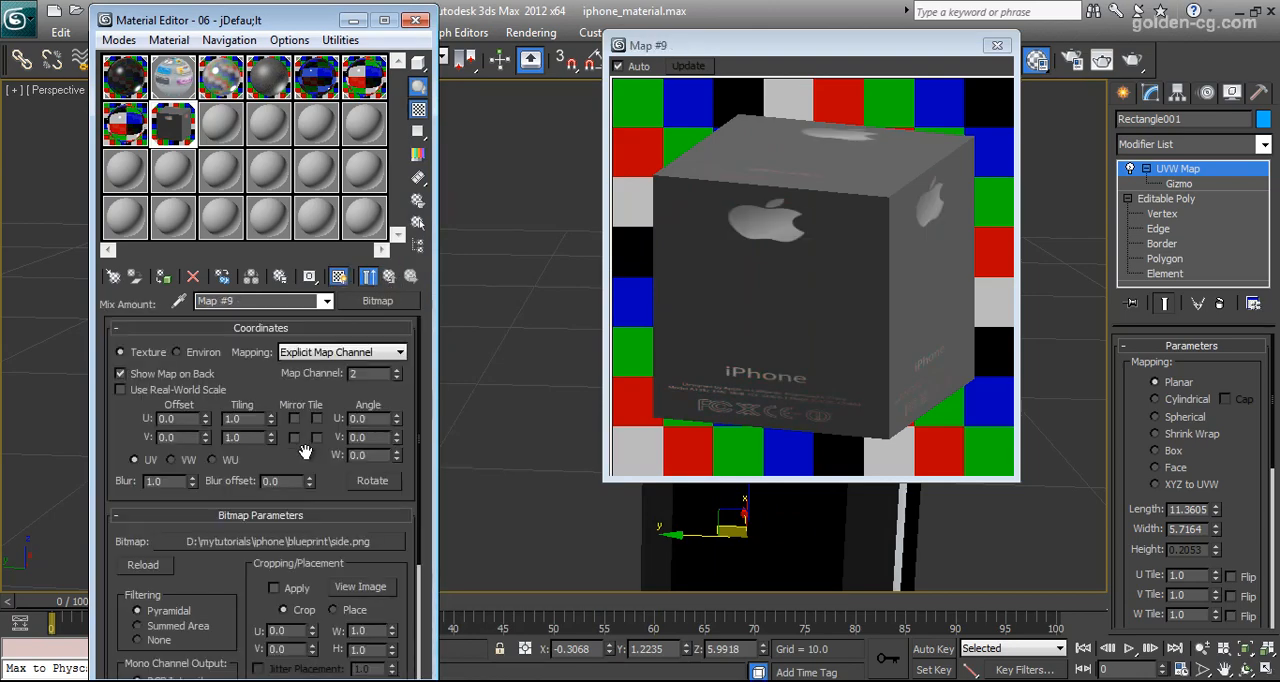
click(997, 50)
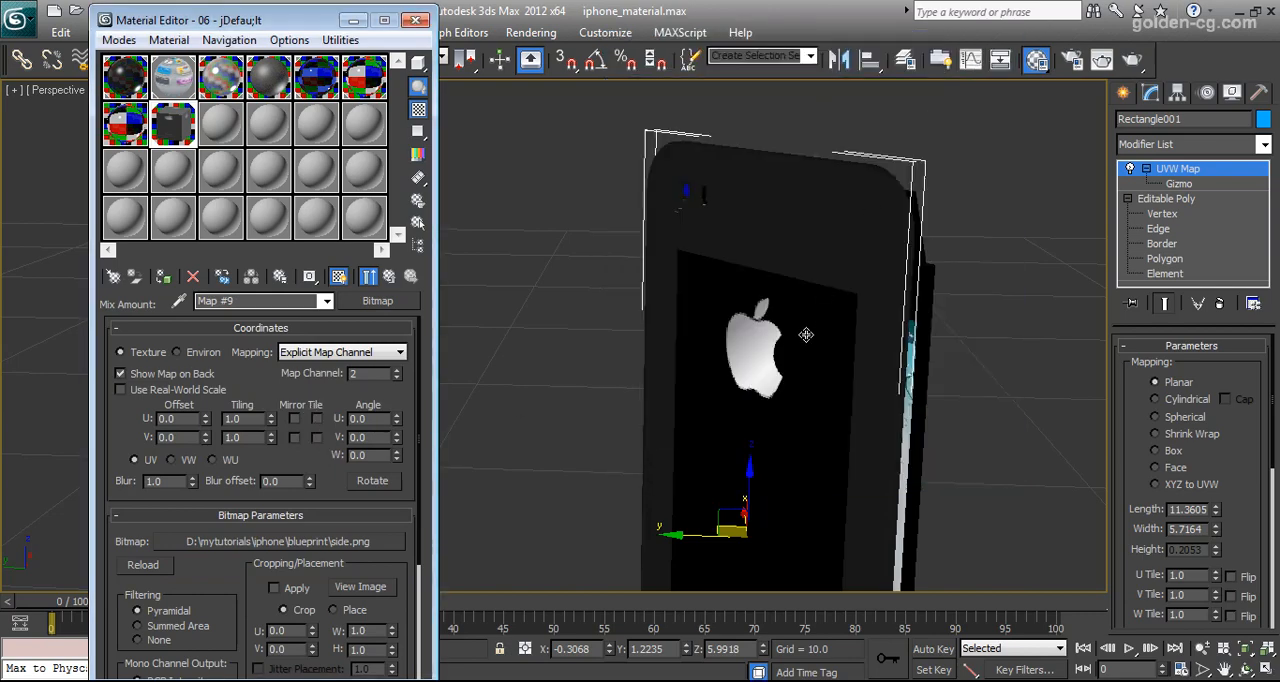
Try scaling up the back panel's UVW Map gizmo in the viewport
click(1174, 185)
click(415, 20)
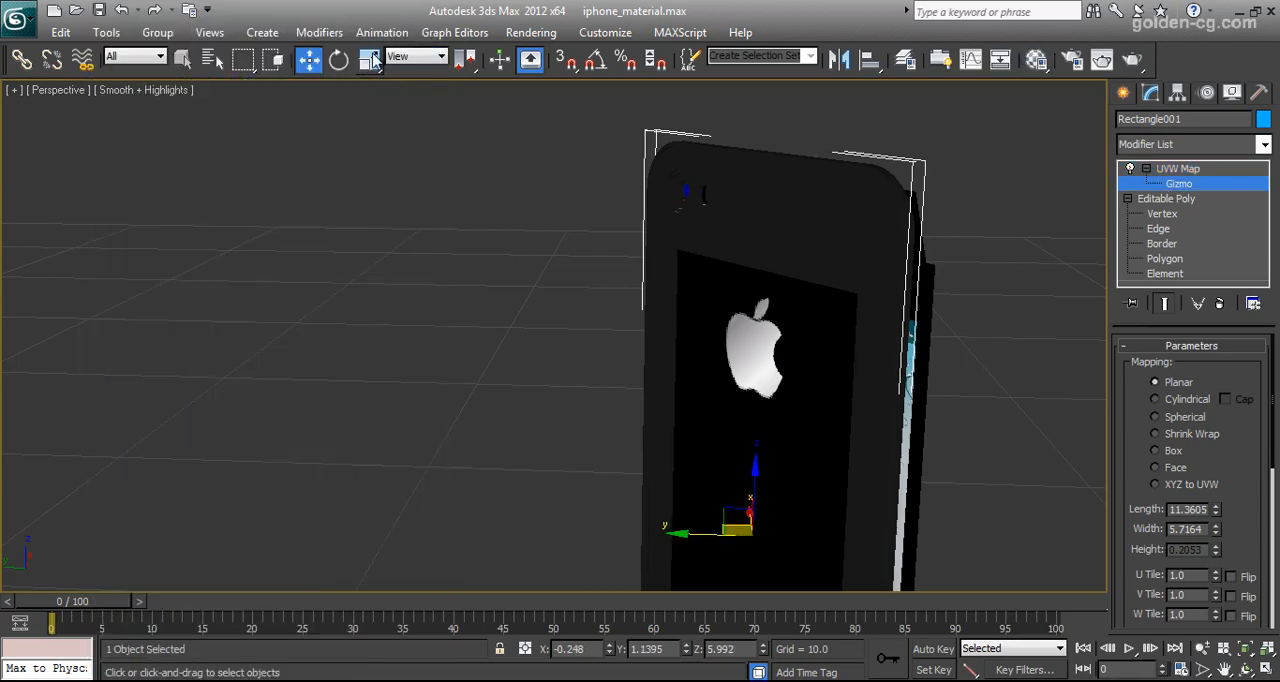
click(369, 59)
drag(772, 530, 783, 518)
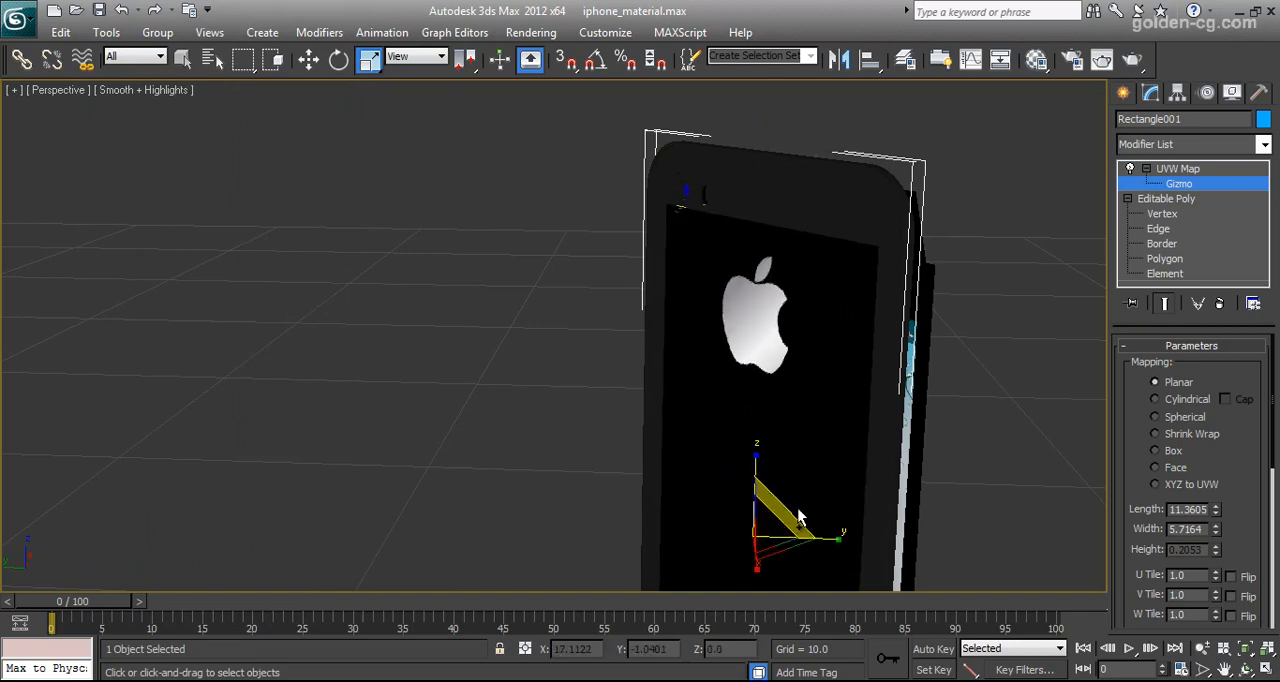
Try U and V tiling on the side.png bitmap, turn both off again and return to 06 - jDefau;lt's basic parameters
click(1036, 59)
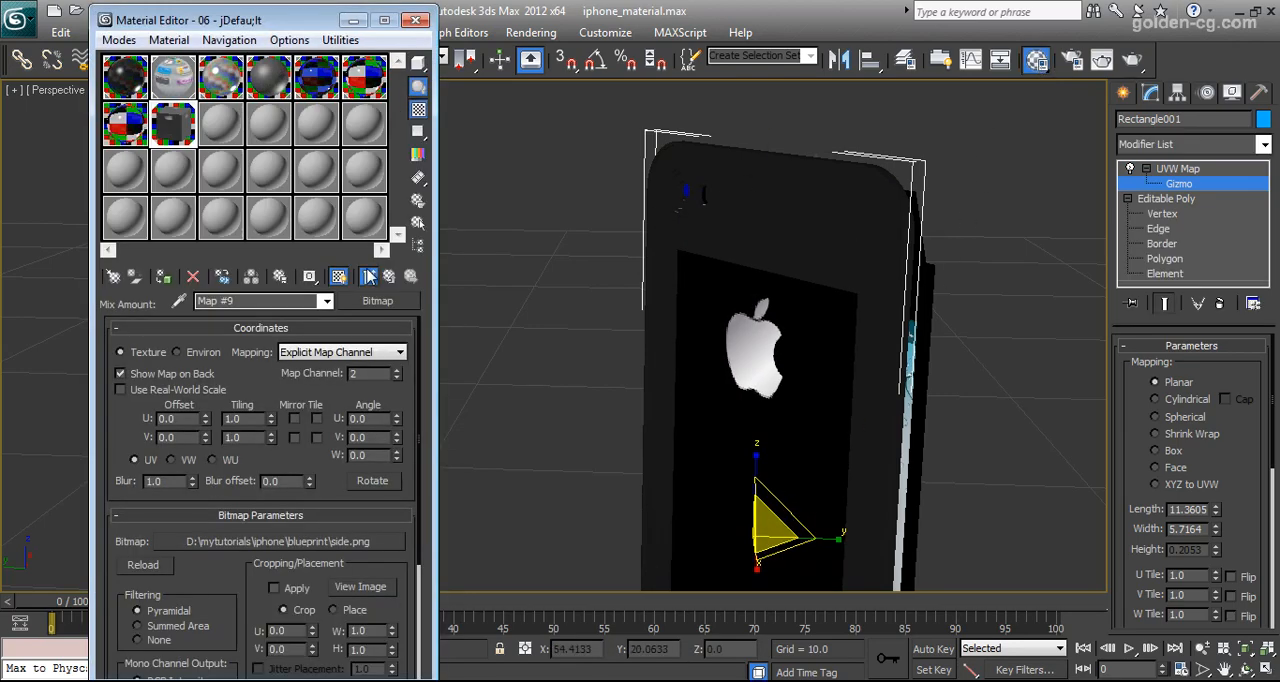
click(317, 418)
click(317, 437)
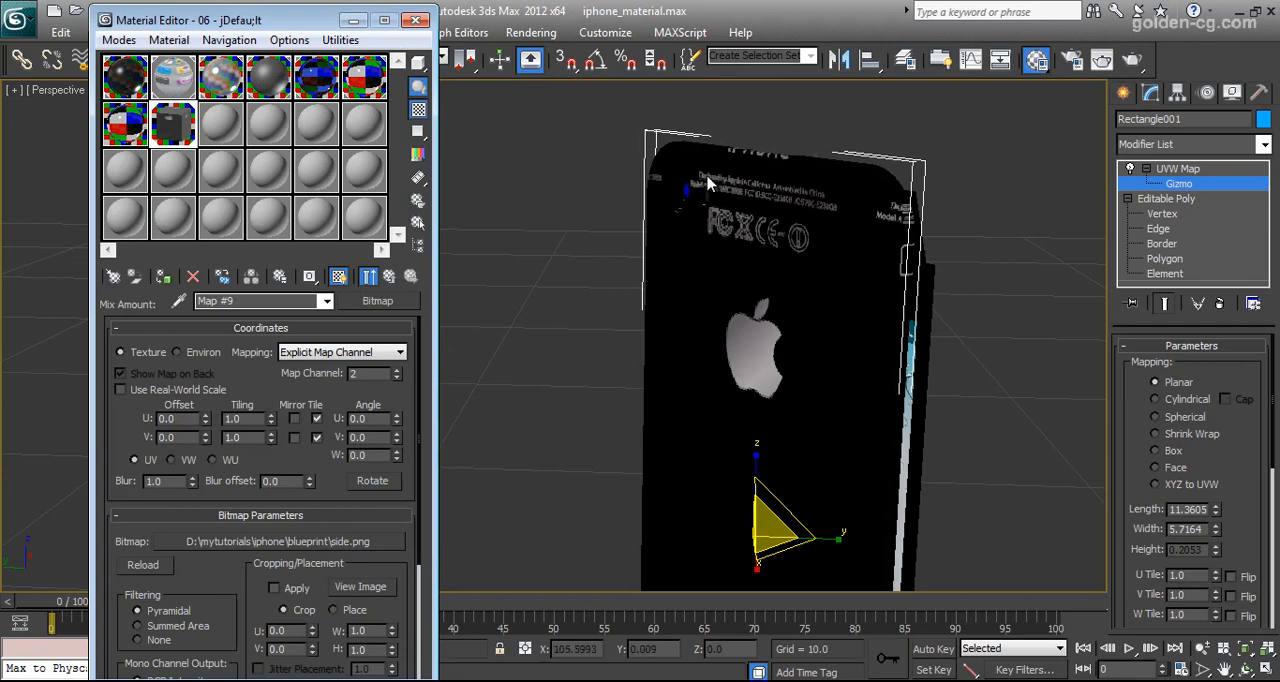
click(317, 437)
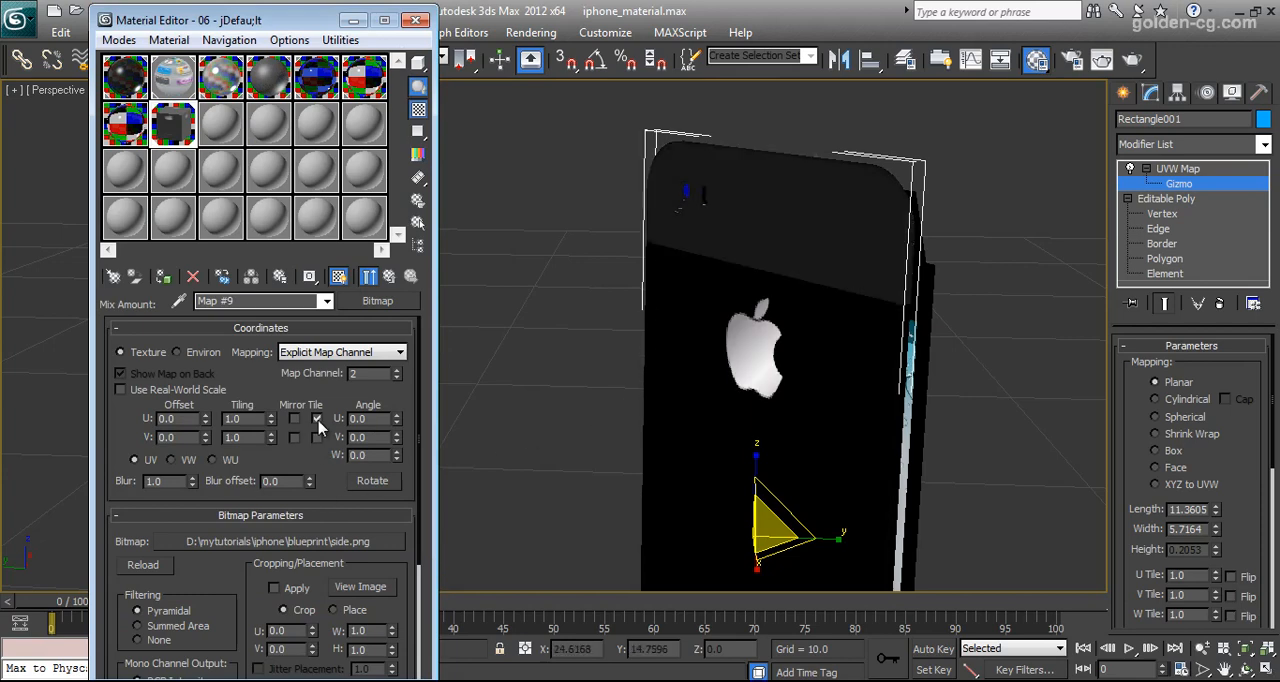
click(317, 418)
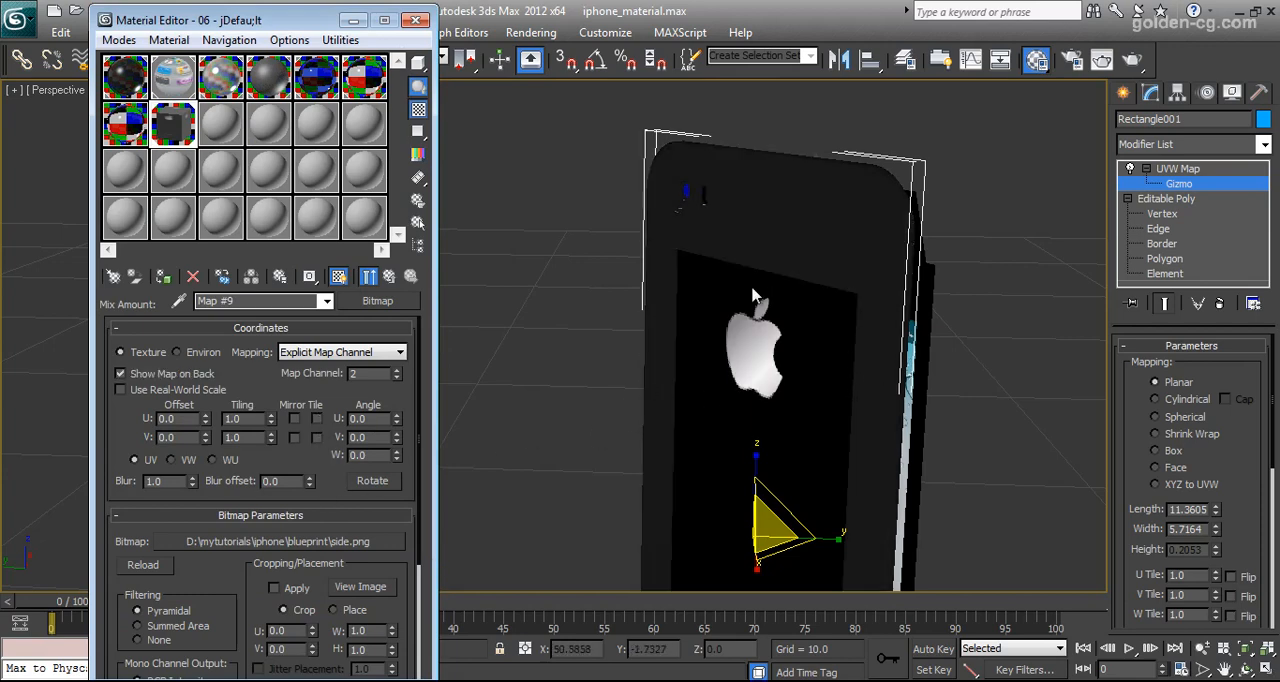
click(391, 278)
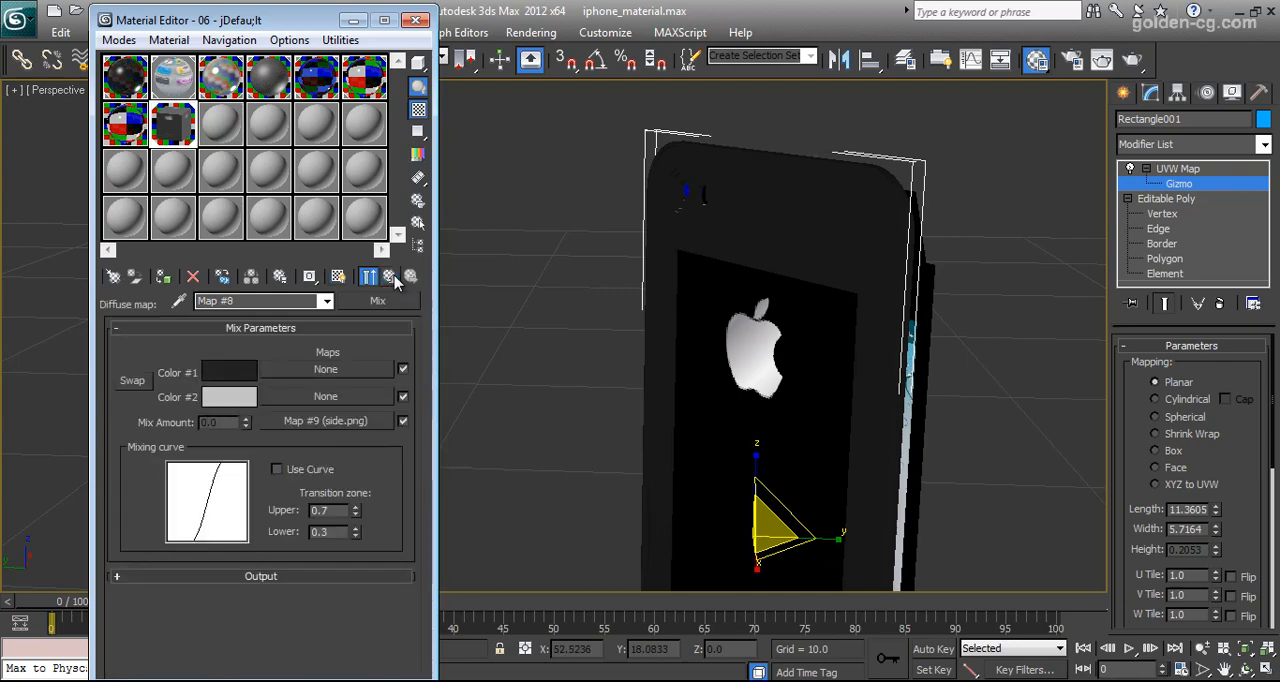
click(391, 278)
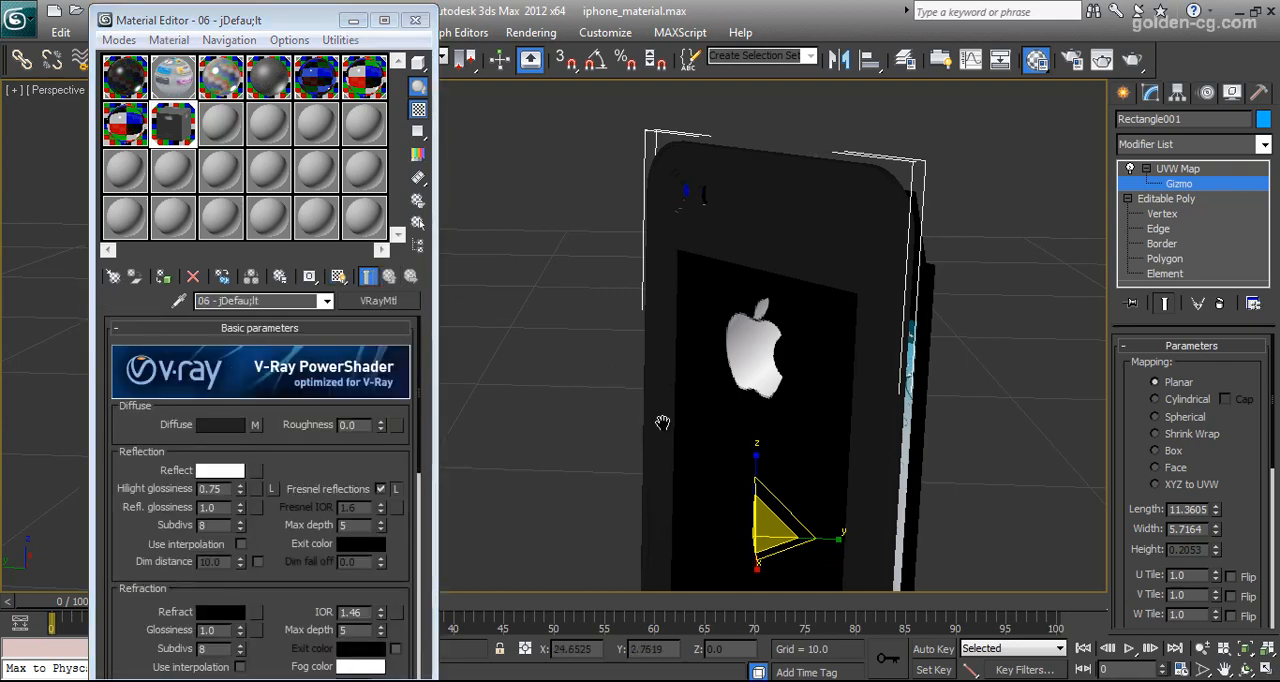
Leave the UVW Map gizmo mode and hide the iPhone's back panel
middle_drag(666, 406, 661, 359)
right_click(655, 341)
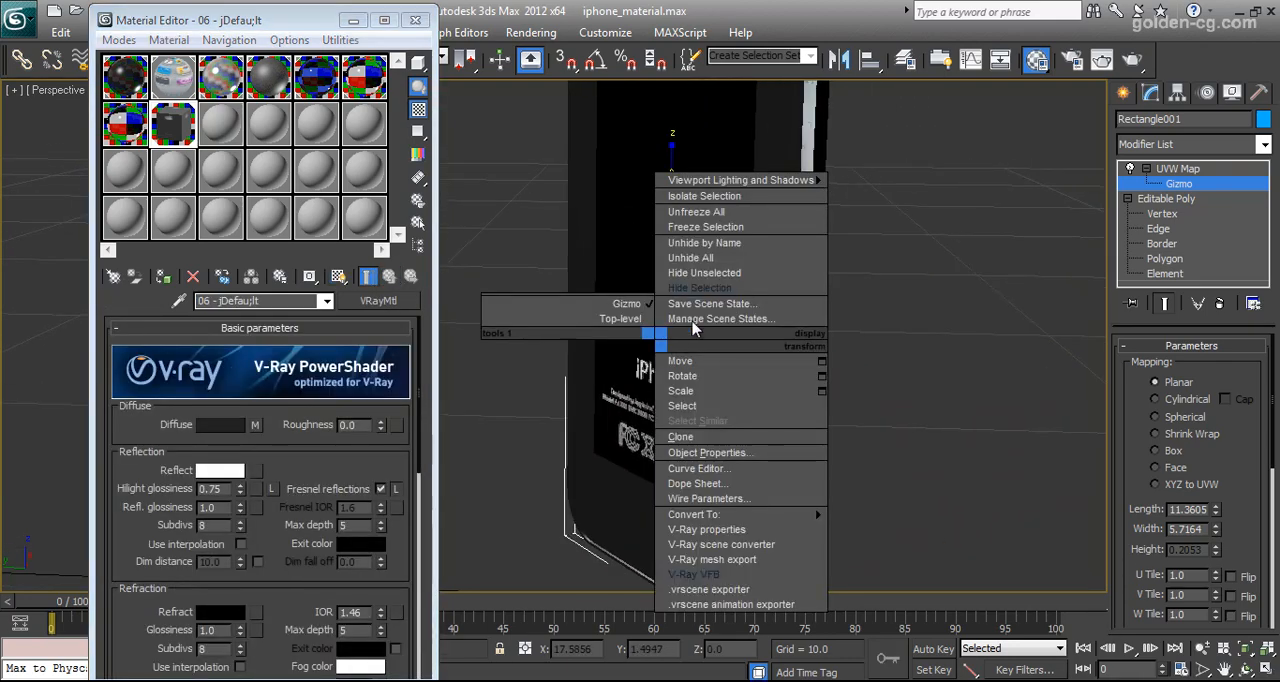
right_click(716, 292)
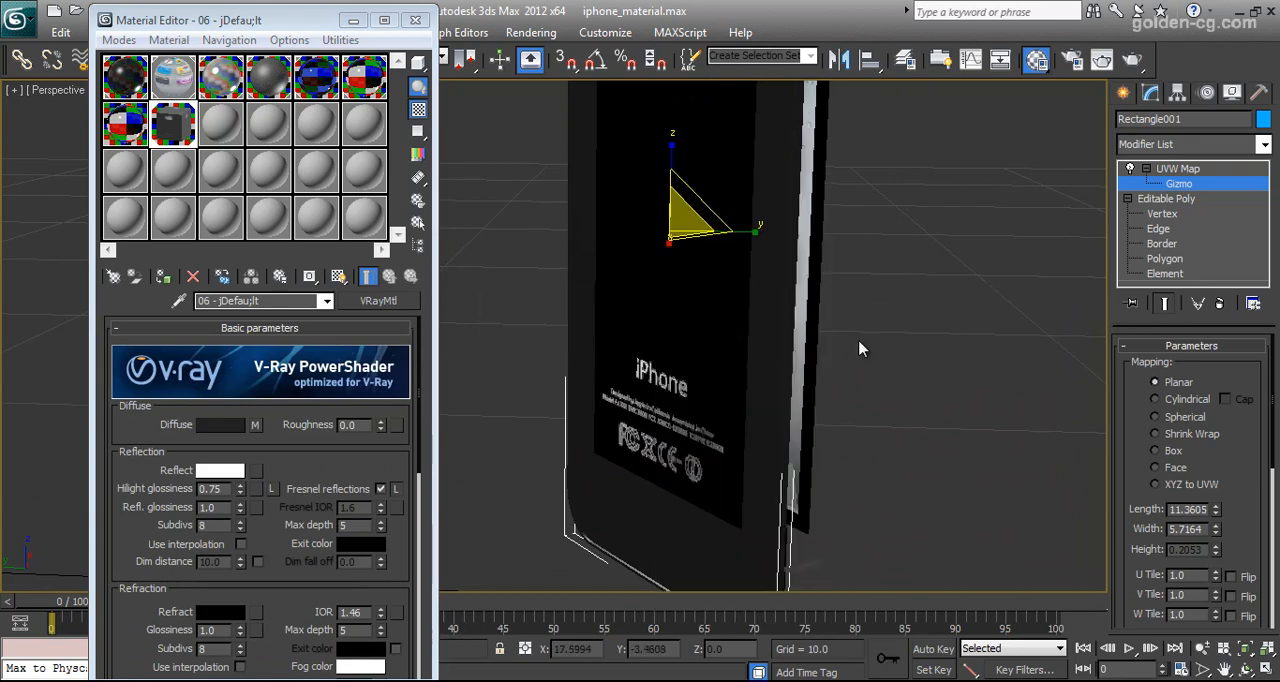
right_click(686, 309)
click(729, 285)
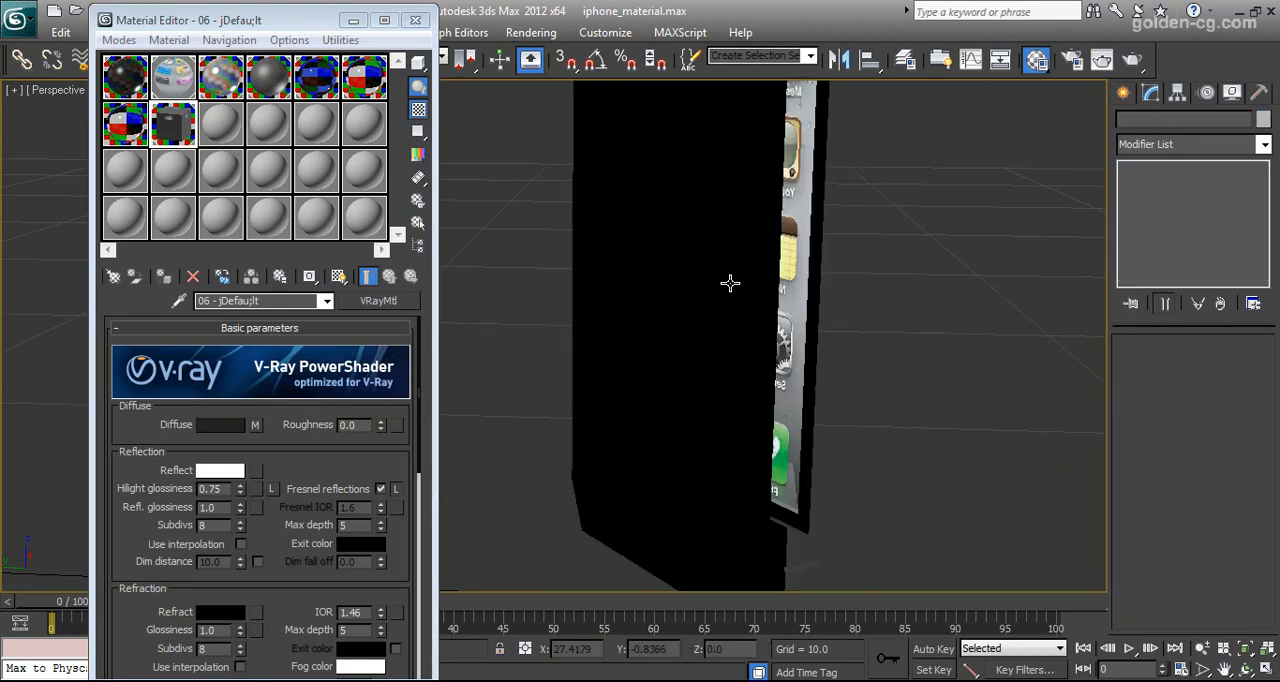
Select the black body mesh that holds the phone's screen and display its edges over the shading
middle_drag(729, 285, 719, 457)
scroll(717, 457, down, 3)
click(664, 450)
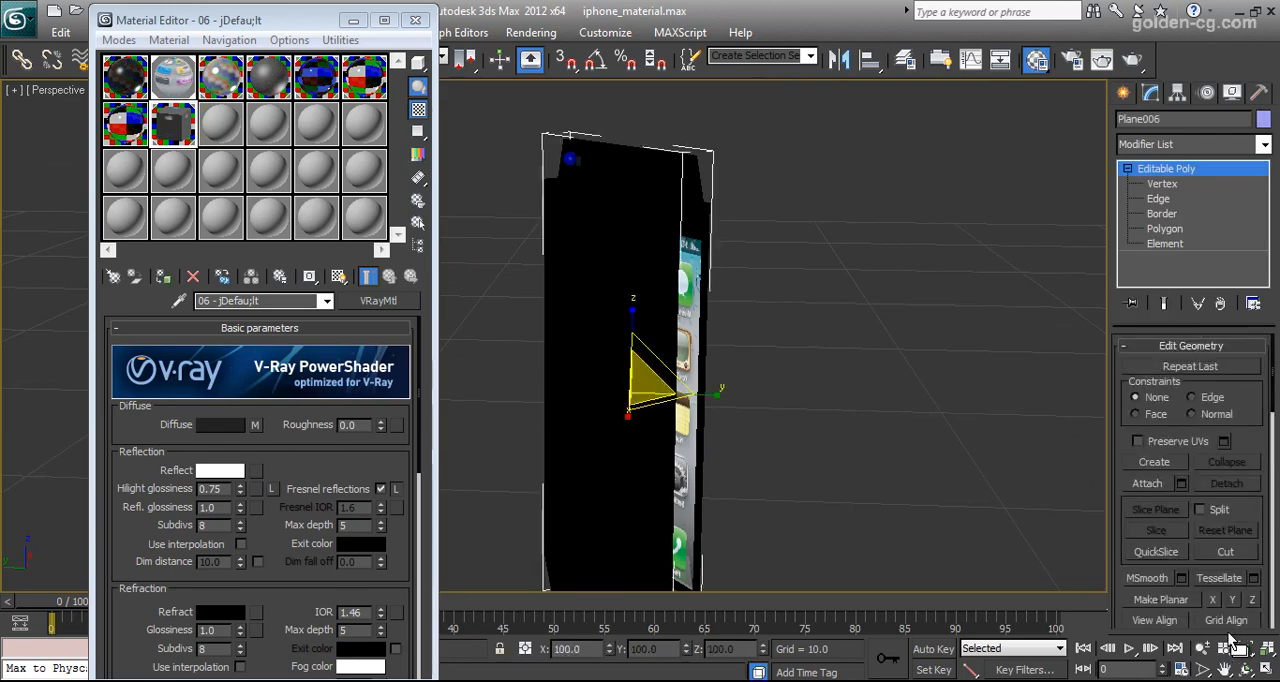
click(1246, 672)
drag(695, 349, 600, 213)
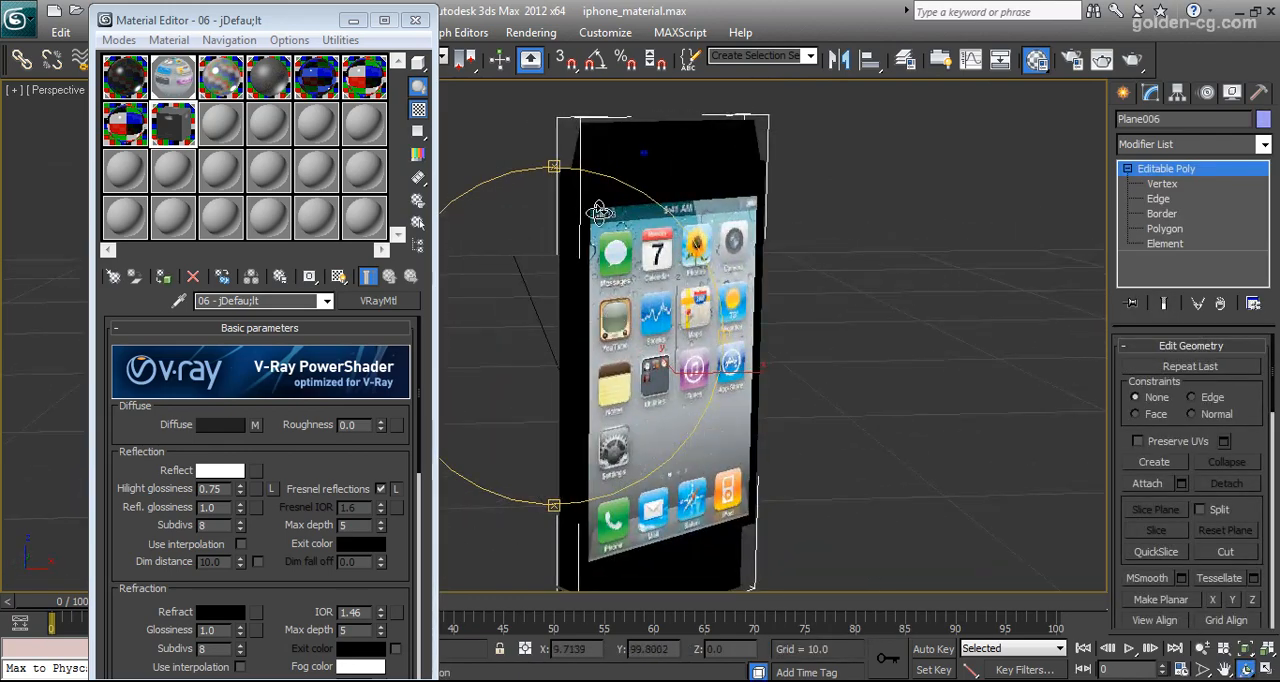
drag(581, 400, 571, 220)
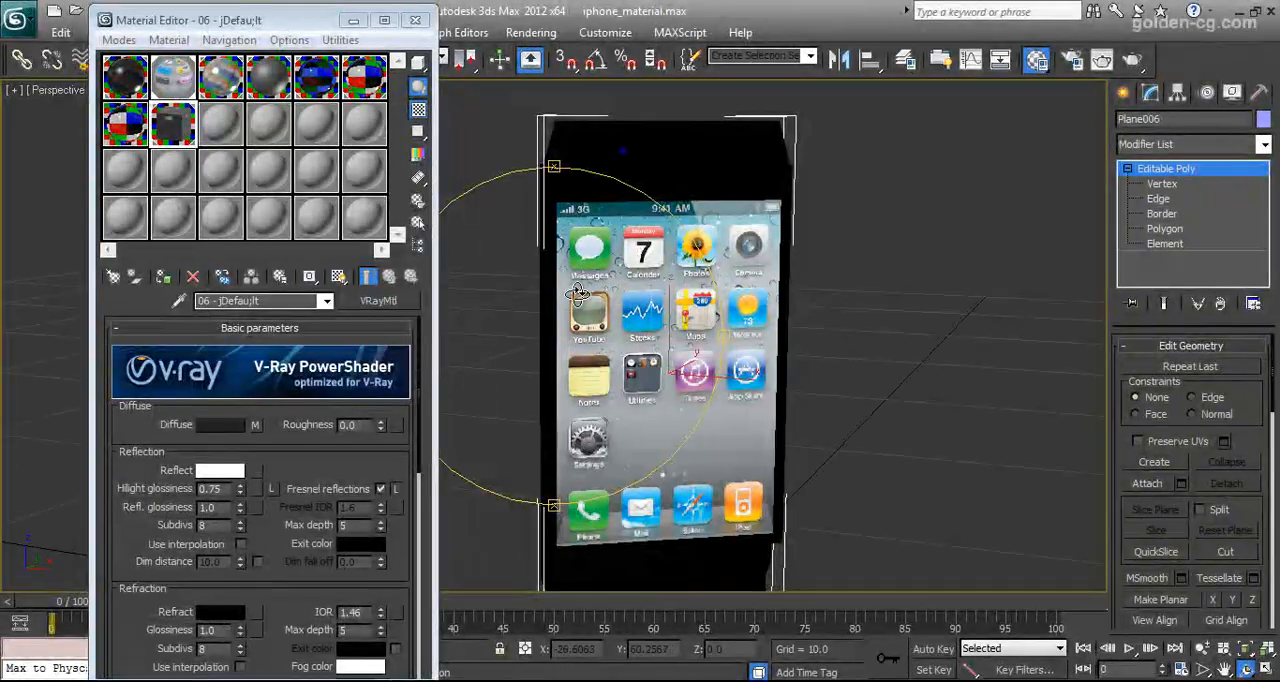
key(F4)
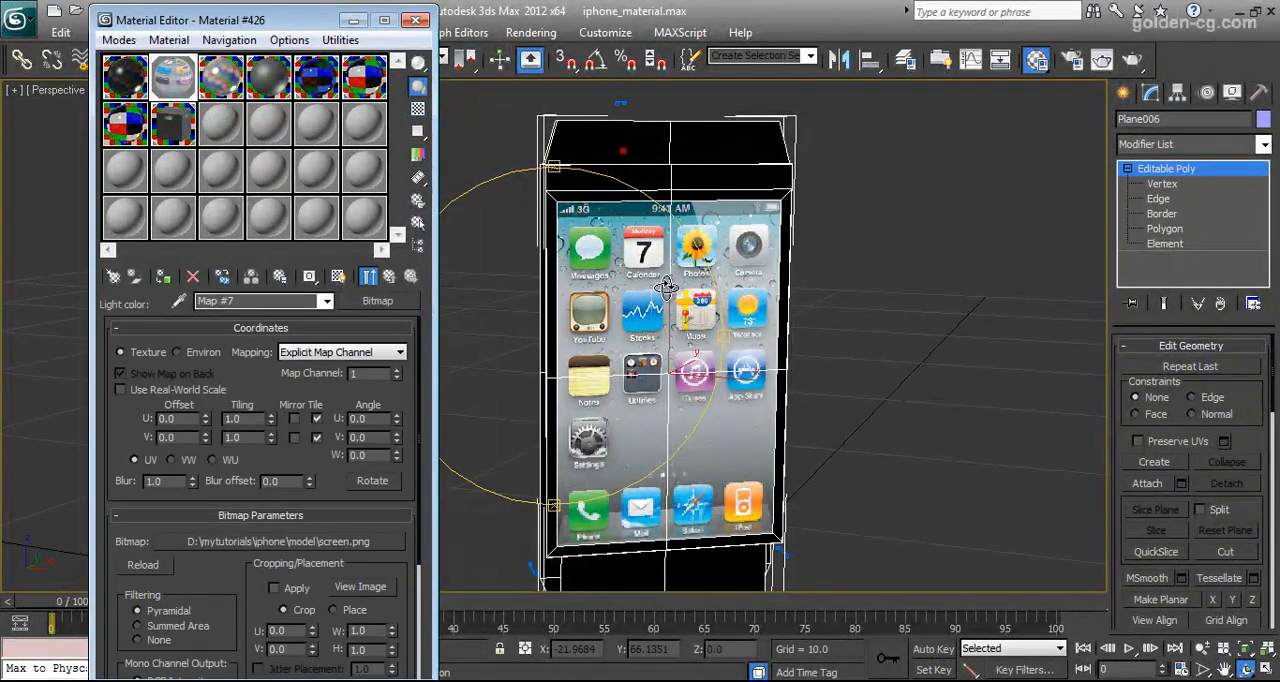
Go up from the screen.png bitmap to its VRayLightMtl and examine the screen mesh from several sides
click(389, 277)
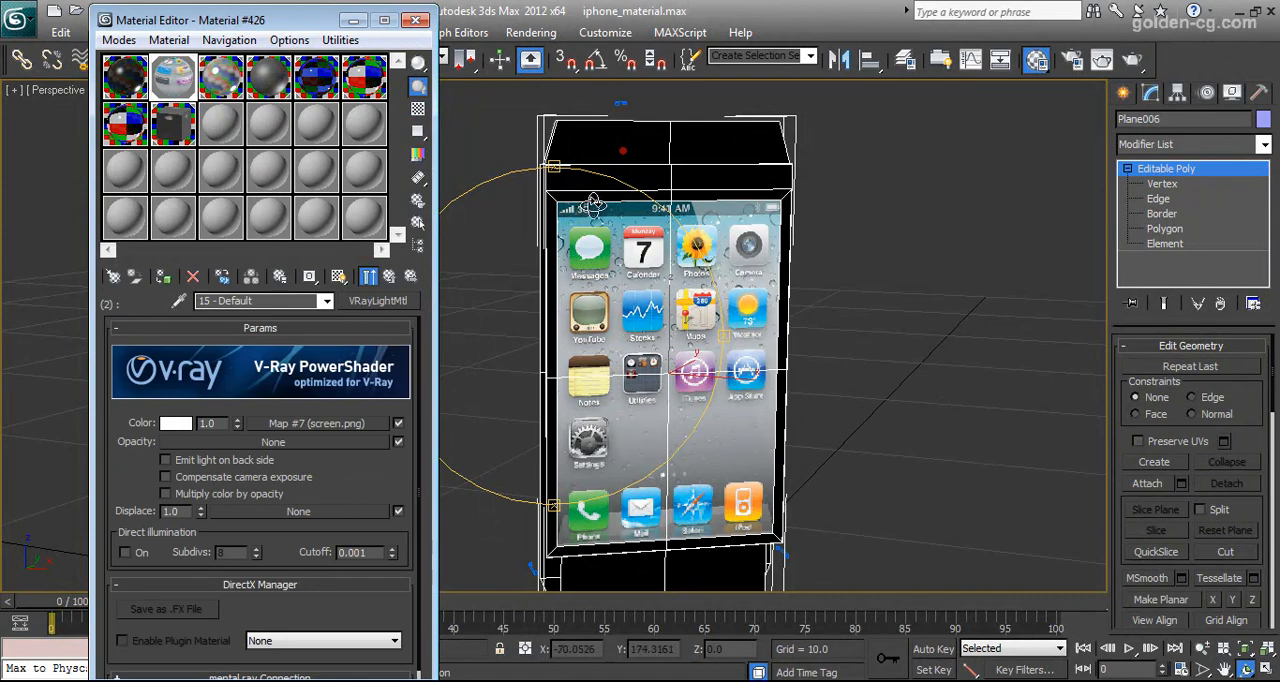
drag(560, 297, 746, 293)
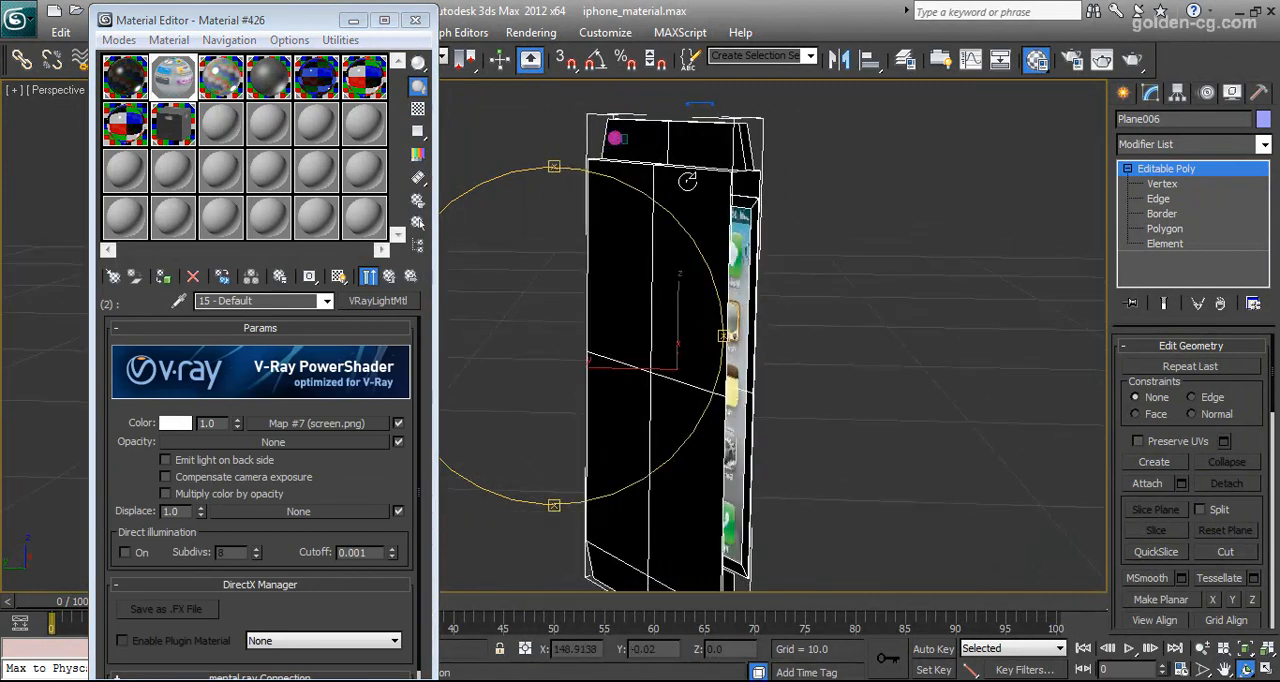
drag(583, 392, 537, 386)
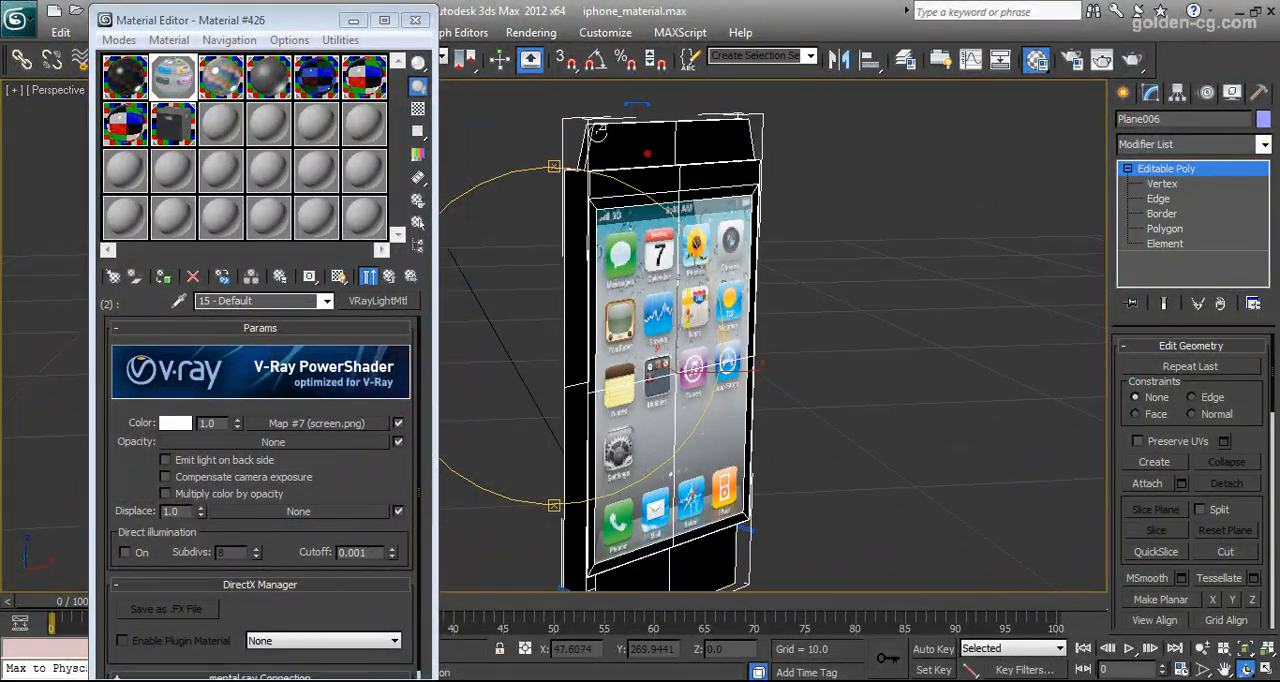
drag(637, 243, 595, 317)
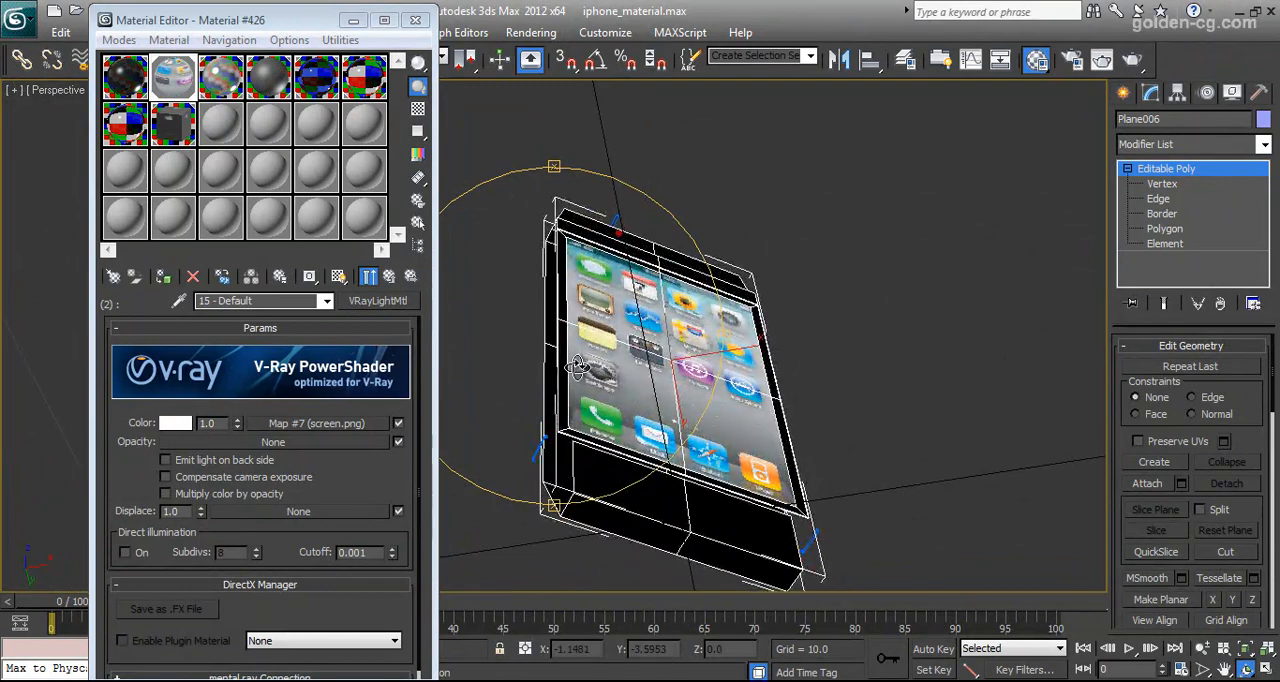
drag(570, 368, 579, 353)
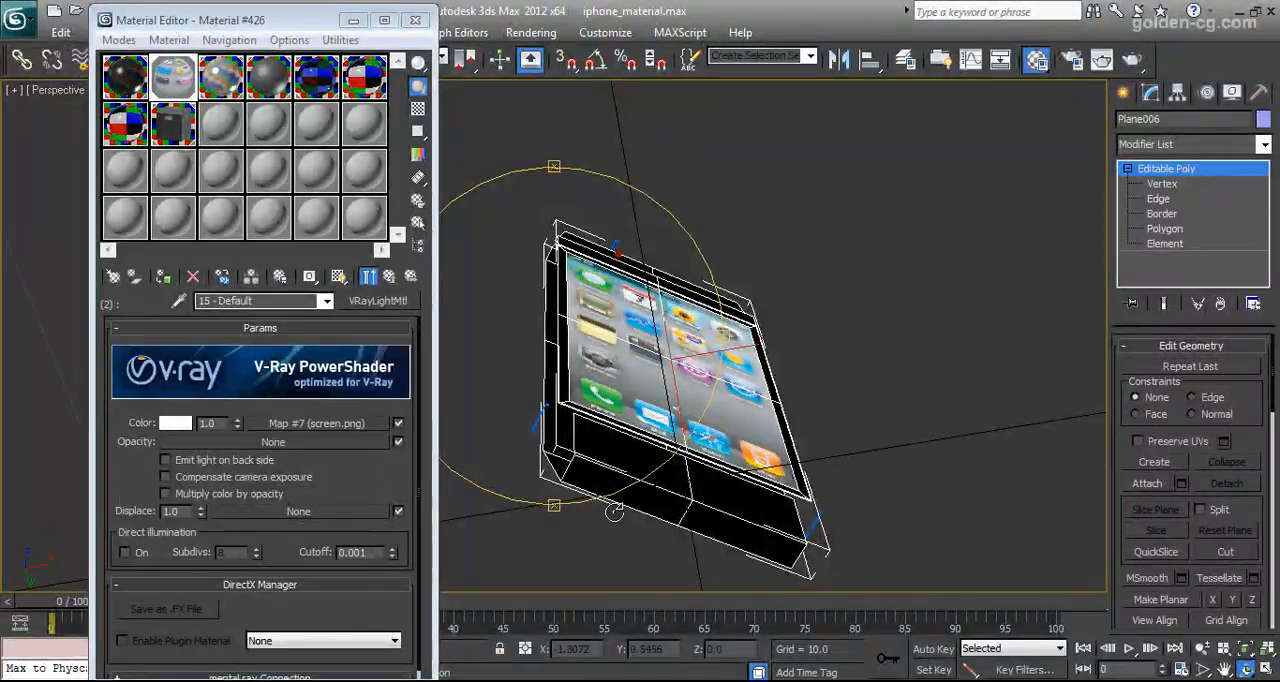
drag(590, 432, 565, 363)
scroll(611, 363, up, 3)
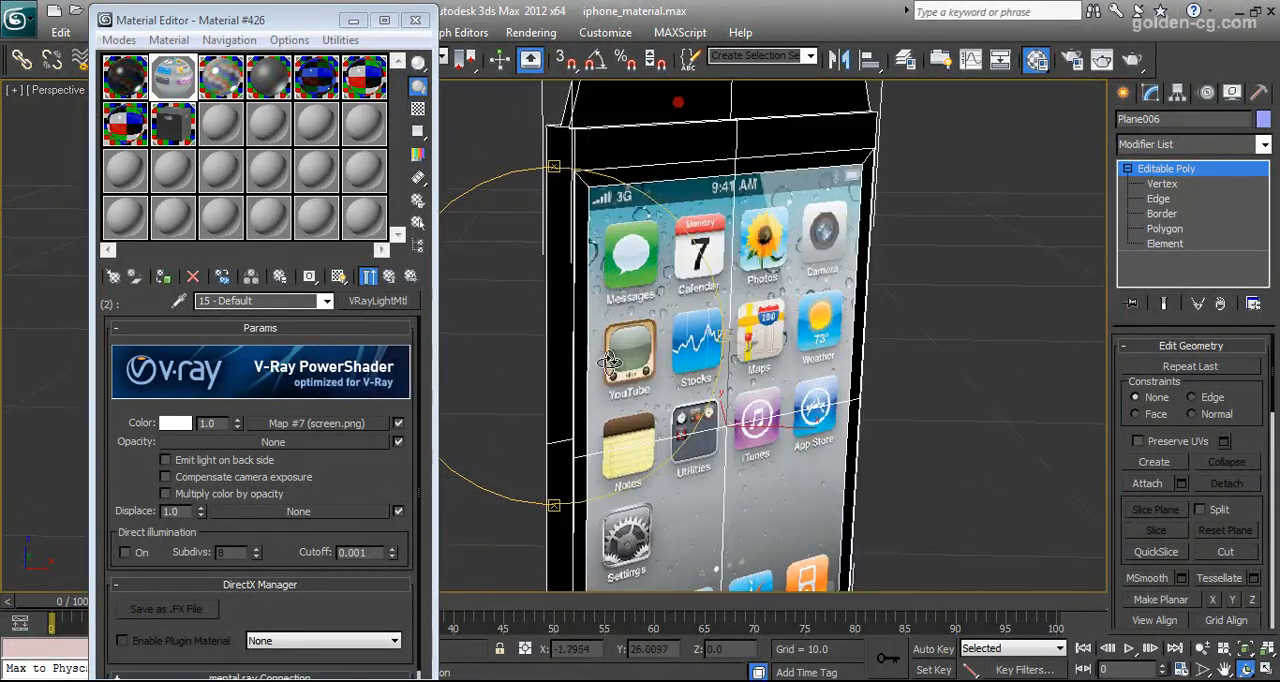
Check the Multi/Sub-Object material's second sub-material, including the VRayLightMtl color multiplier, and return to the parent level
click(170, 90)
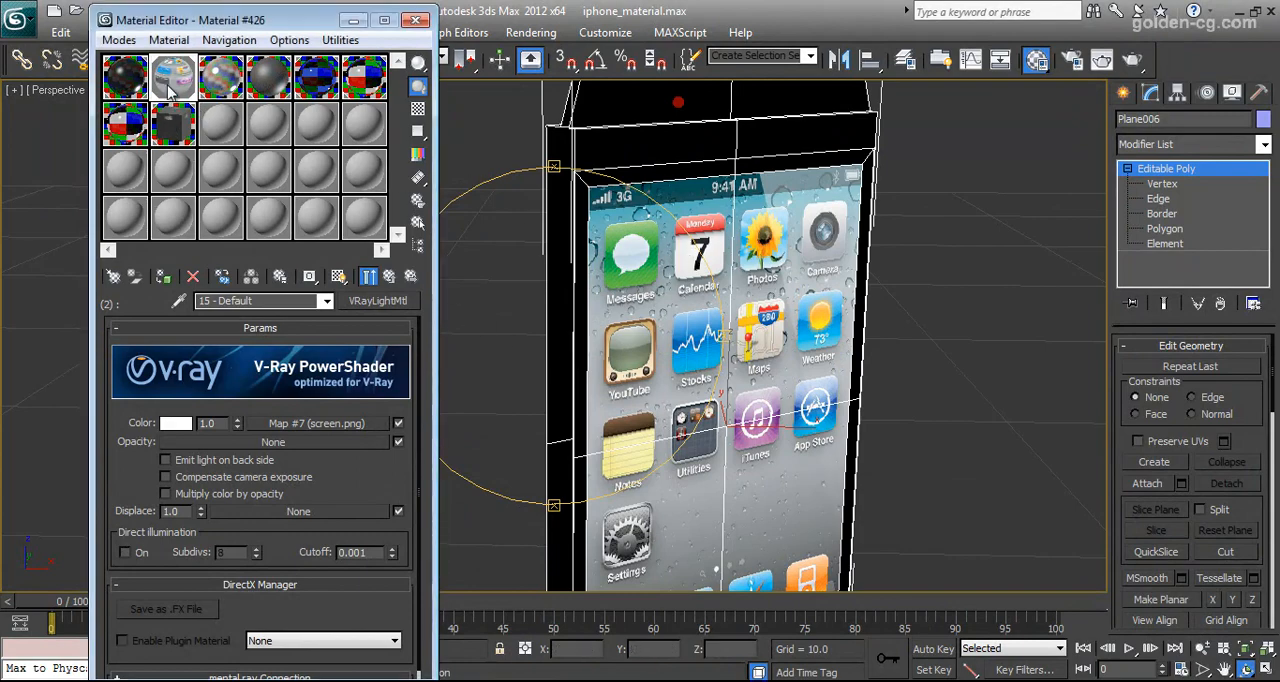
click(389, 276)
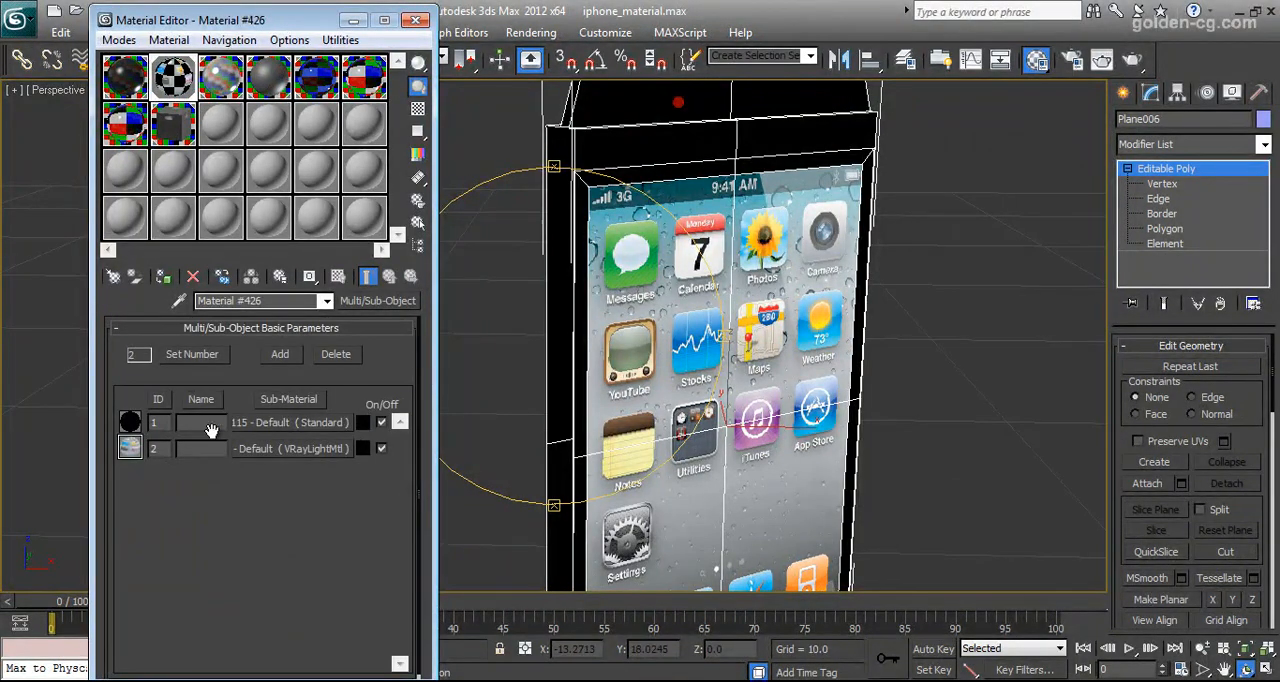
click(281, 449)
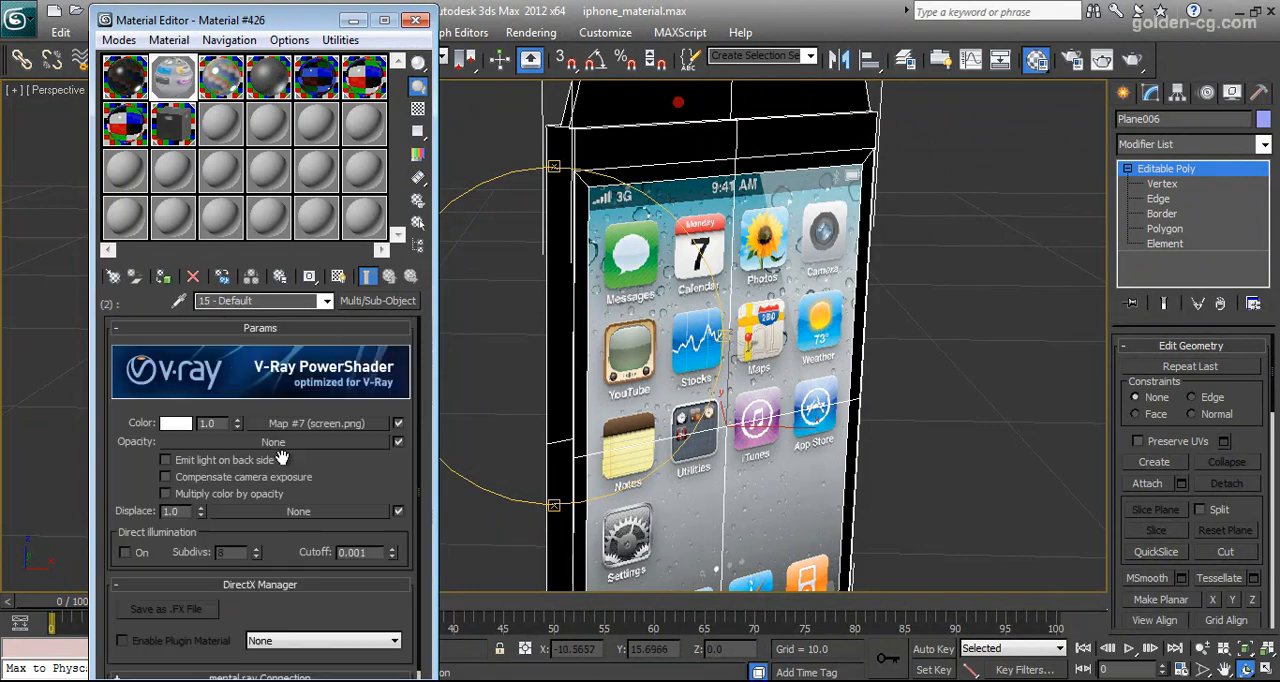
middle_drag(650, 383, 629, 450)
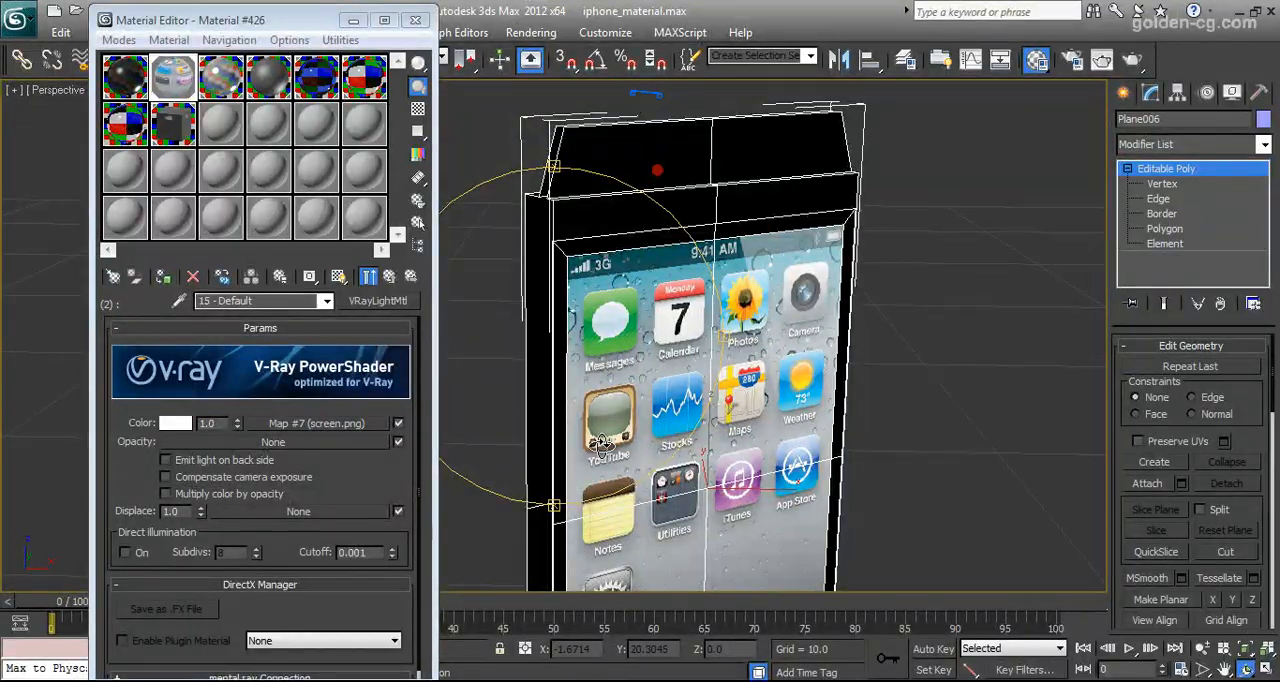
drag(217, 424, 190, 426)
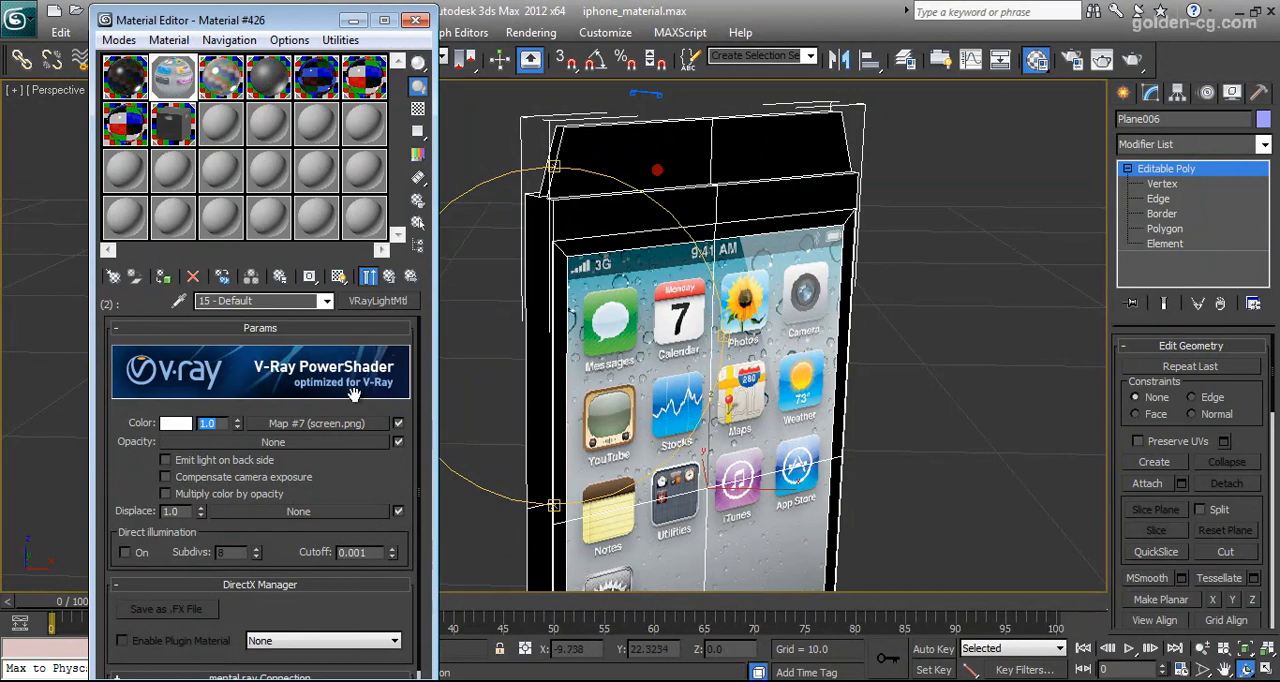
click(389, 277)
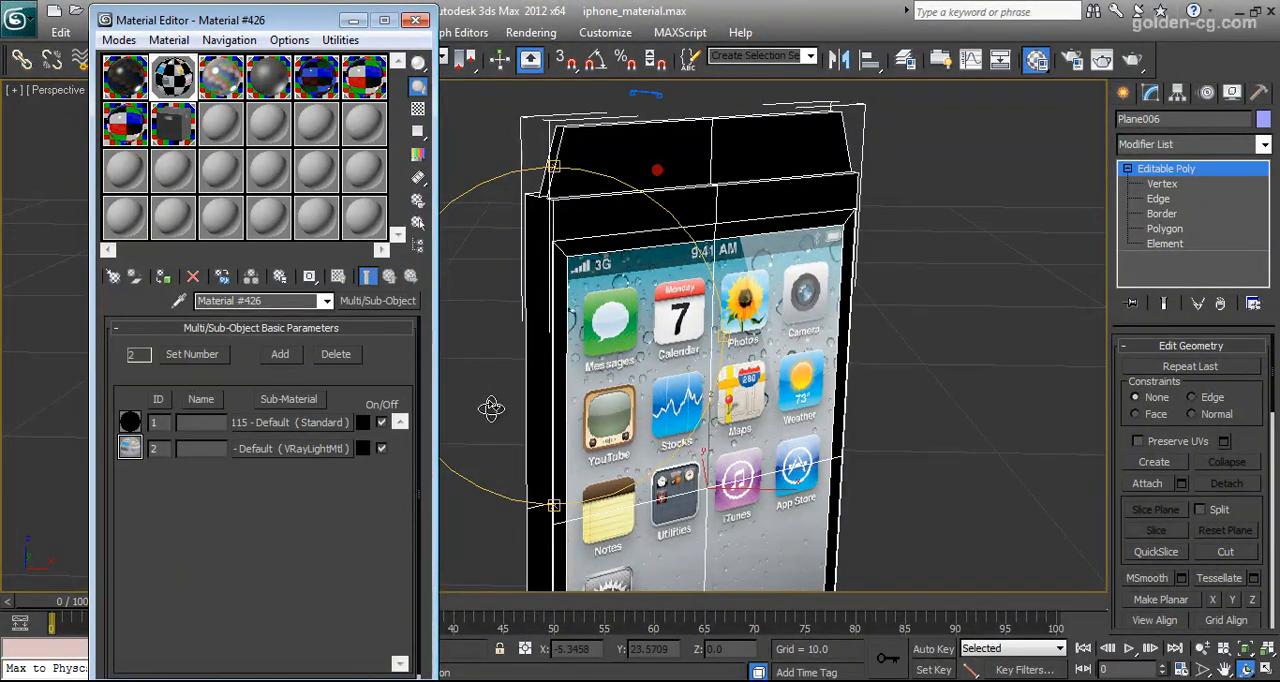
Unhide all objects so the full iPhone, backdrop and lights are shown
scroll(523, 436, down, 3)
alt+middle_drag(523, 436, 570, 420)
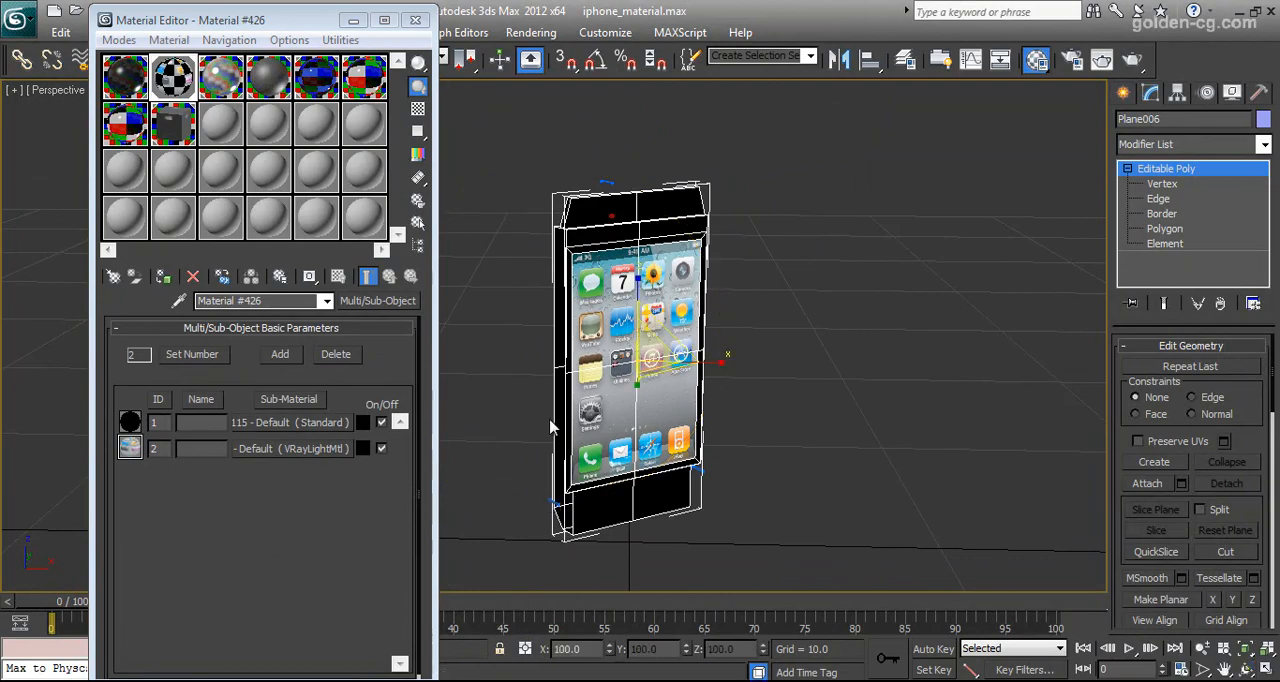
right_click(506, 430)
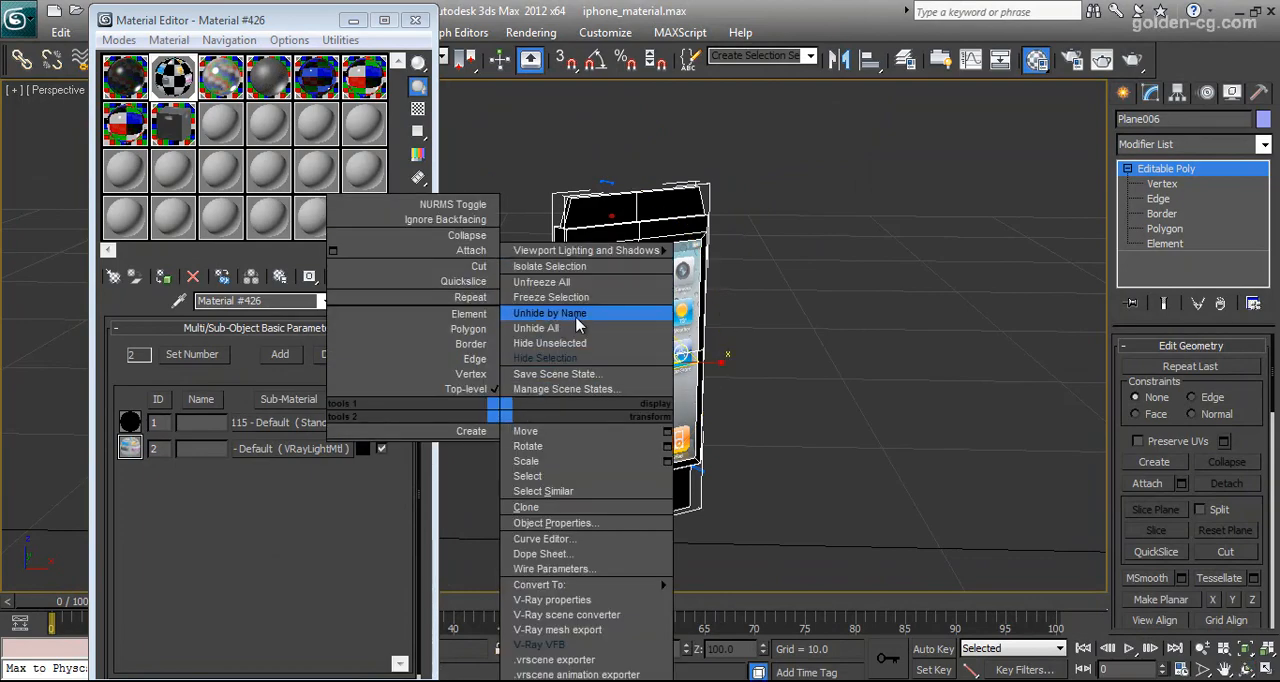
click(536, 328)
scroll(665, 420, down, 6)
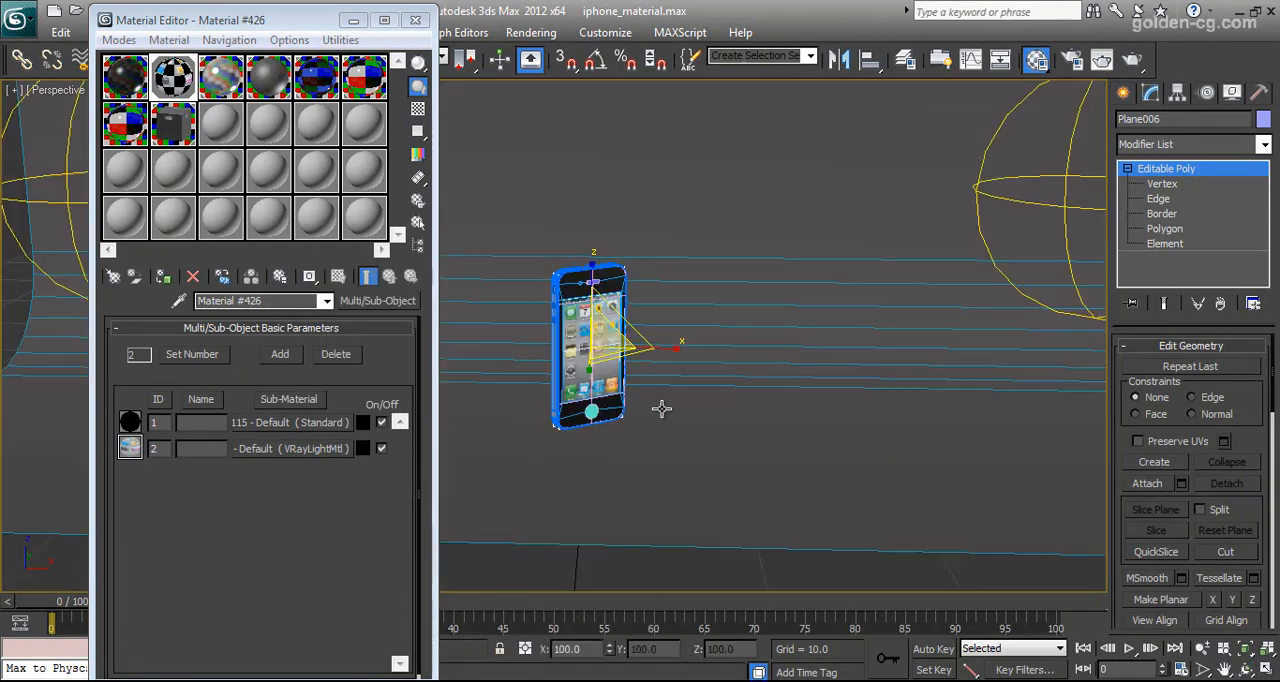
middle_drag(667, 440, 750, 465)
Select the curved backdrop and look through its Line, Extrude and Normal modifier levels
click(600, 389)
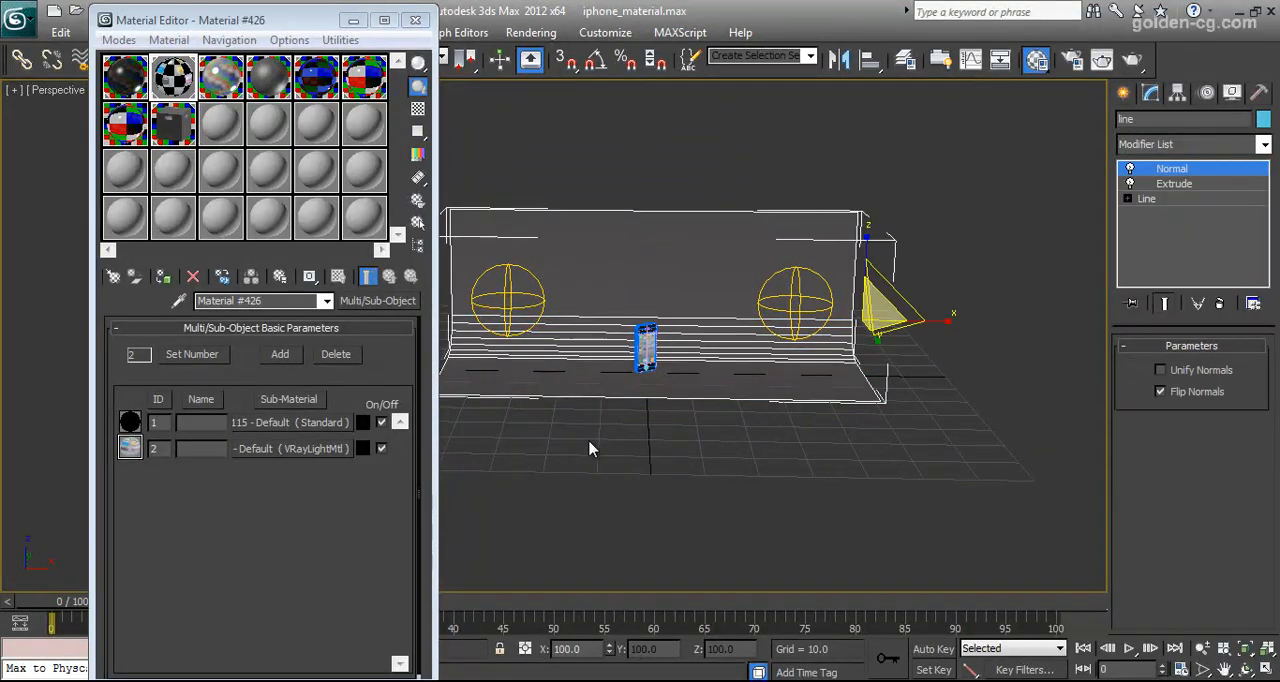
middle_drag(603, 446, 679, 481)
click(1147, 199)
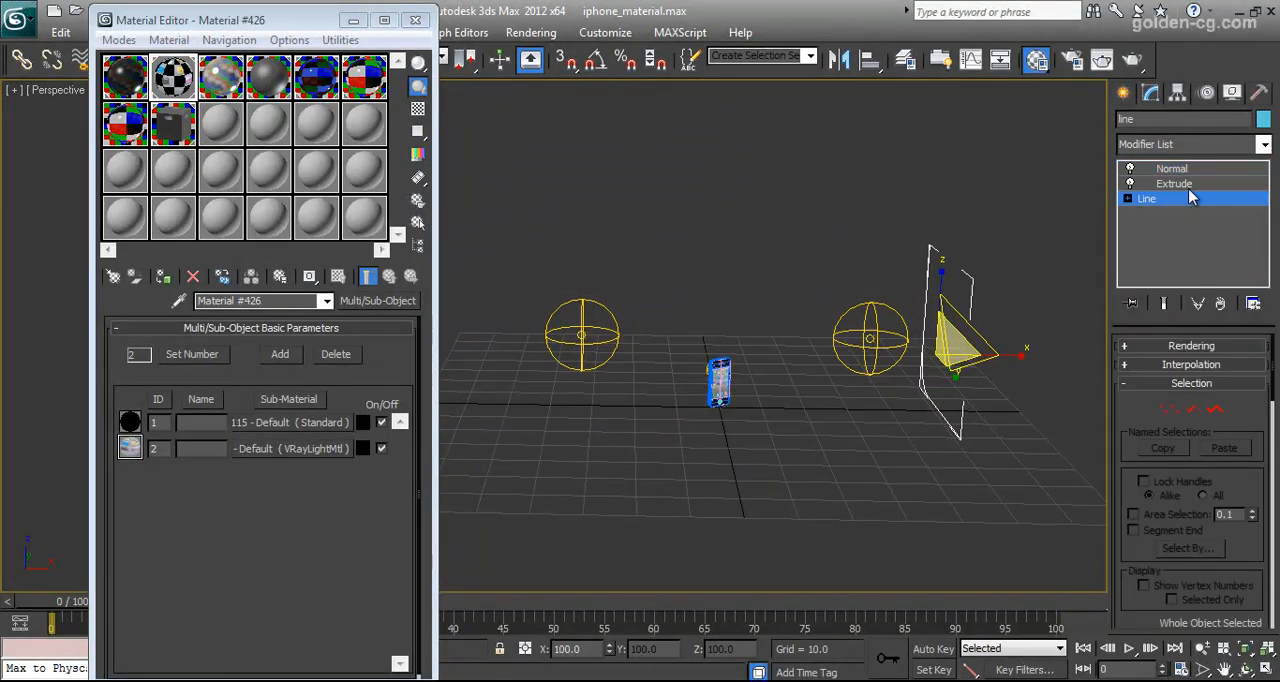
click(1182, 185)
click(1198, 170)
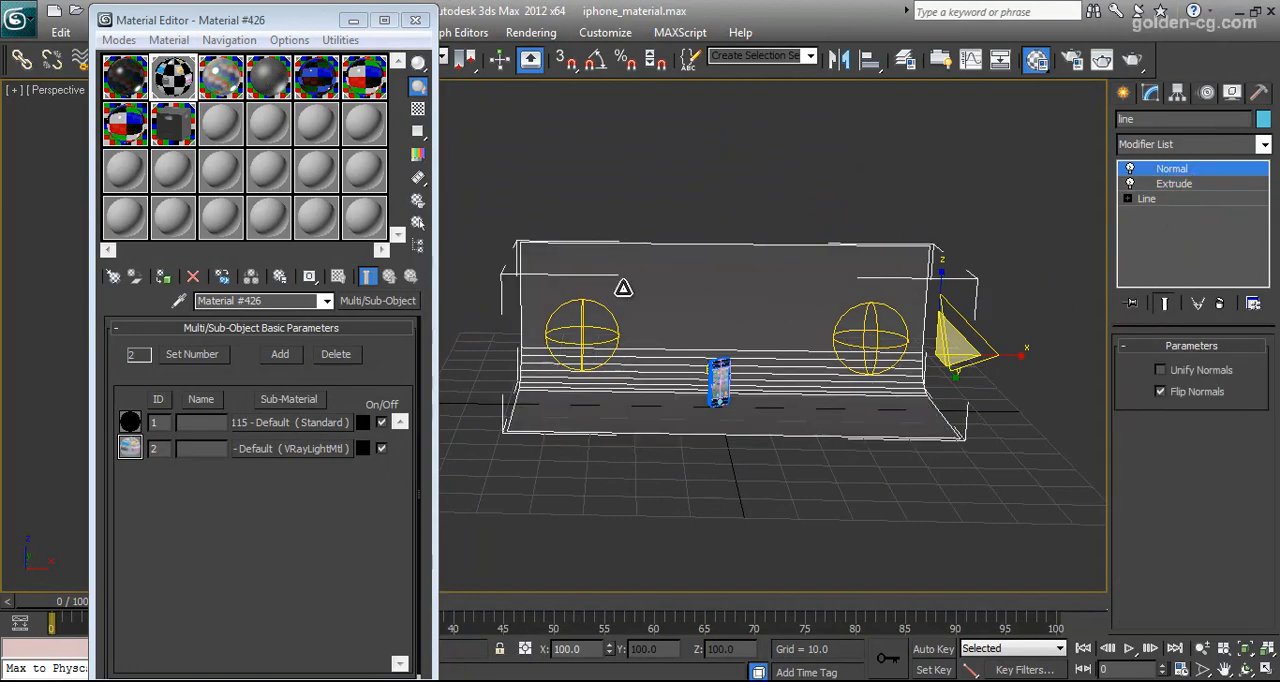
click(996, 464)
click(881, 346)
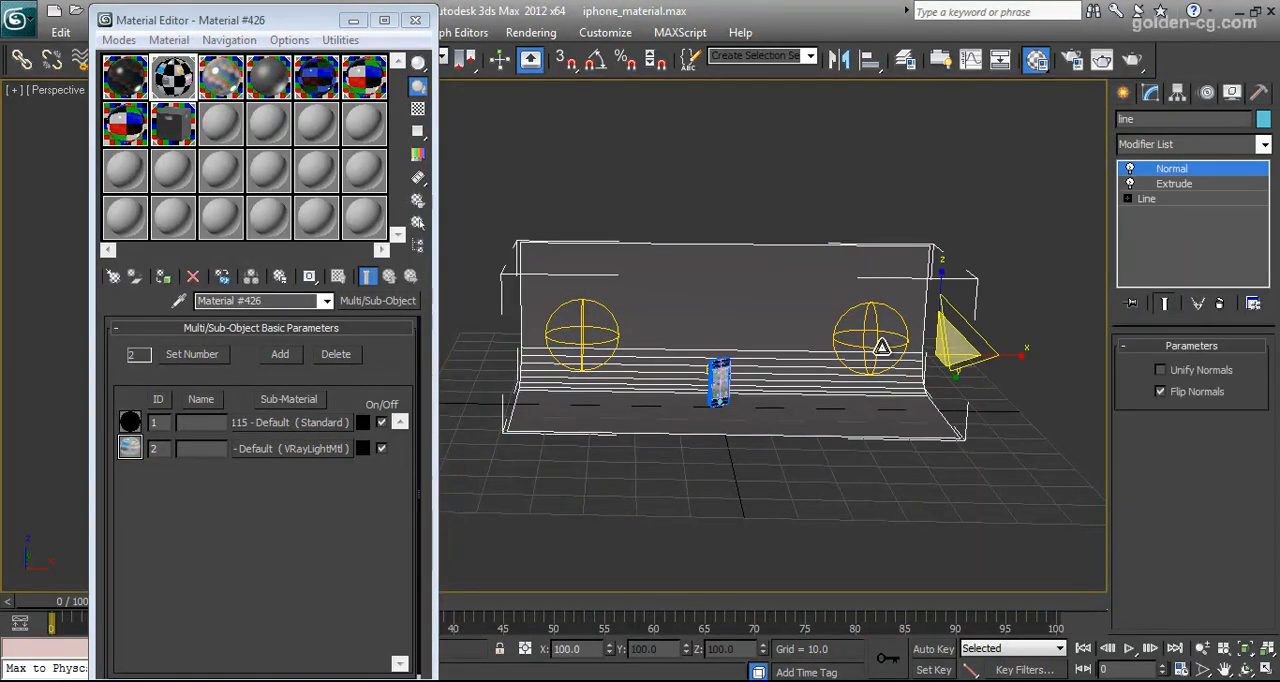
Close the Material Editor, activate the Move tool and restrict the selection filter to Lights
click(415, 20)
click(309, 60)
click(425, 225)
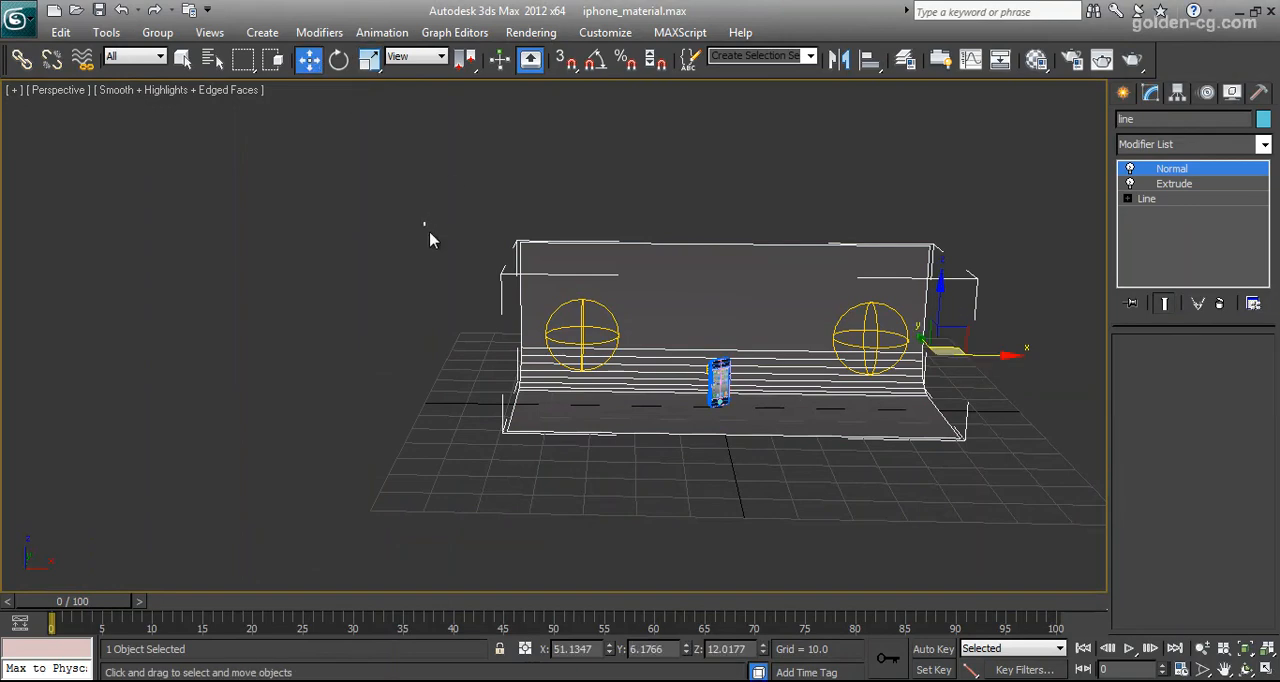
click(580, 322)
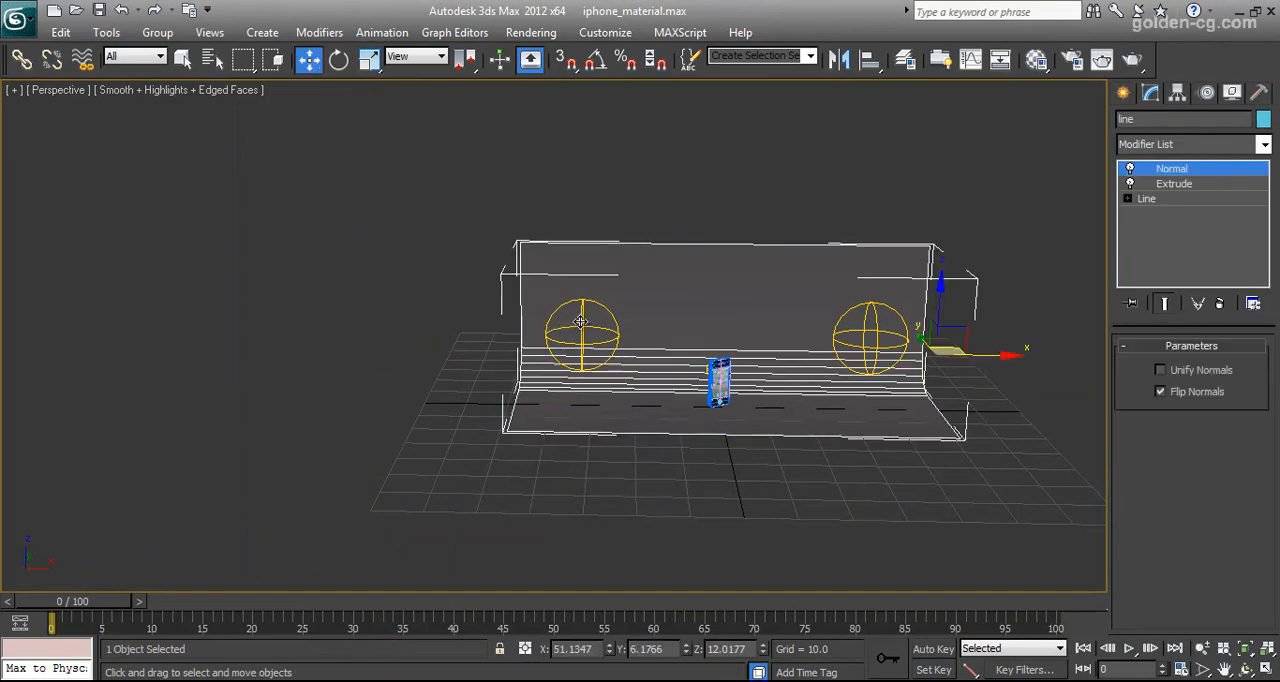
click(155, 56)
click(140, 118)
Select the large sphere V-Ray light at the backdrop's left end and review its type, intensity, size and options
click(553, 381)
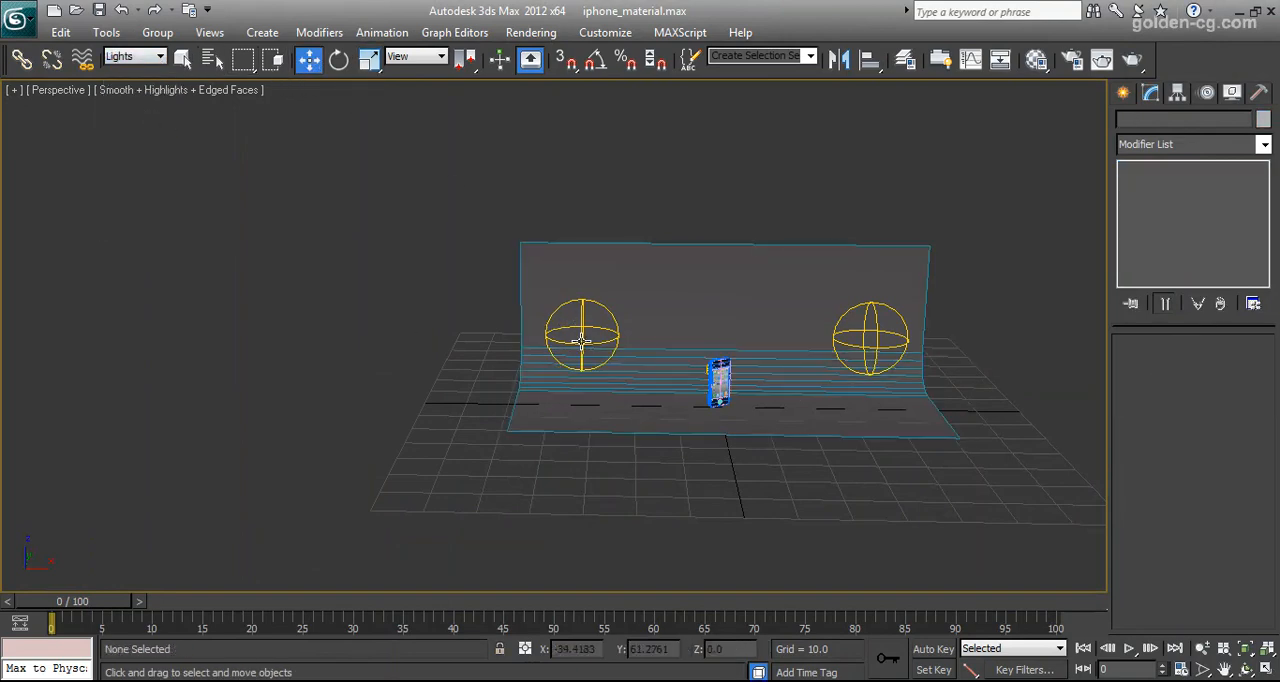
click(570, 338)
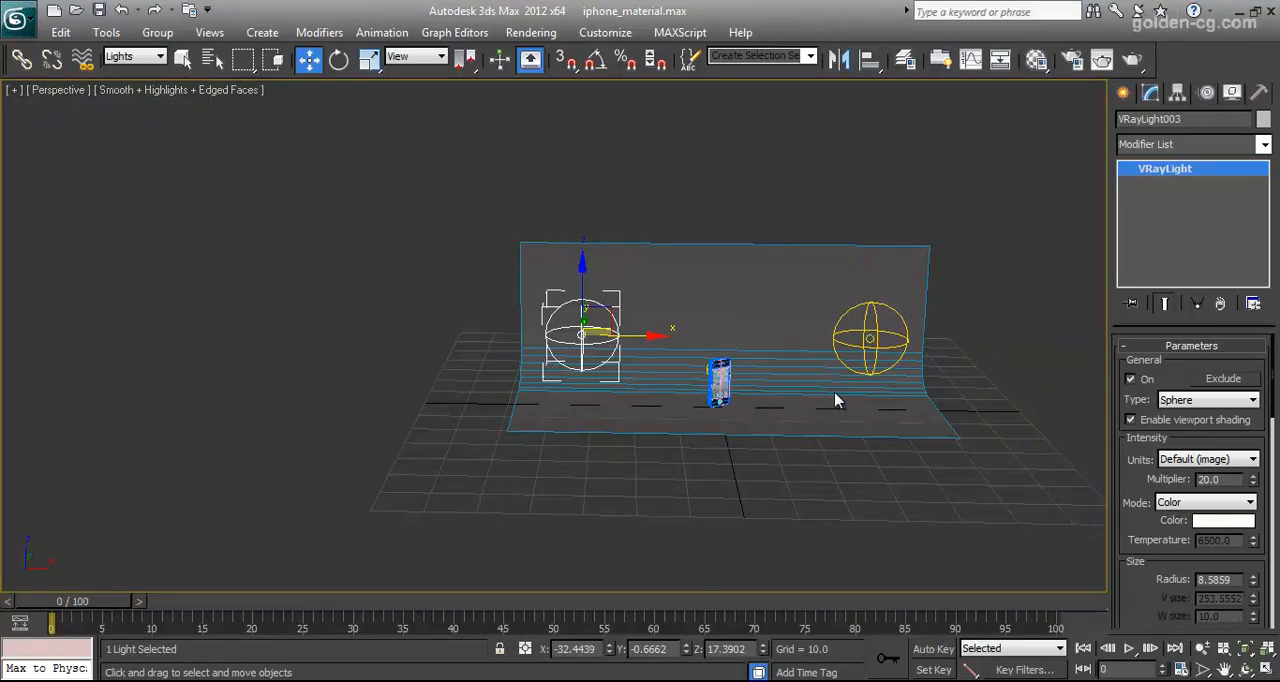
click(1245, 669)
drag(543, 396, 620, 403)
middle_drag(620, 403, 580, 414)
scroll(600, 415, up, 3)
drag(682, 399, 643, 394)
middle_drag(643, 394, 553, 373)
click(1206, 400)
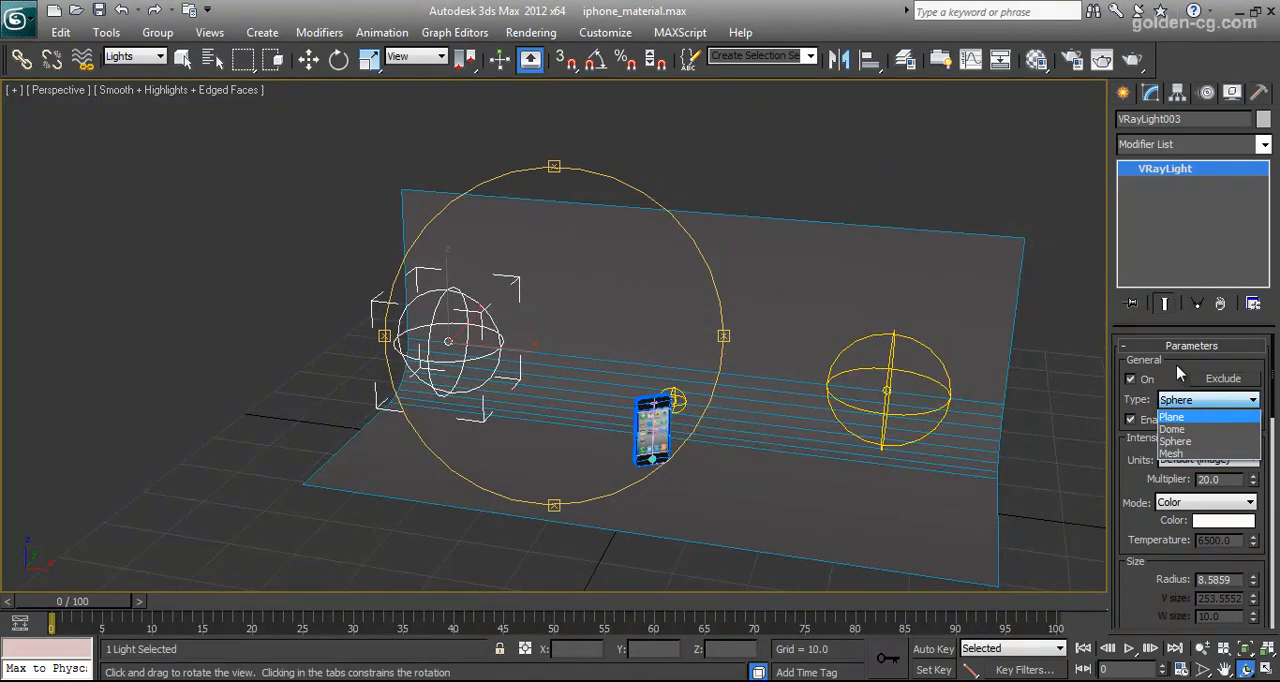
click(1115, 408)
drag(1130, 497, 1130, 428)
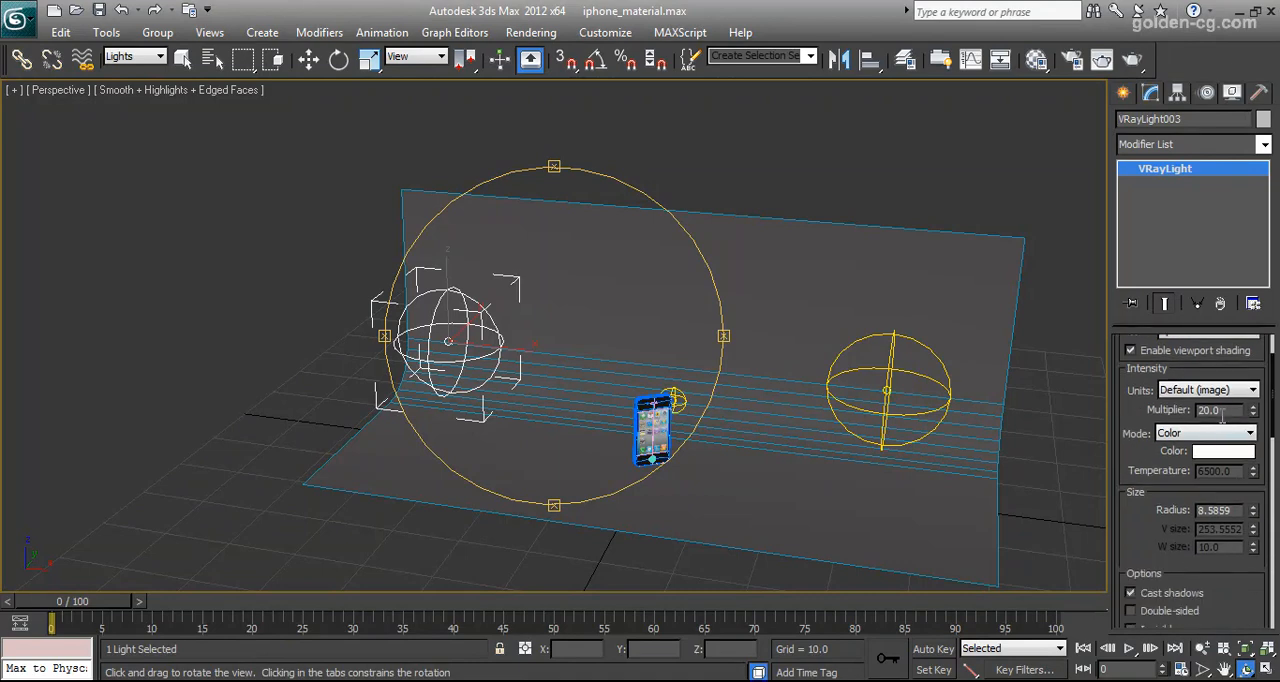
scroll(1165, 452, down, 5)
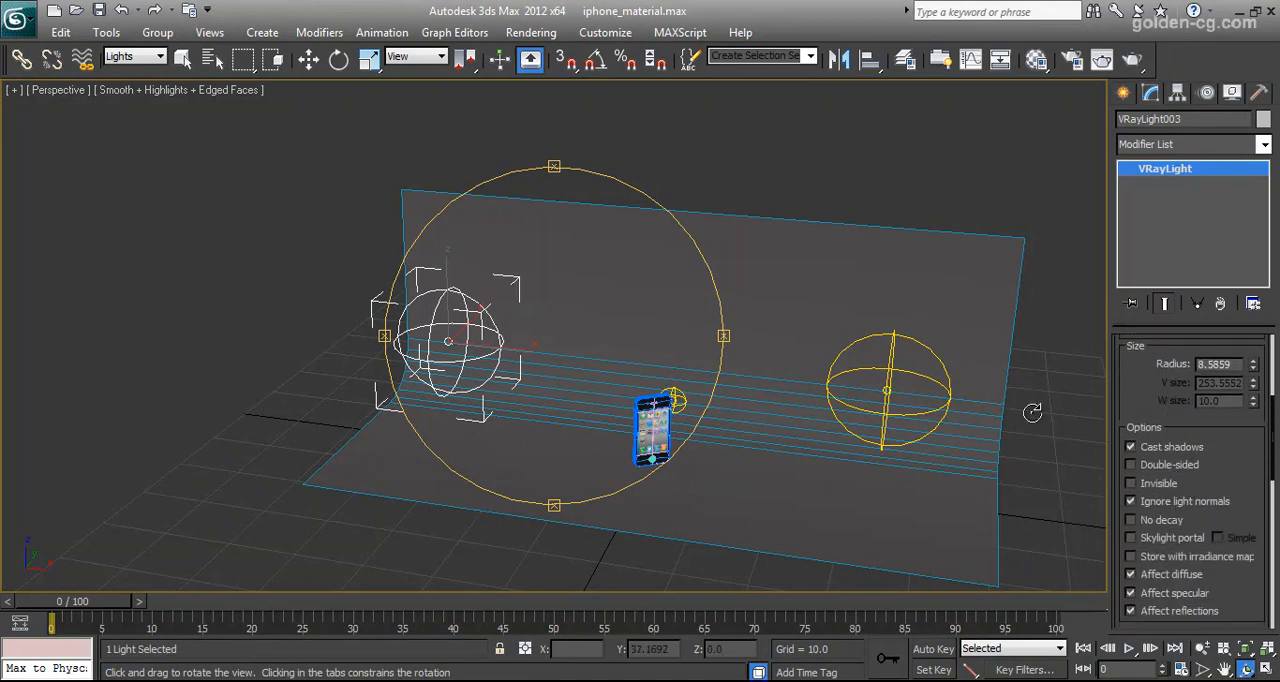
Select the small sphere V-Ray light behind the iPhone to inspect its size and options
drag(601, 340, 545, 320)
scroll(670, 402, up, 6)
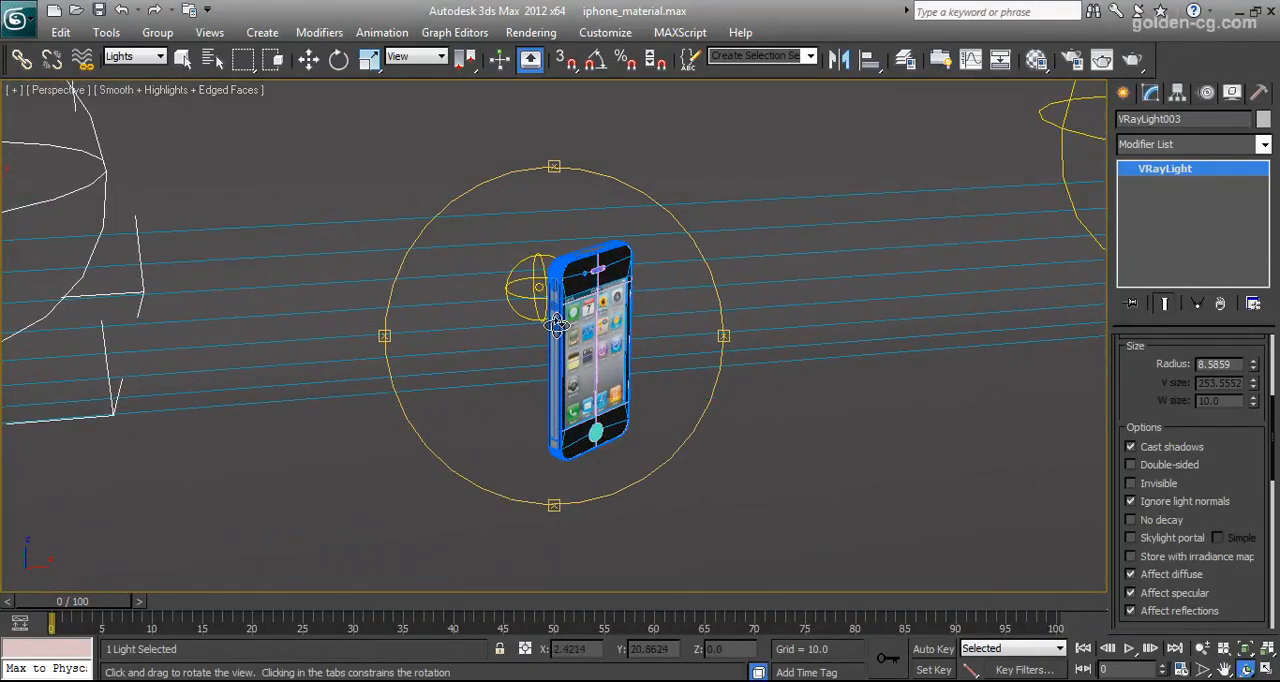
key(w)
click(537, 283)
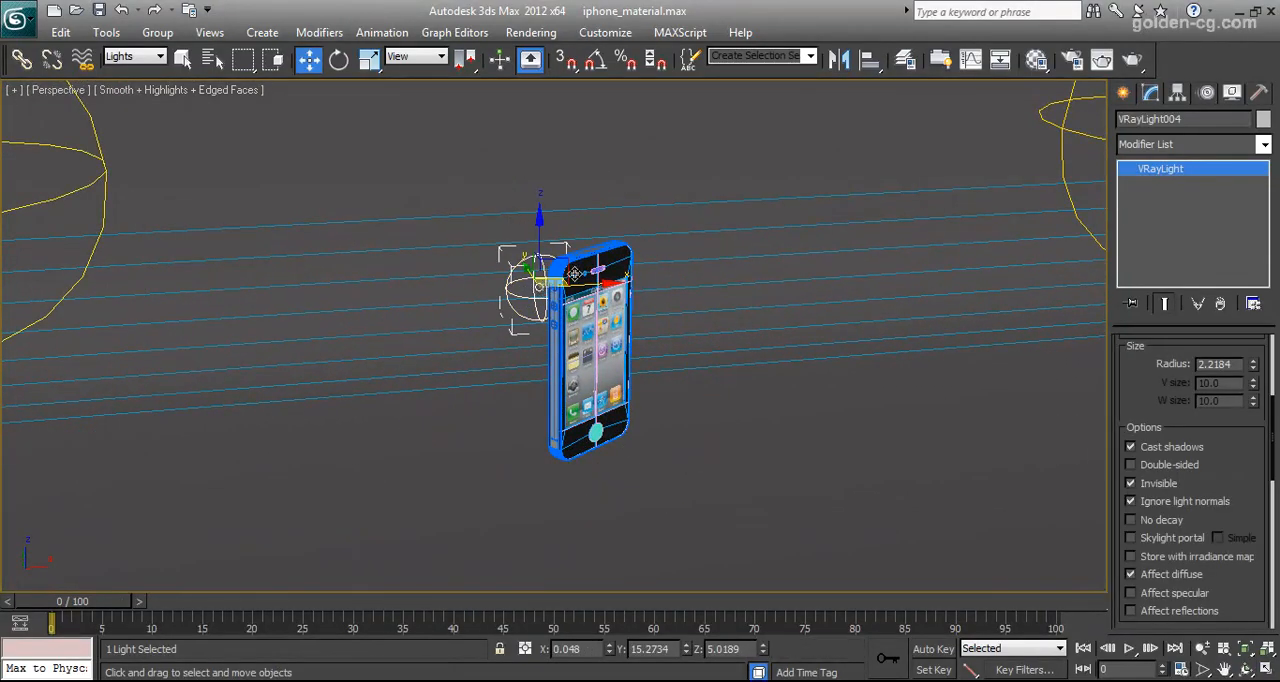
Review the type, multiplier and color mode of the small sphere V-Ray light behind the iPhone
drag(1144, 365, 1157, 527)
scroll(1157, 527, up, 2)
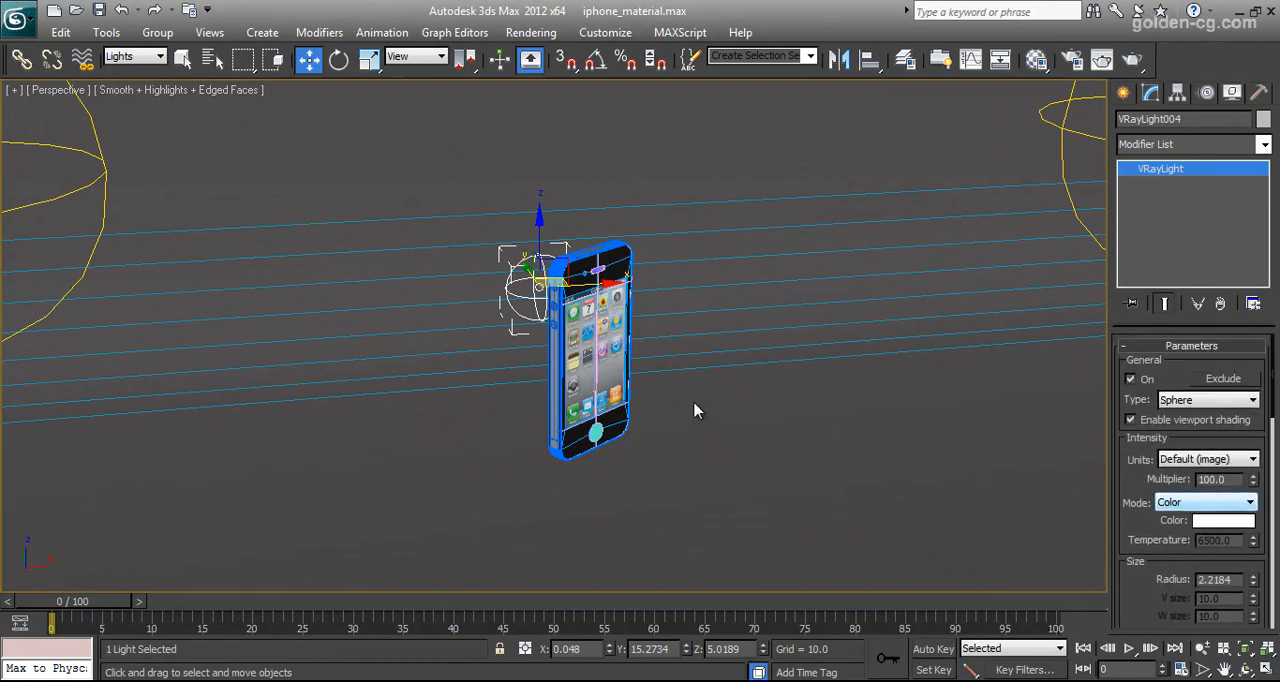
middle_drag(539, 375, 526, 414)
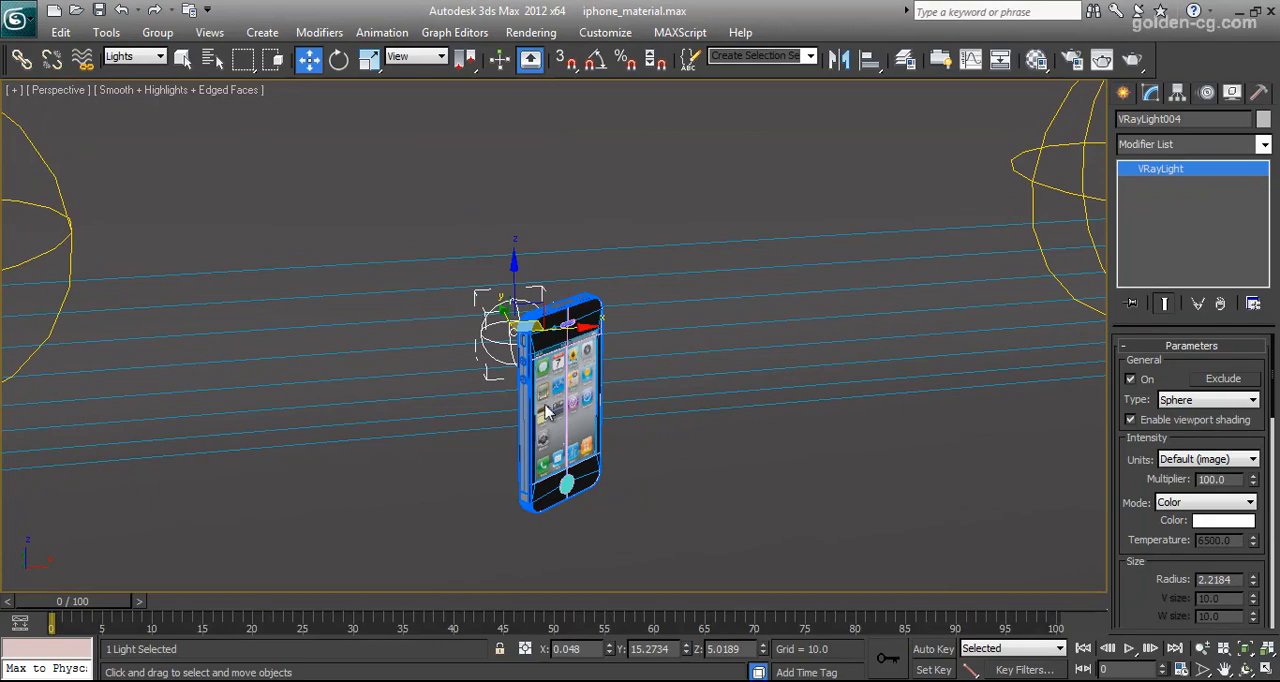
scroll(545, 410, up, 5)
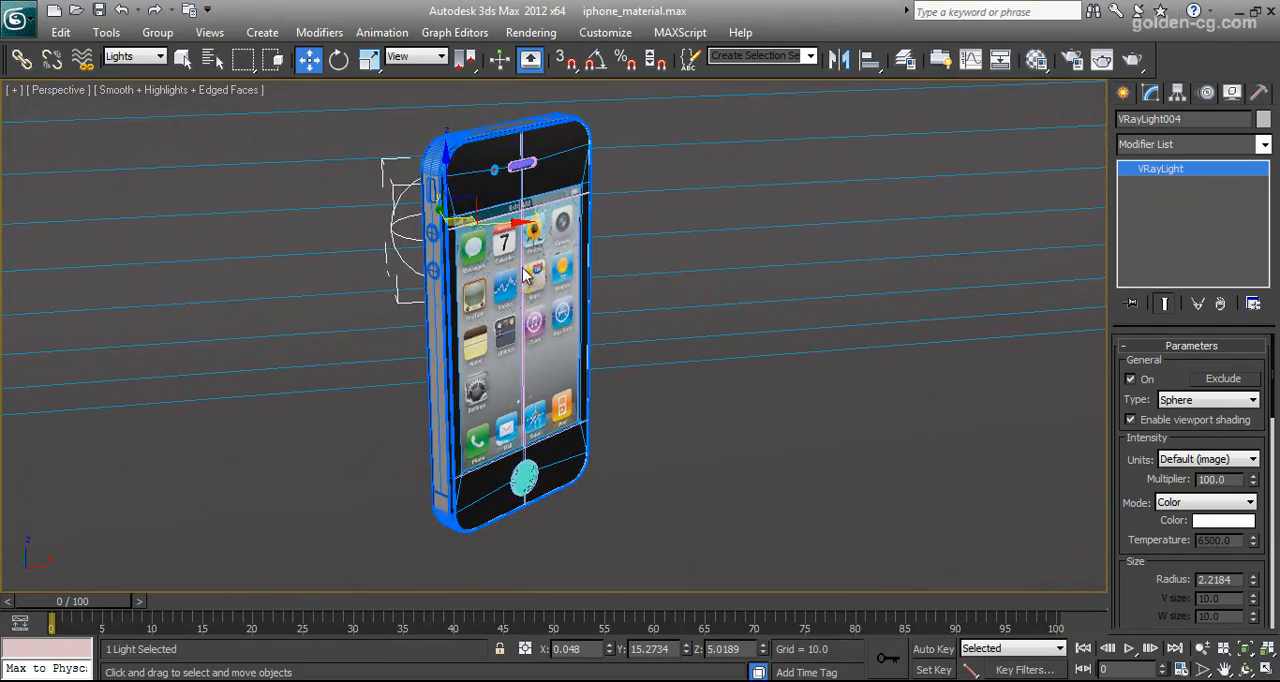
Show the safe frame in the Perspective view and frame the iPhone large inside it, turned slightly toward the front
key(shift+f)
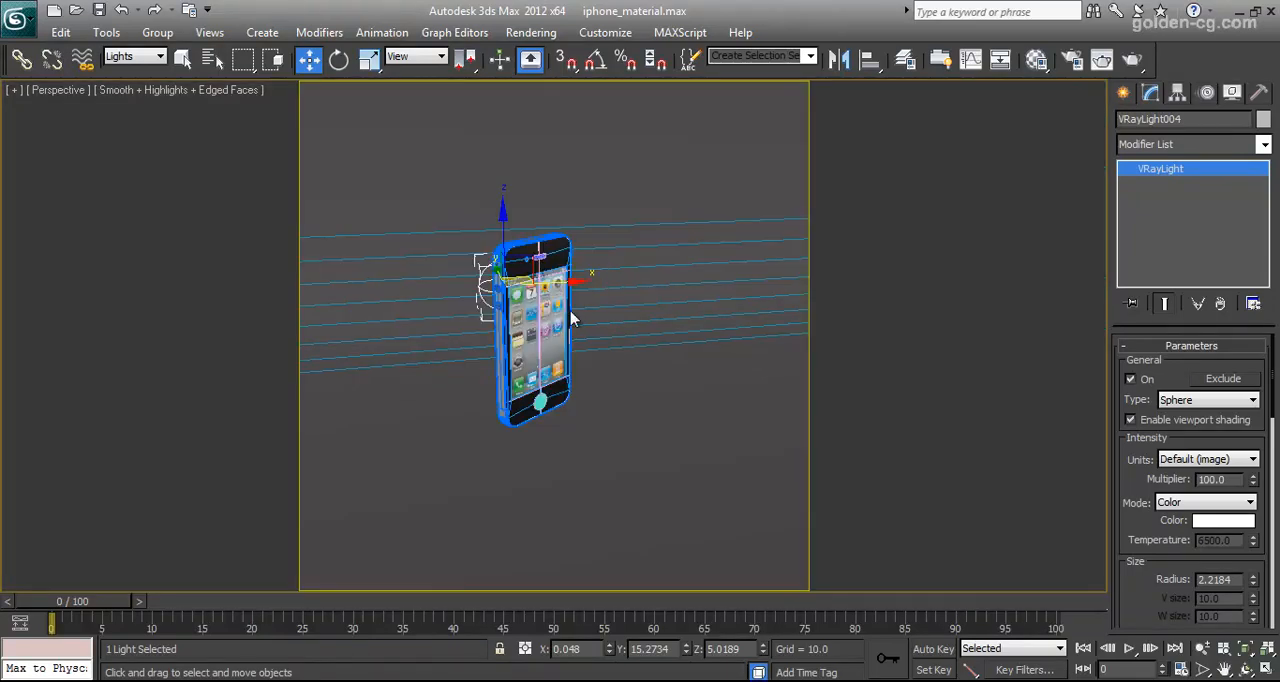
scroll(551, 325, up, 2)
middle_drag(544, 346, 581, 375)
click(1245, 668)
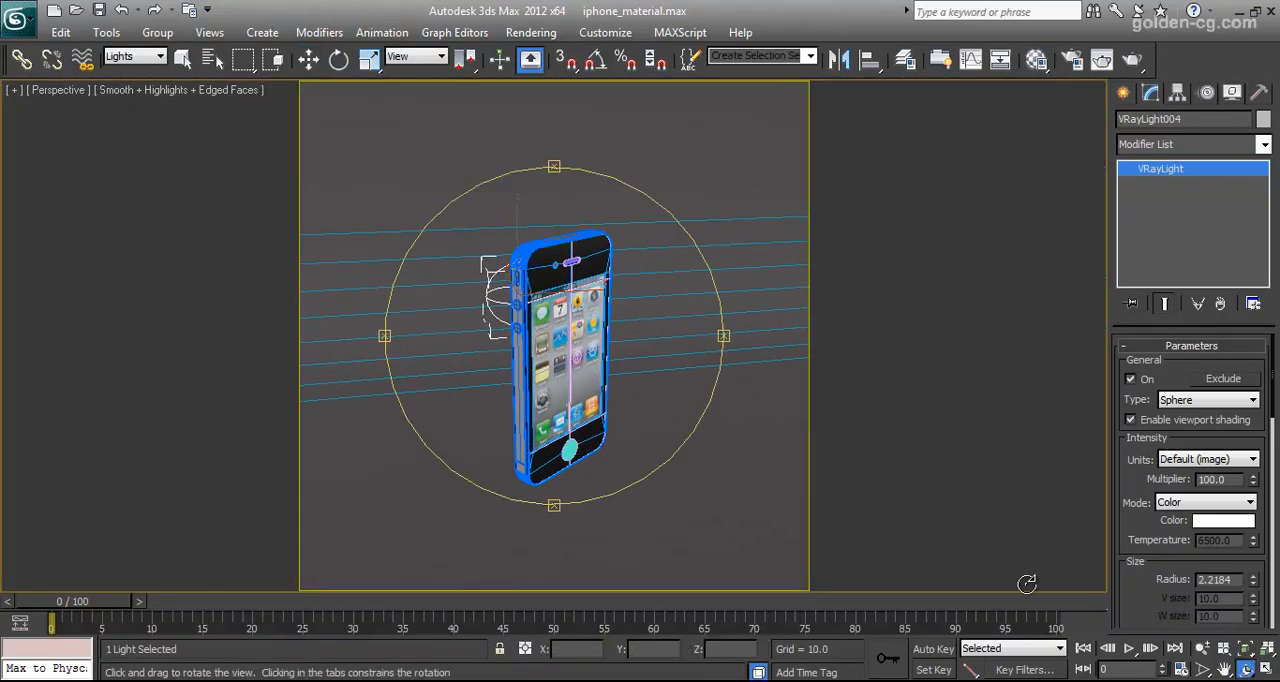
drag(560, 369, 650, 331)
click(1202, 648)
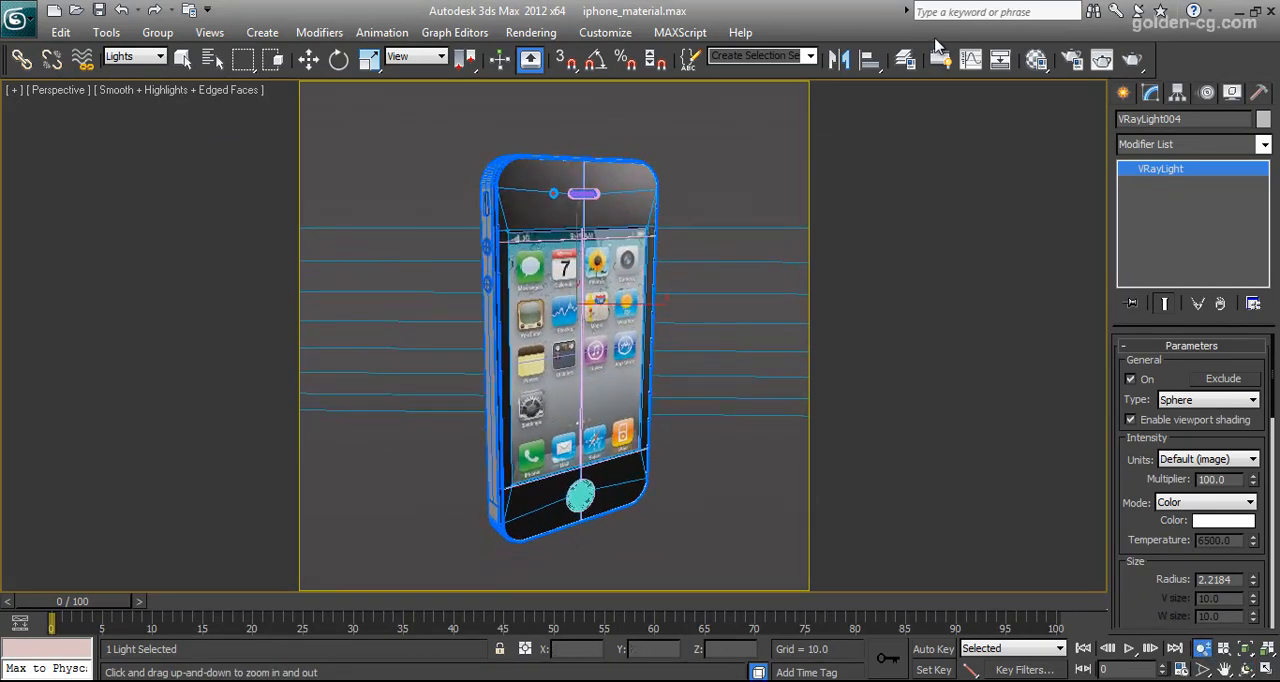
Open the V-Ray render setup and review its frame buffer, image sampler and antialiasing filter settings
click(1072, 60)
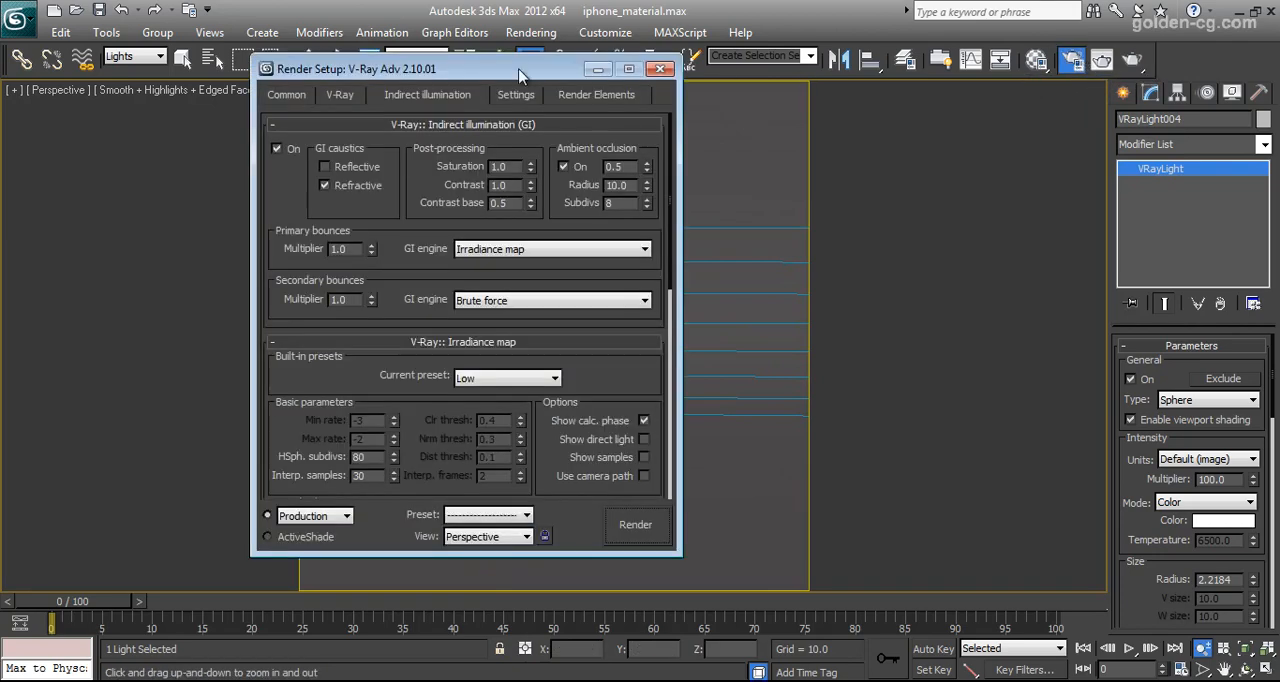
click(340, 94)
scroll(450, 180, down, 2)
scroll(455, 168, up, 2)
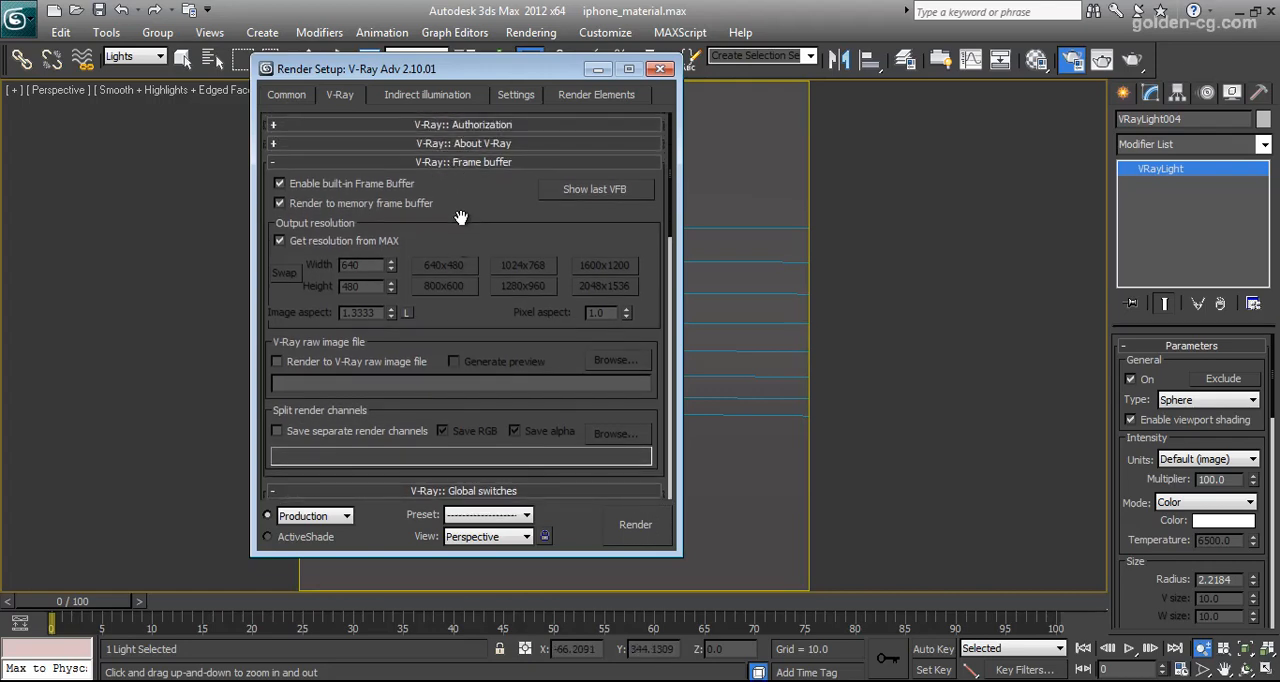
scroll(460, 218, down, 5)
scroll(474, 249, down, 7)
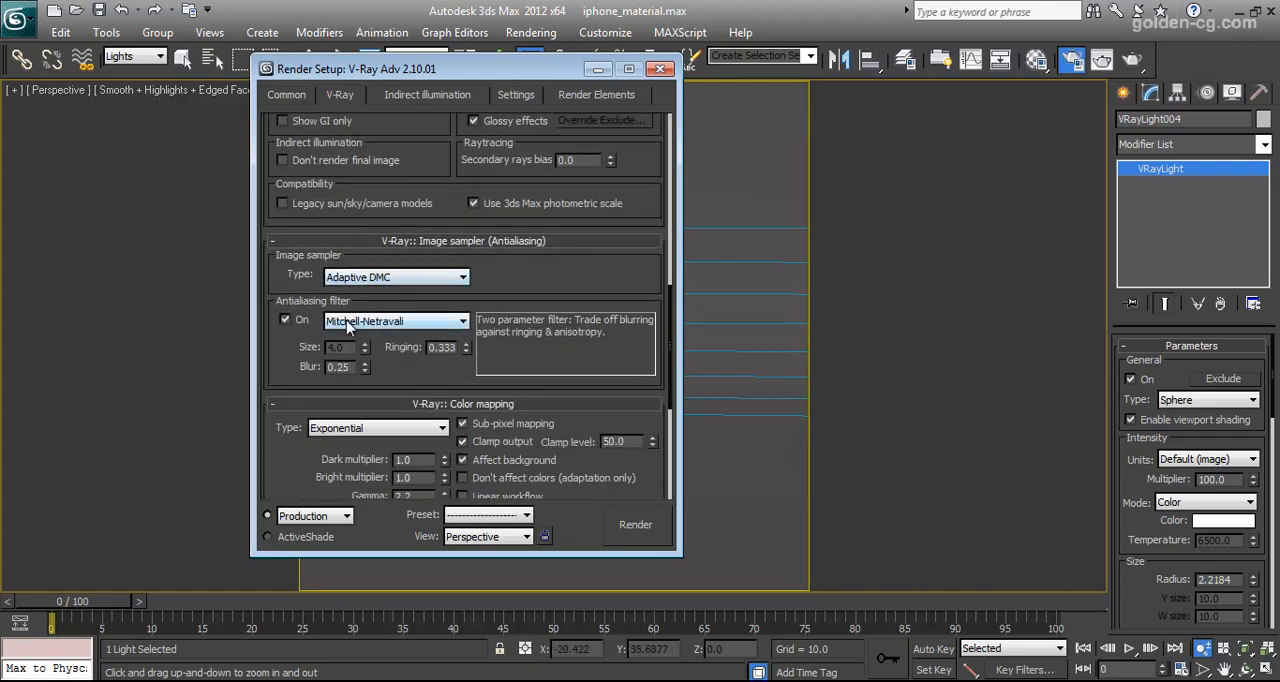
scroll(480, 300, down, 2)
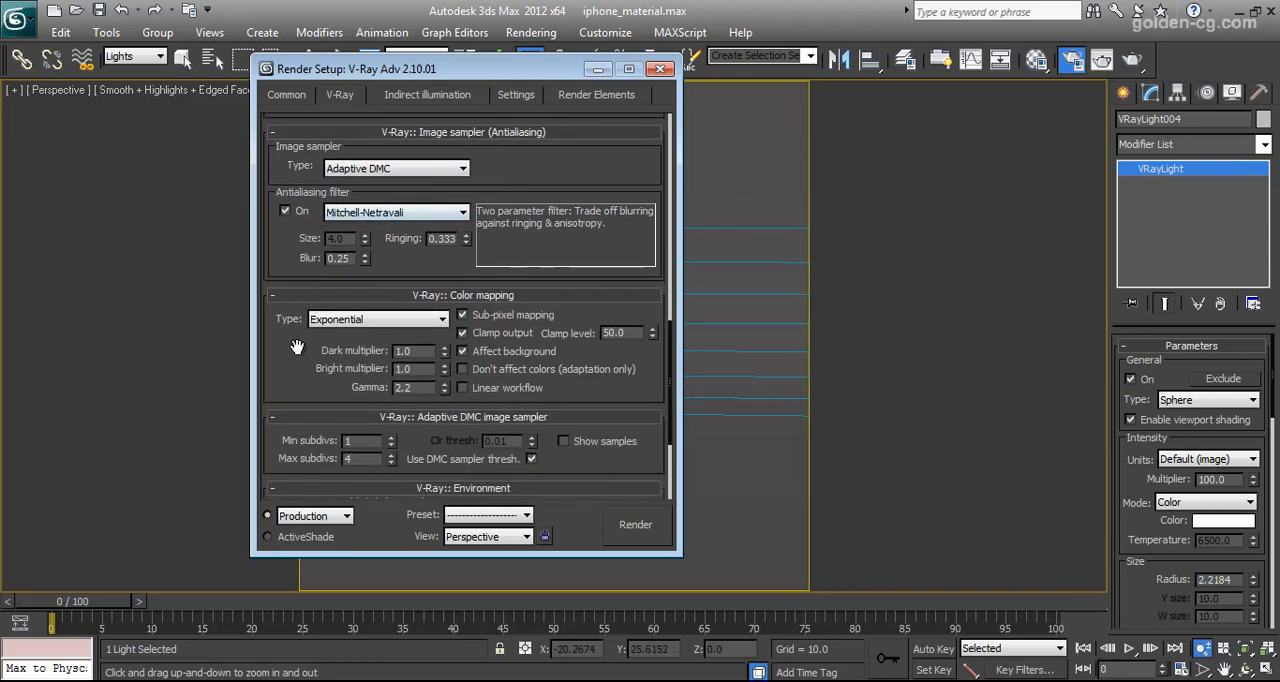
Turn off Sub-pixel mapping and Clamp output in the V-Ray color mapping settings
drag(297, 346, 400, 280)
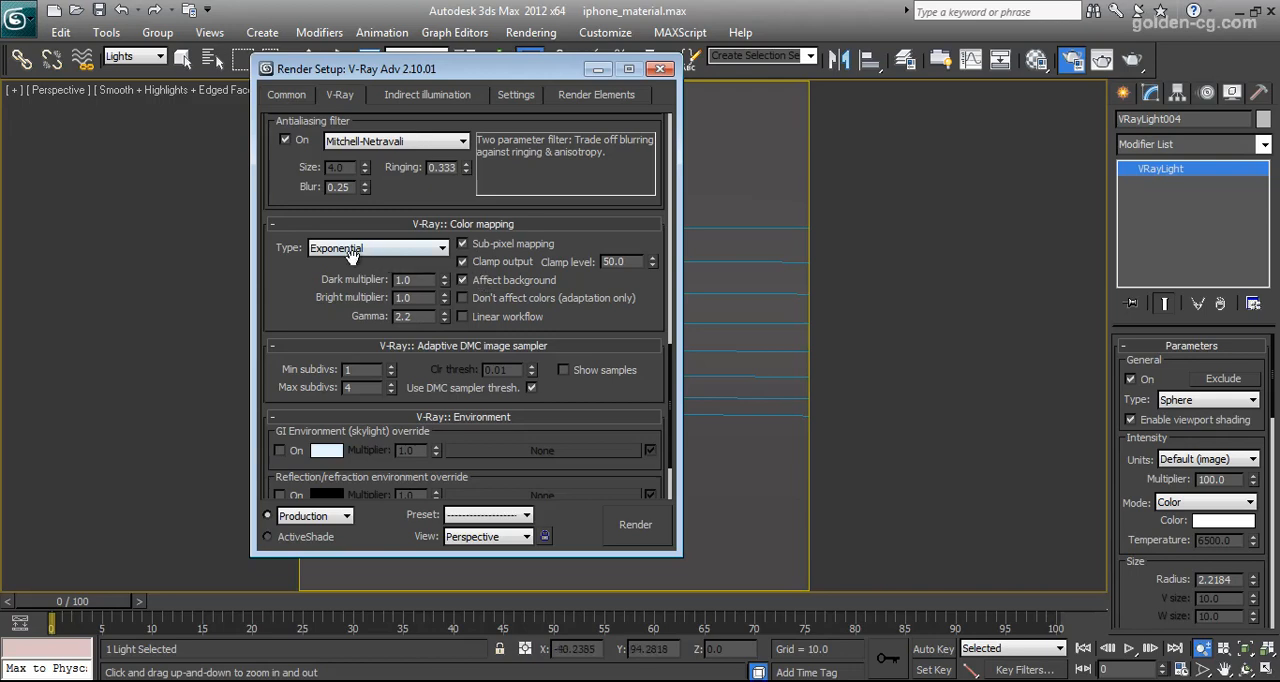
scroll(330, 262, down, 1)
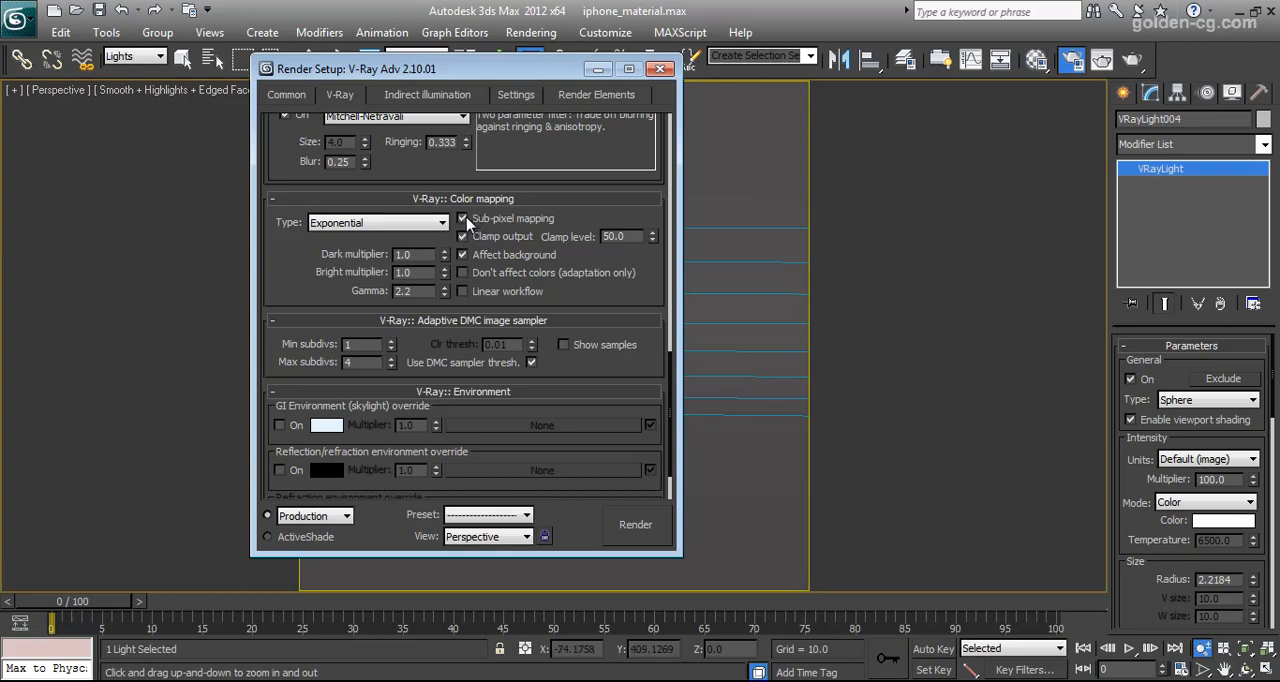
click(463, 237)
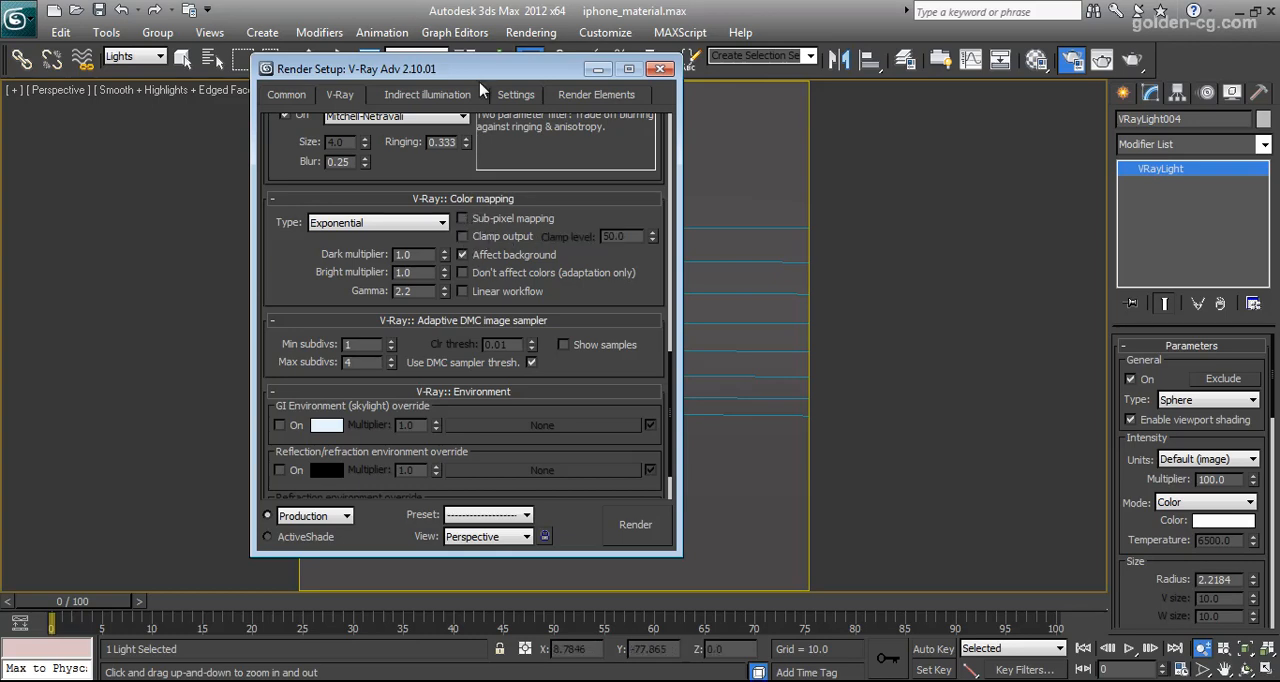
drag(490, 75, 655, 75)
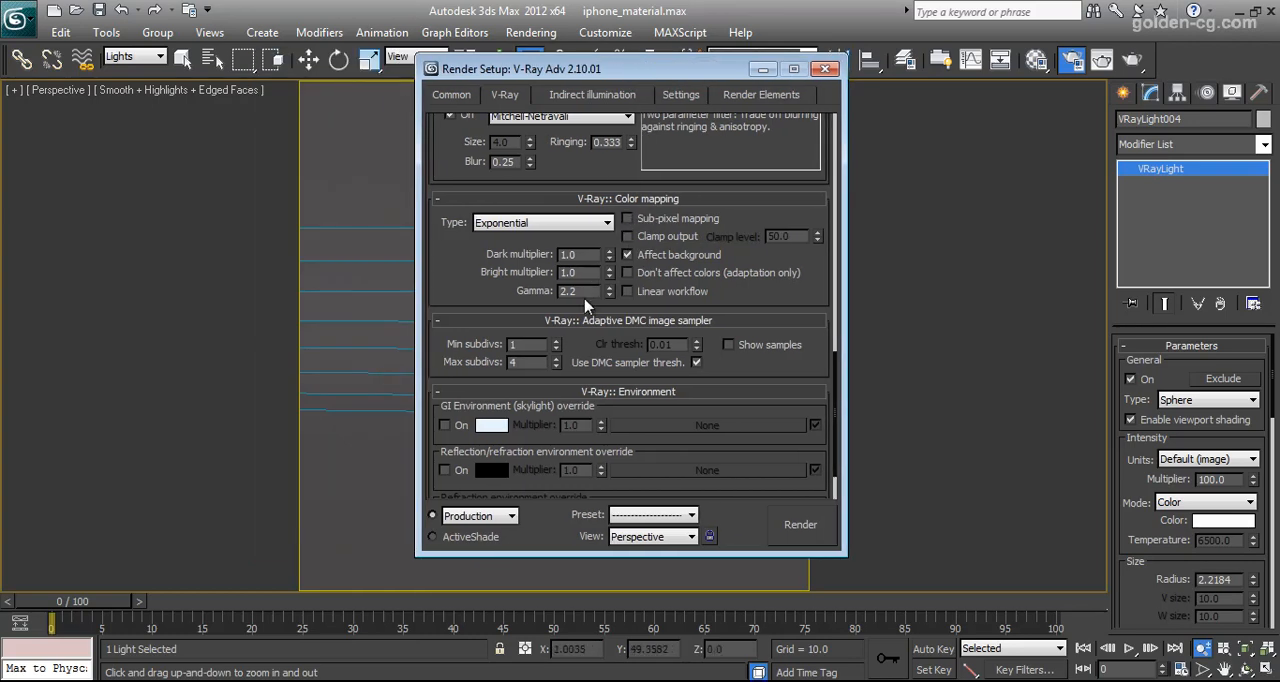
Check the color mapping gamma and the minimum and maximum subdivisions of the Adaptive DMC image sampler
drag(469, 291, 469, 229)
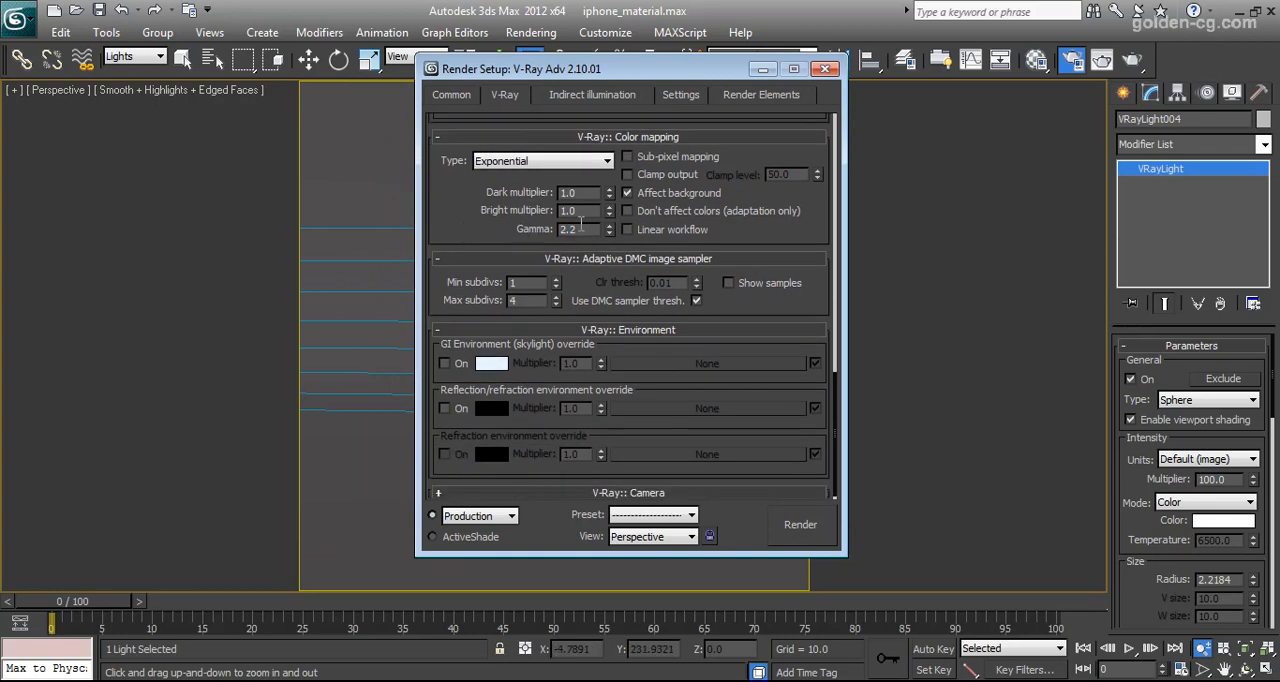
drag(463, 291, 467, 268)
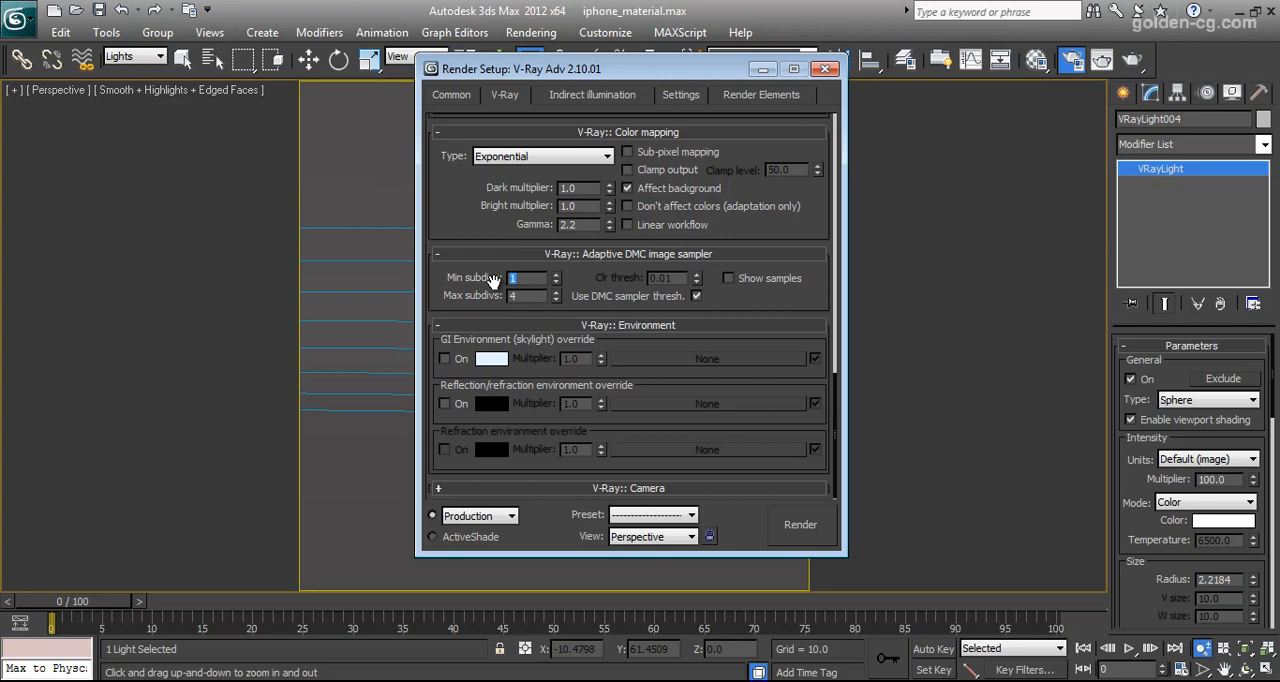
key(Tab)
Review the indirect illumination settings, including the bounce engines and the irradiance map's preset, HSph. subdivs and interpolation samples
click(591, 97)
drag(576, 221, 641, 162)
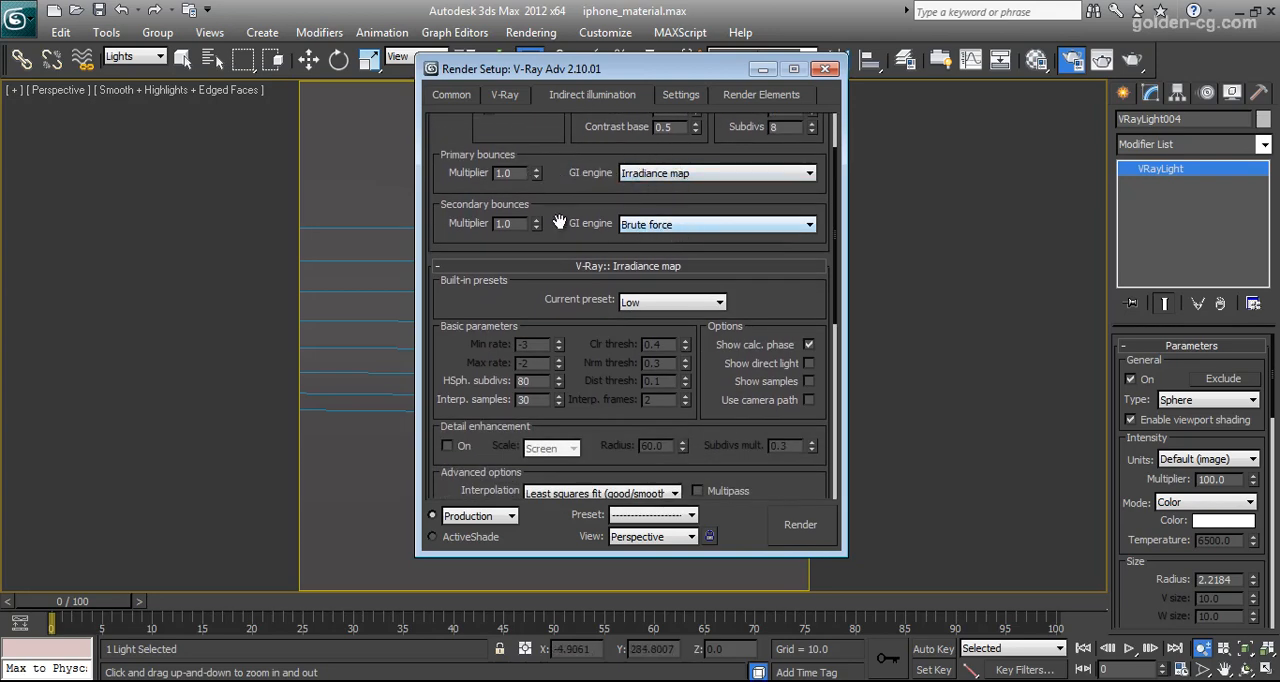
scroll(559, 221, down, 4)
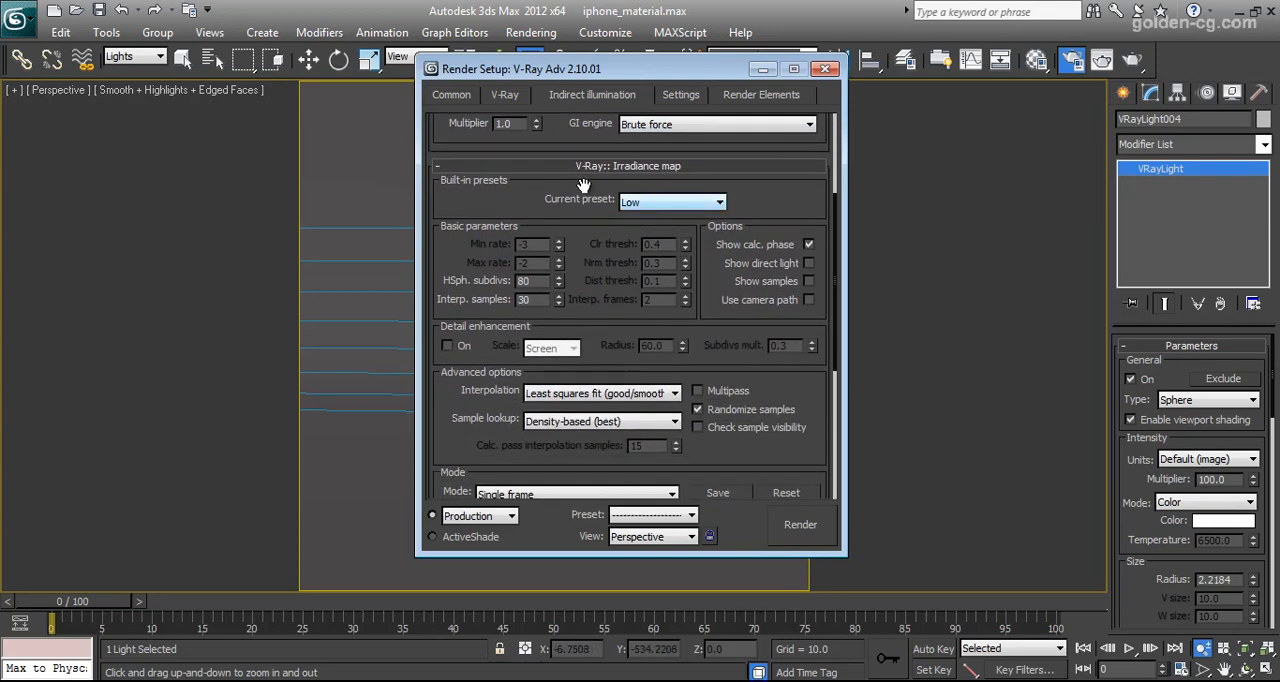
scroll(583, 190, down, 2)
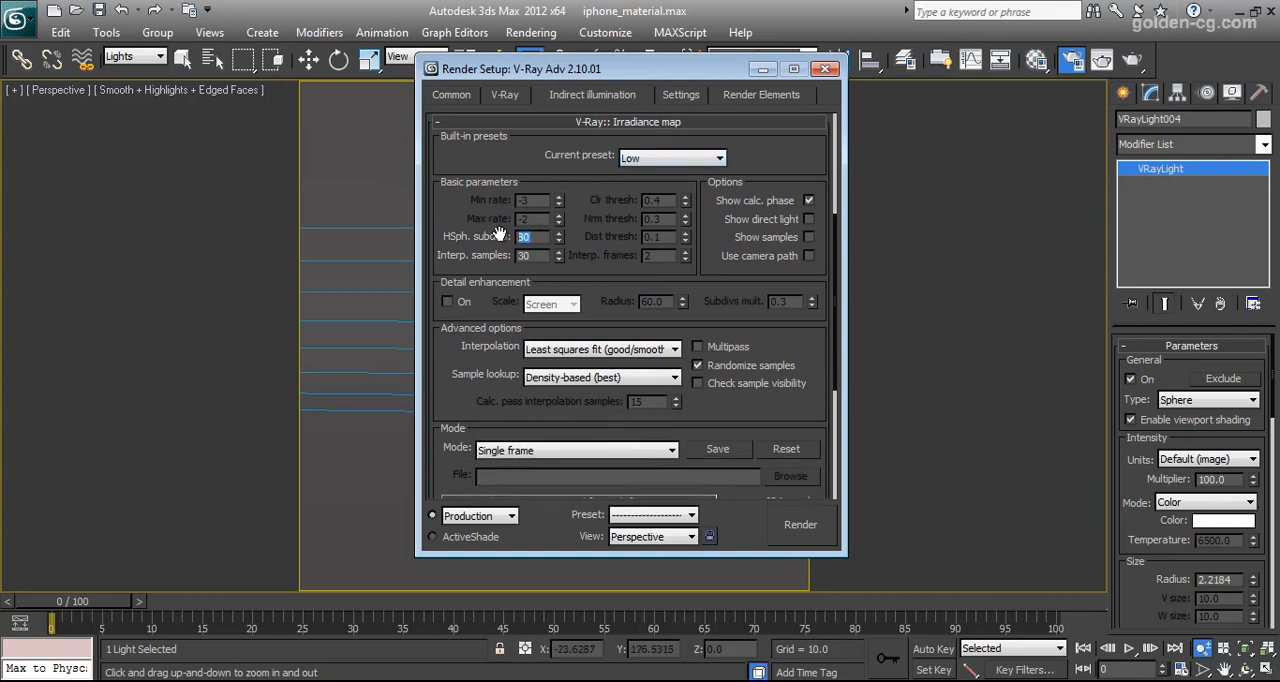
key(Tab)
scroll(587, 398, down, 9)
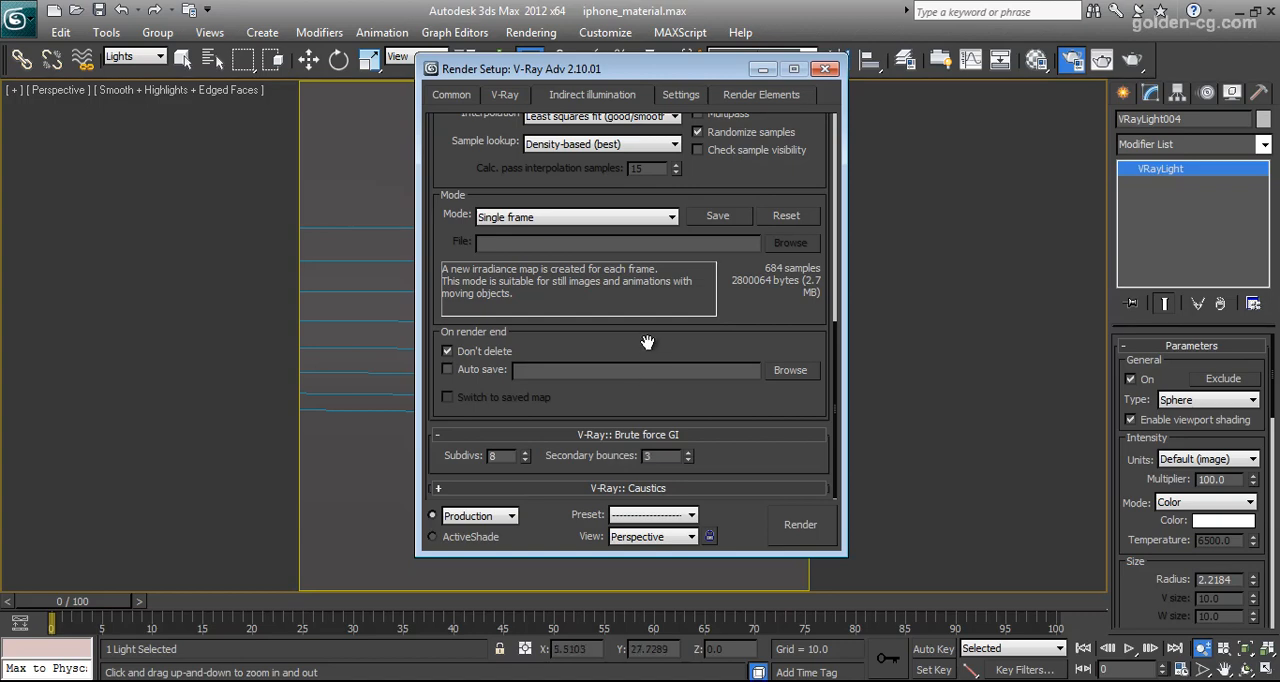
Switch the secondary bounces GI engine to None, restore Brute force and look over the Brute force GI settings
scroll(648, 343, up, 13)
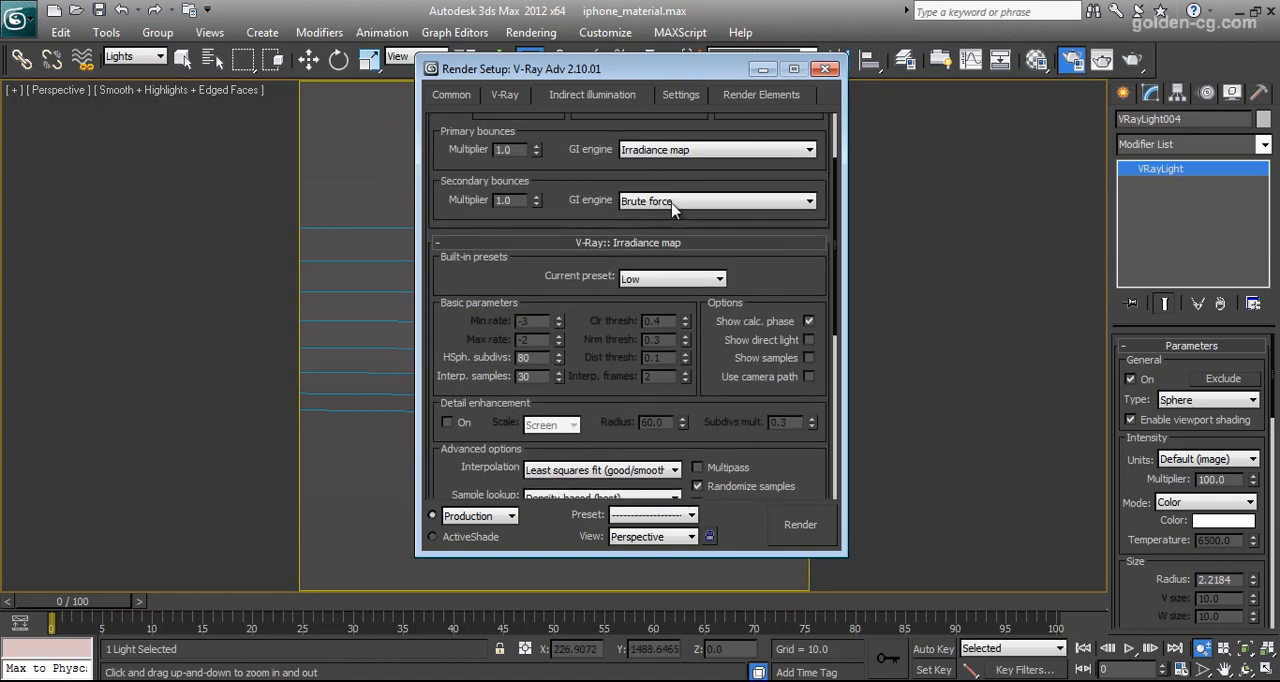
click(672, 203)
click(672, 218)
click(676, 204)
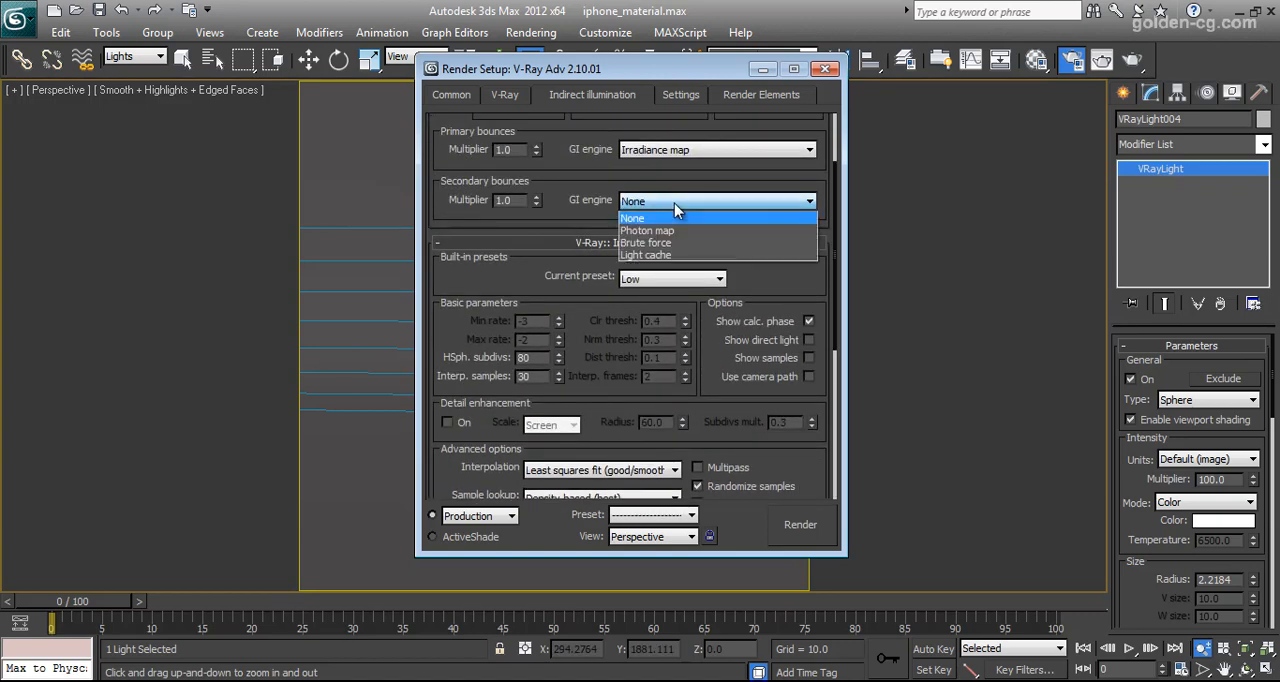
click(648, 243)
scroll(612, 400, down, 12)
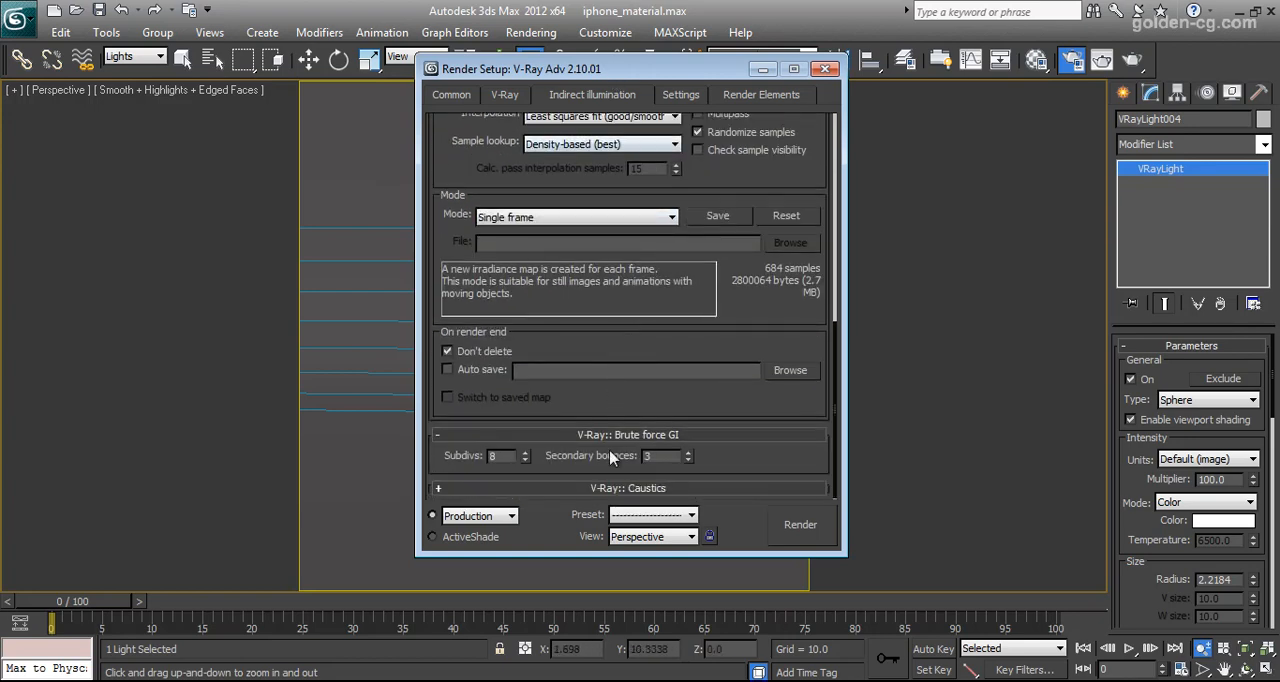
Review the DMC sampler's noise threshold and subdivs multiplier and the V-Ray System options, and close the render setup
click(682, 97)
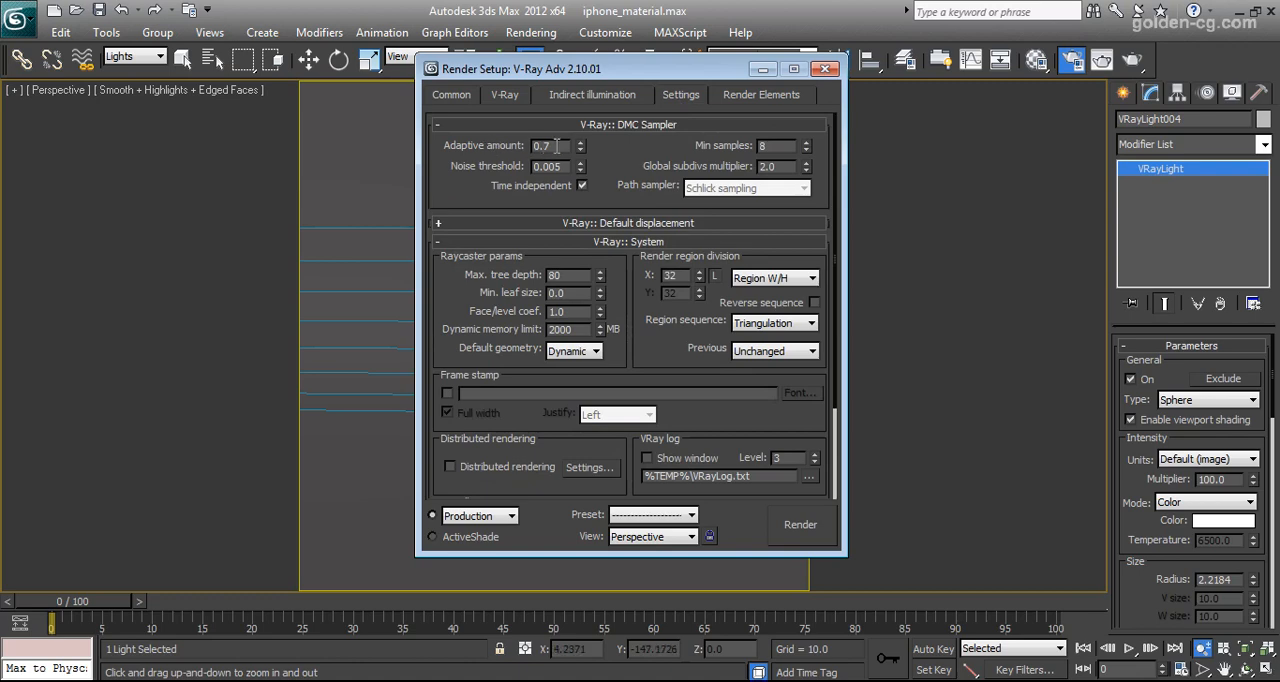
drag(568, 166, 513, 166)
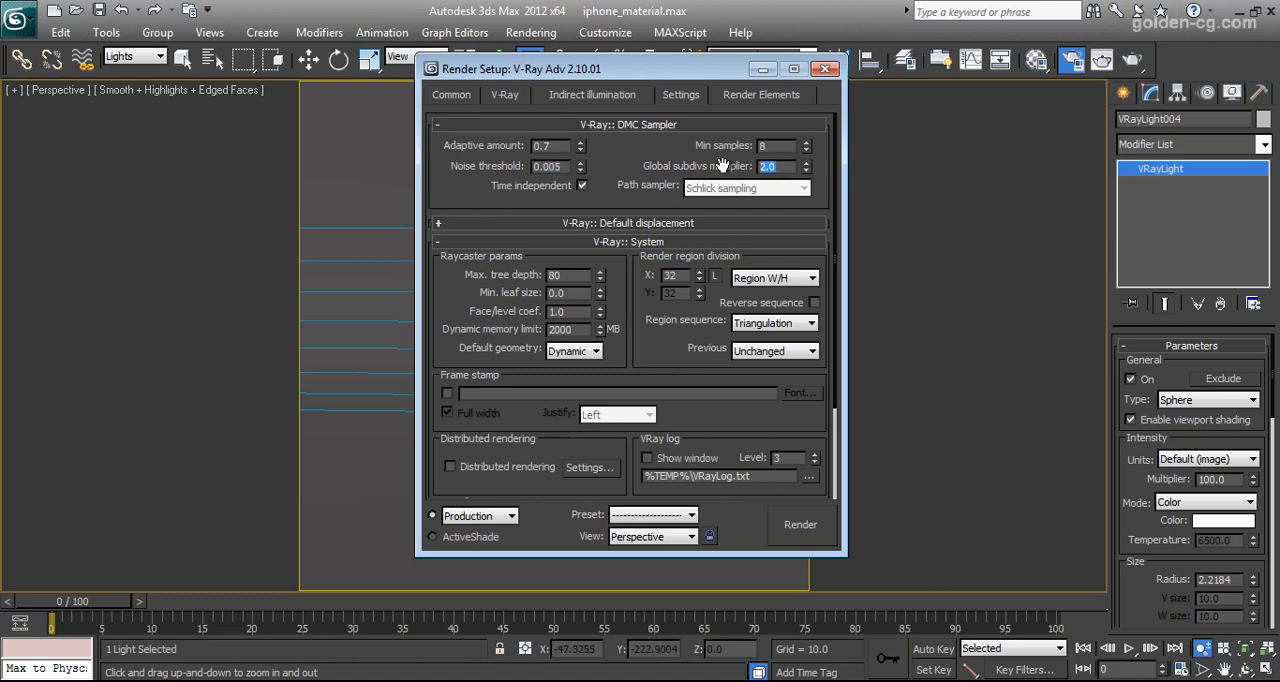
drag(645, 334, 627, 241)
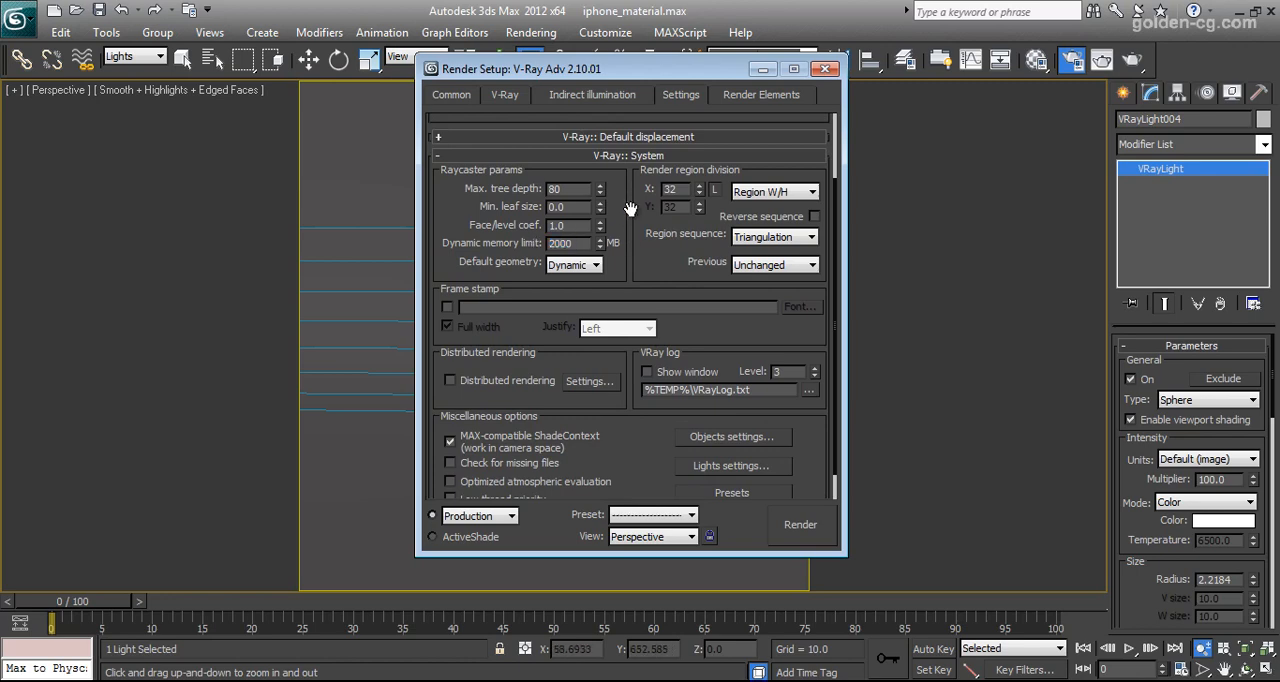
scroll(650, 262, down, 1)
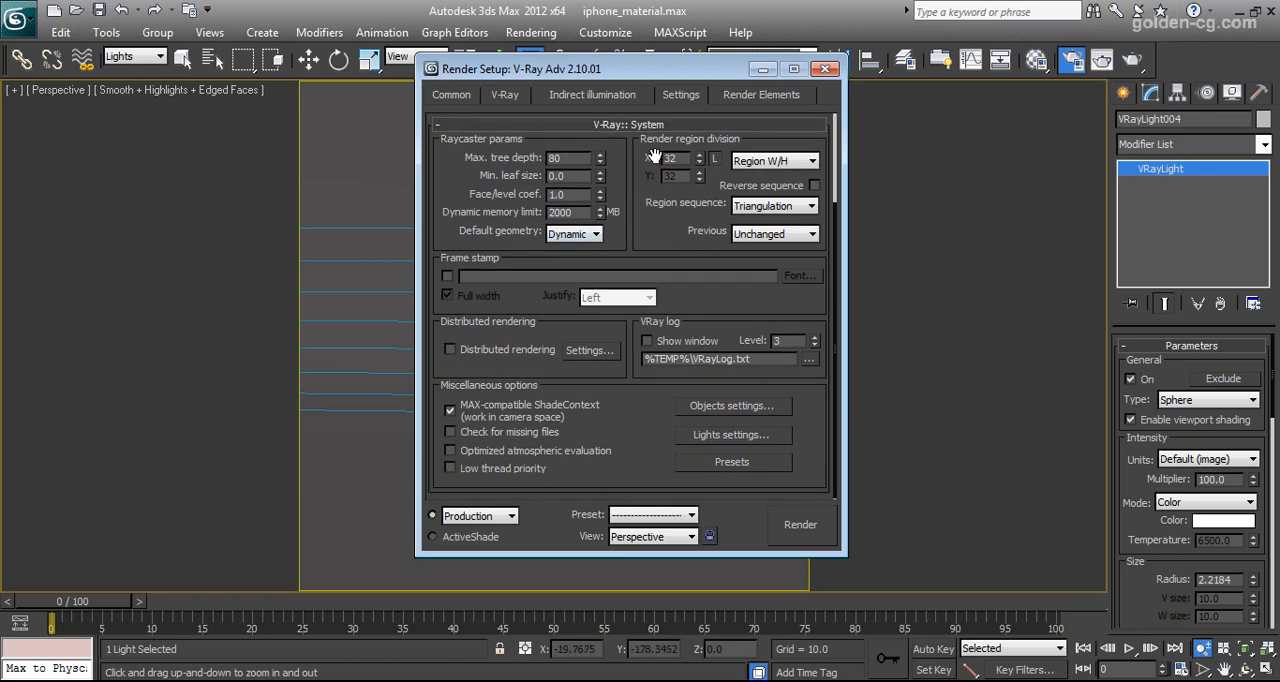
scroll(656, 290, up, 4)
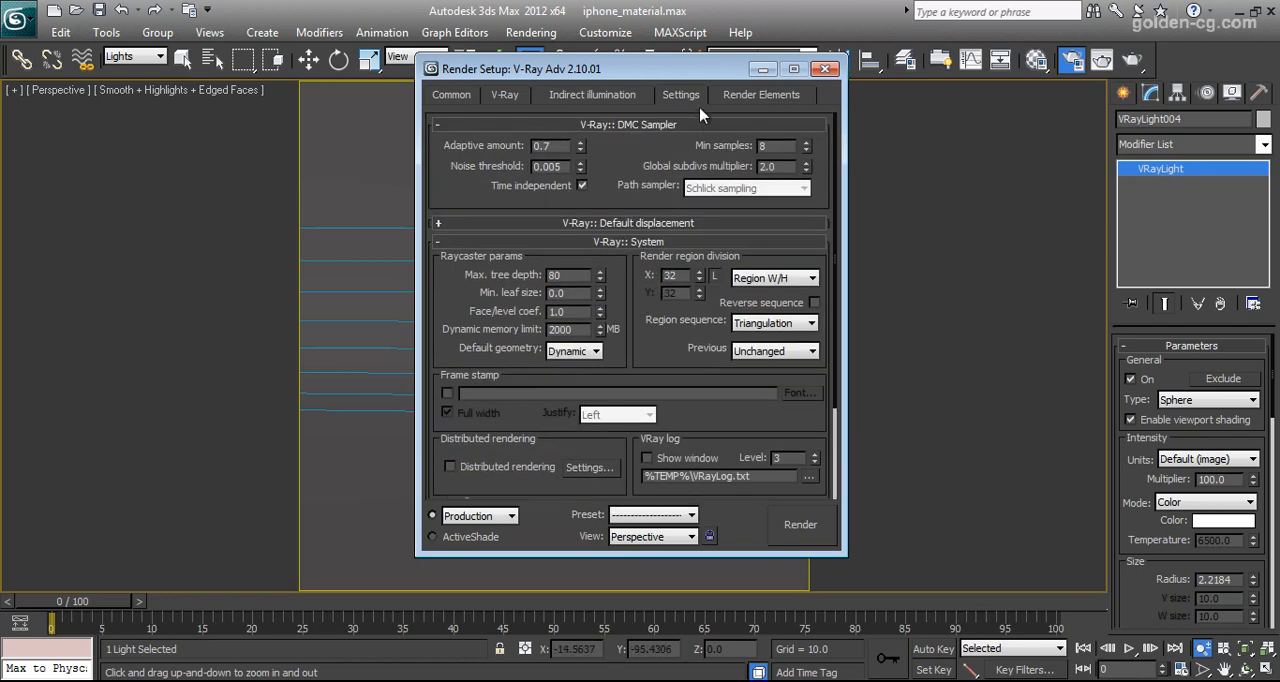
click(824, 70)
Orbit the Perspective view around the iPhone to show it from a slightly more side-on angle
click(1245, 669)
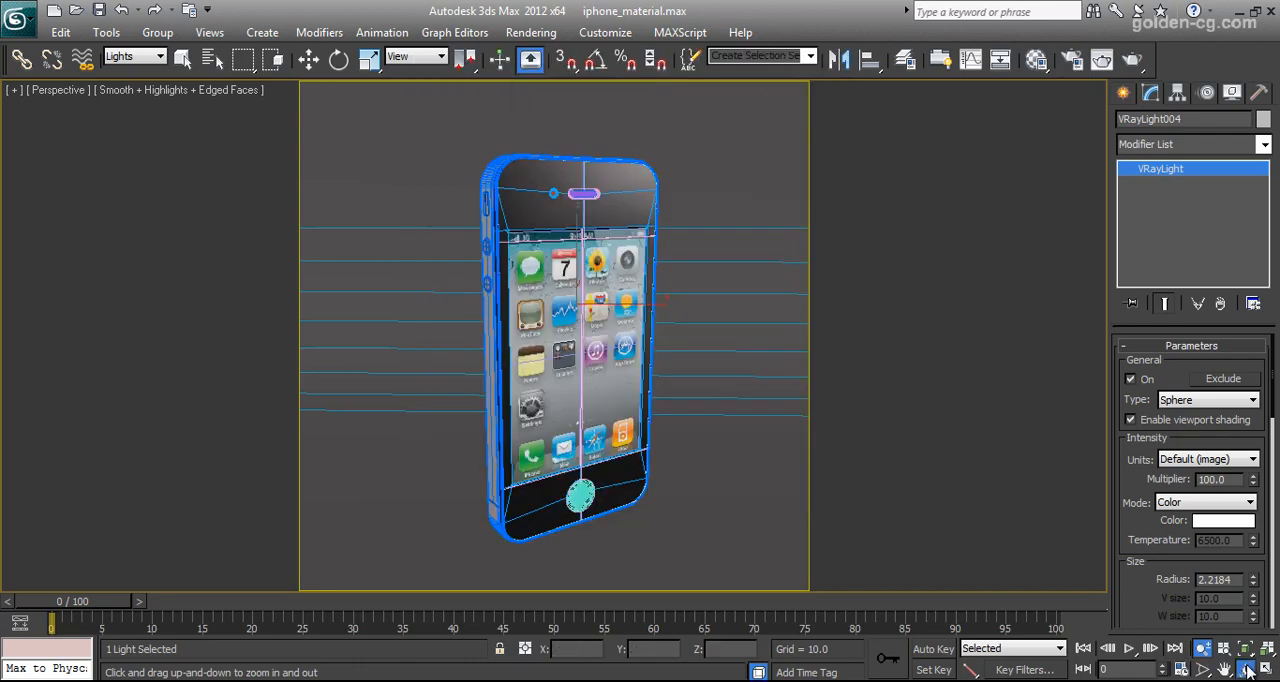
drag(600, 360, 572, 364)
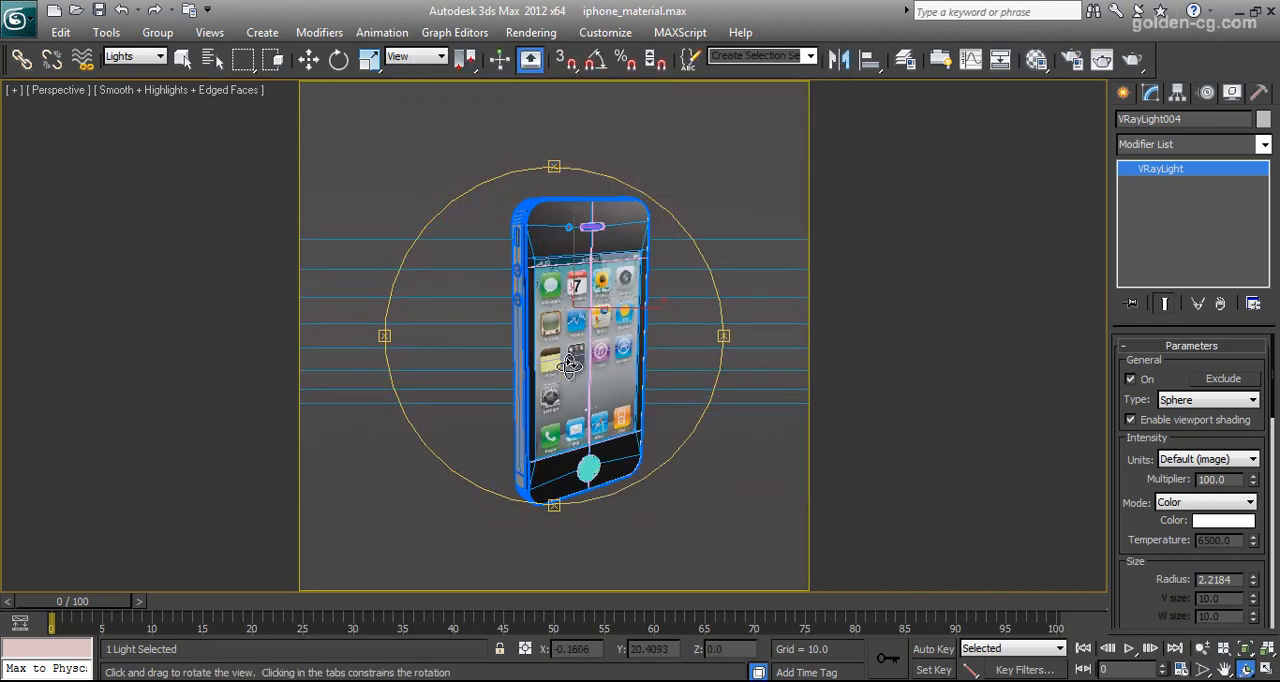